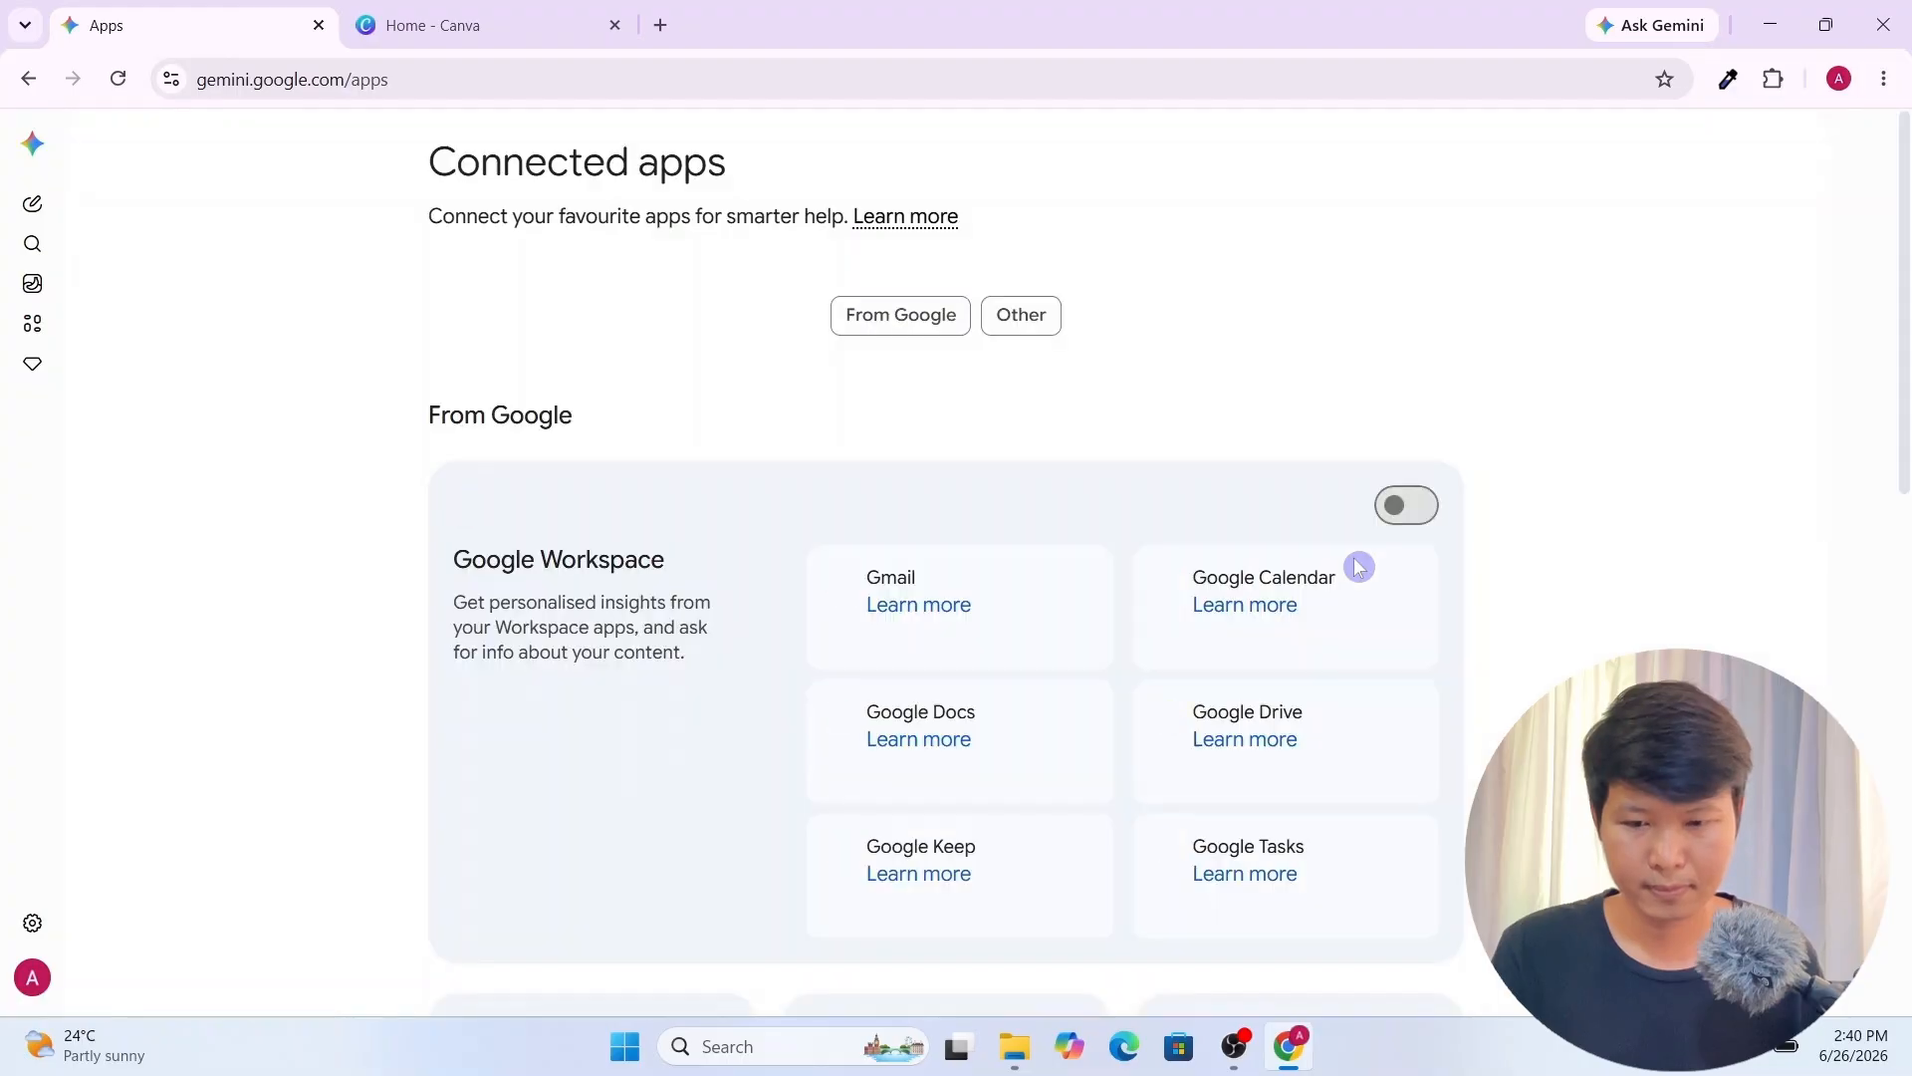
Turn on the Canva connected app and allow Gemini to share information with it
{"action": "scroll", "coordinate": [802, 762], "scroll_direction": "down", "scroll_amount": 4}
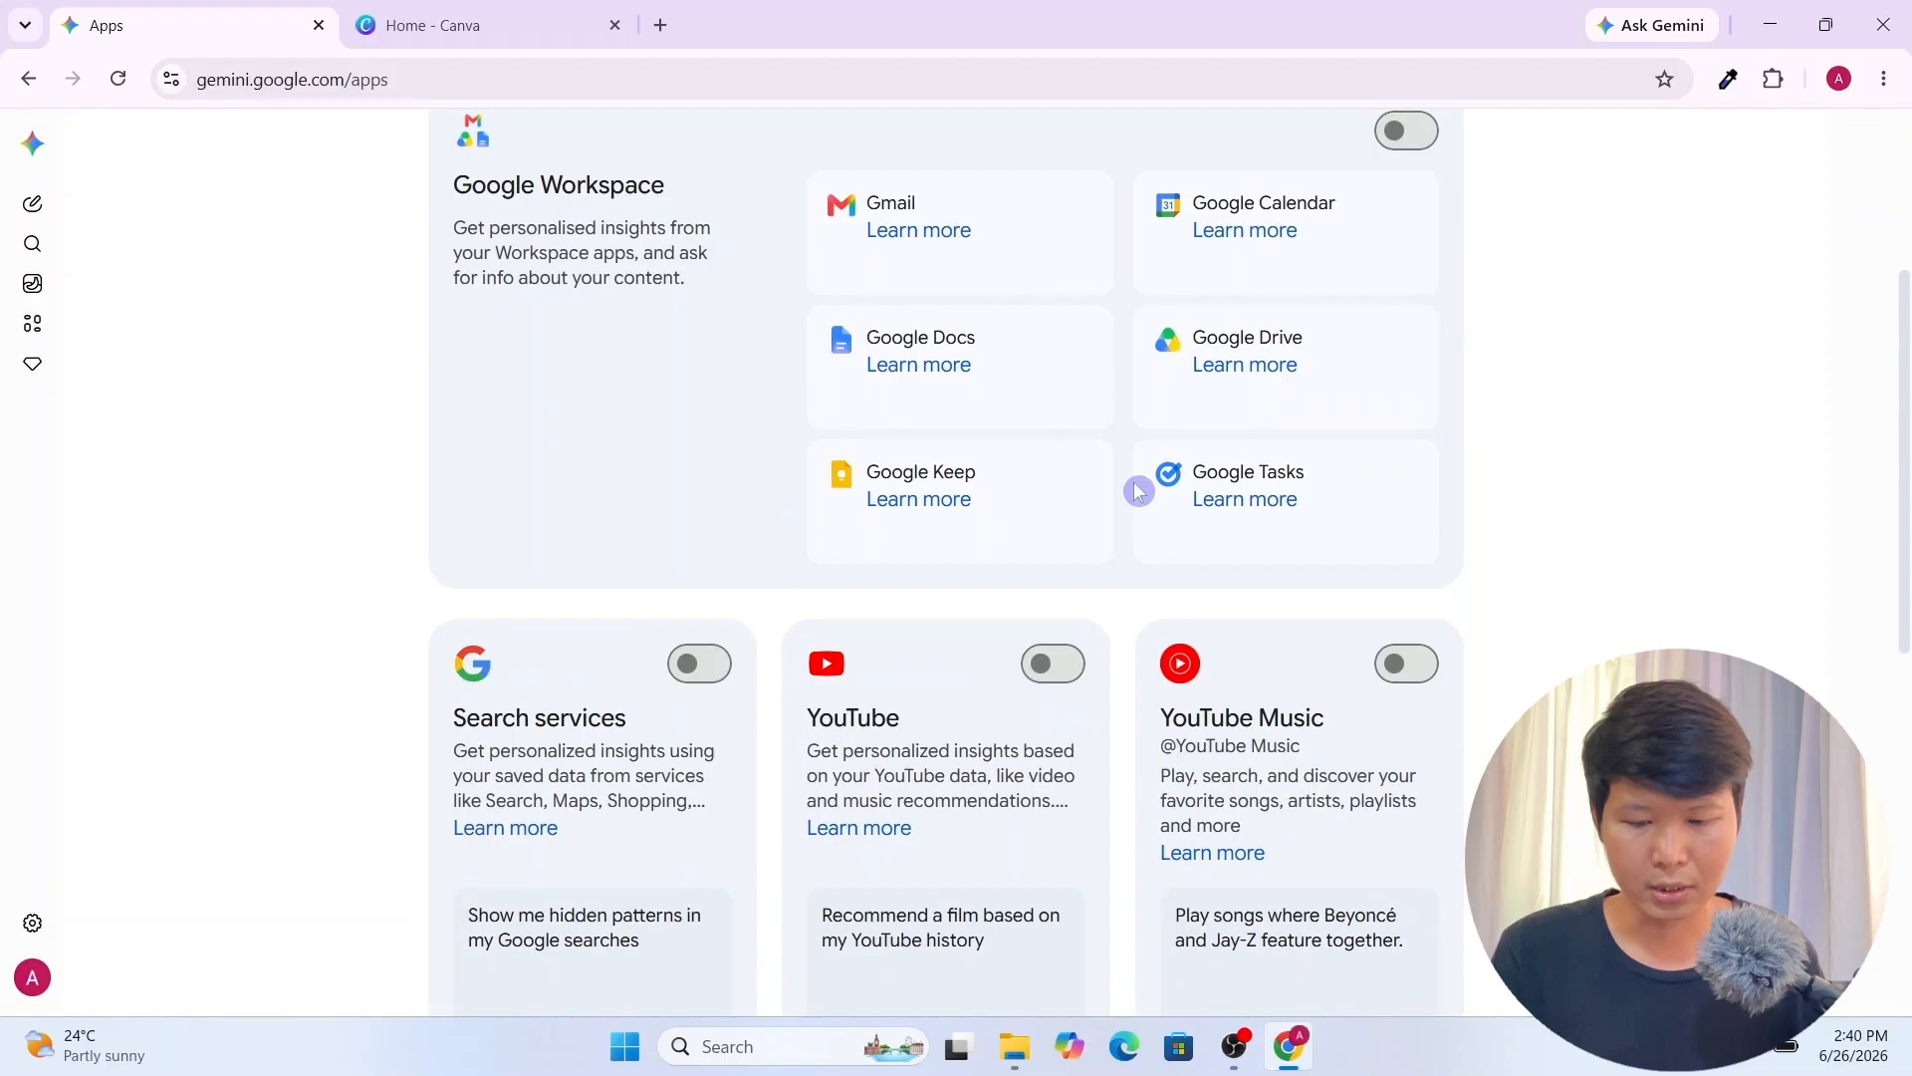
{"action": "scroll", "coordinate": [1140, 488], "scroll_direction": "down", "scroll_amount": 3}
{"action": "scroll", "coordinate": [963, 774], "scroll_direction": "down", "scroll_amount": 5}
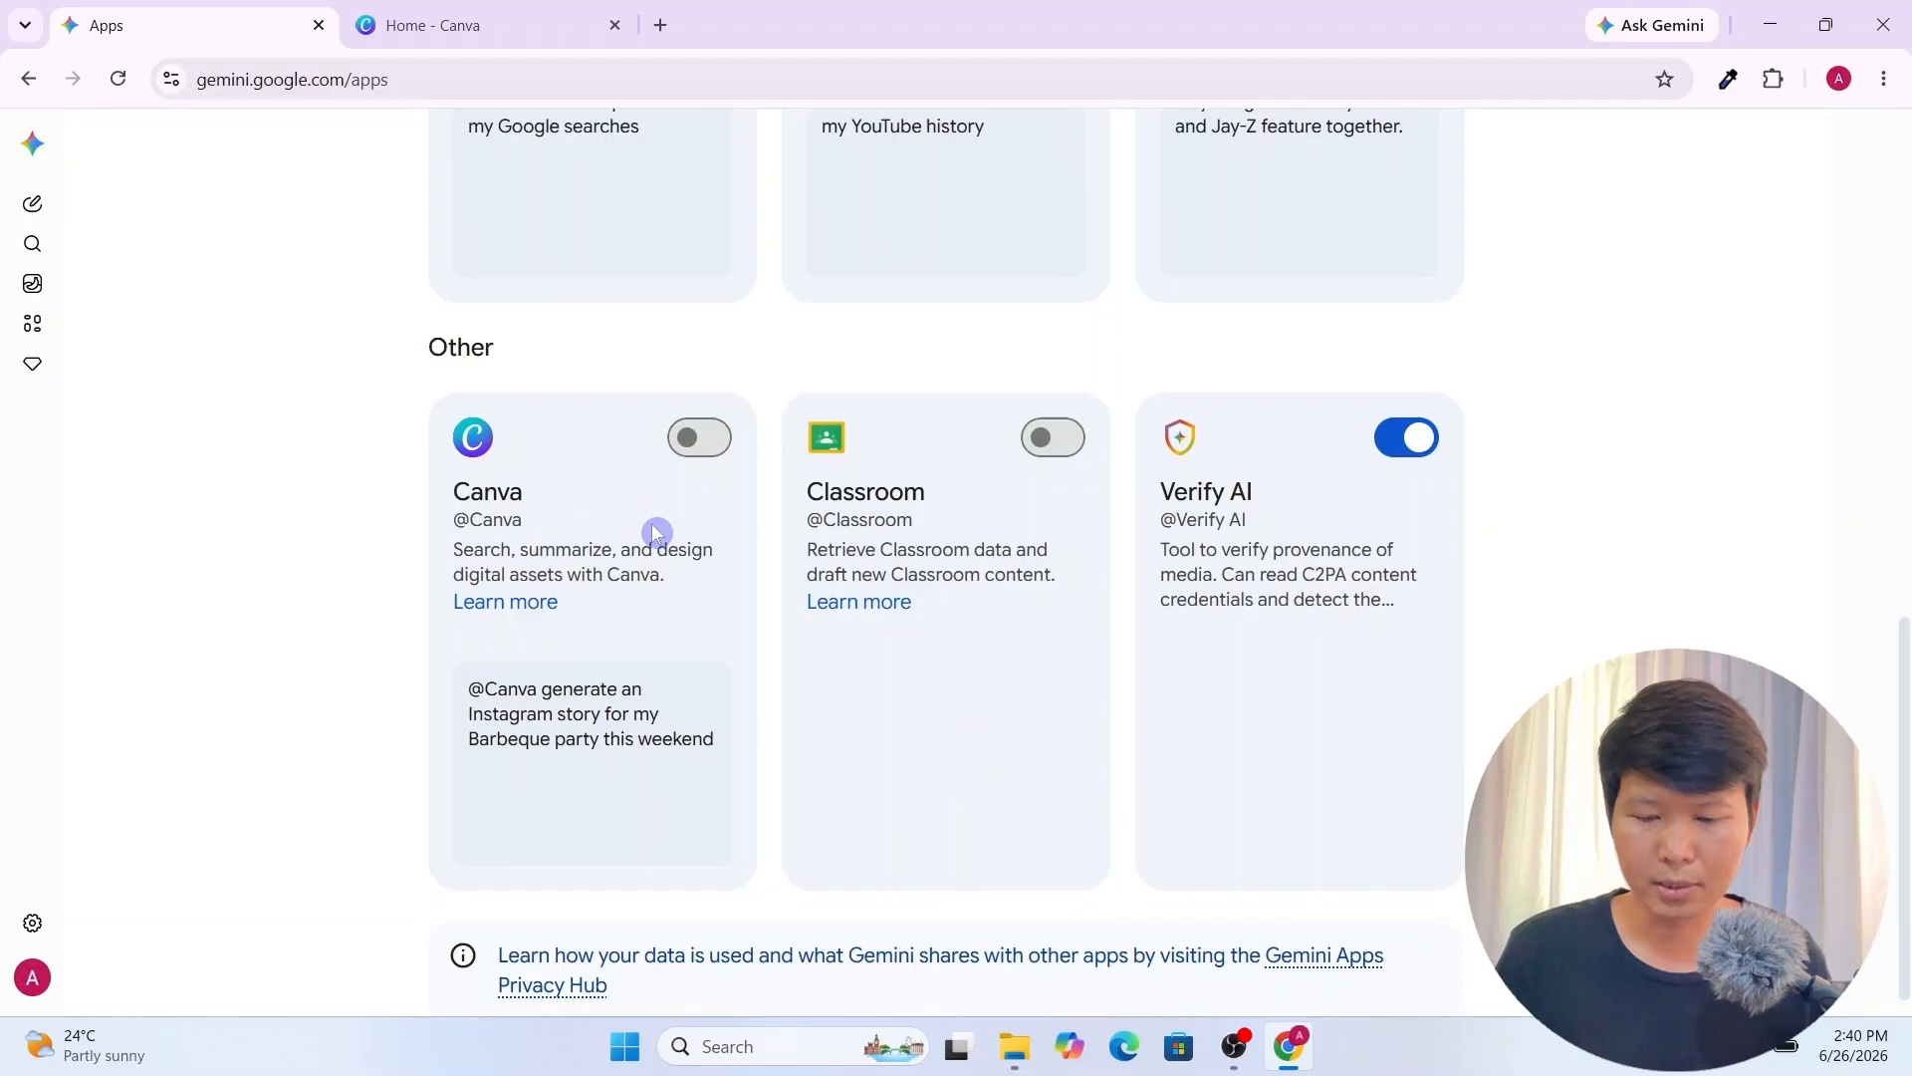
{"action": "left_click", "coordinate": [702, 453]}
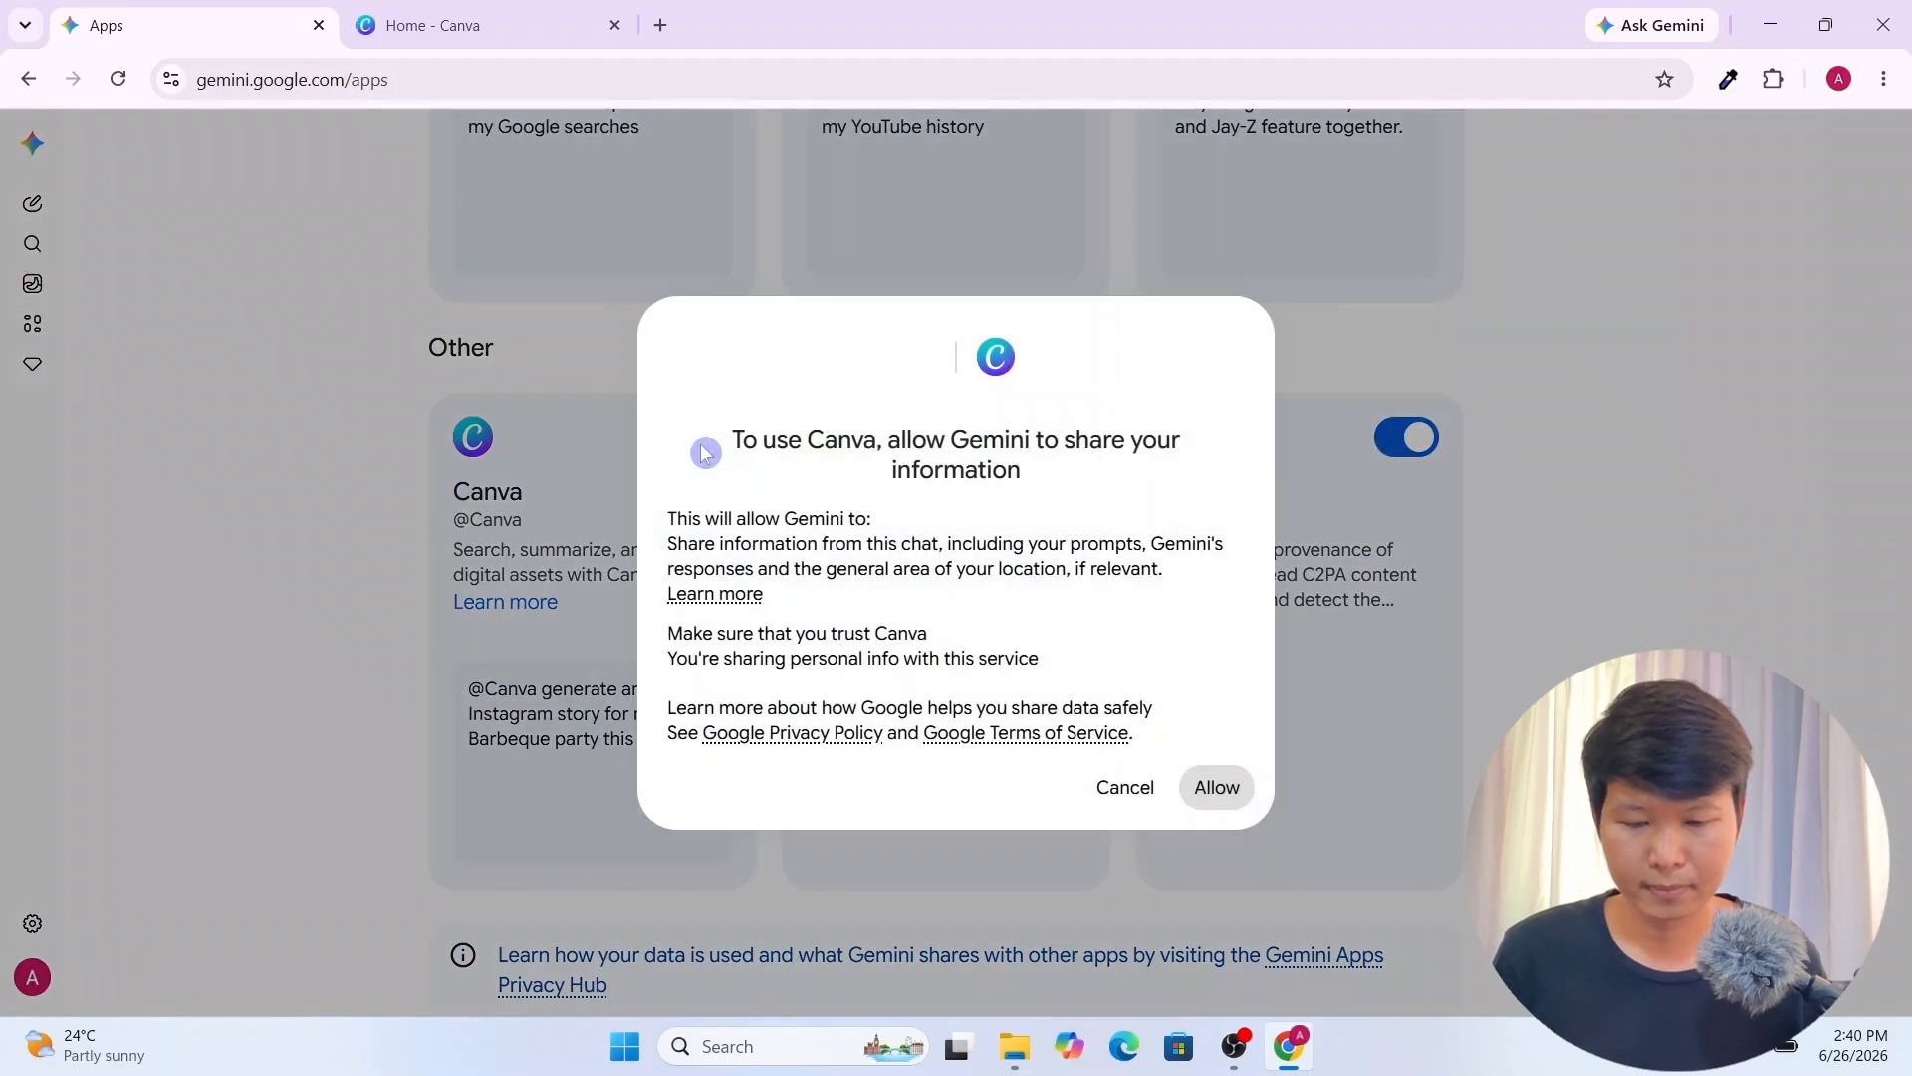
{"action": "left_click", "coordinate": [1221, 787]}
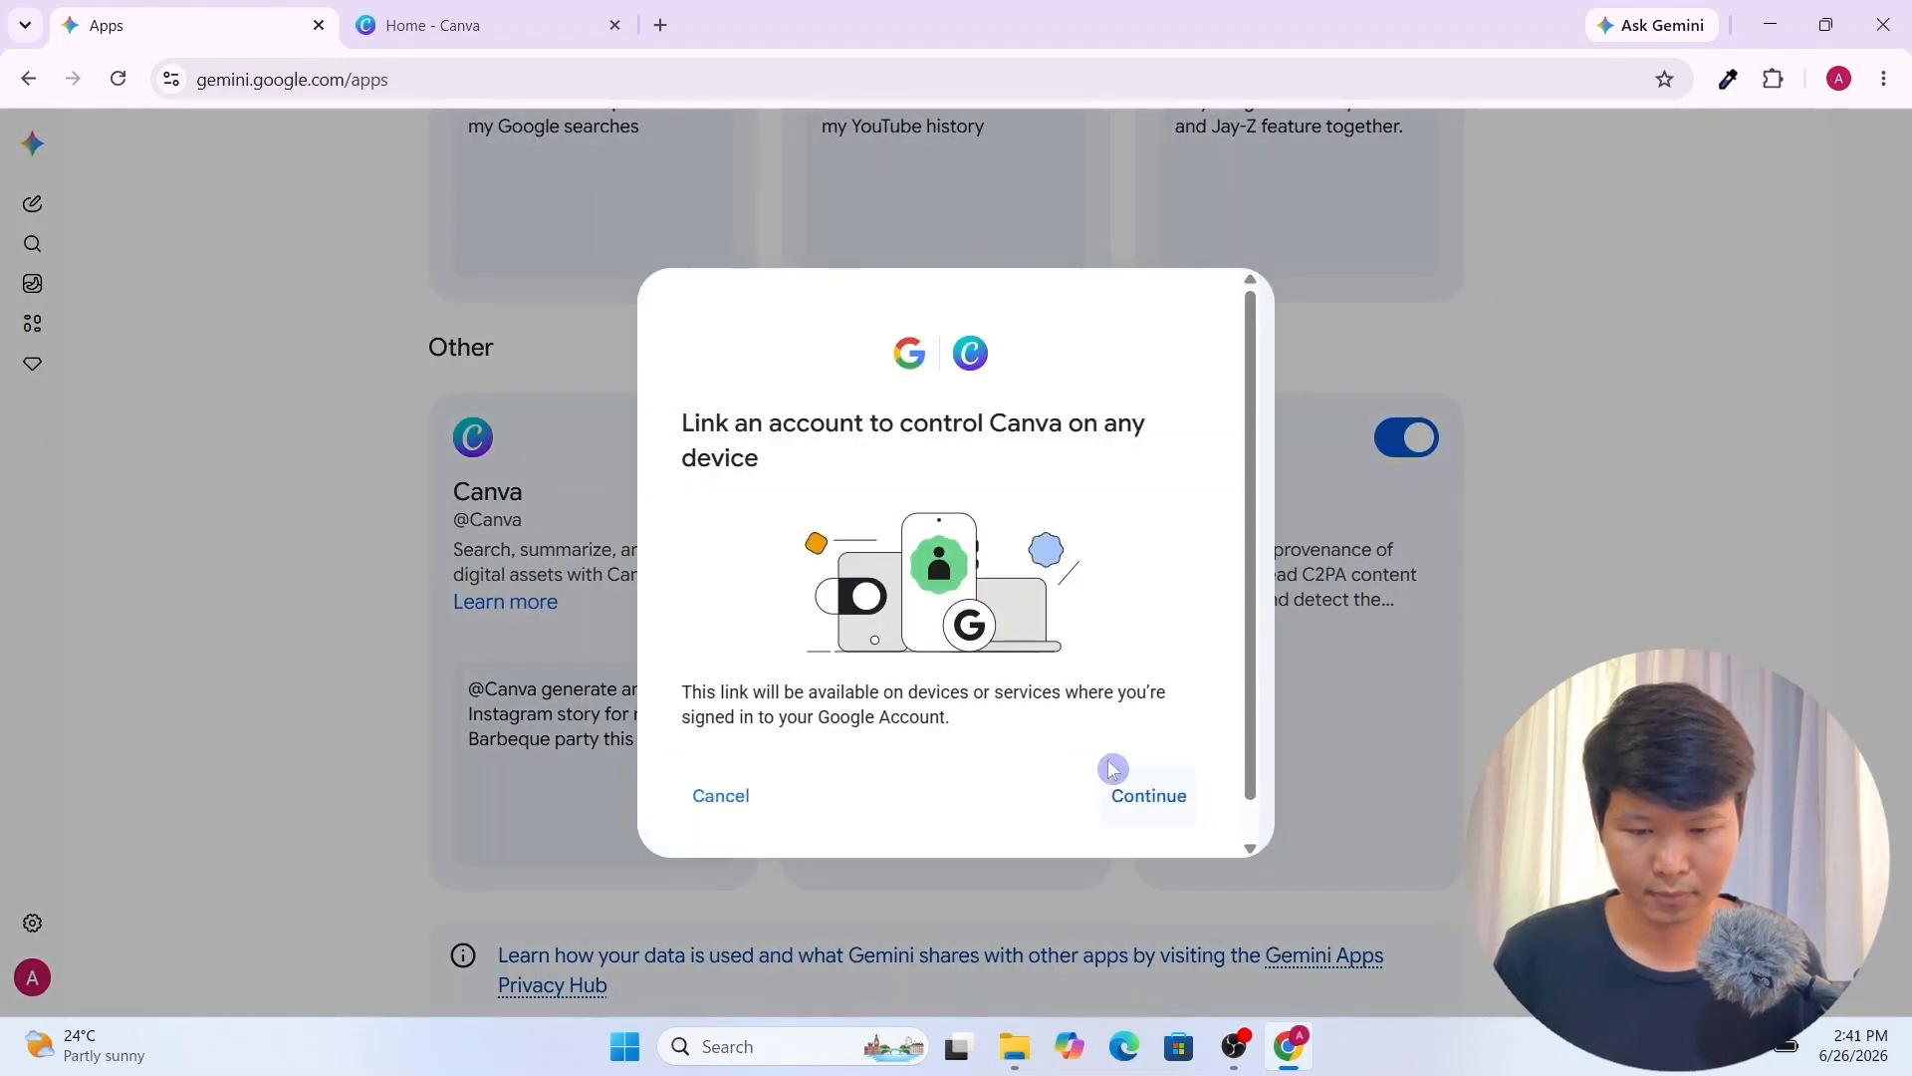
Link the Google Account to the Canva account, agreeing to the data-sharing terms and granting Canva AI Connector access
{"action": "left_click", "coordinate": [1156, 796]}
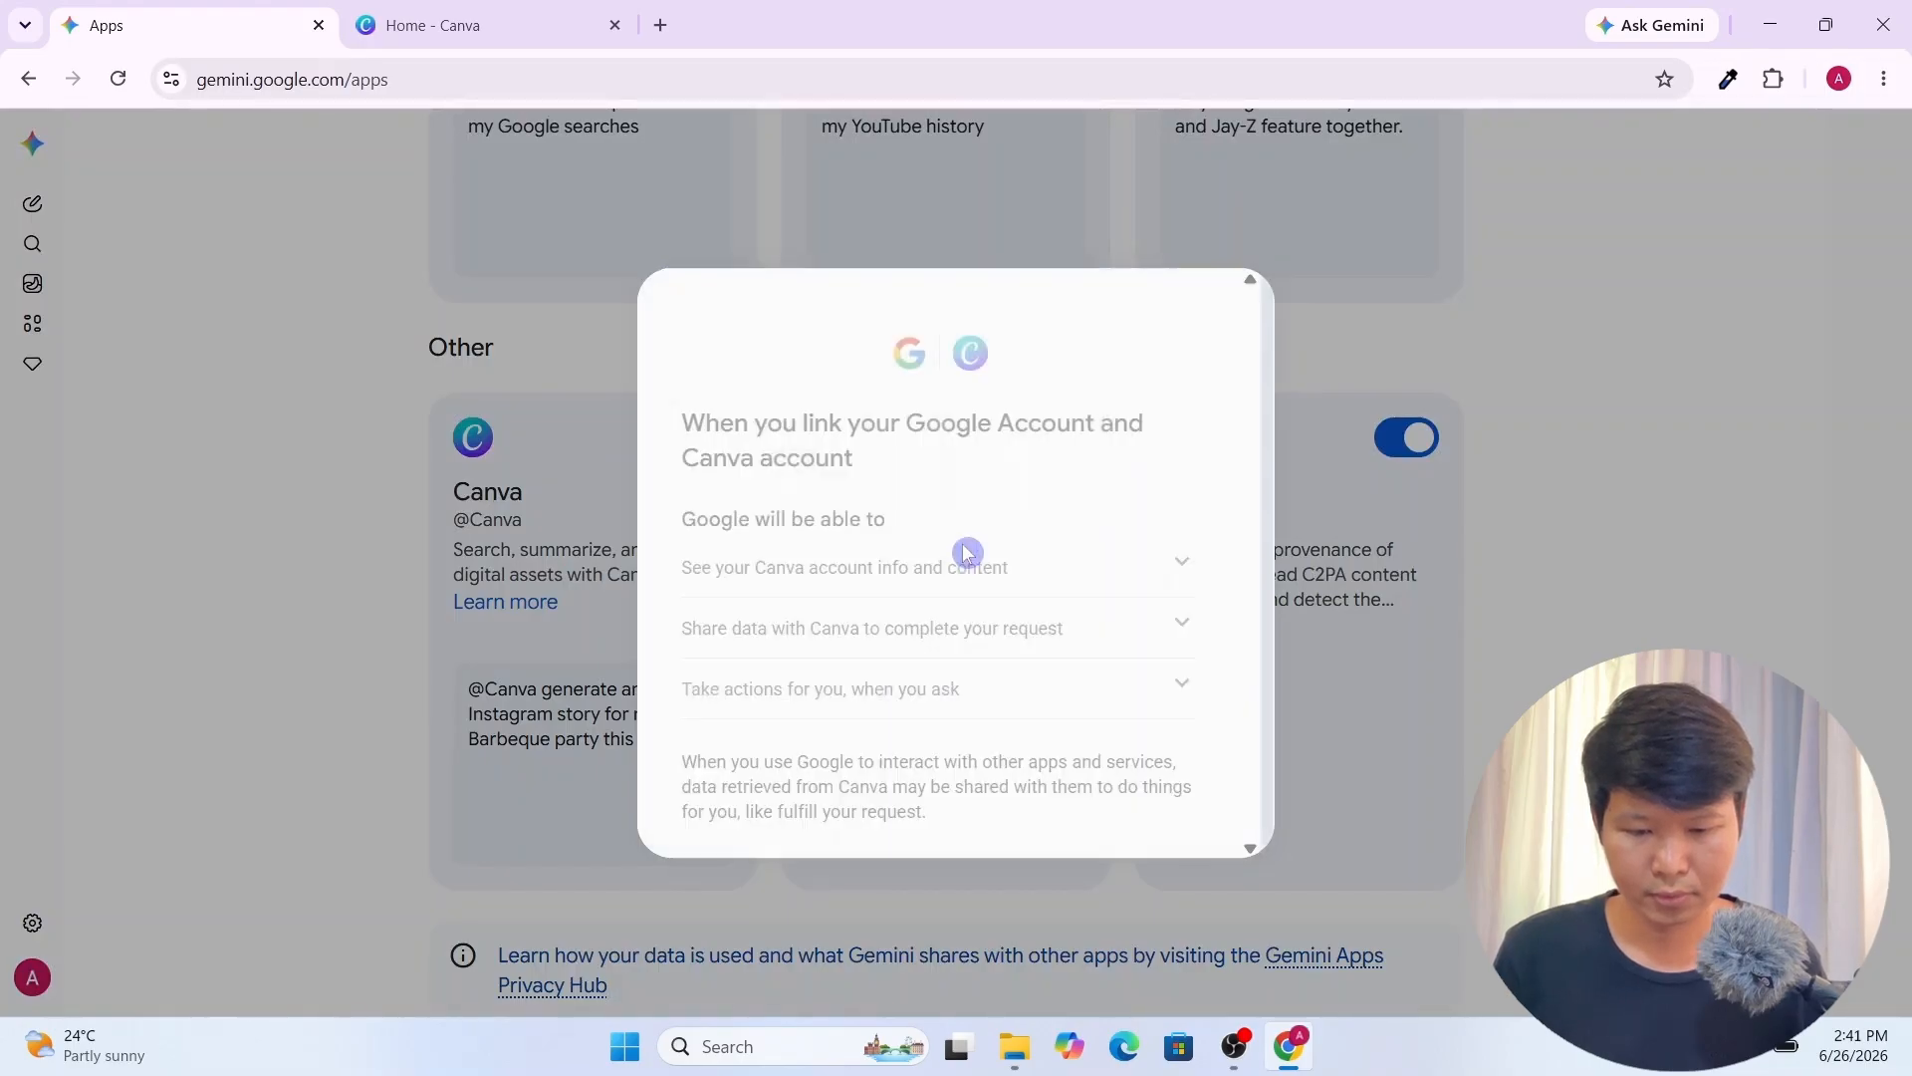
{"action": "scroll", "coordinate": [936, 653], "scroll_direction": "down", "scroll_amount": 5}
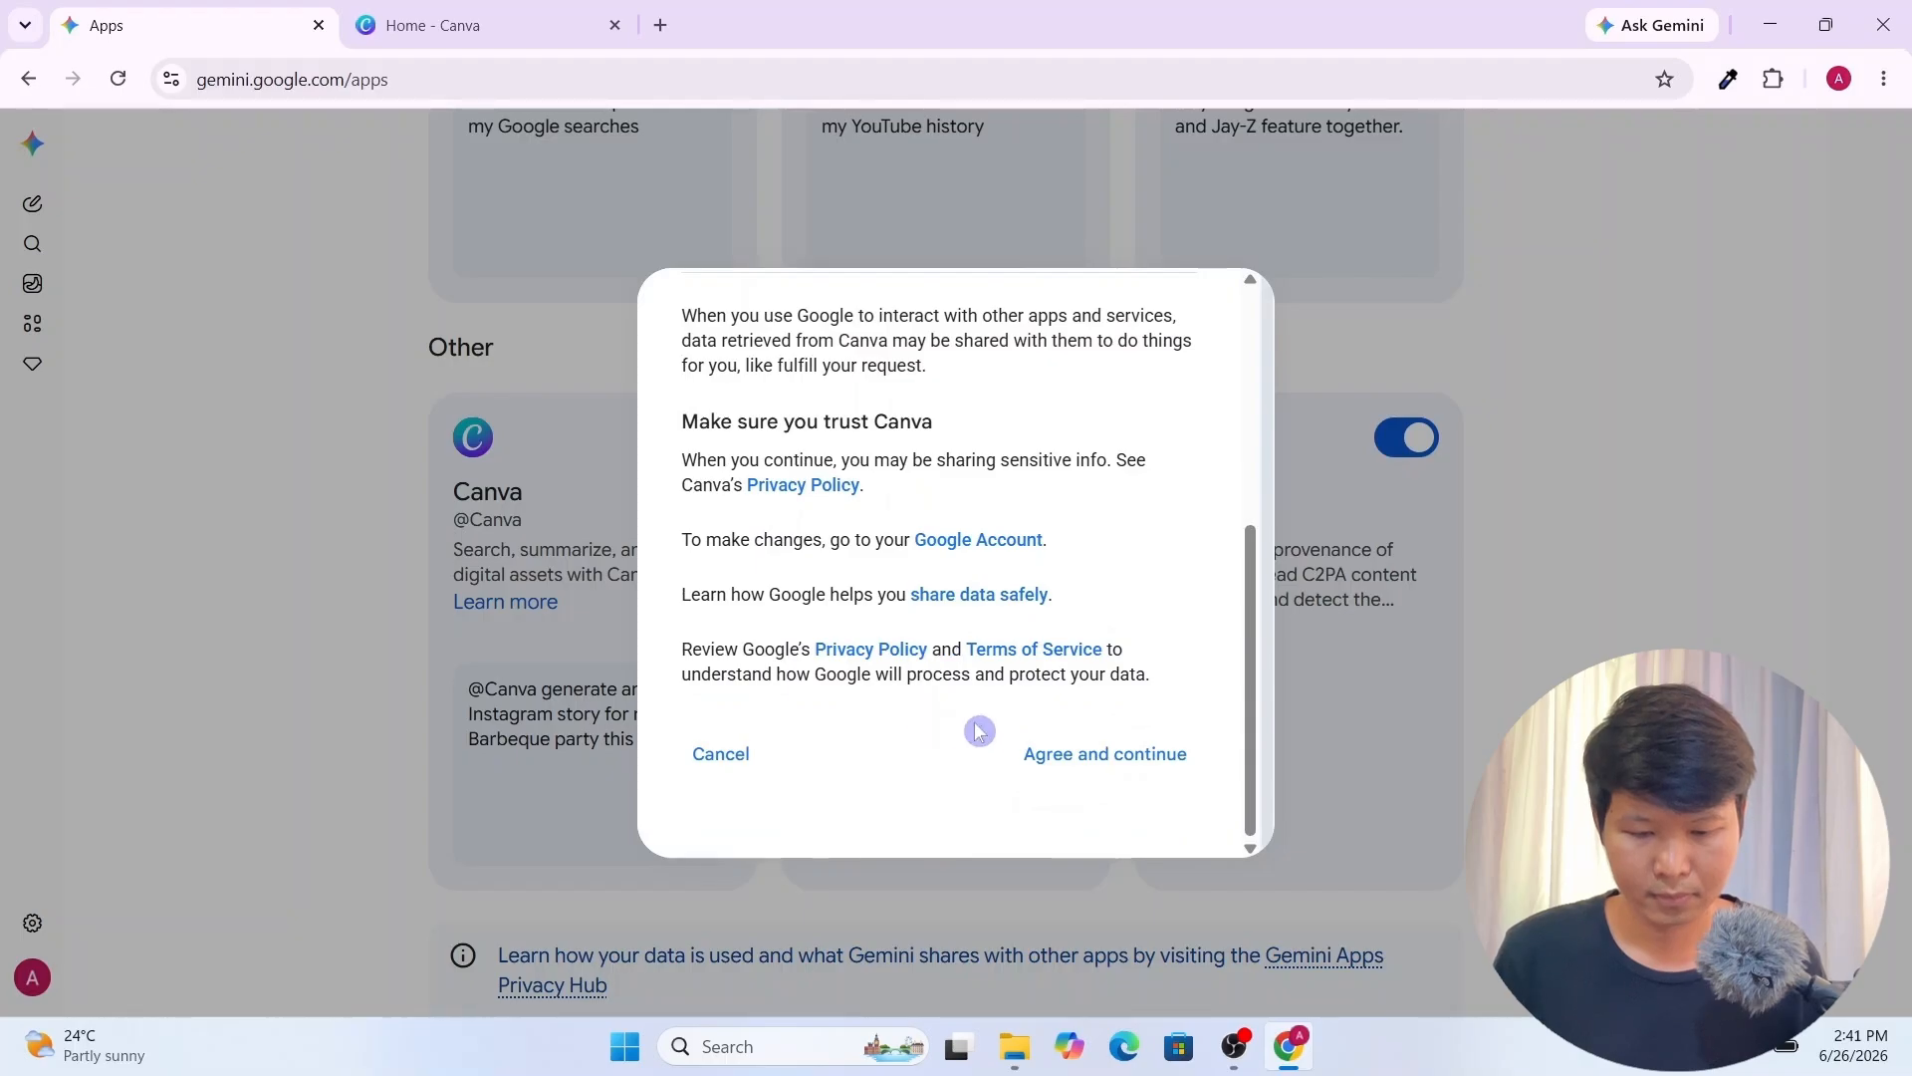
{"action": "scroll", "coordinate": [907, 543], "scroll_direction": "up", "scroll_amount": 3}
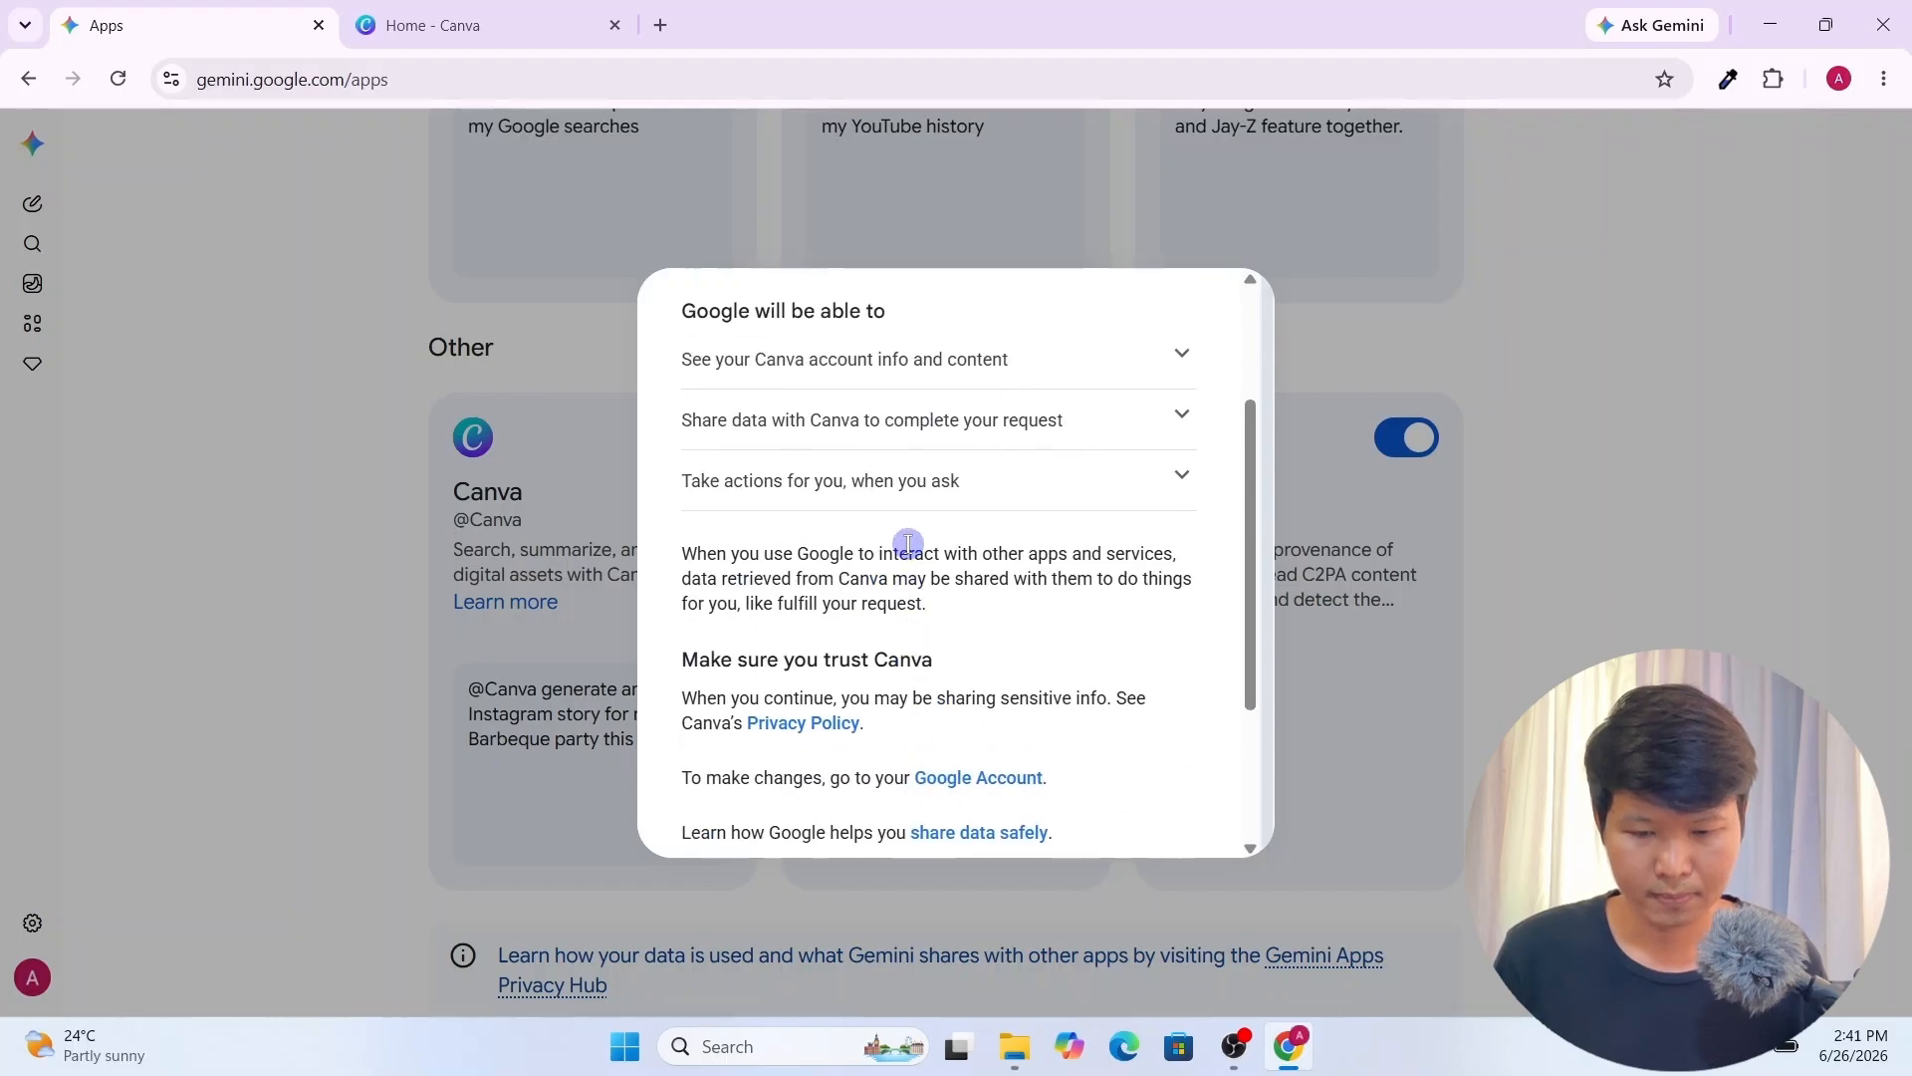
{"action": "scroll", "coordinate": [908, 545], "scroll_direction": "down", "scroll_amount": 3}
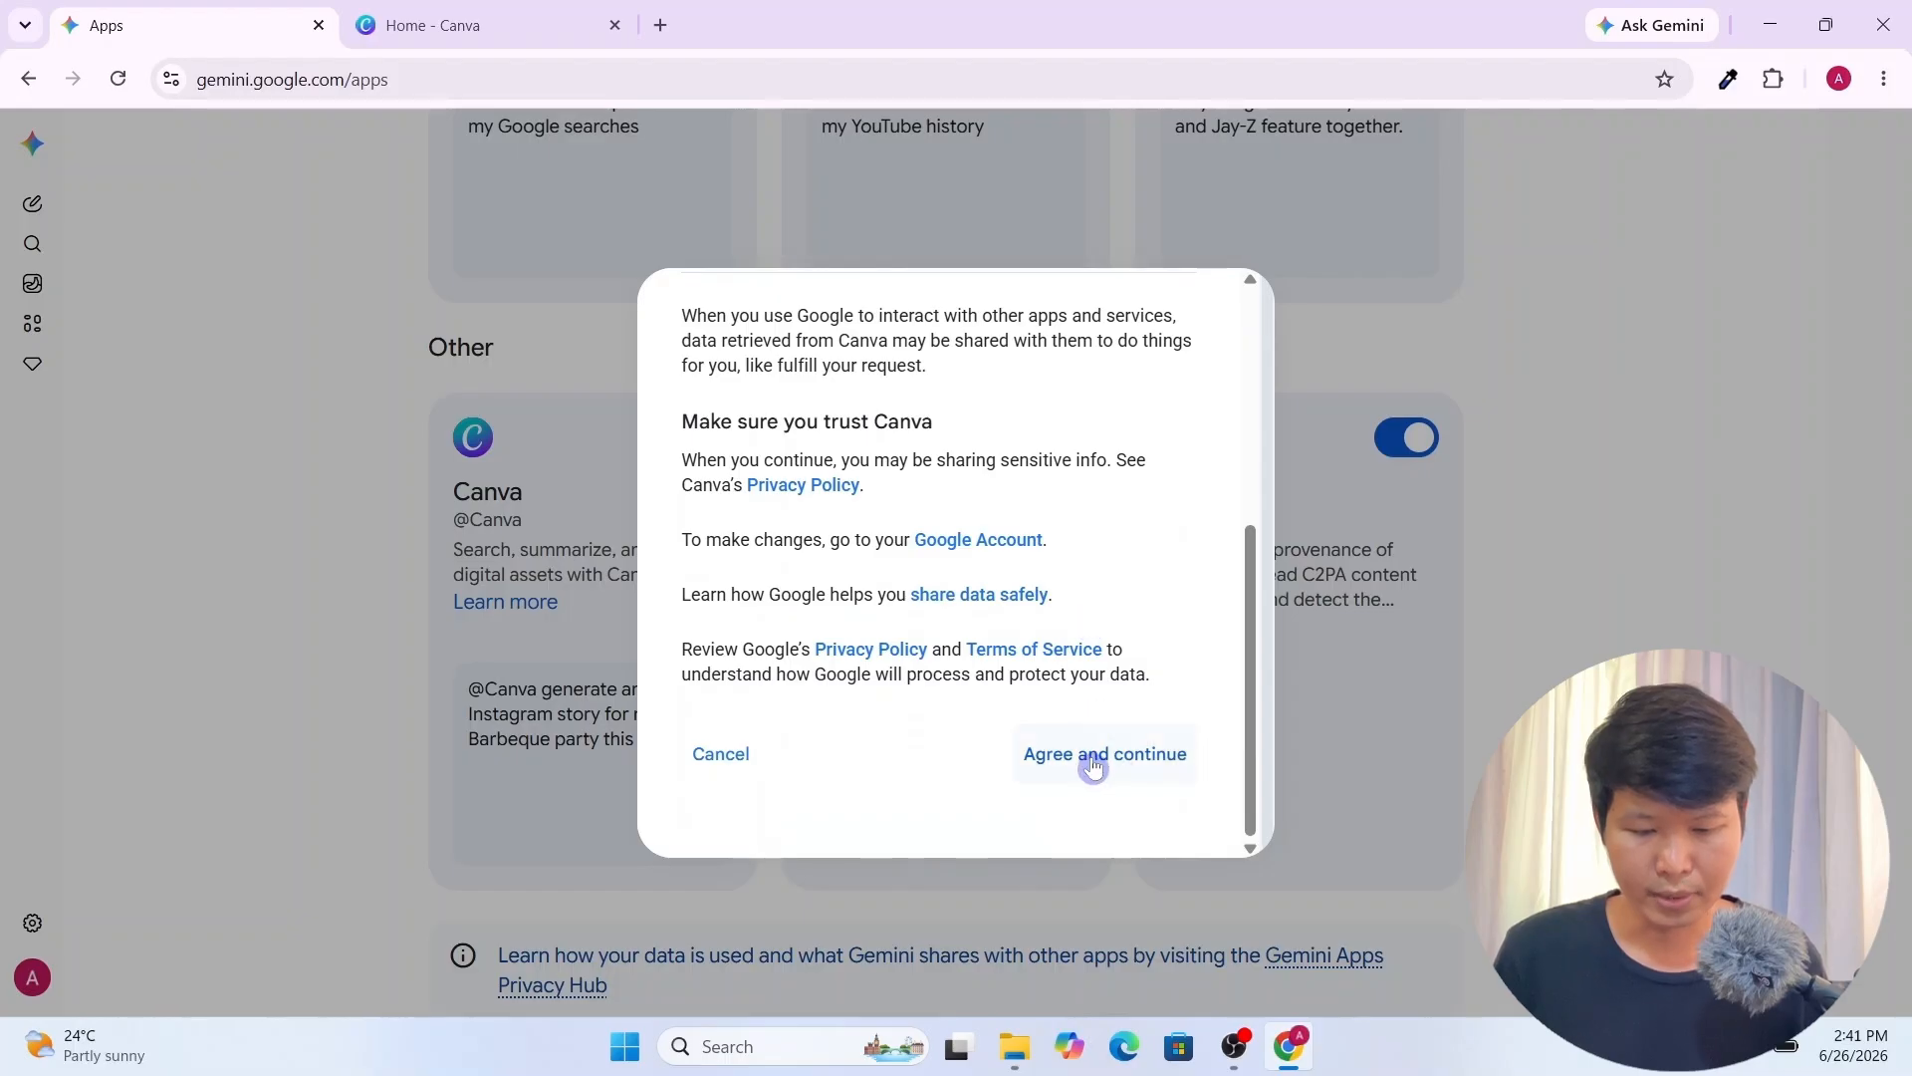
{"action": "left_click", "coordinate": [1117, 763]}
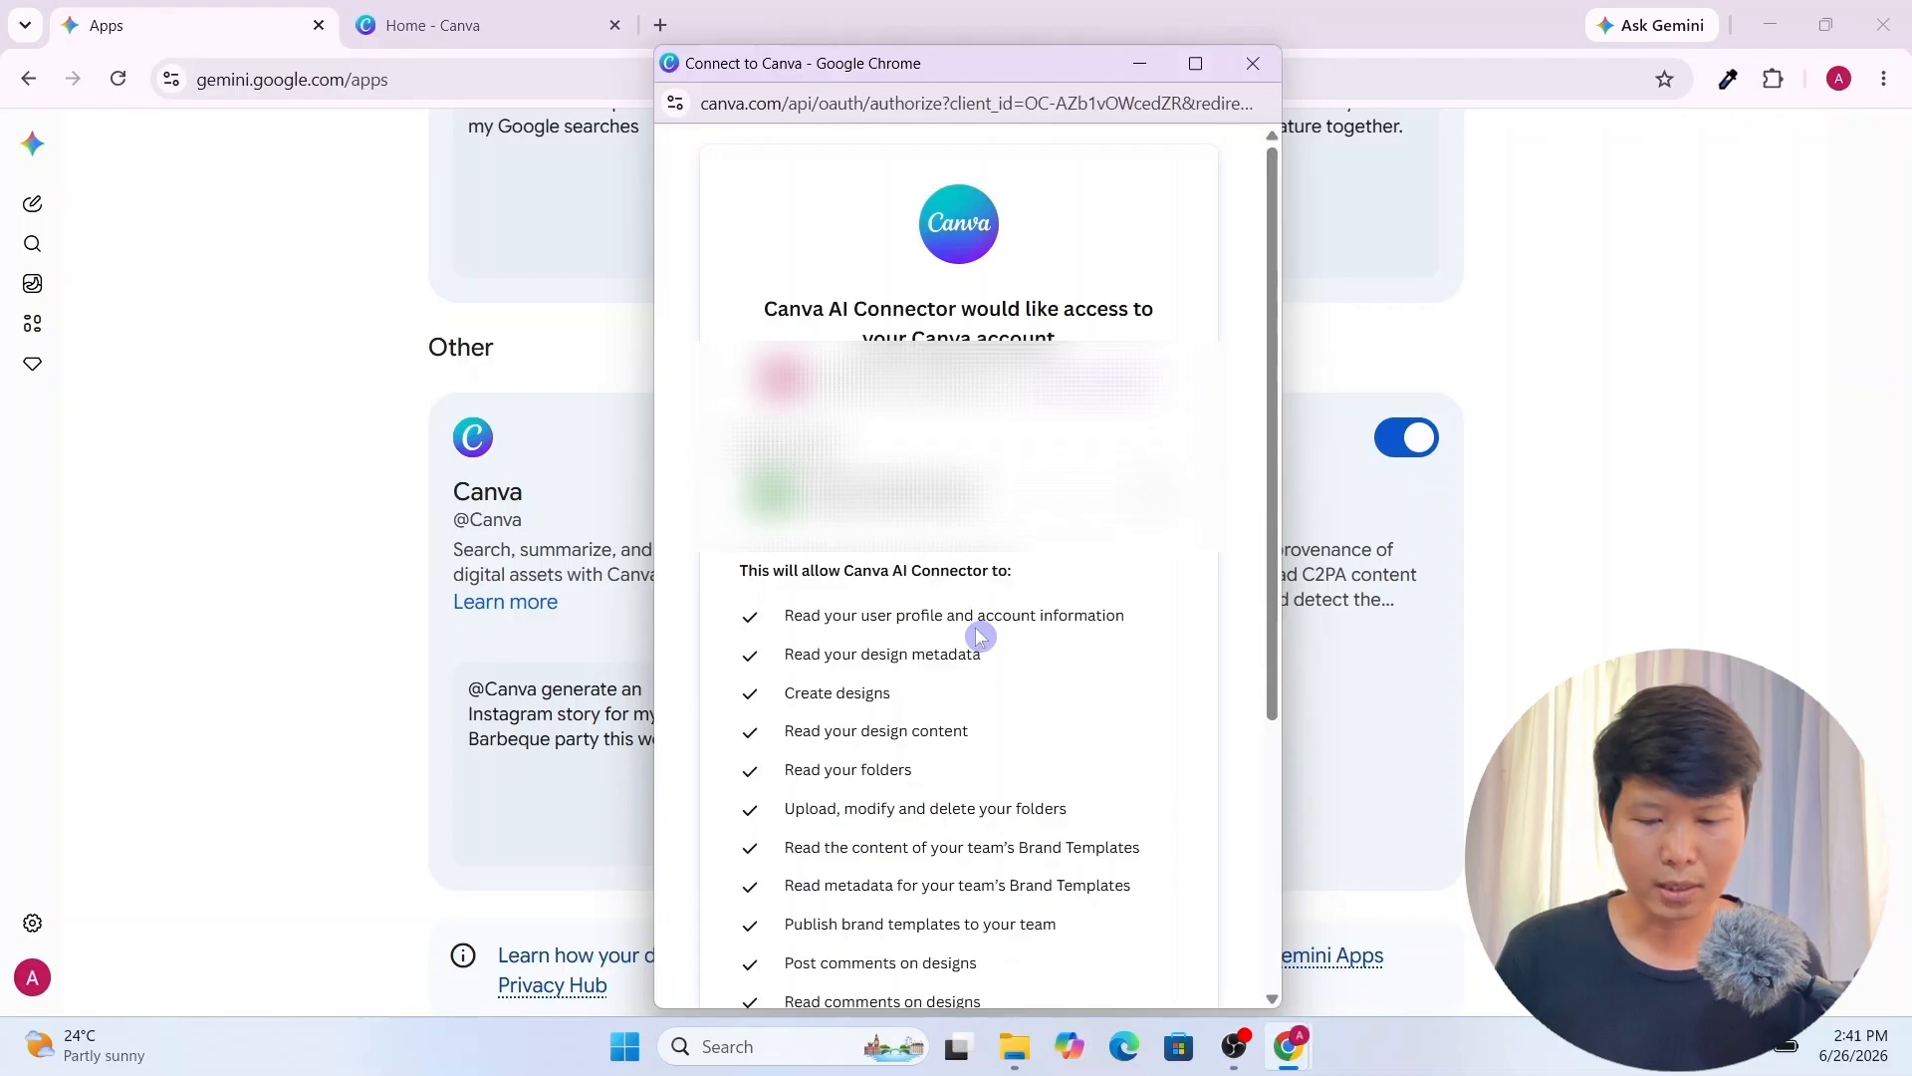
{"action": "scroll", "coordinate": [976, 625], "scroll_direction": "down", "scroll_amount": 4}
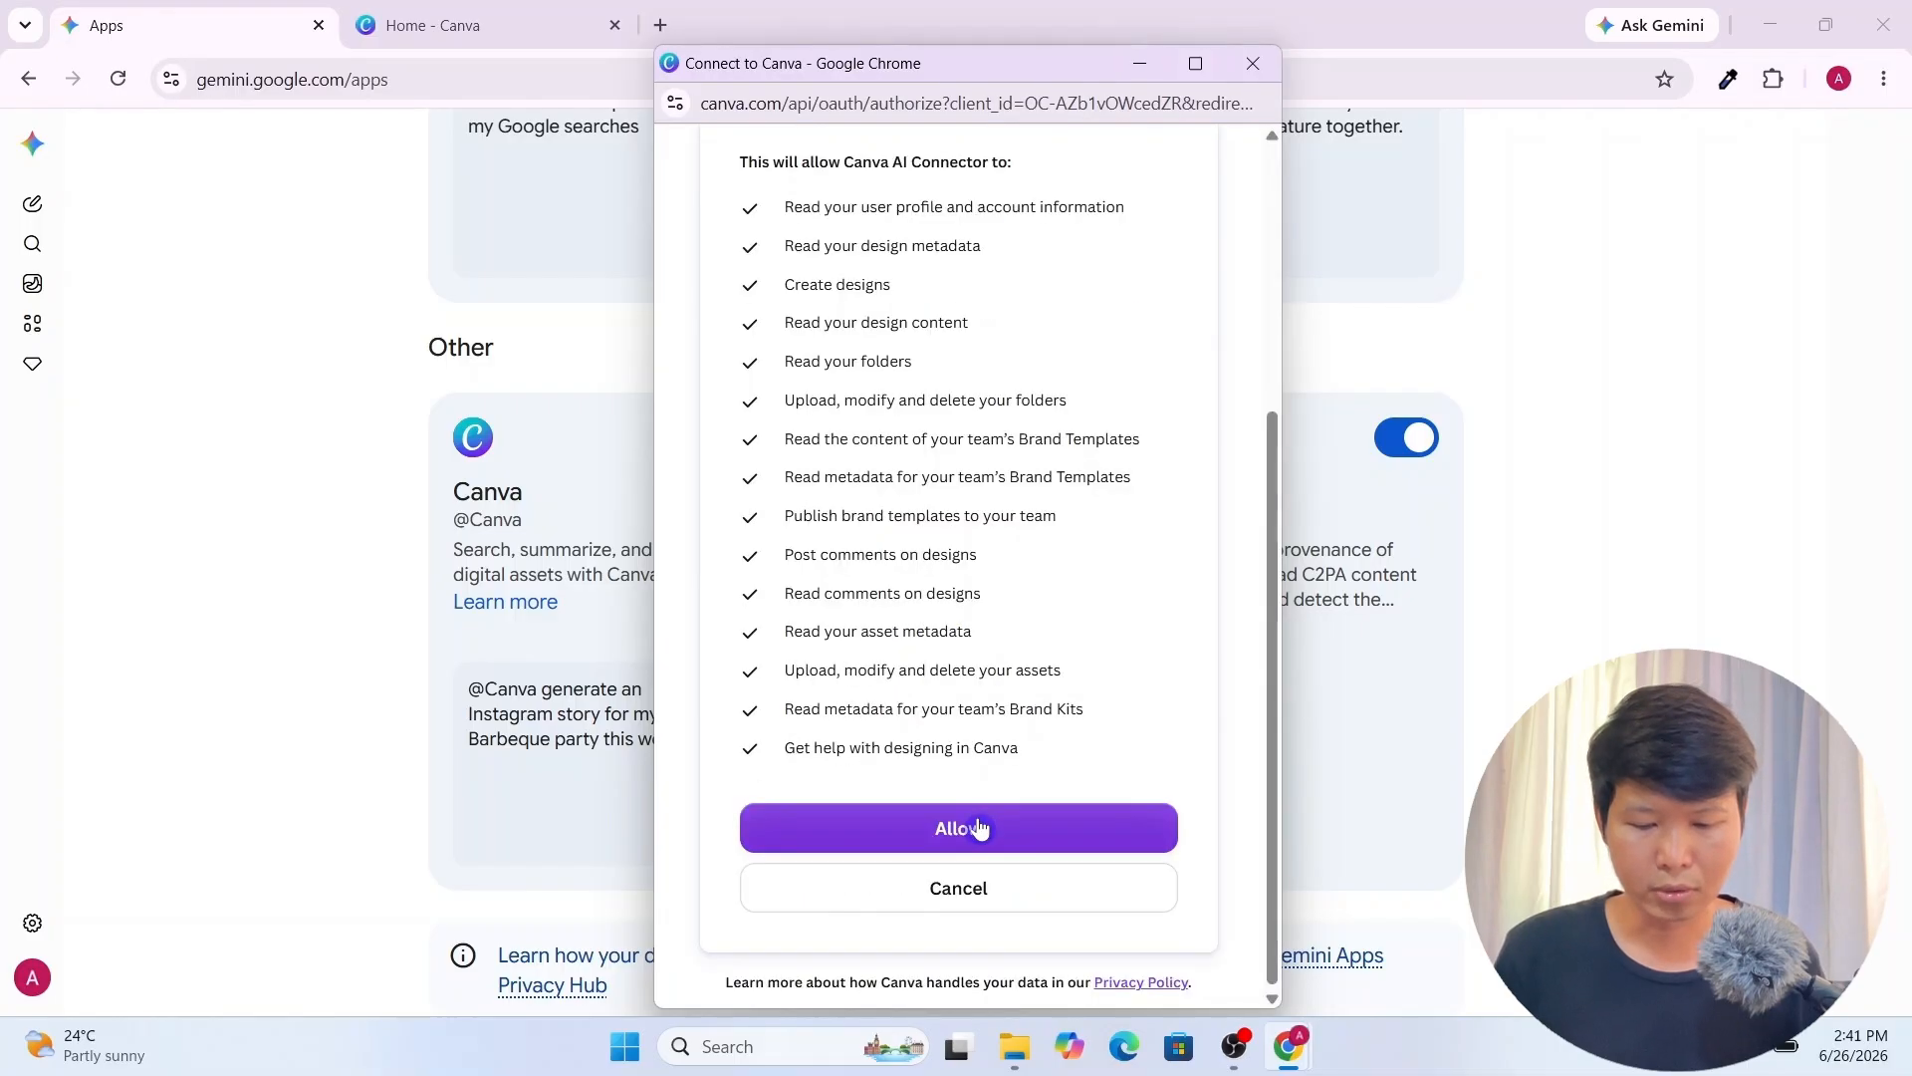
{"action": "left_click", "coordinate": [980, 828]}
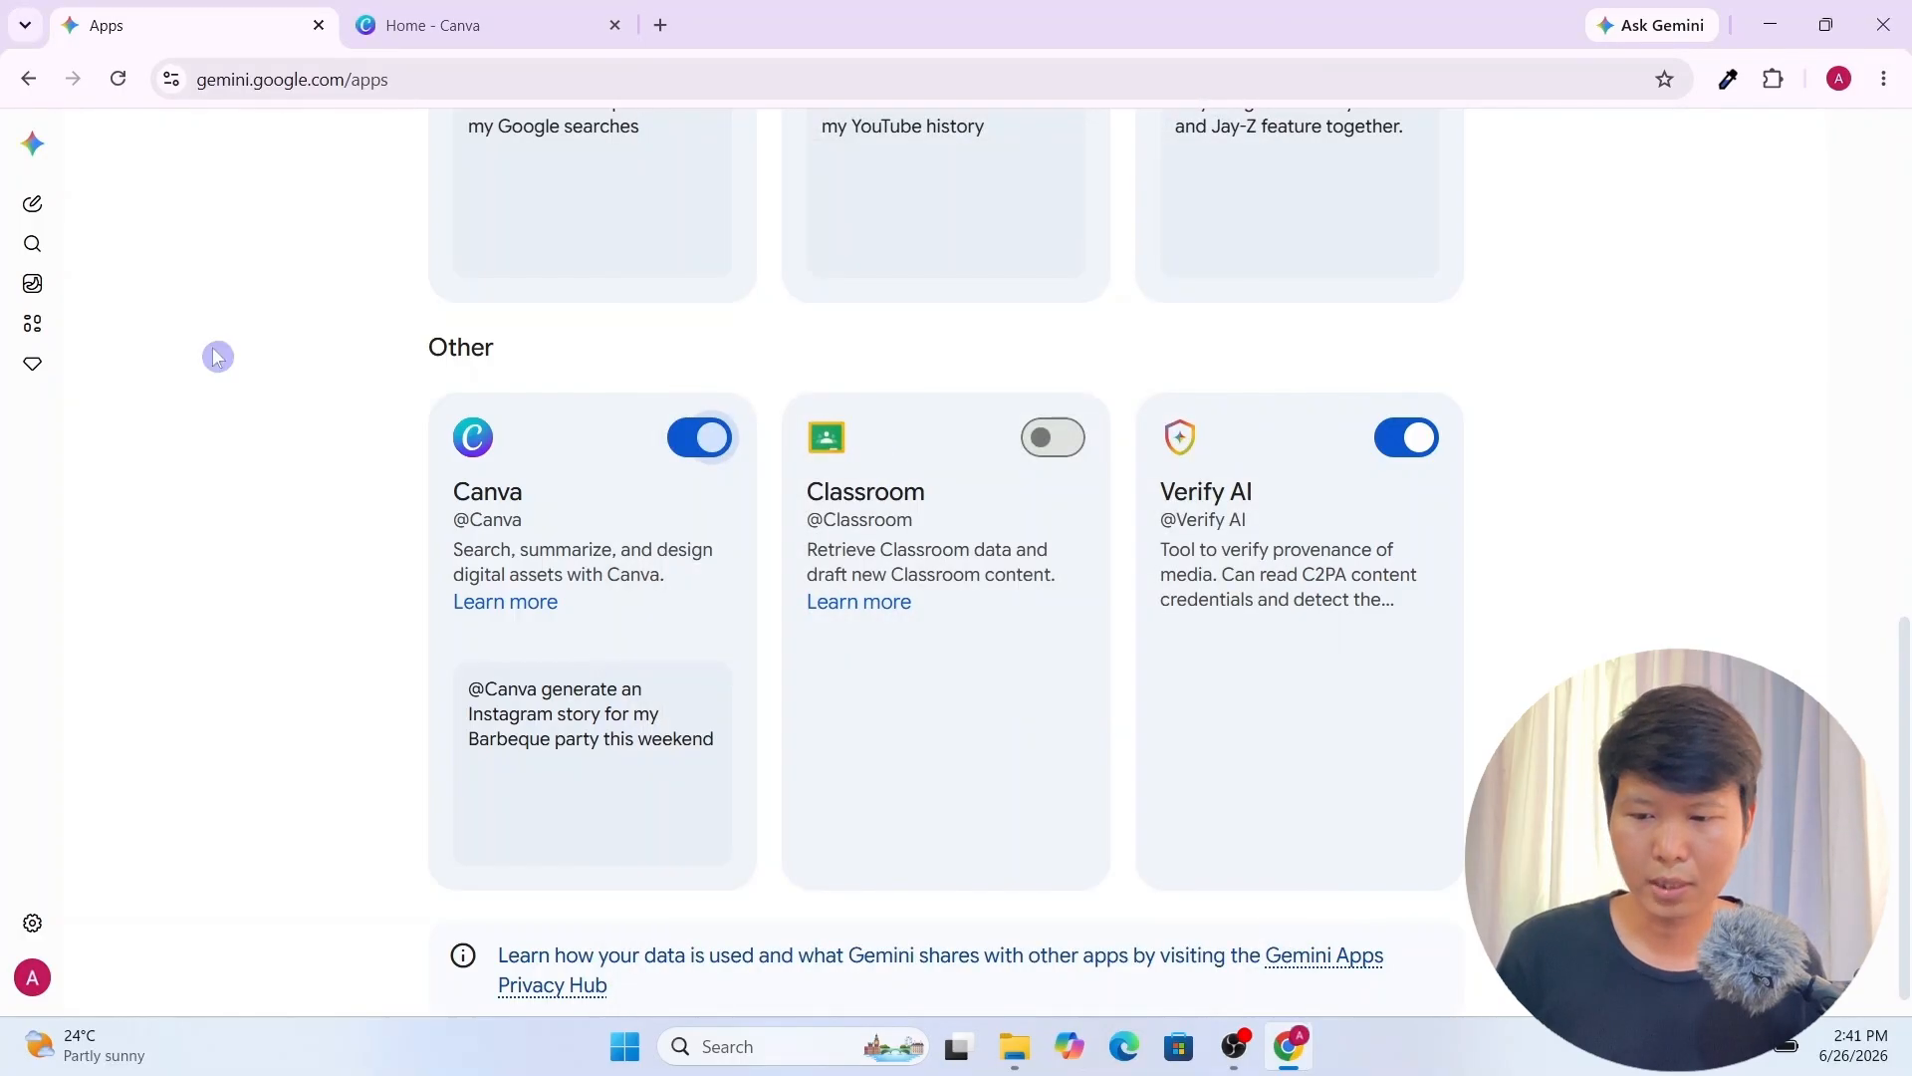
Start a new Gemini chat and set it to image creation
{"action": "left_click", "coordinate": [40, 216]}
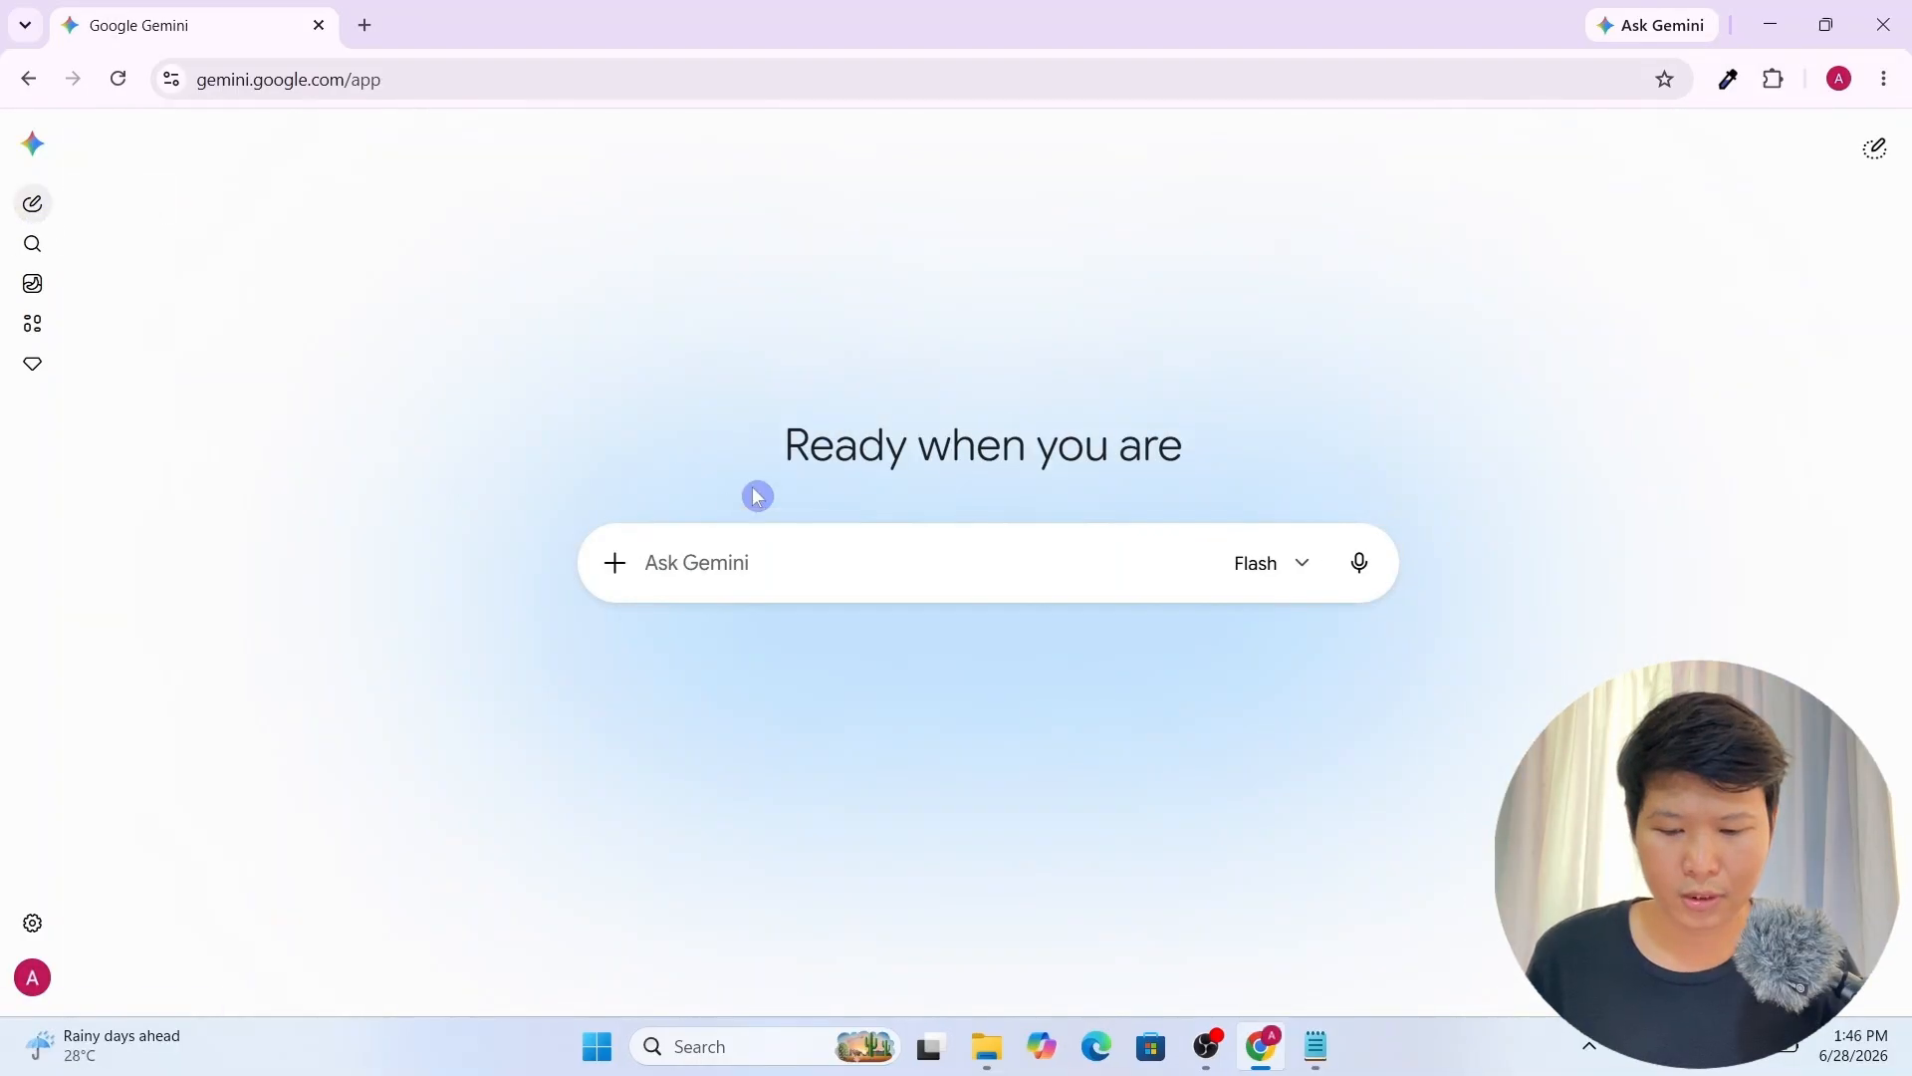
{"action": "left_click", "coordinate": [617, 567]}
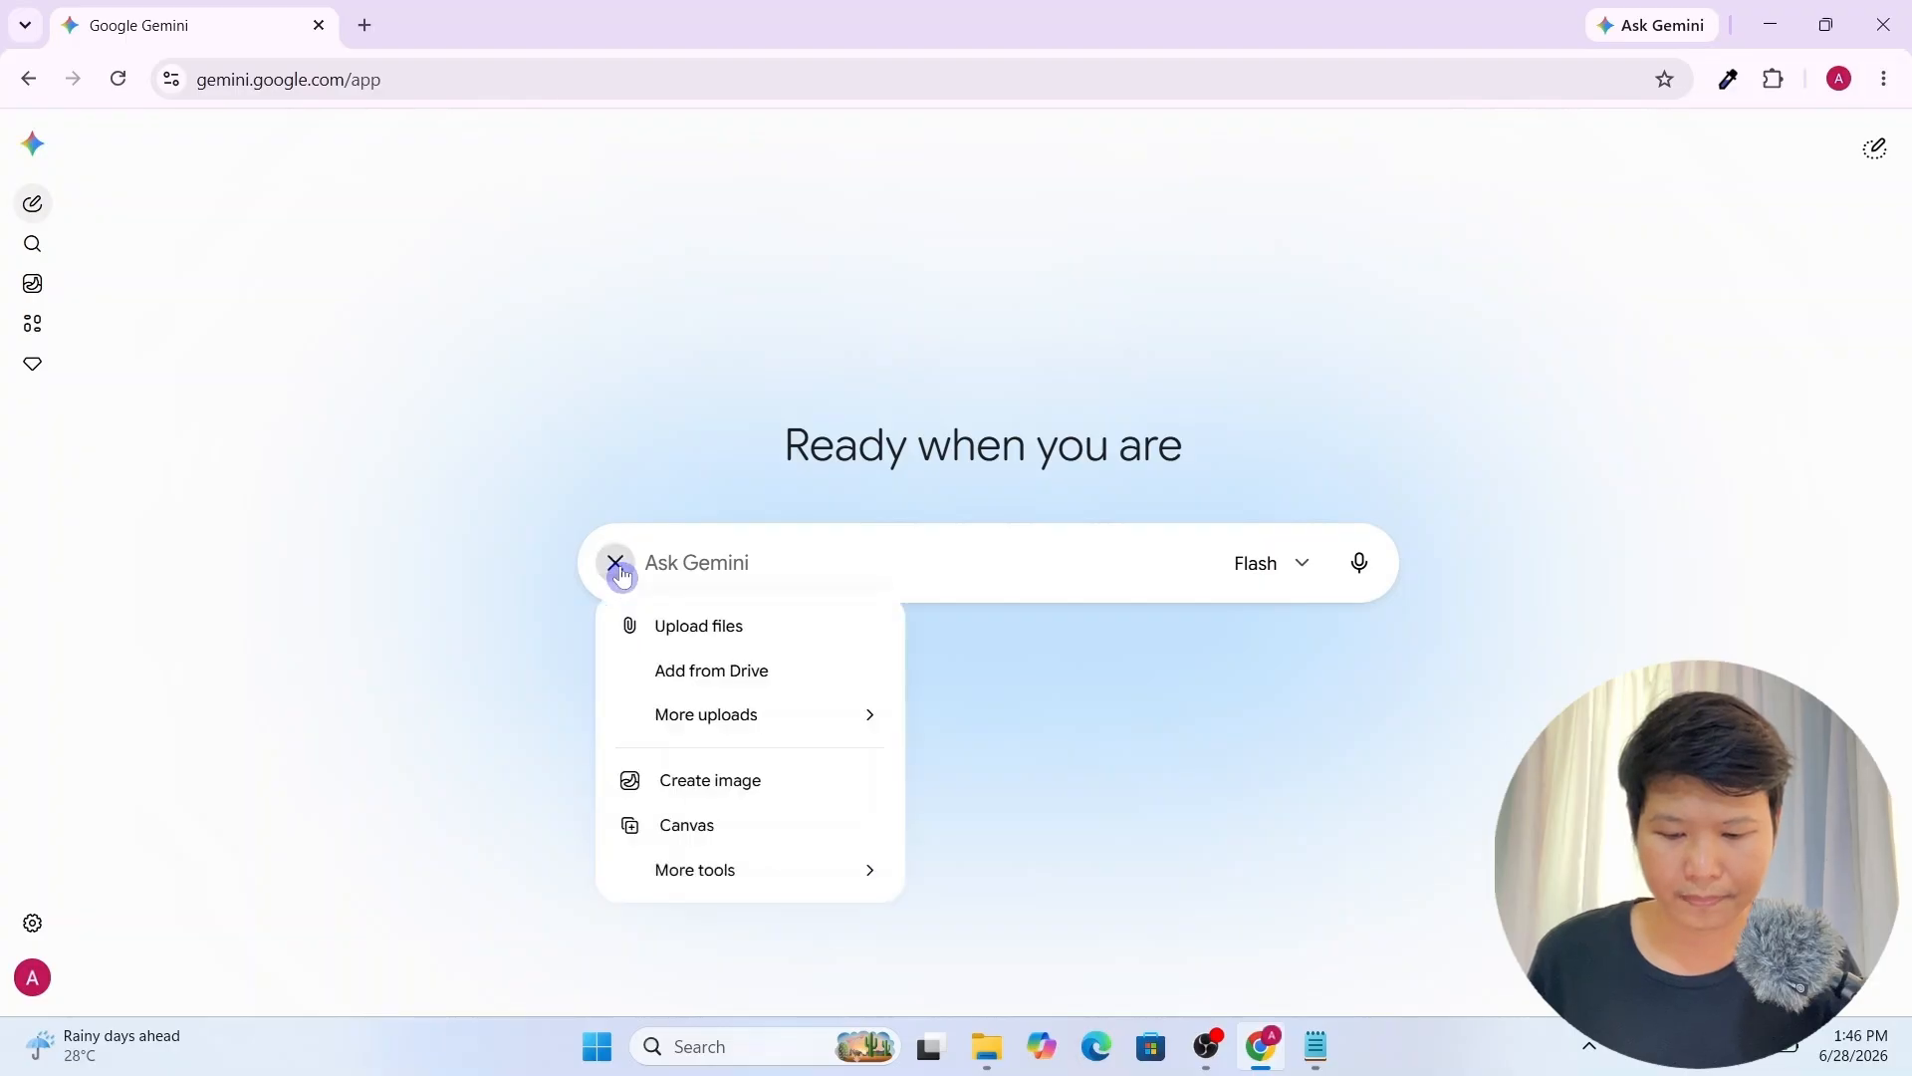
{"action": "left_click", "coordinate": [678, 775]}
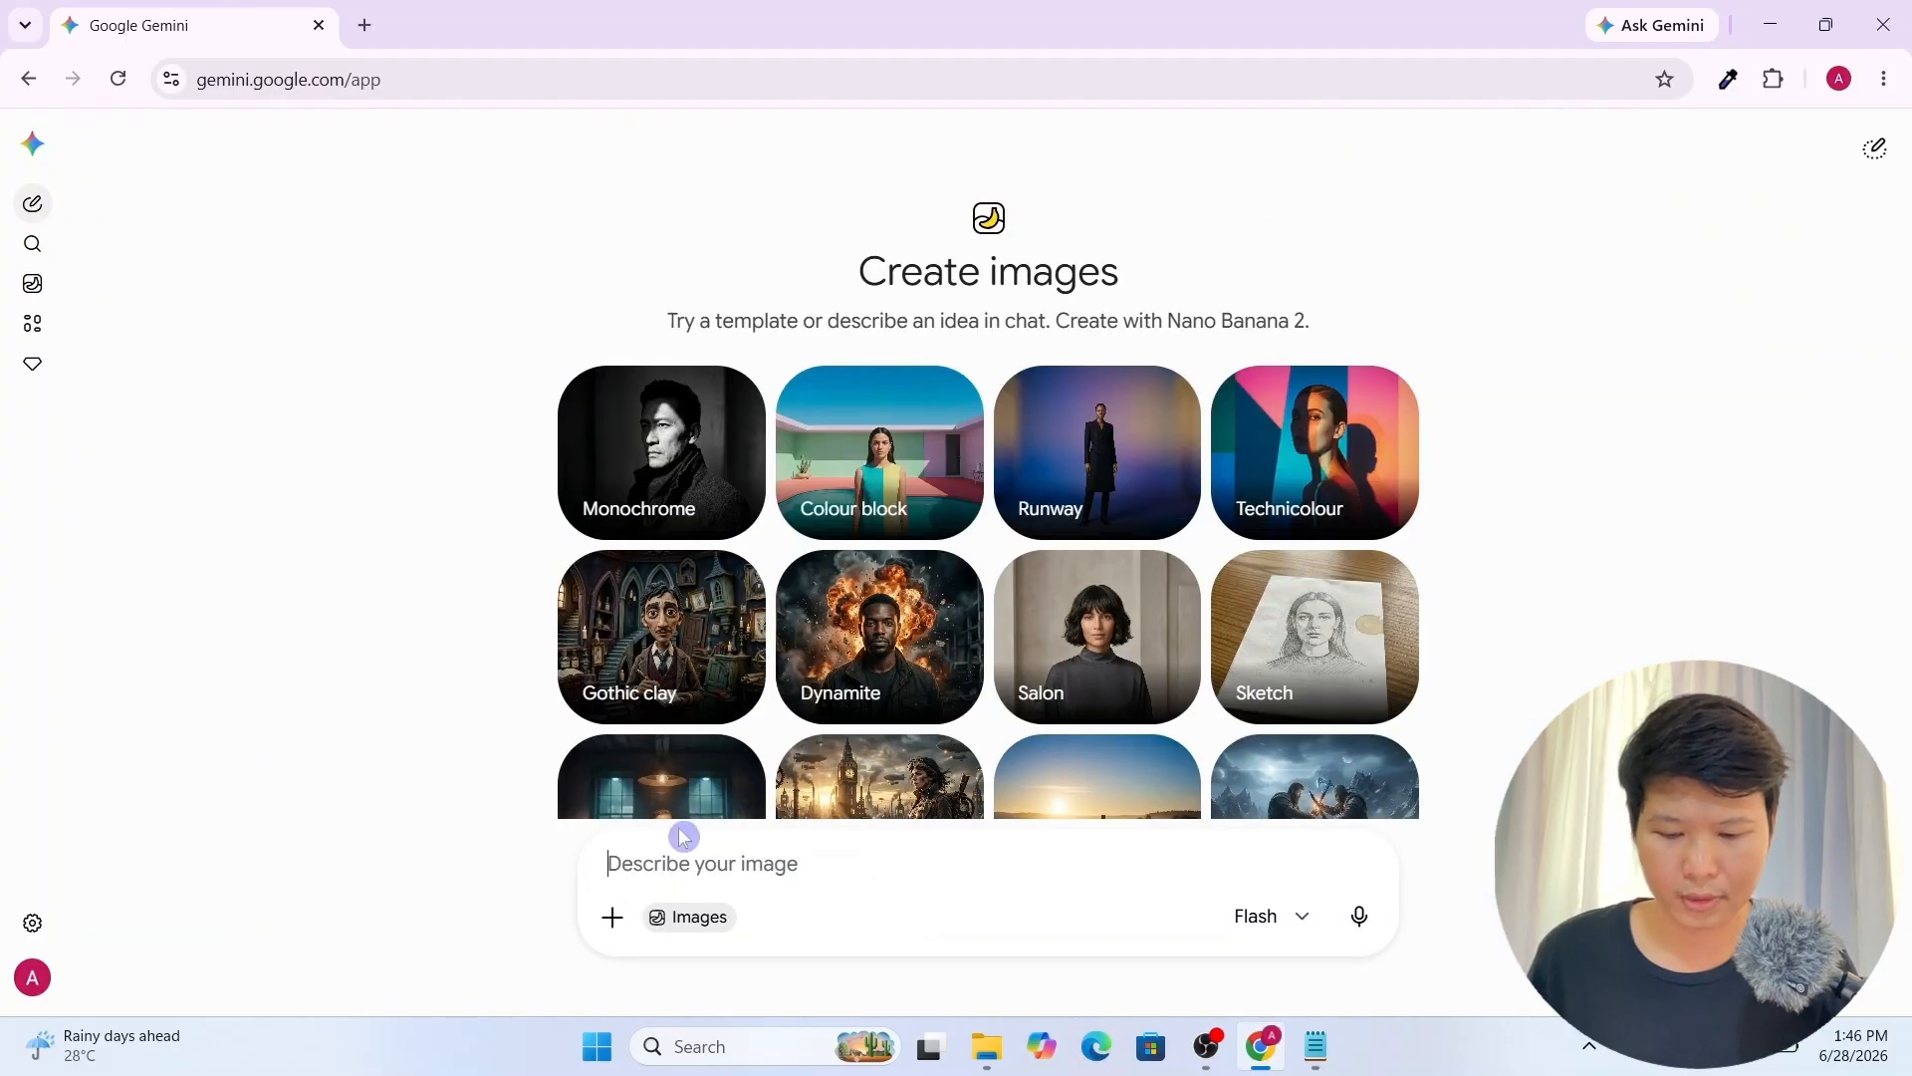
Submit the prompt "You are a professional graphic designer. Generate an image for a coffee social media design with an aspect ratio of 1:1."
{"action": "left_click", "coordinate": [669, 865]}
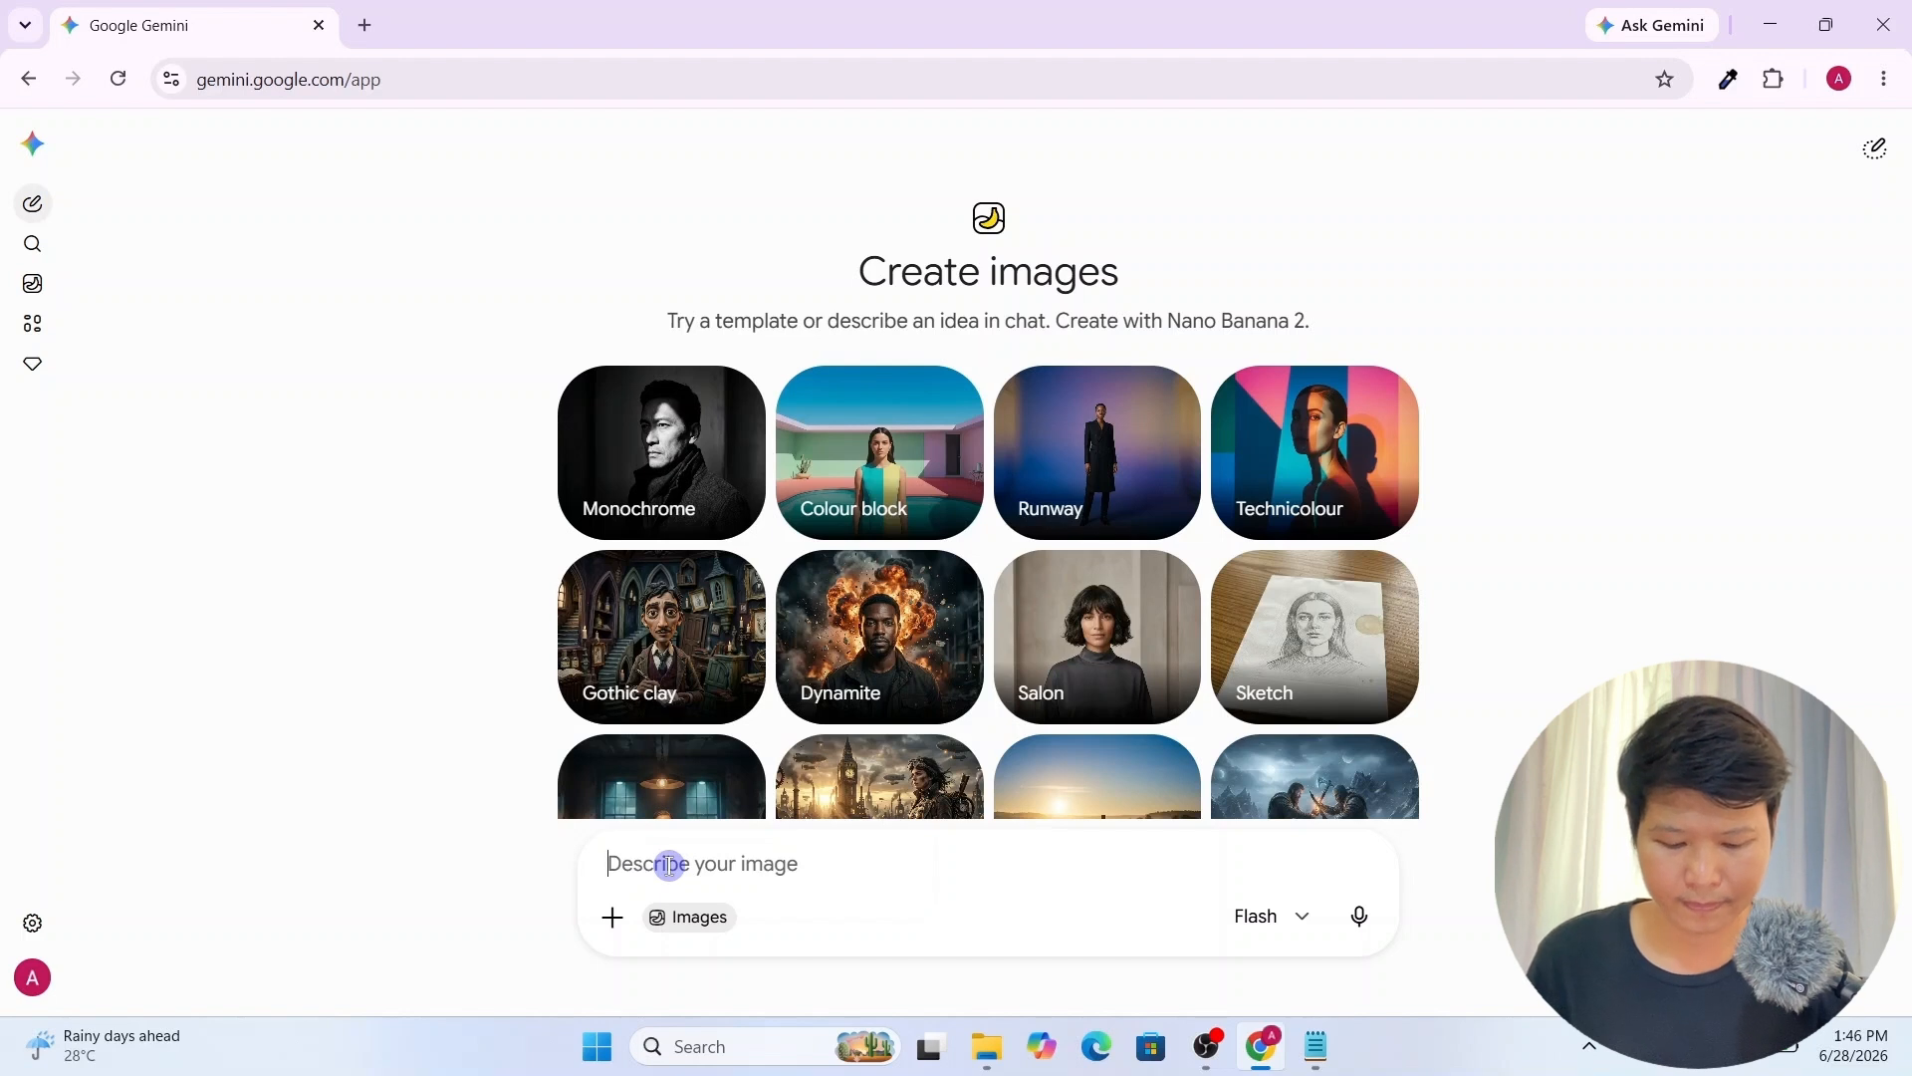
{"action": "type", "text": "Yo"}
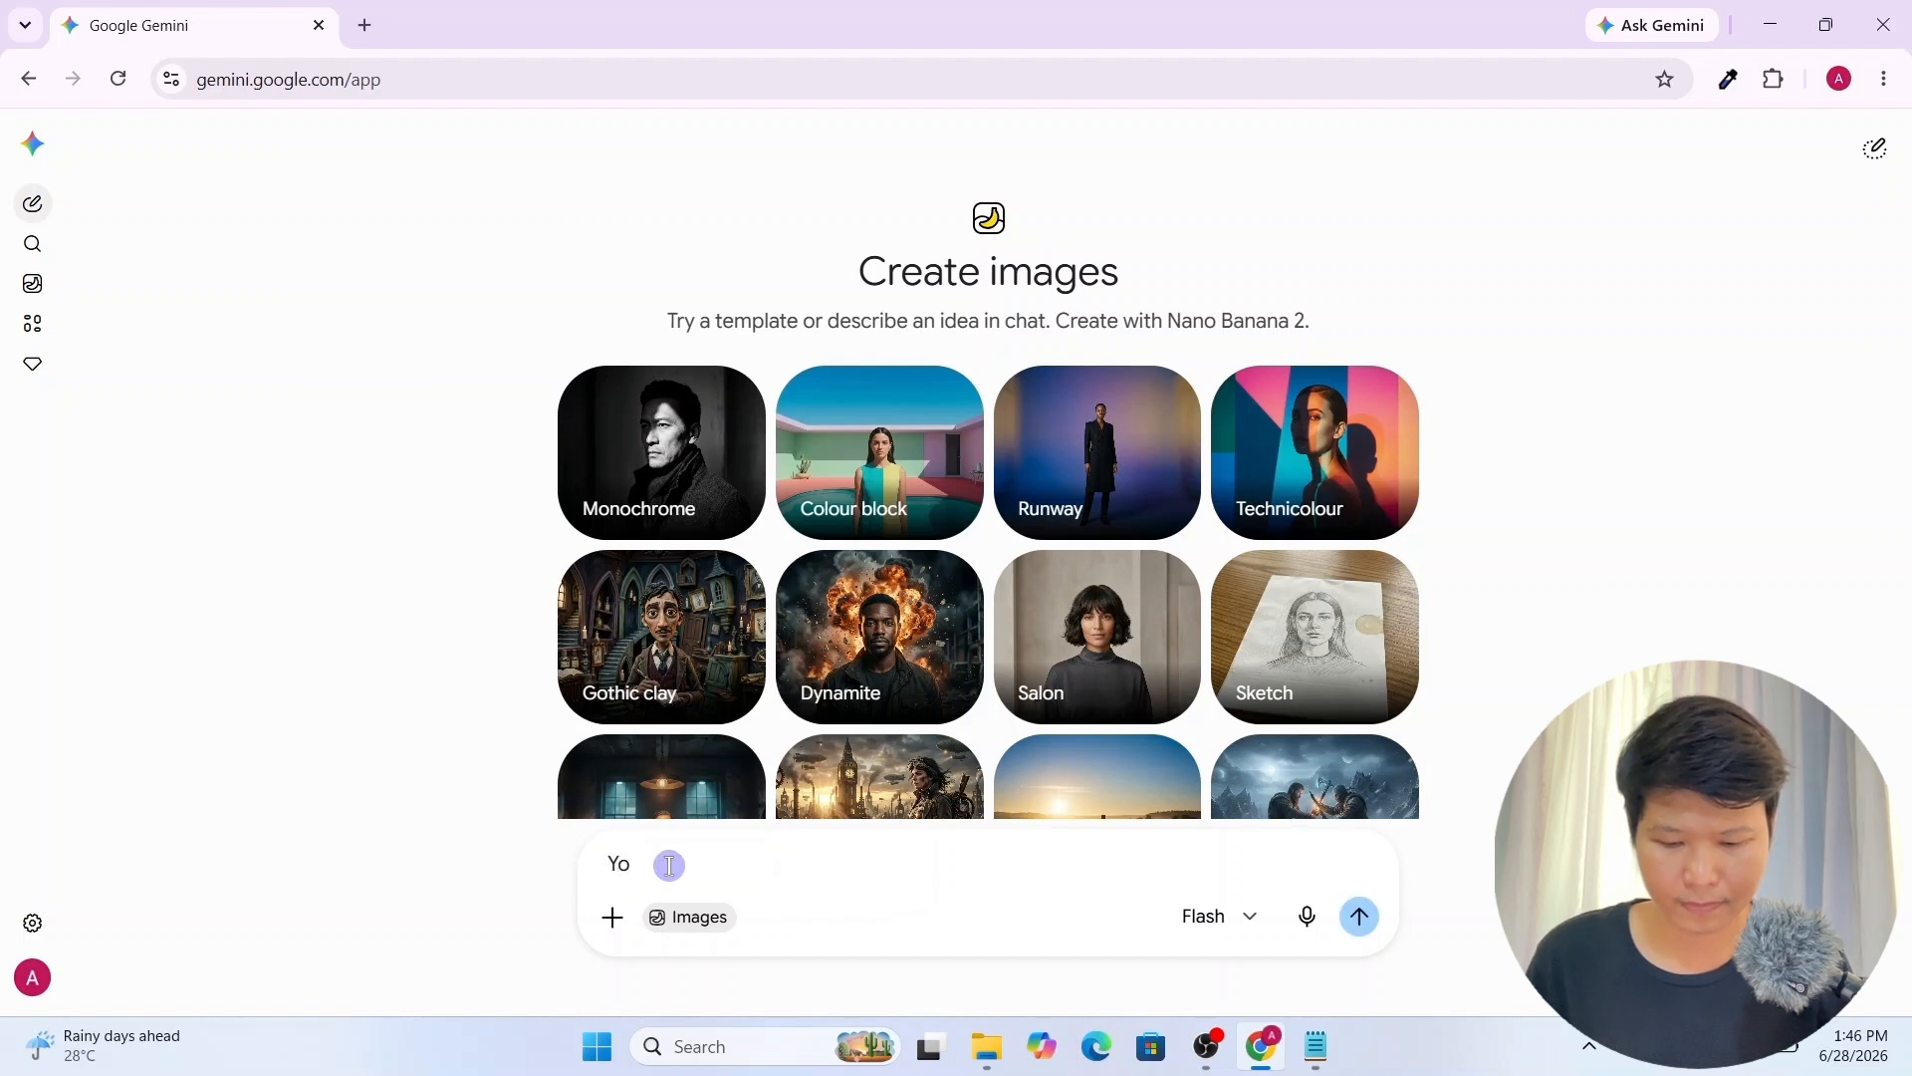
{"action": "type", "text": "u a"}
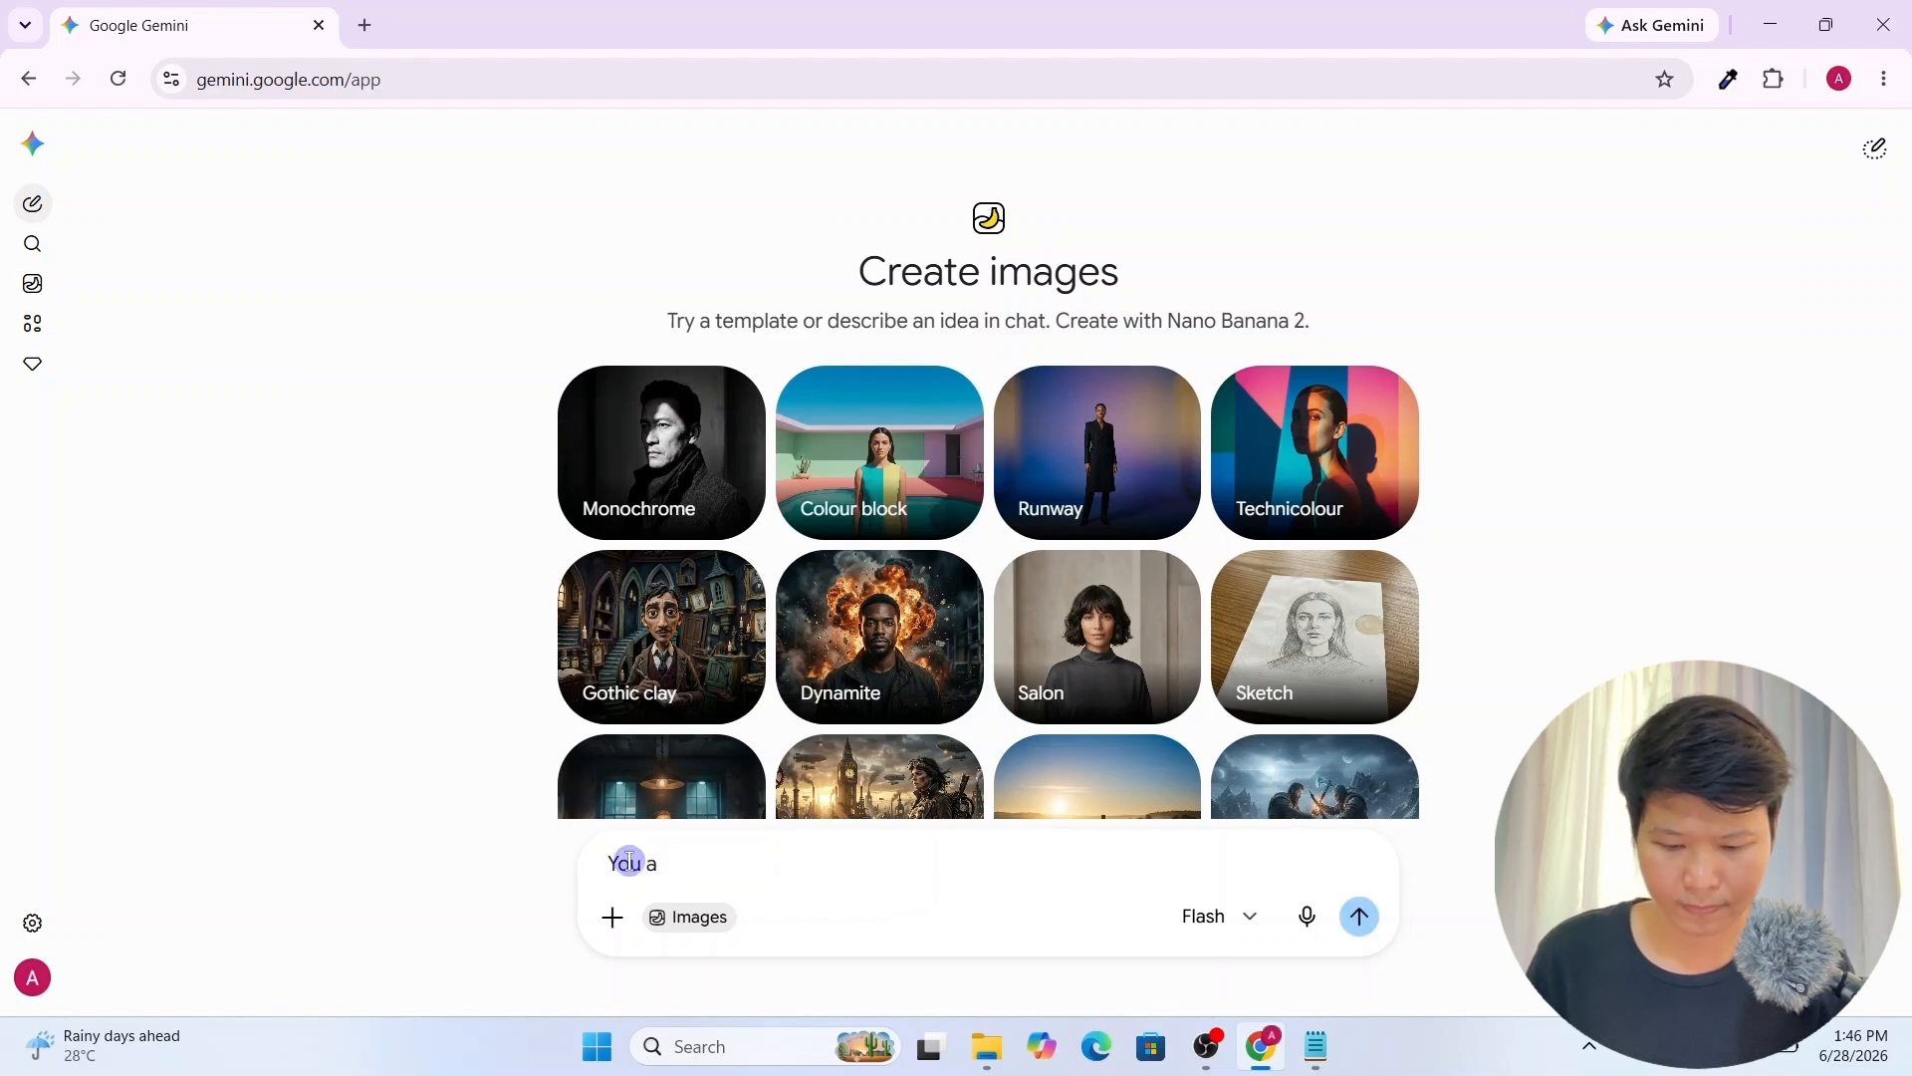
{"action": "type", "text": "re a professional graphic designer. Generate a"}
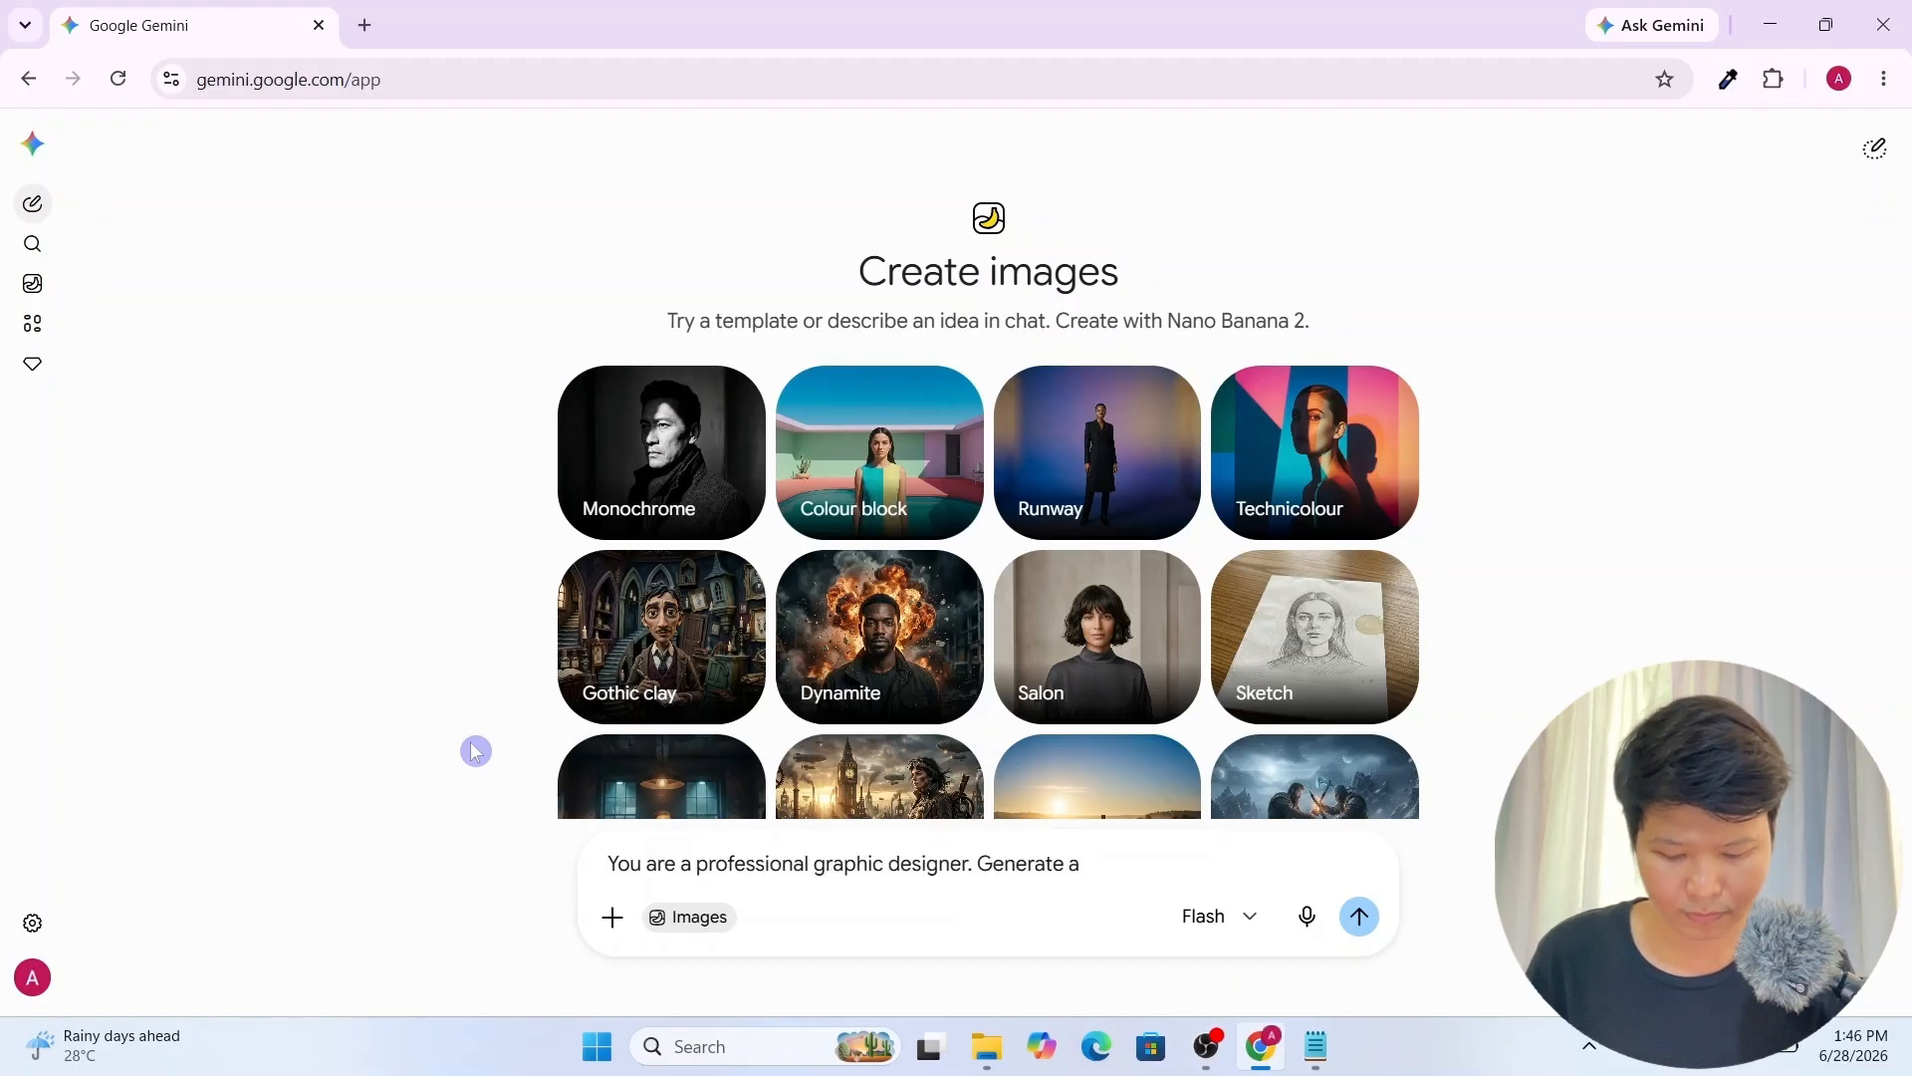
{"action": "type", "text": "n image for a coffee social "}
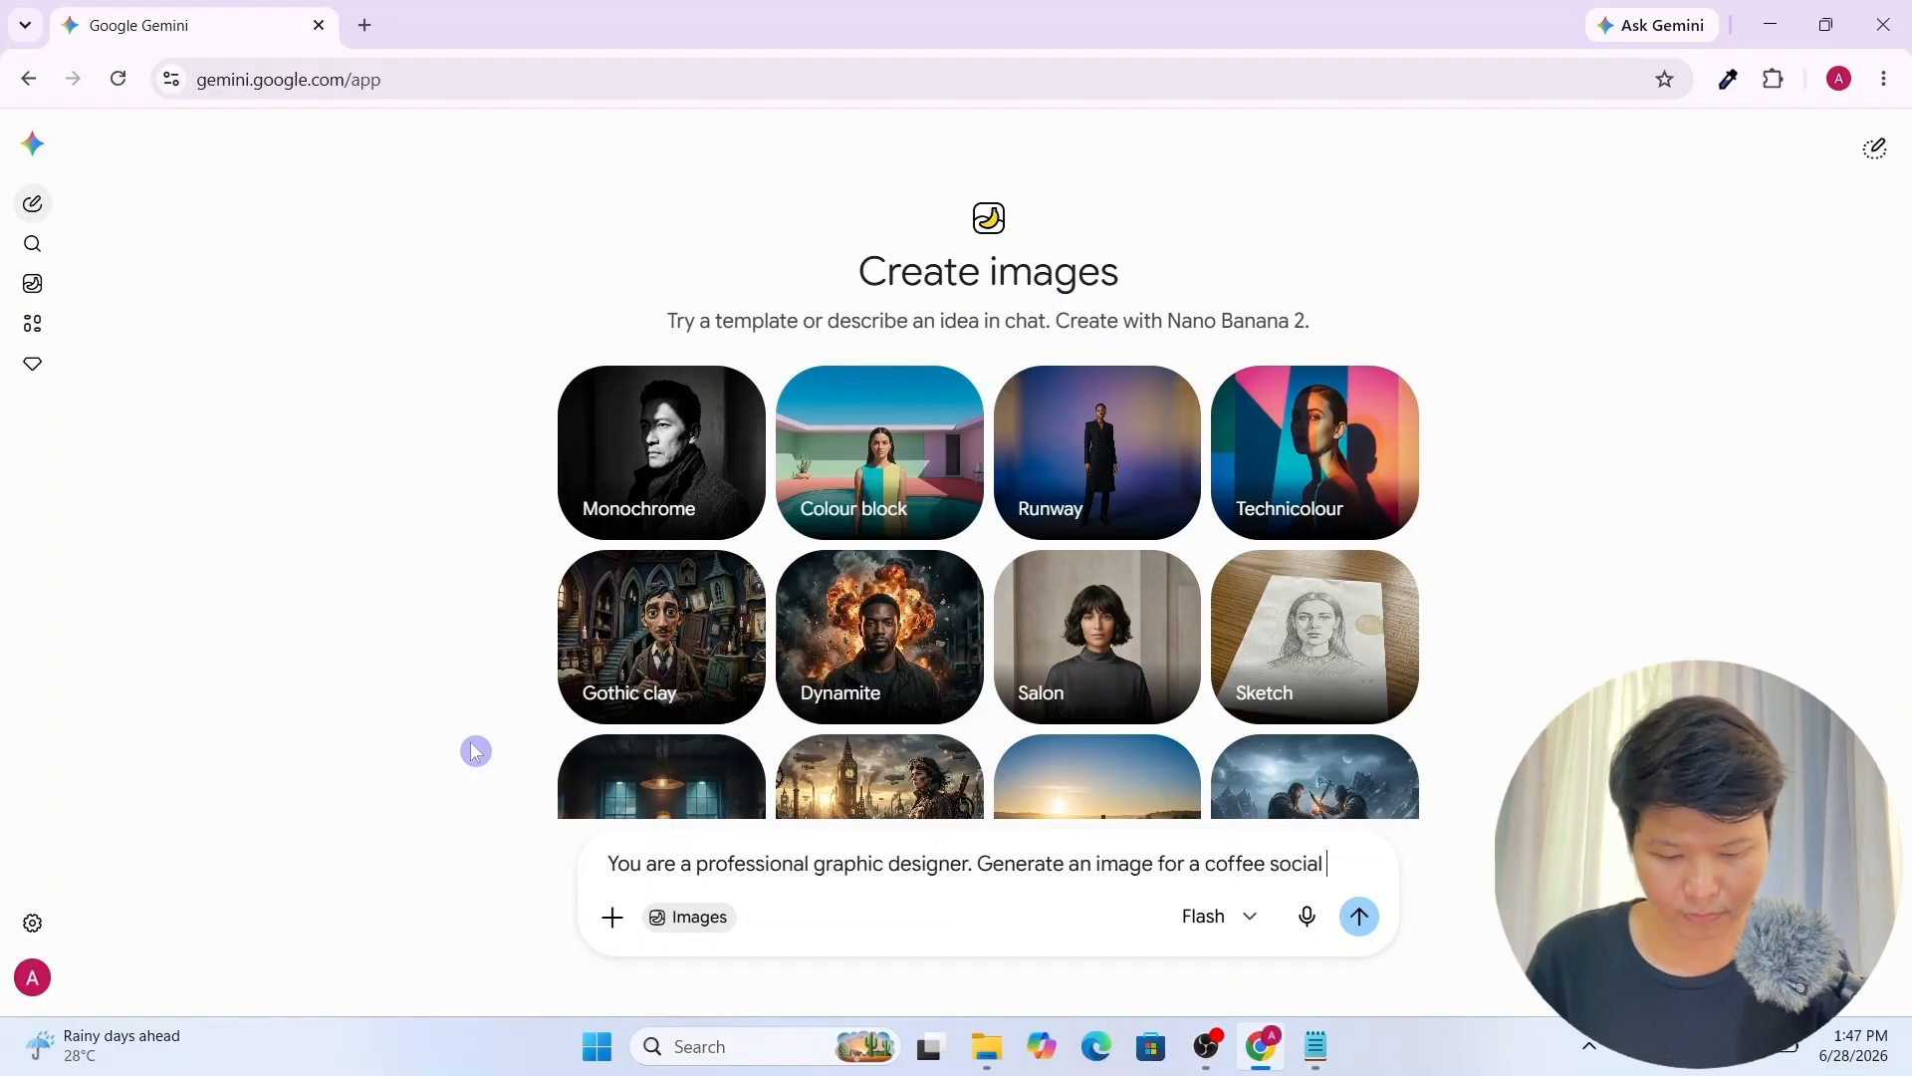
{"action": "type", "text": "media design with an asp"}
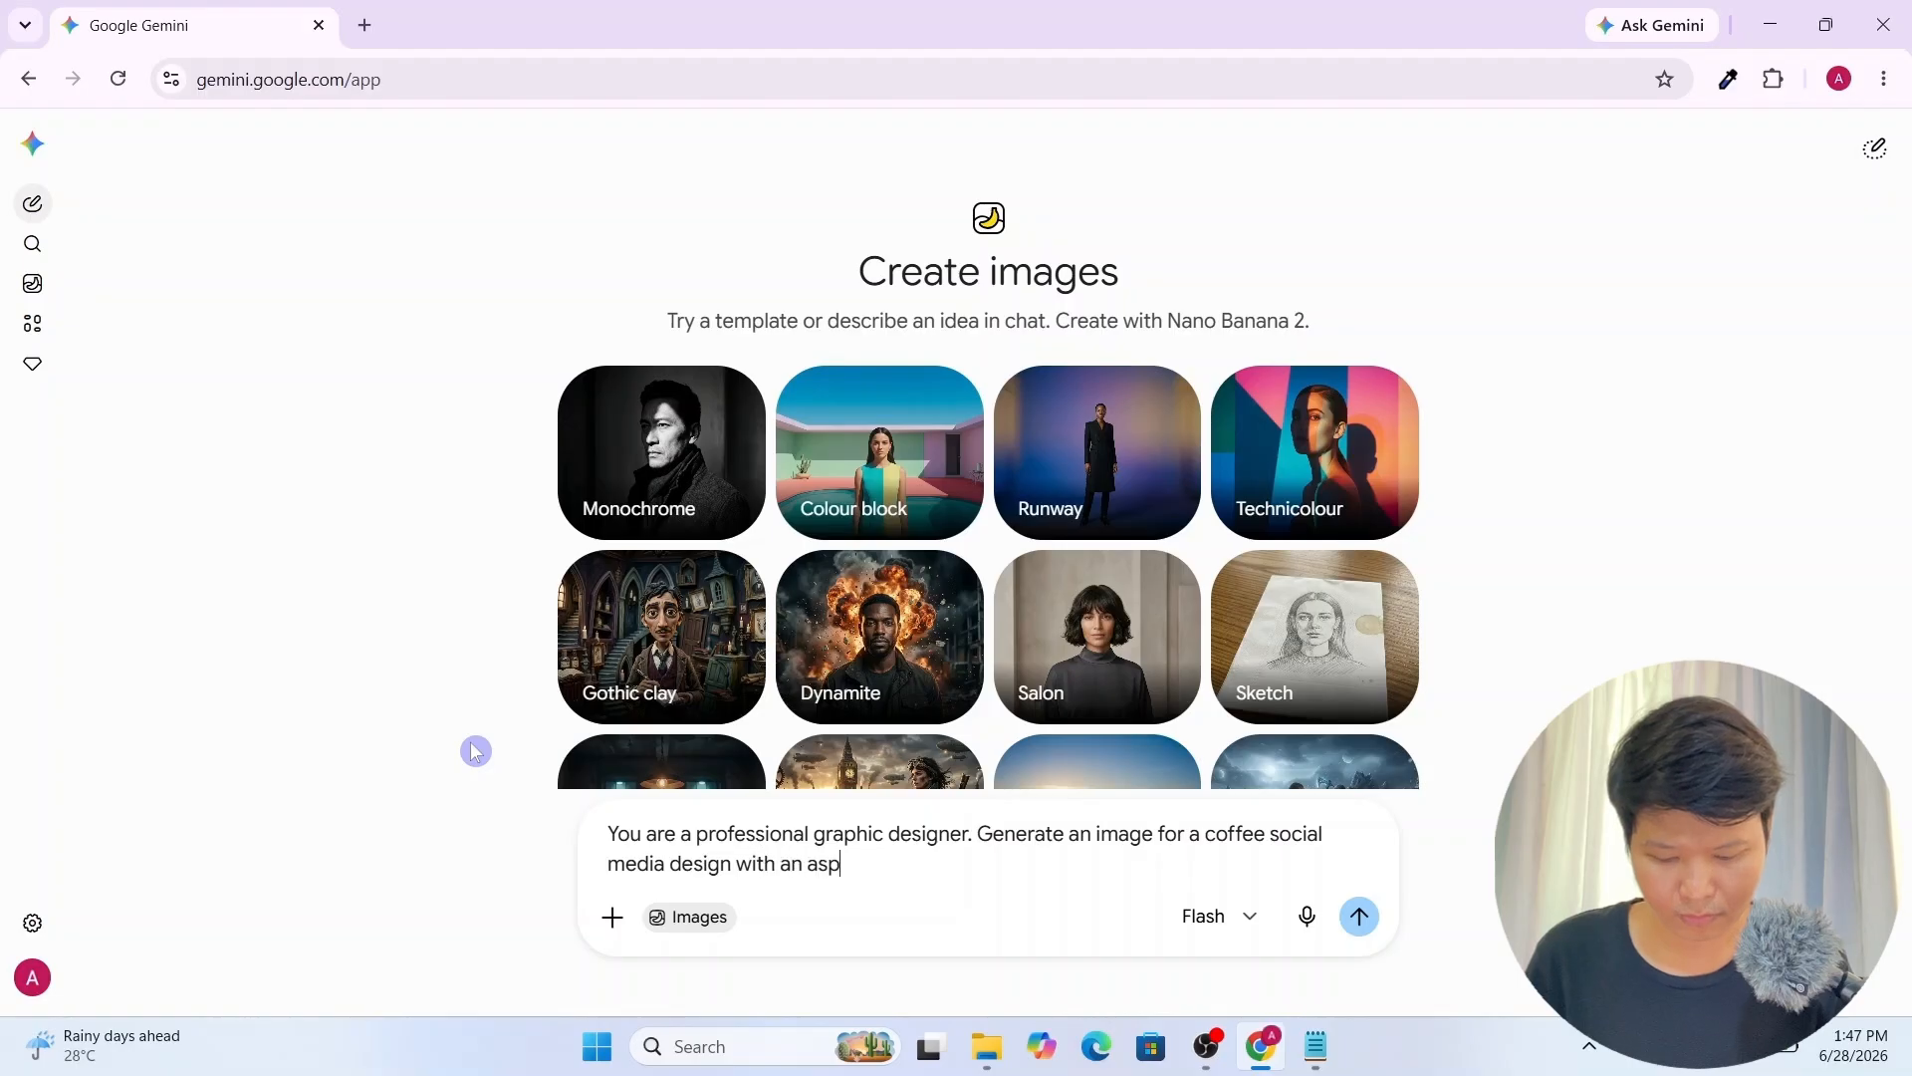
{"action": "type", "text": "ect ratio of 1:1."}
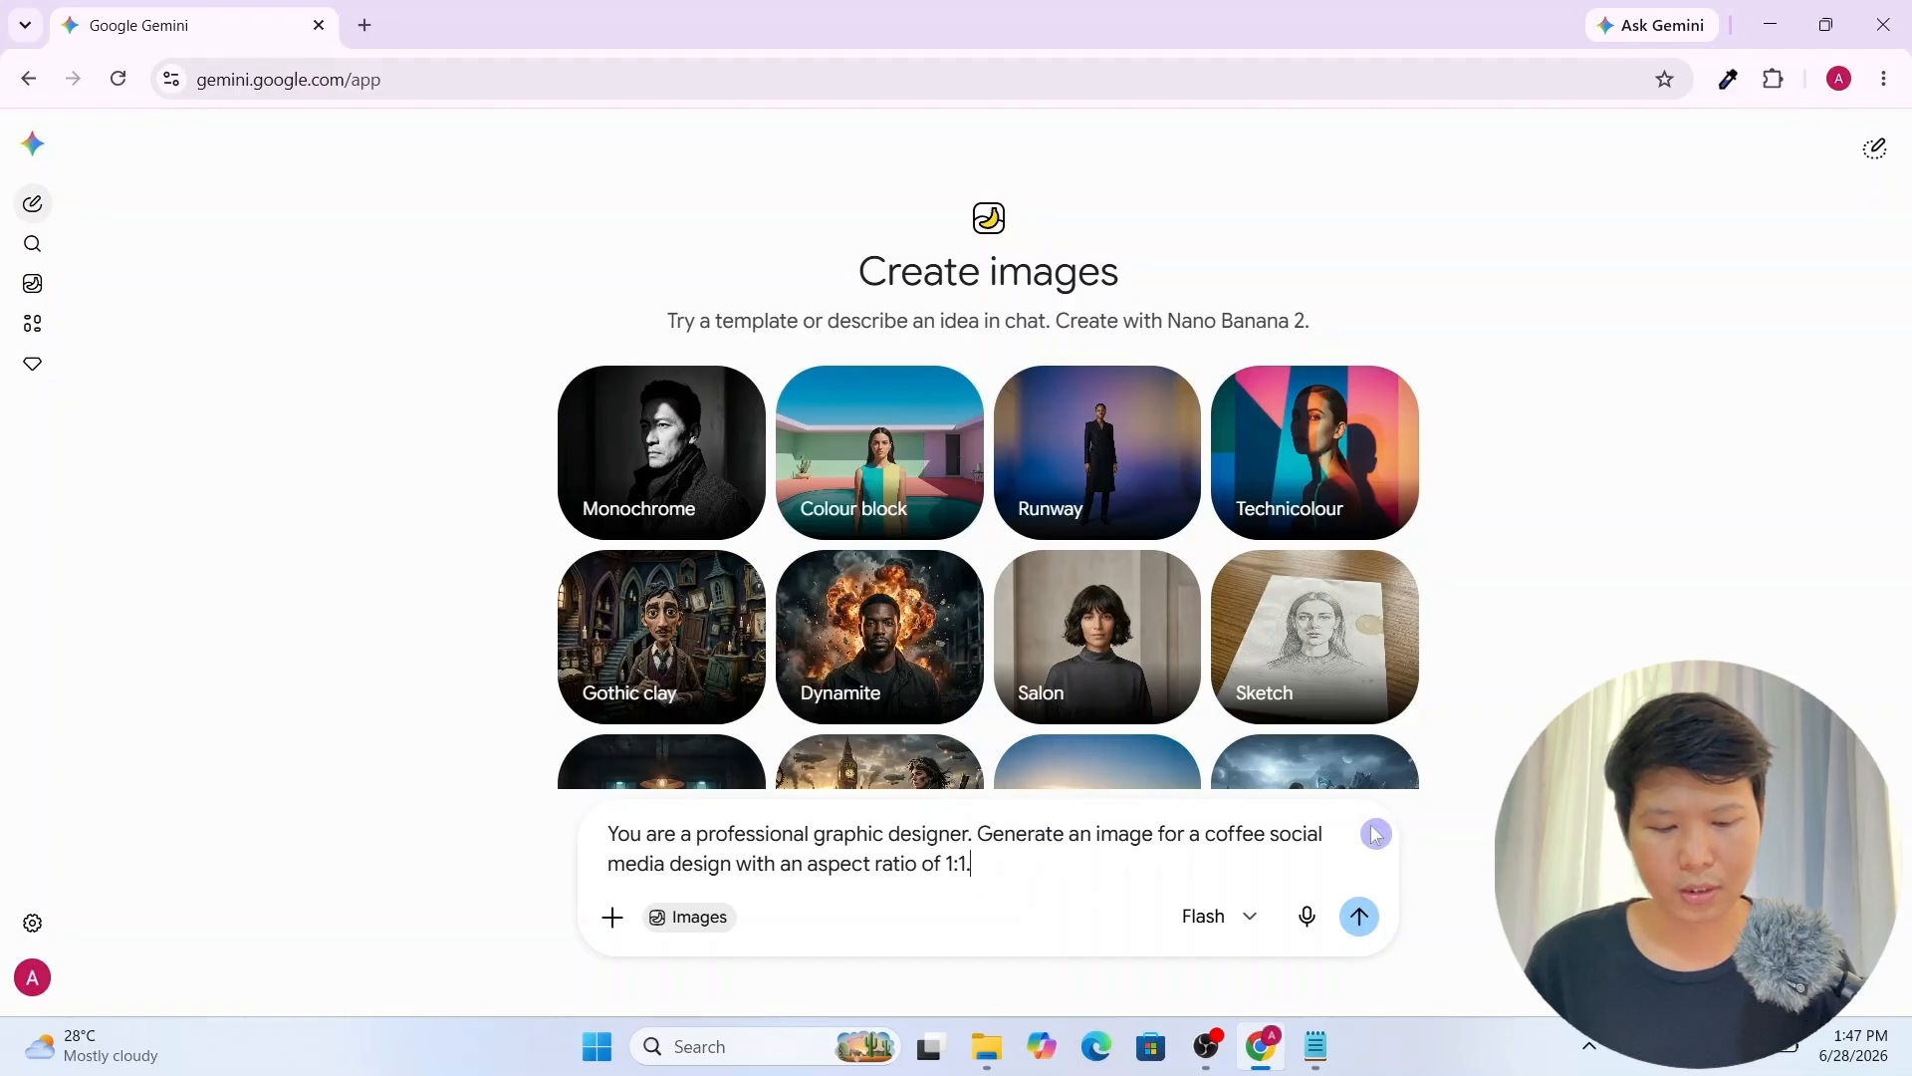
{"action": "left_click", "coordinate": [1361, 918]}
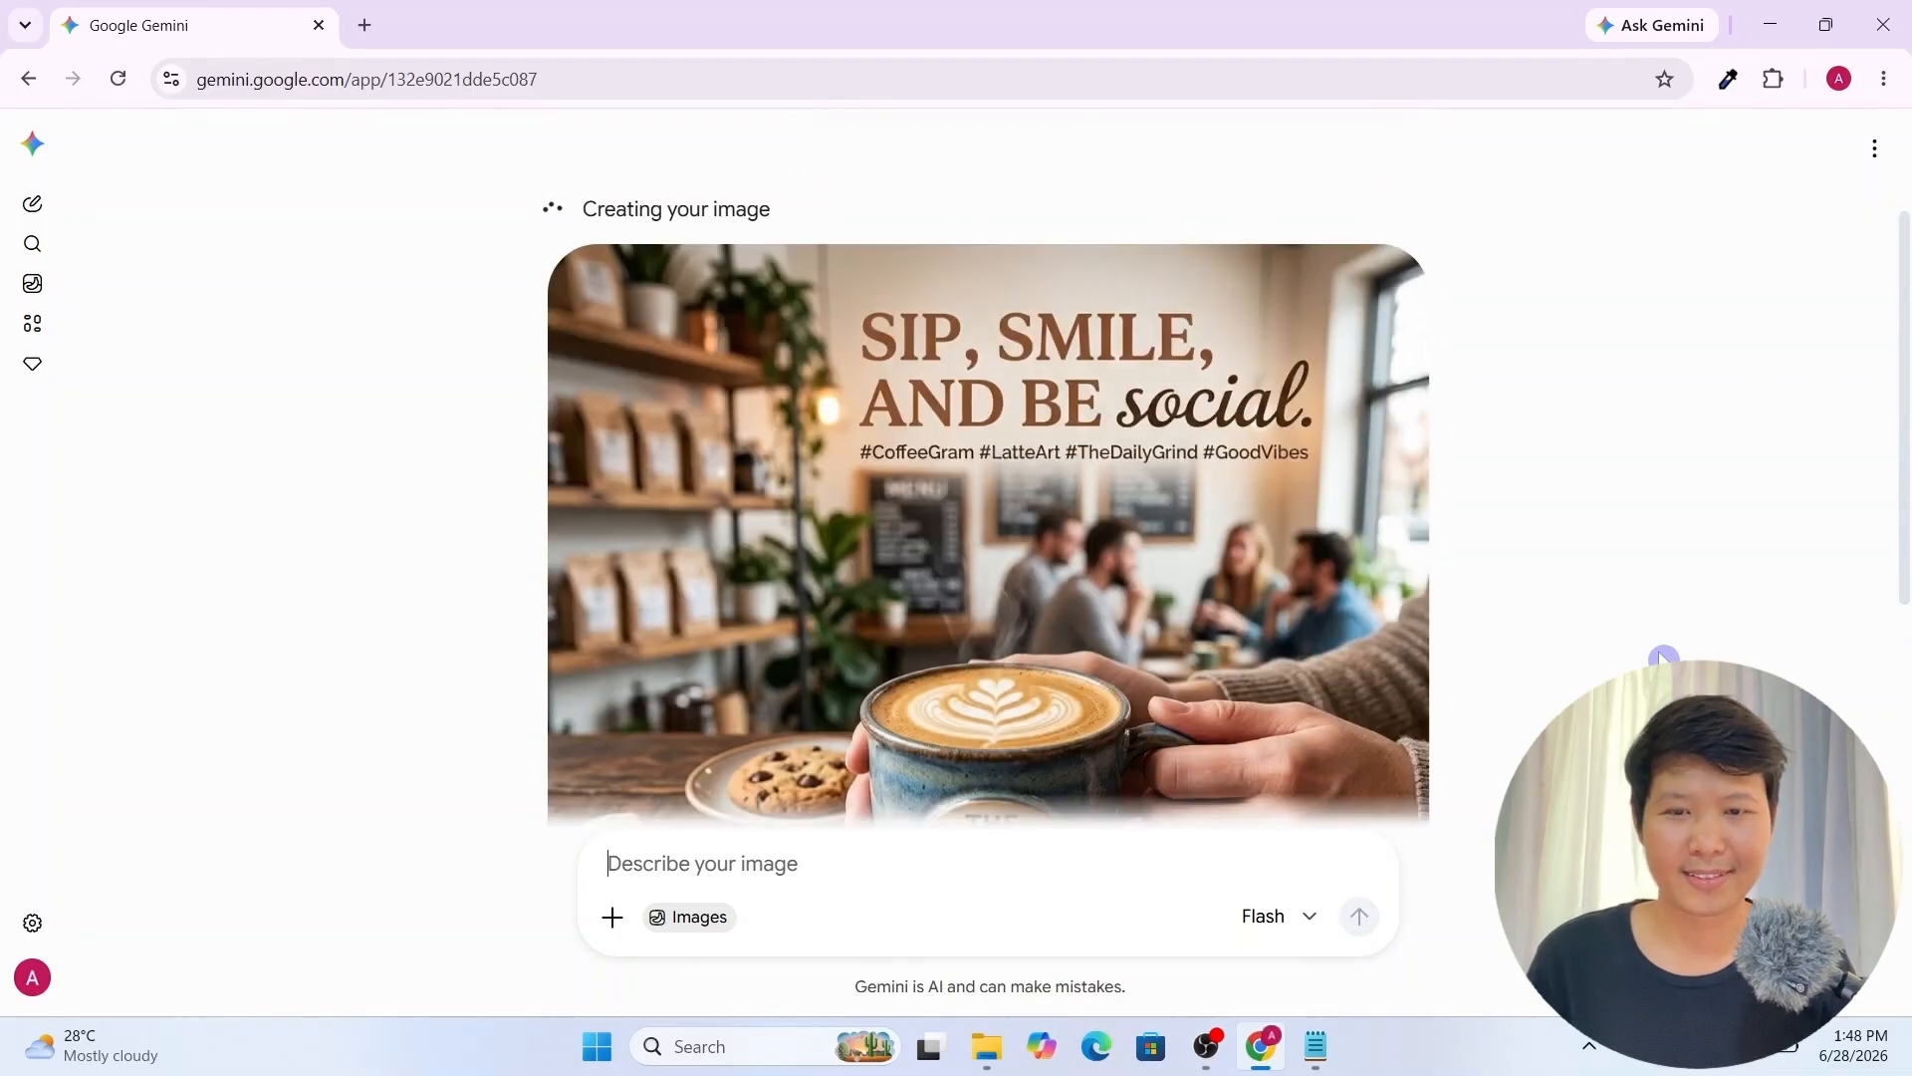
{"action": "scroll", "coordinate": [1664, 657], "scroll_direction": "down", "scroll_amount": 3}
{"action": "scroll", "coordinate": [1157, 276], "scroll_direction": "down", "scroll_amount": 2}
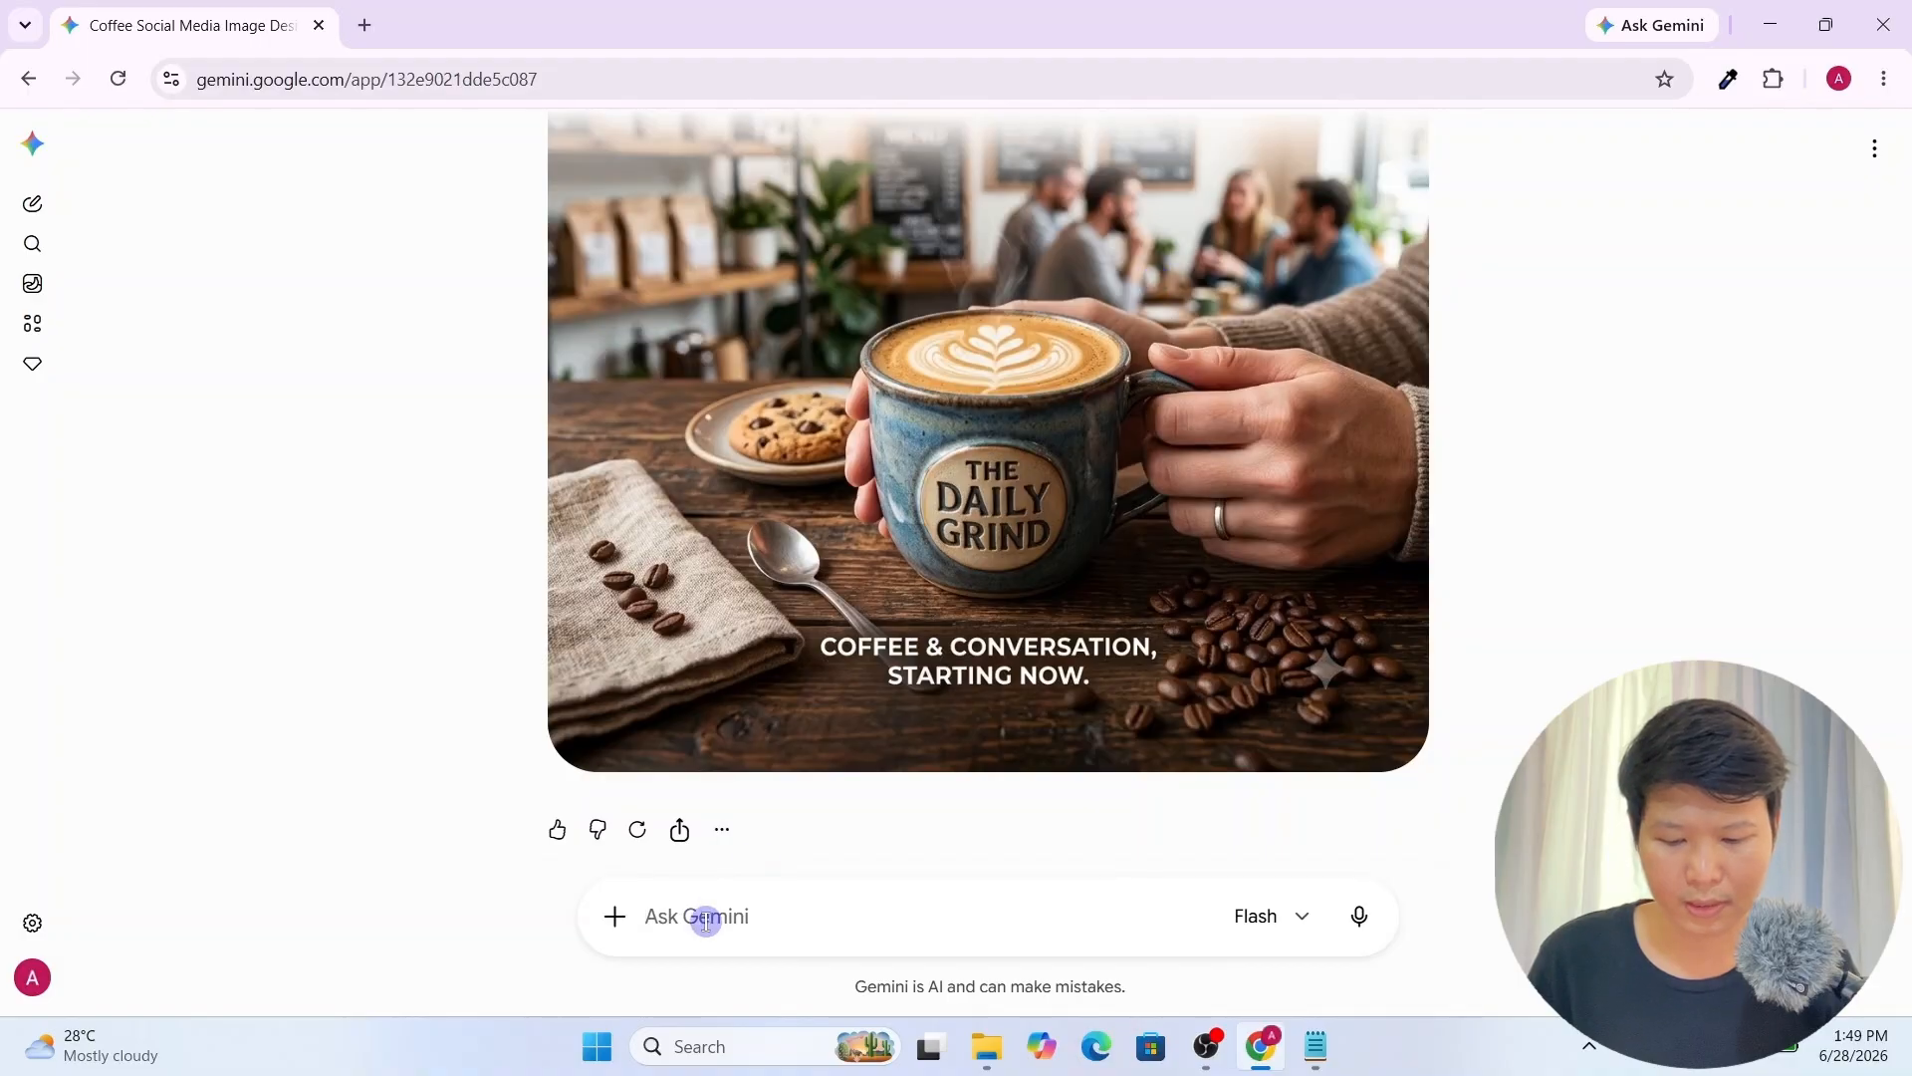
{"action": "type", "text": "@"}
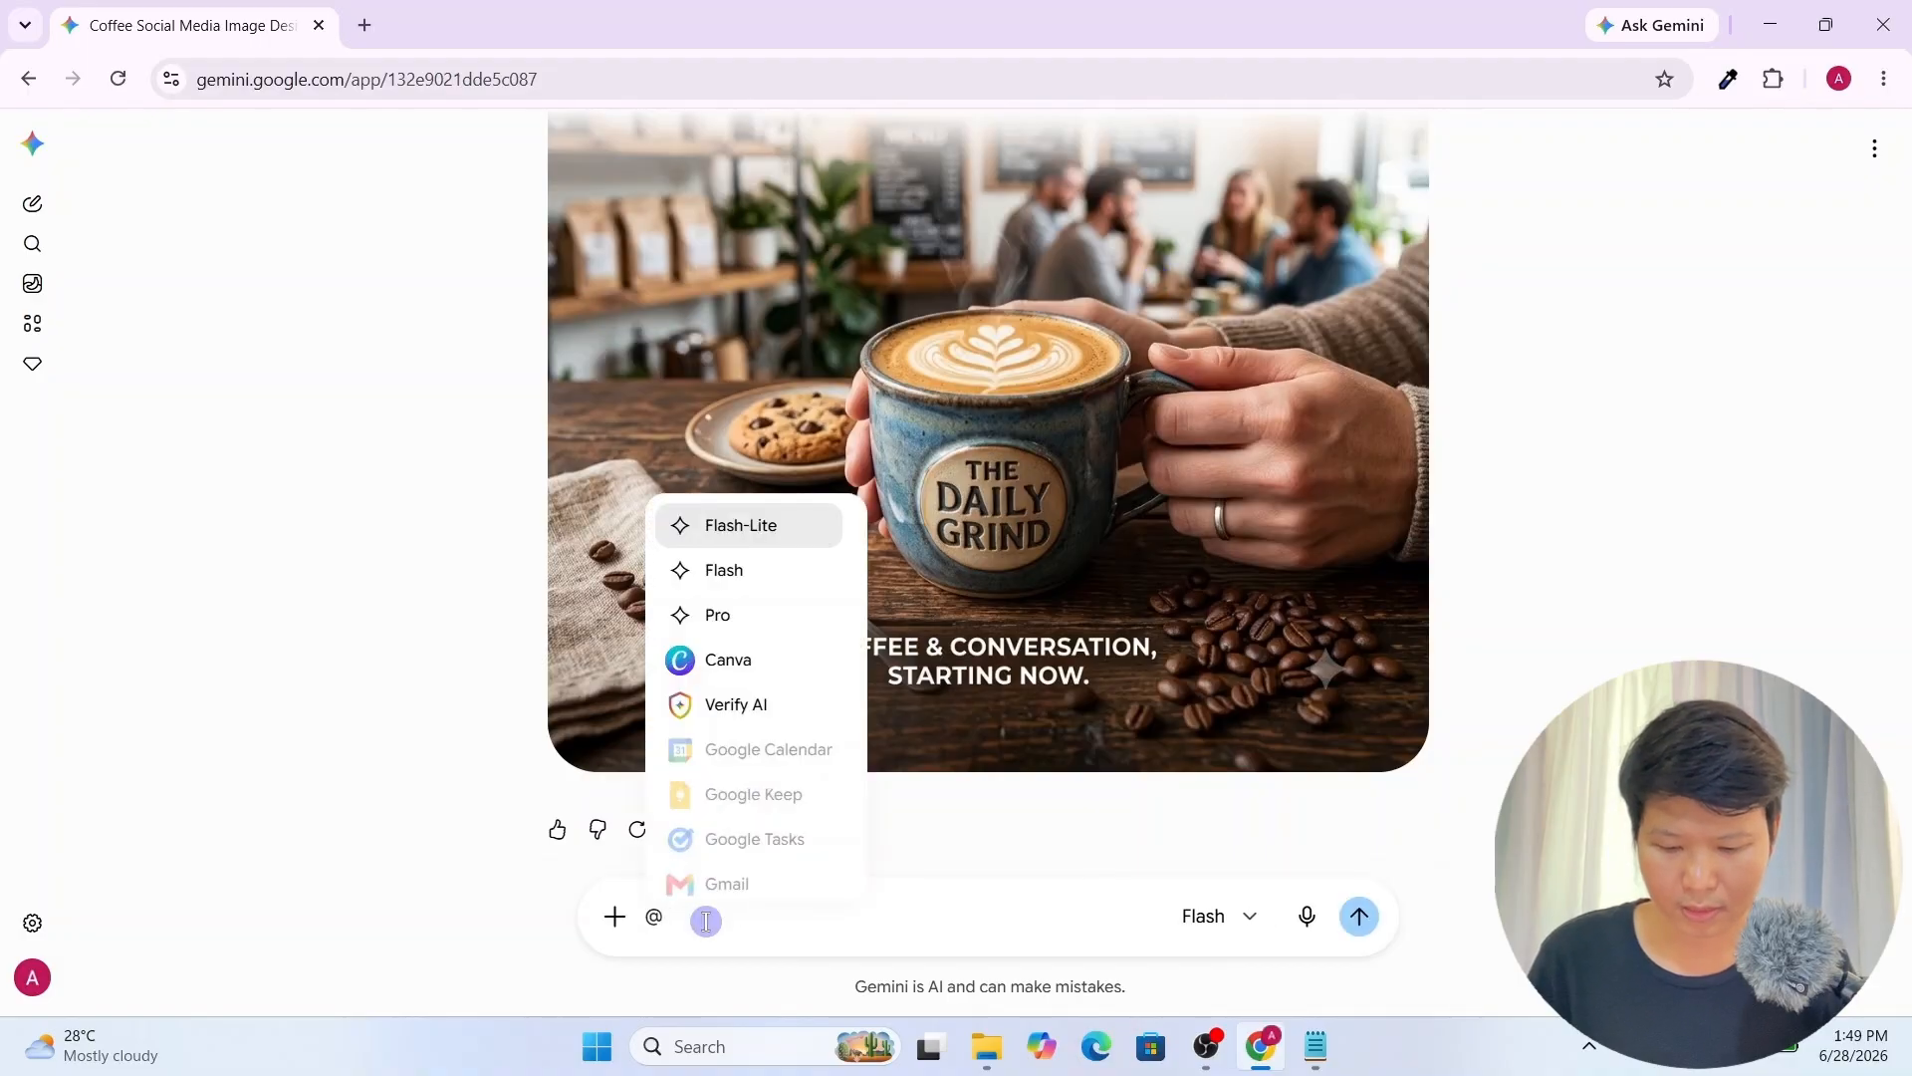
{"action": "left_click", "coordinate": [779, 675]}
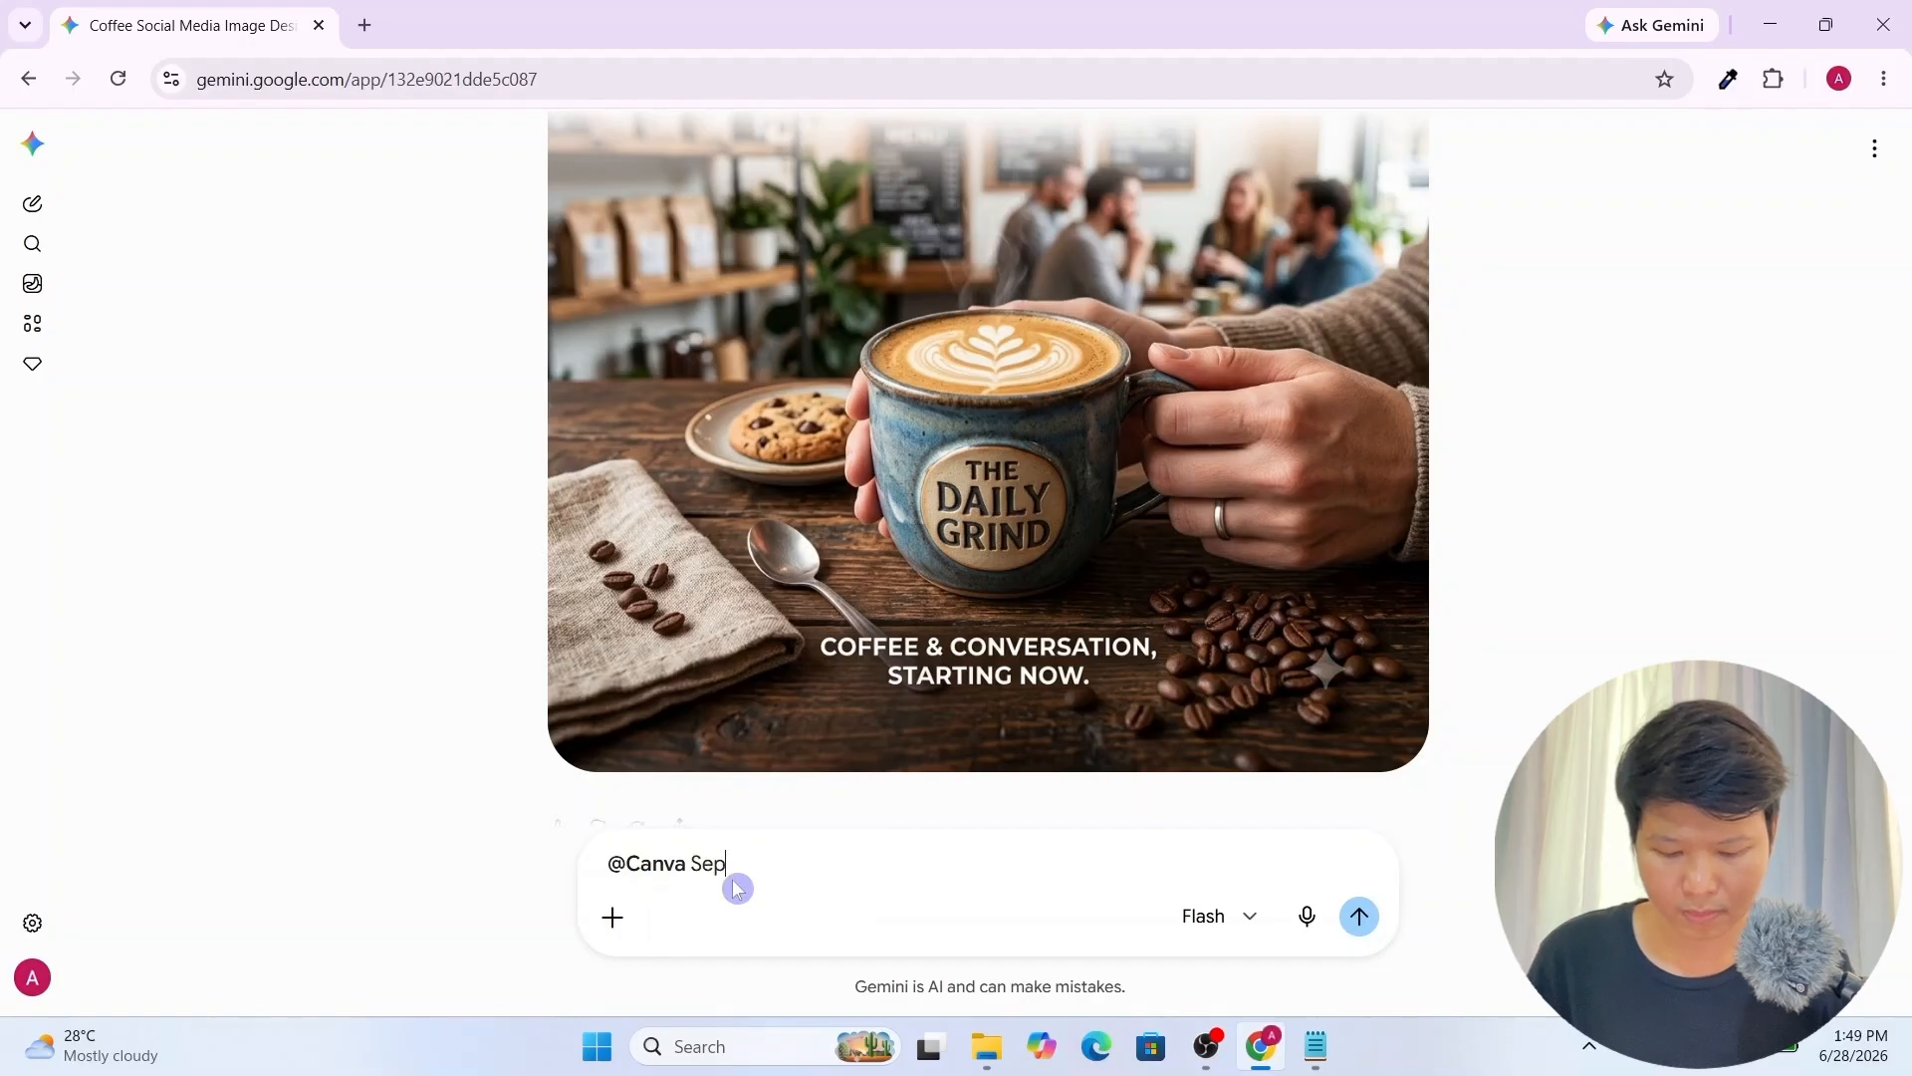
{"action": "type", "text": "Separate all the la"}
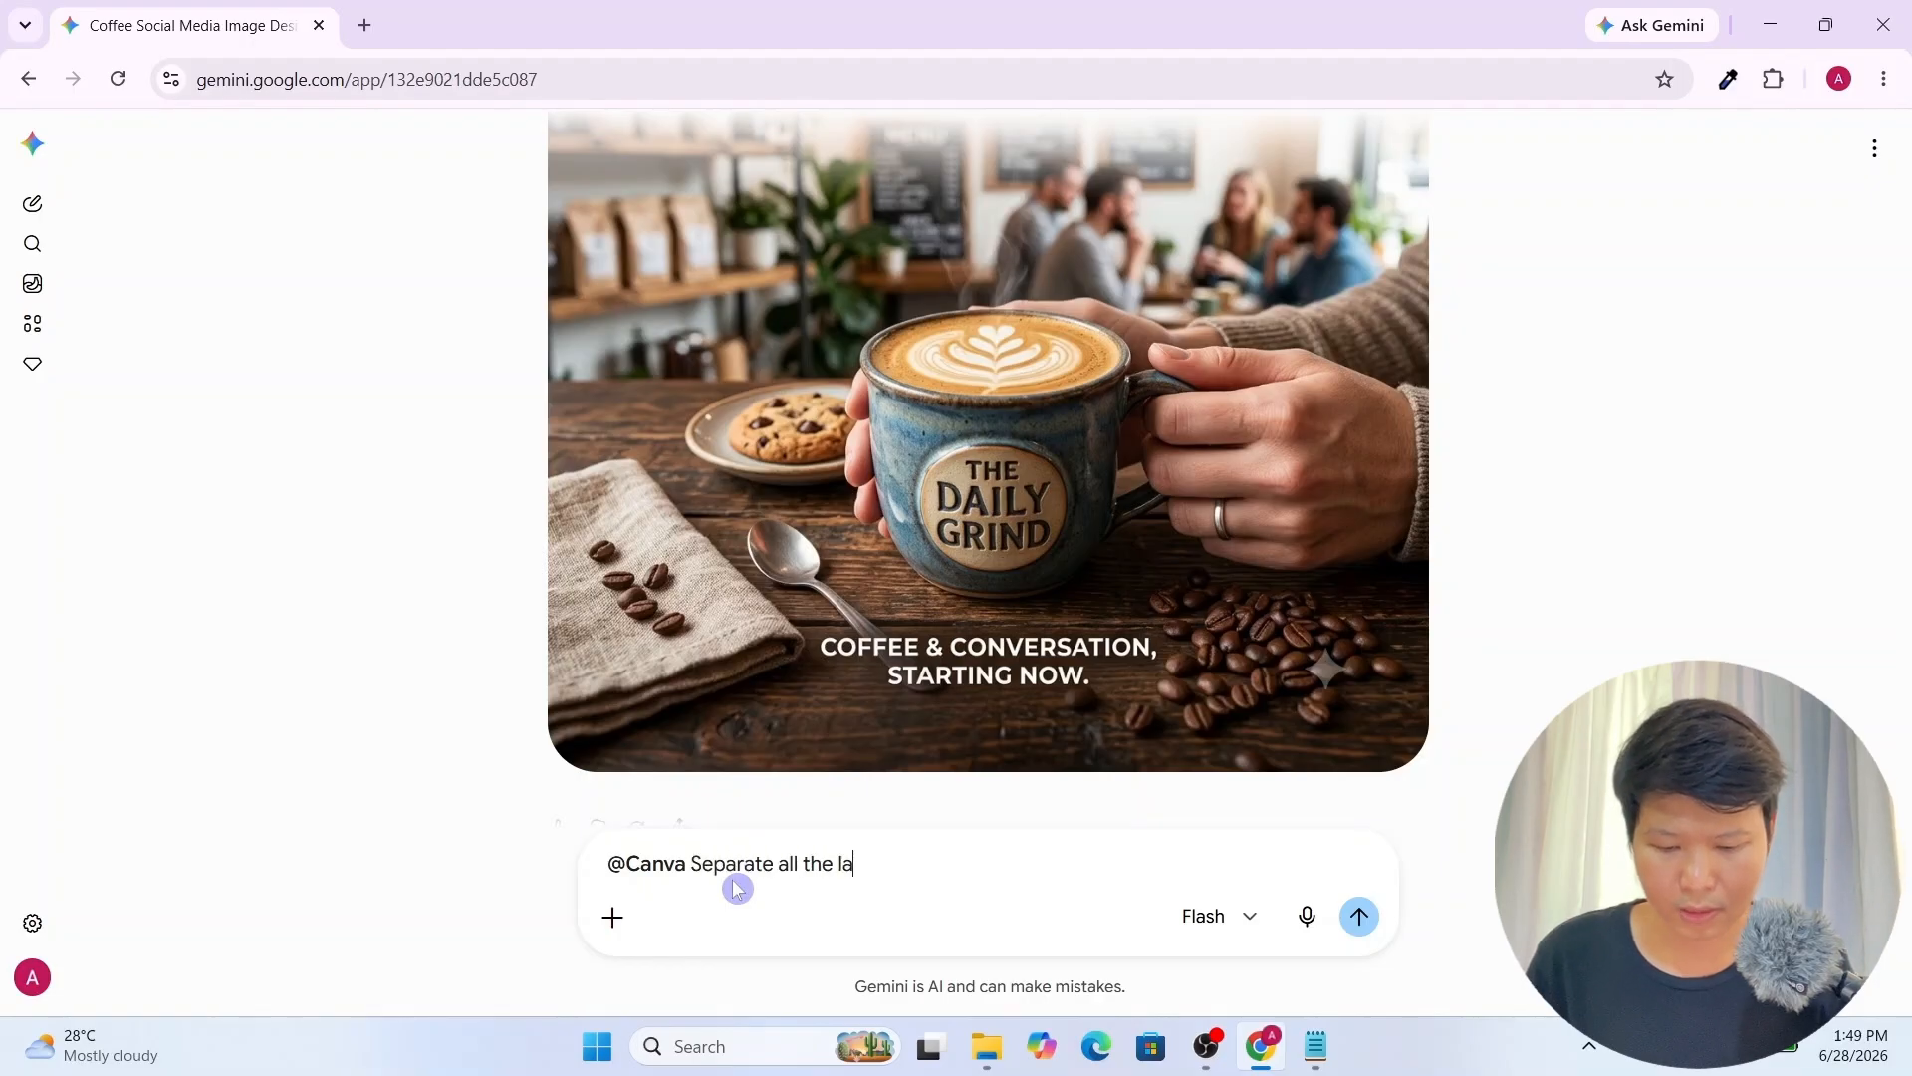
{"action": "type", "text": "yers and make"}
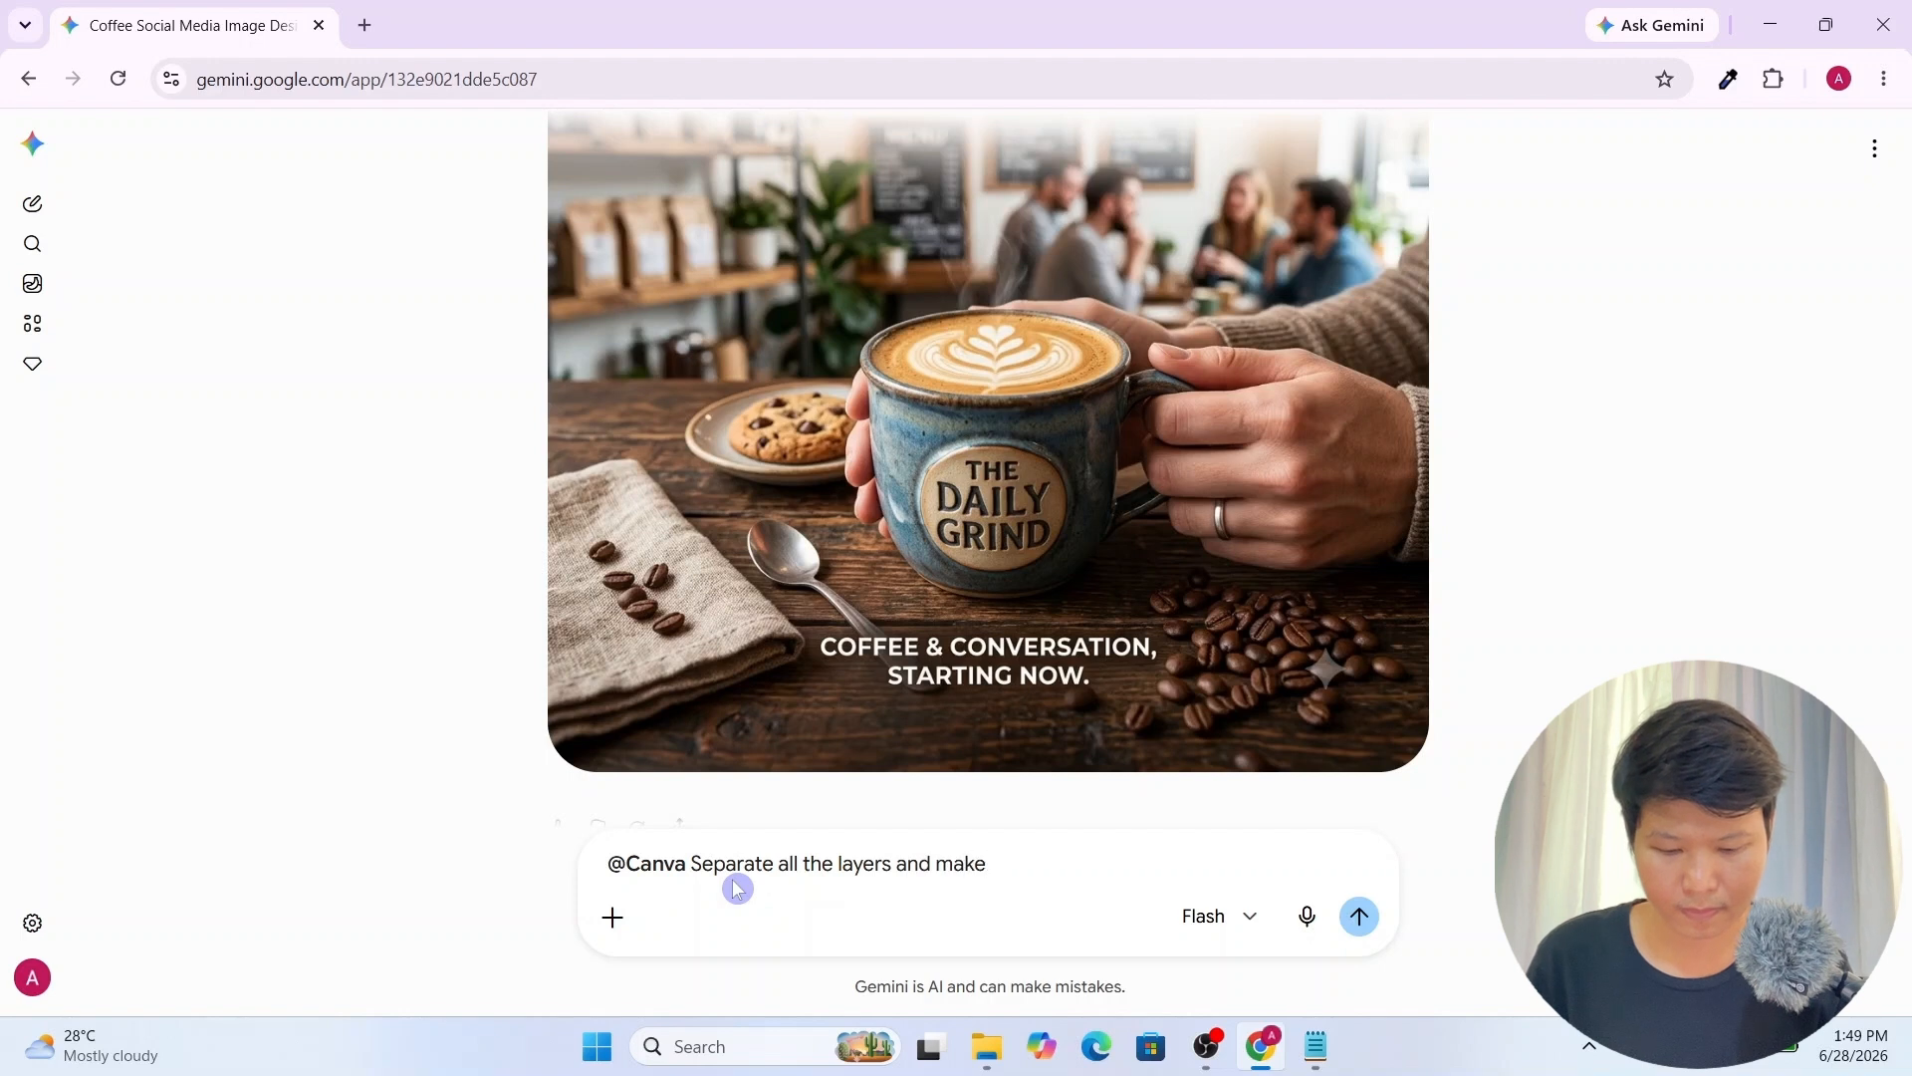
{"action": "type", "text": " this image editable"}
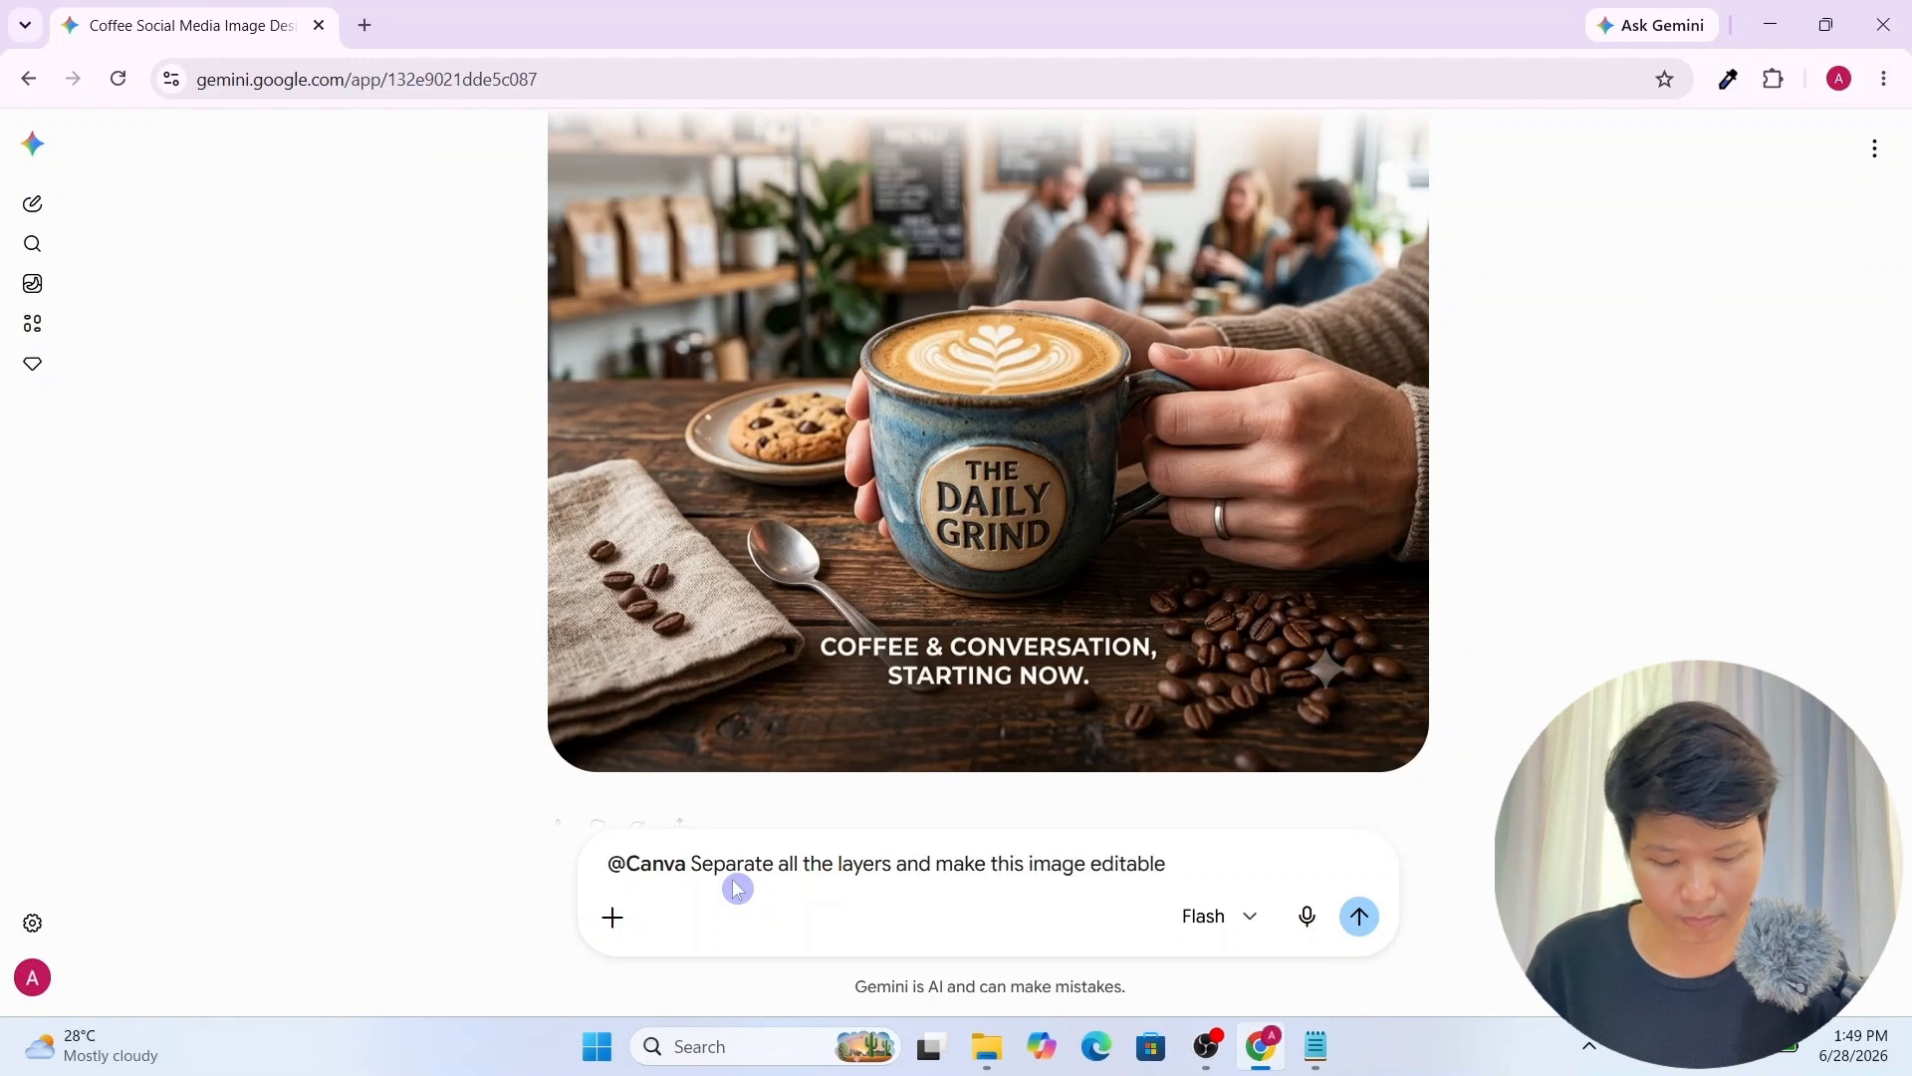
{"action": "type", "text": "."}
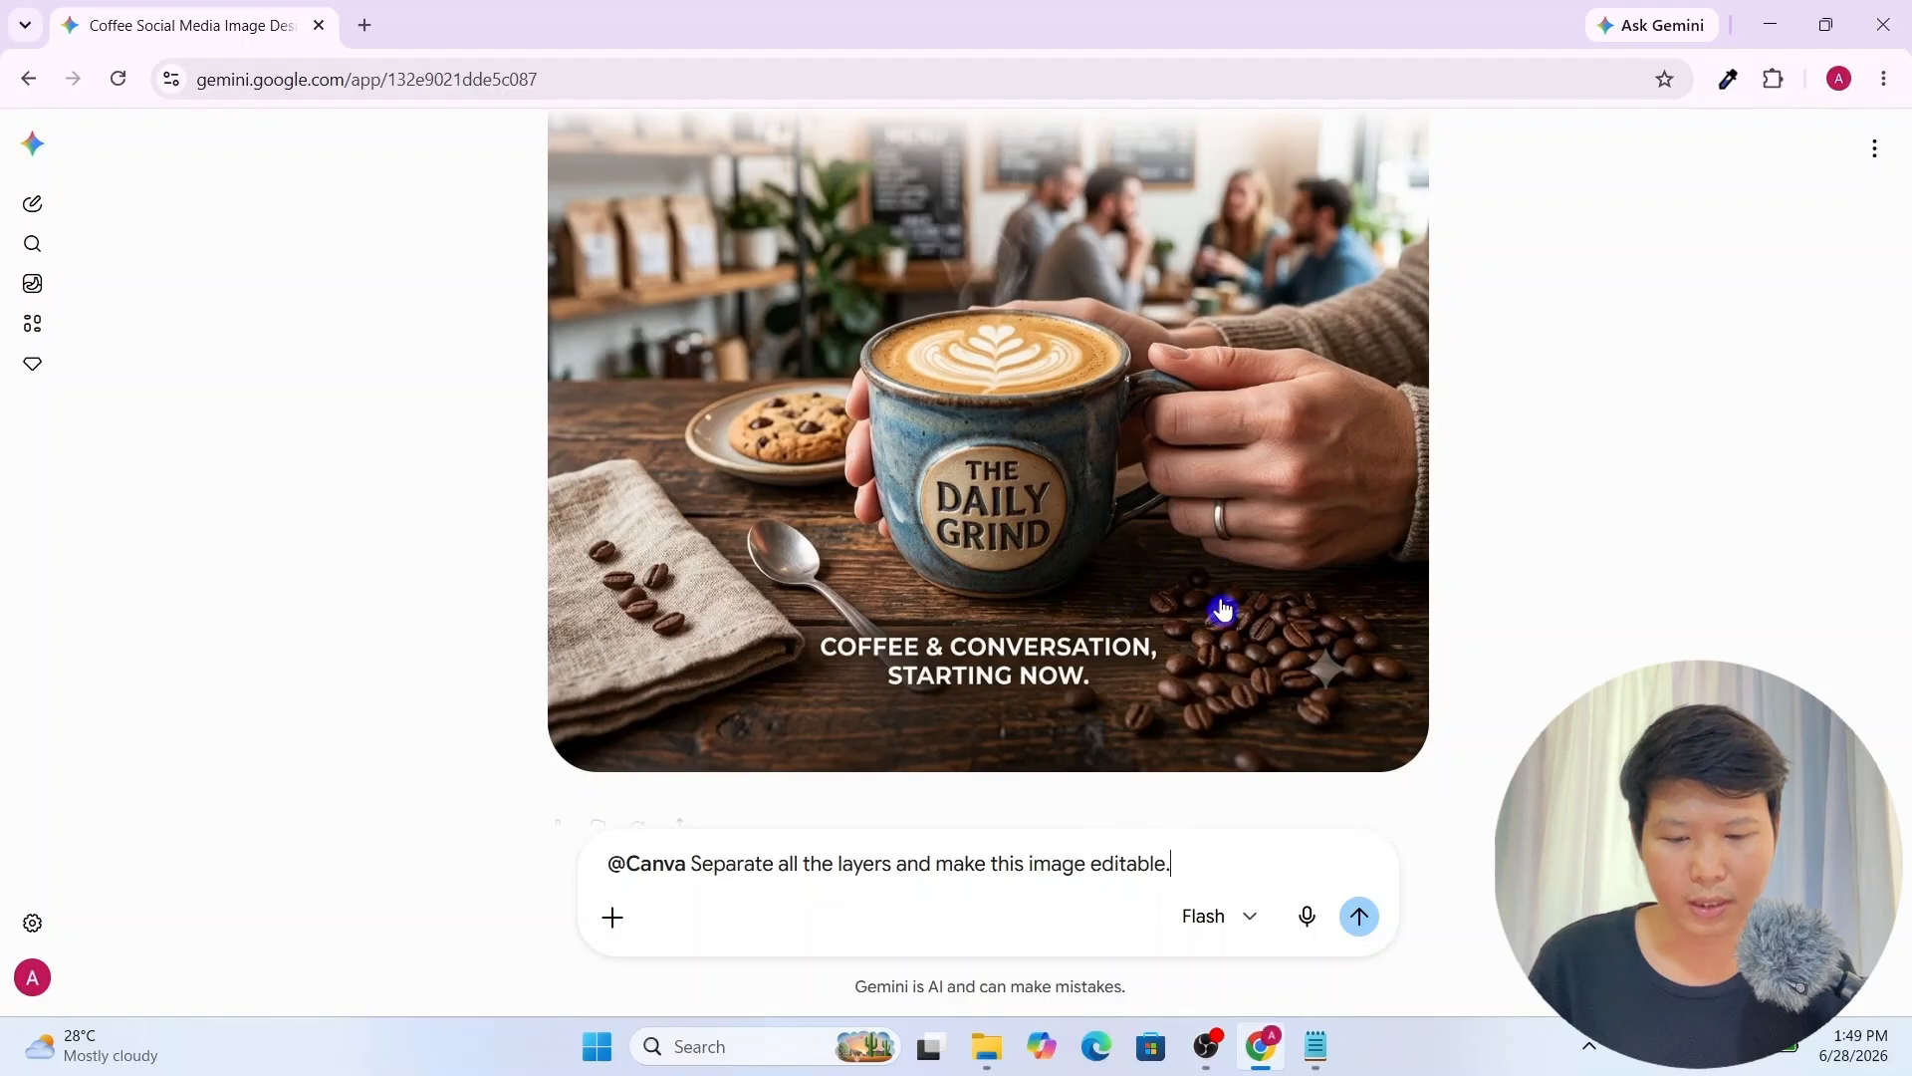
{"action": "scroll", "coordinate": [1205, 493], "scroll_direction": "up", "scroll_amount": 3}
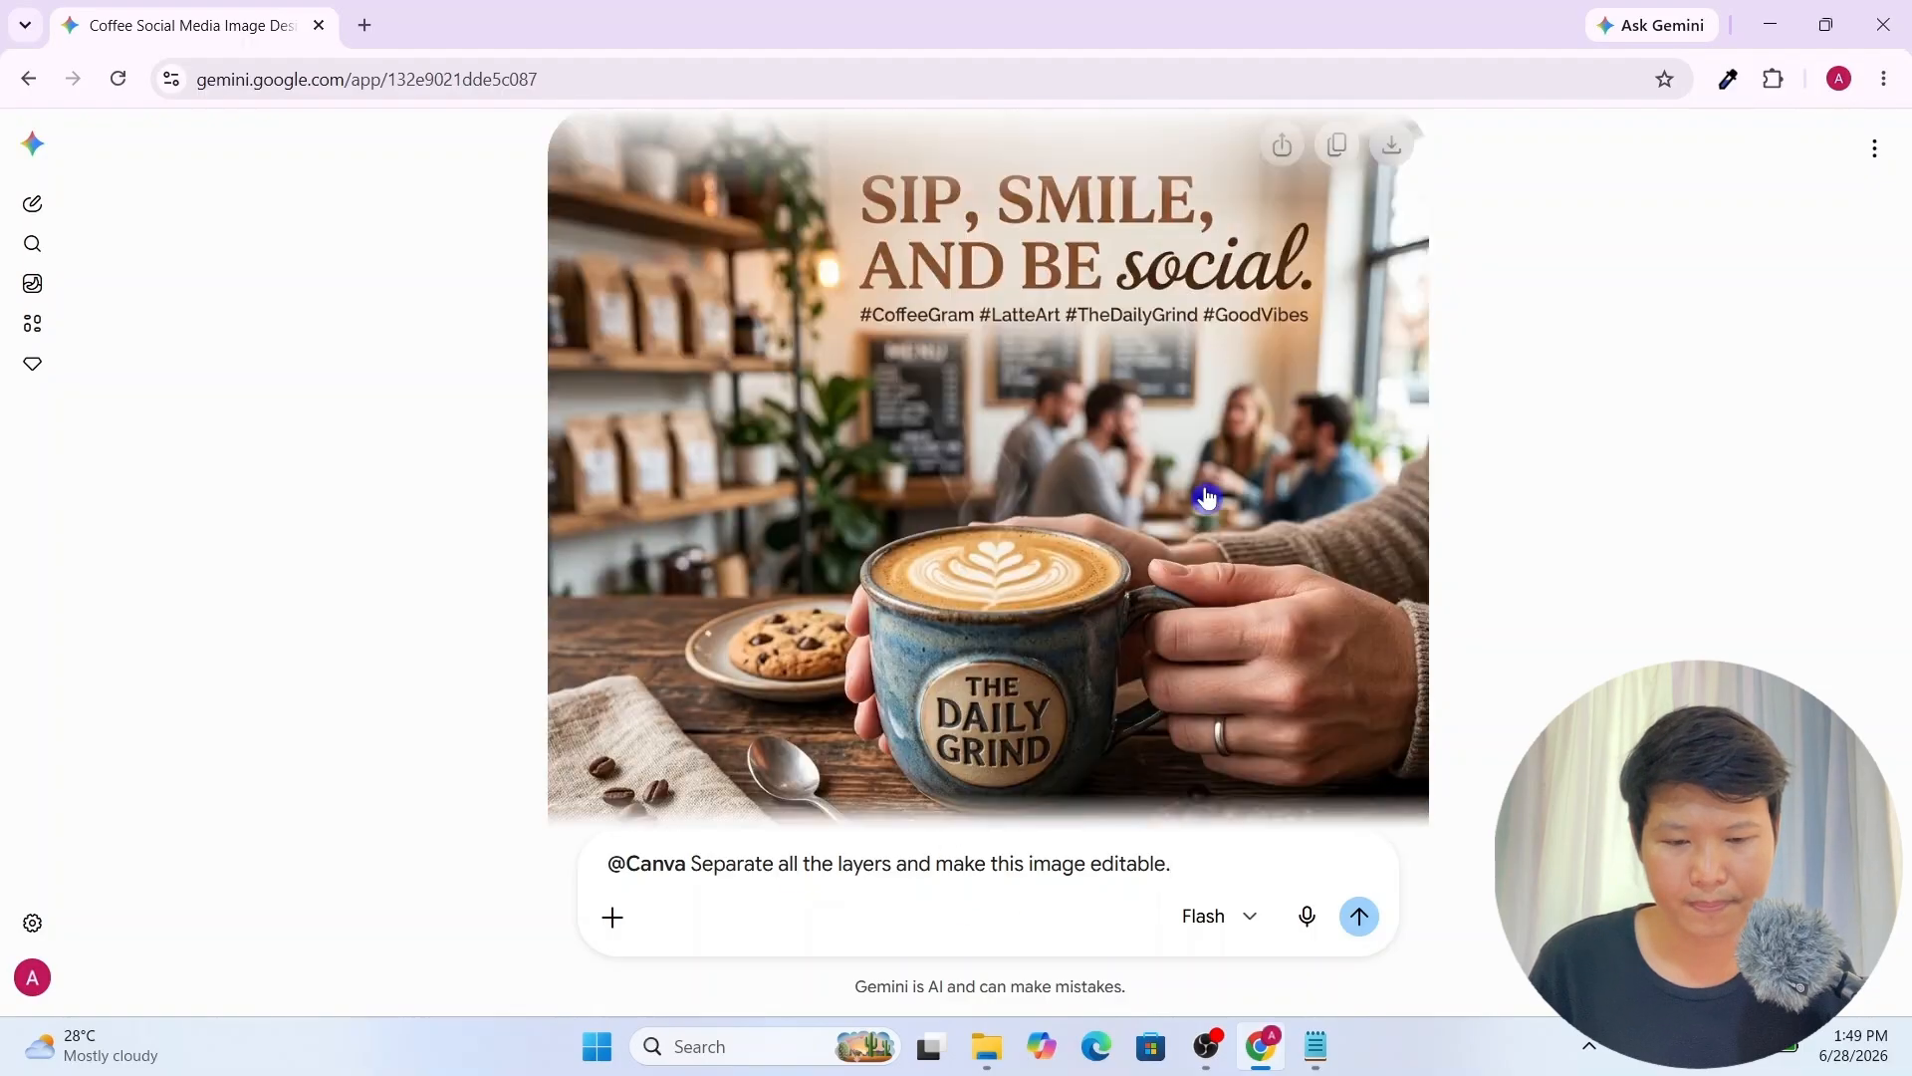
{"action": "scroll", "coordinate": [1185, 598], "scroll_direction": "down", "scroll_amount": 3}
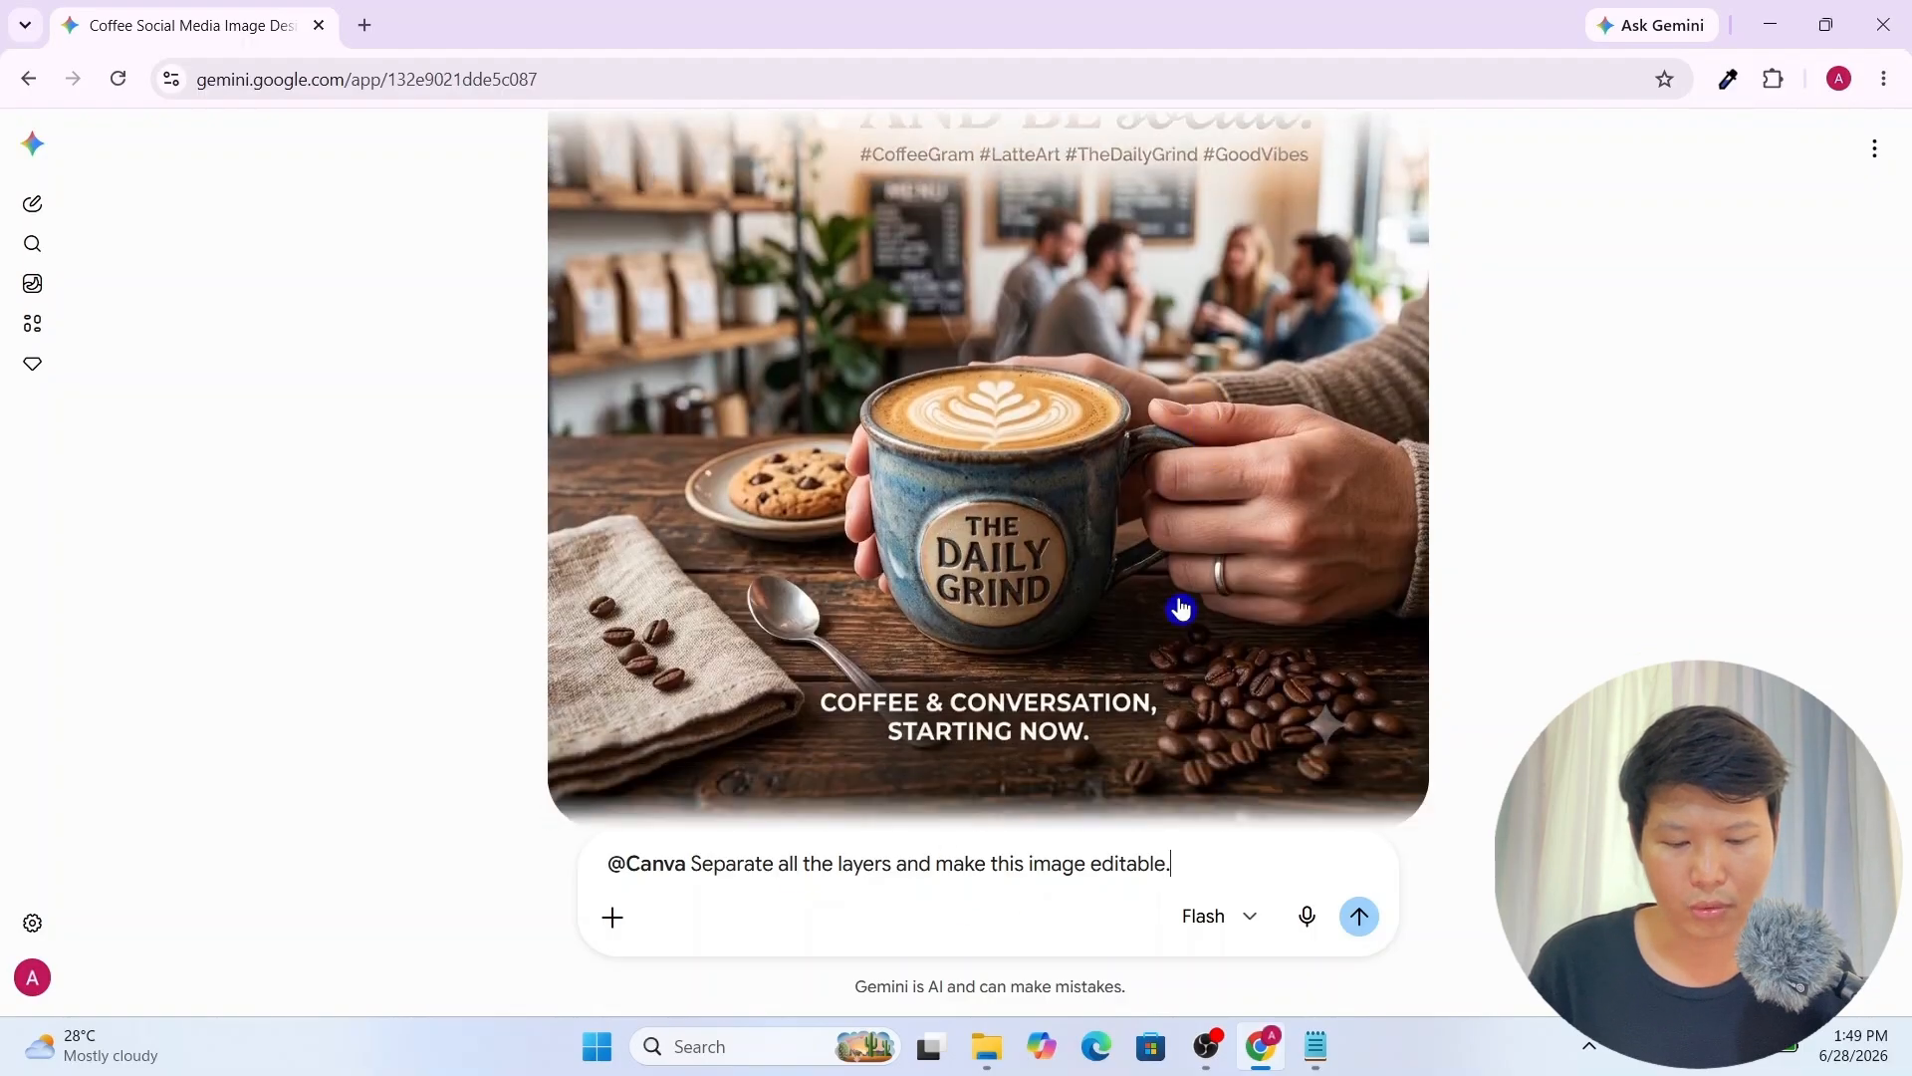
{"action": "left_click", "coordinate": [1361, 916]}
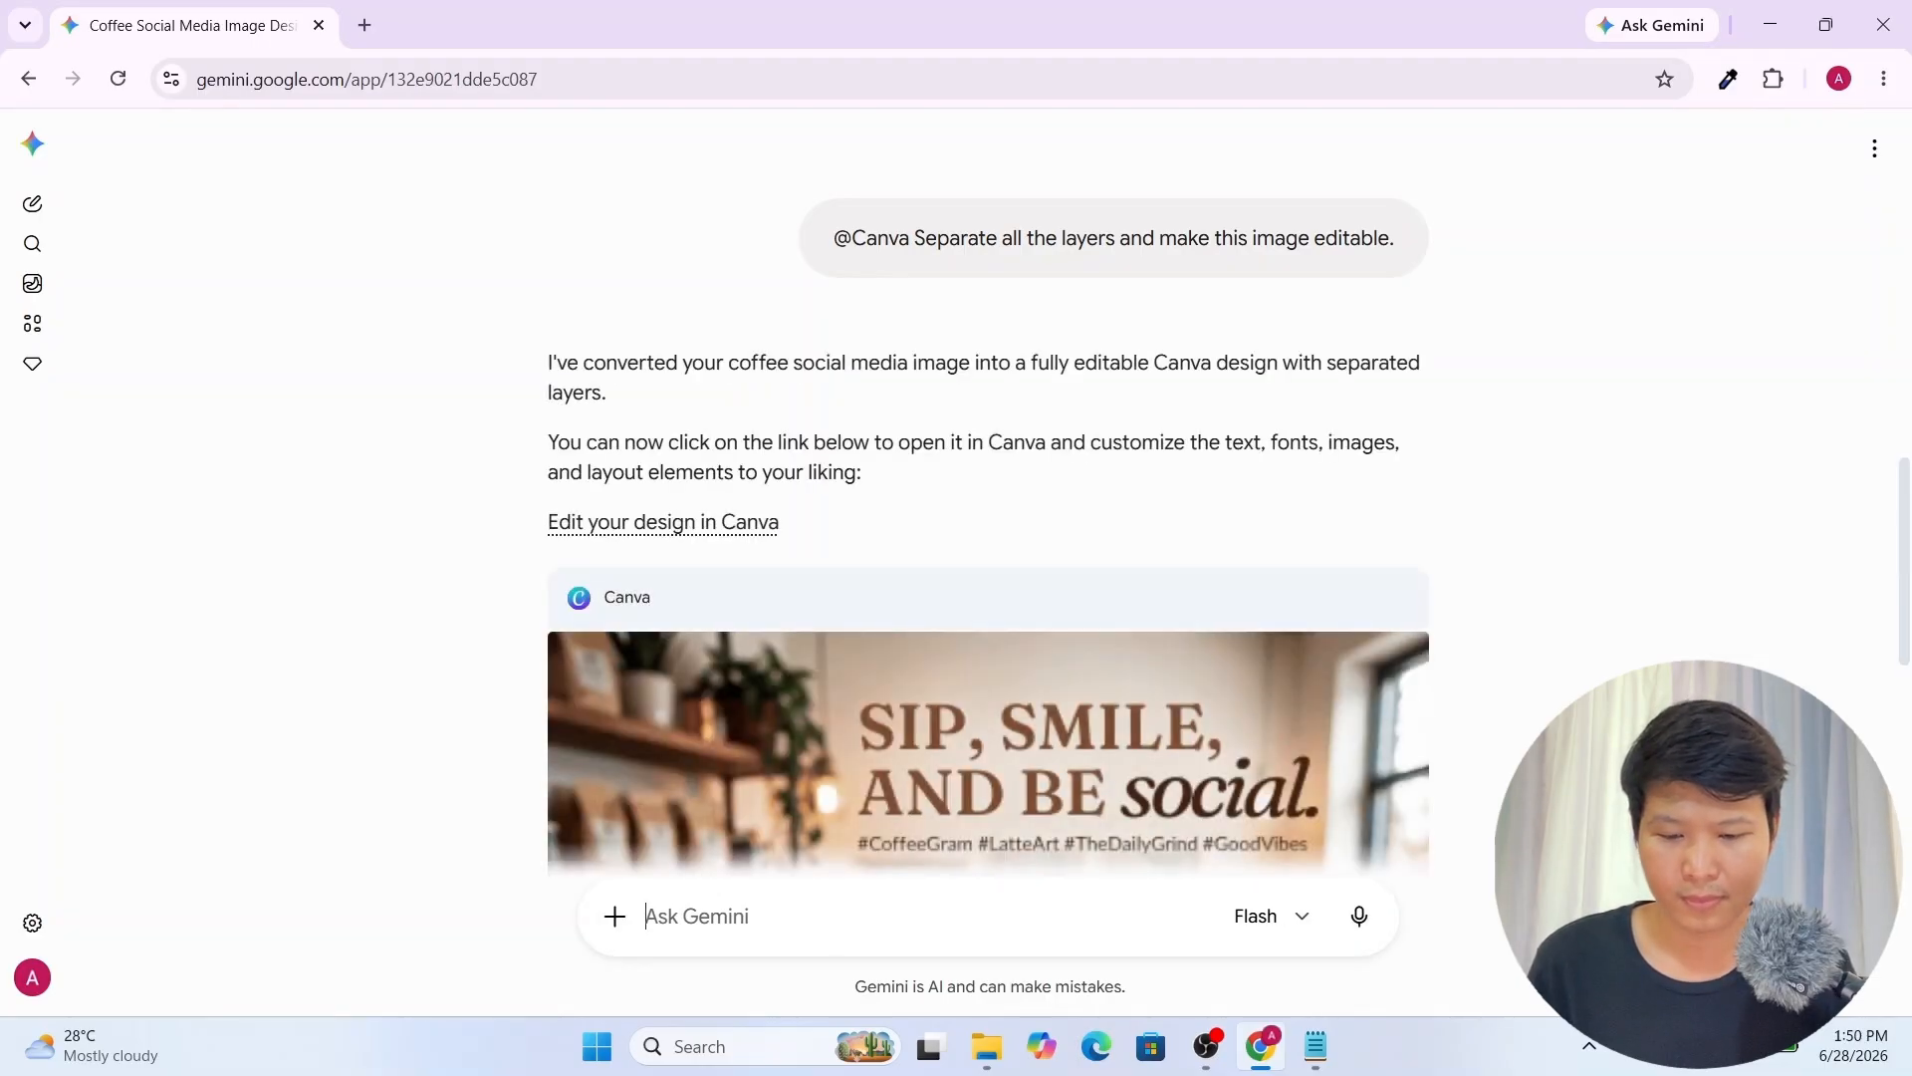
Review the converted design in the reply and open it for editing in Canva
{"action": "scroll", "coordinate": [1259, 682], "scroll_direction": "down", "scroll_amount": 4}
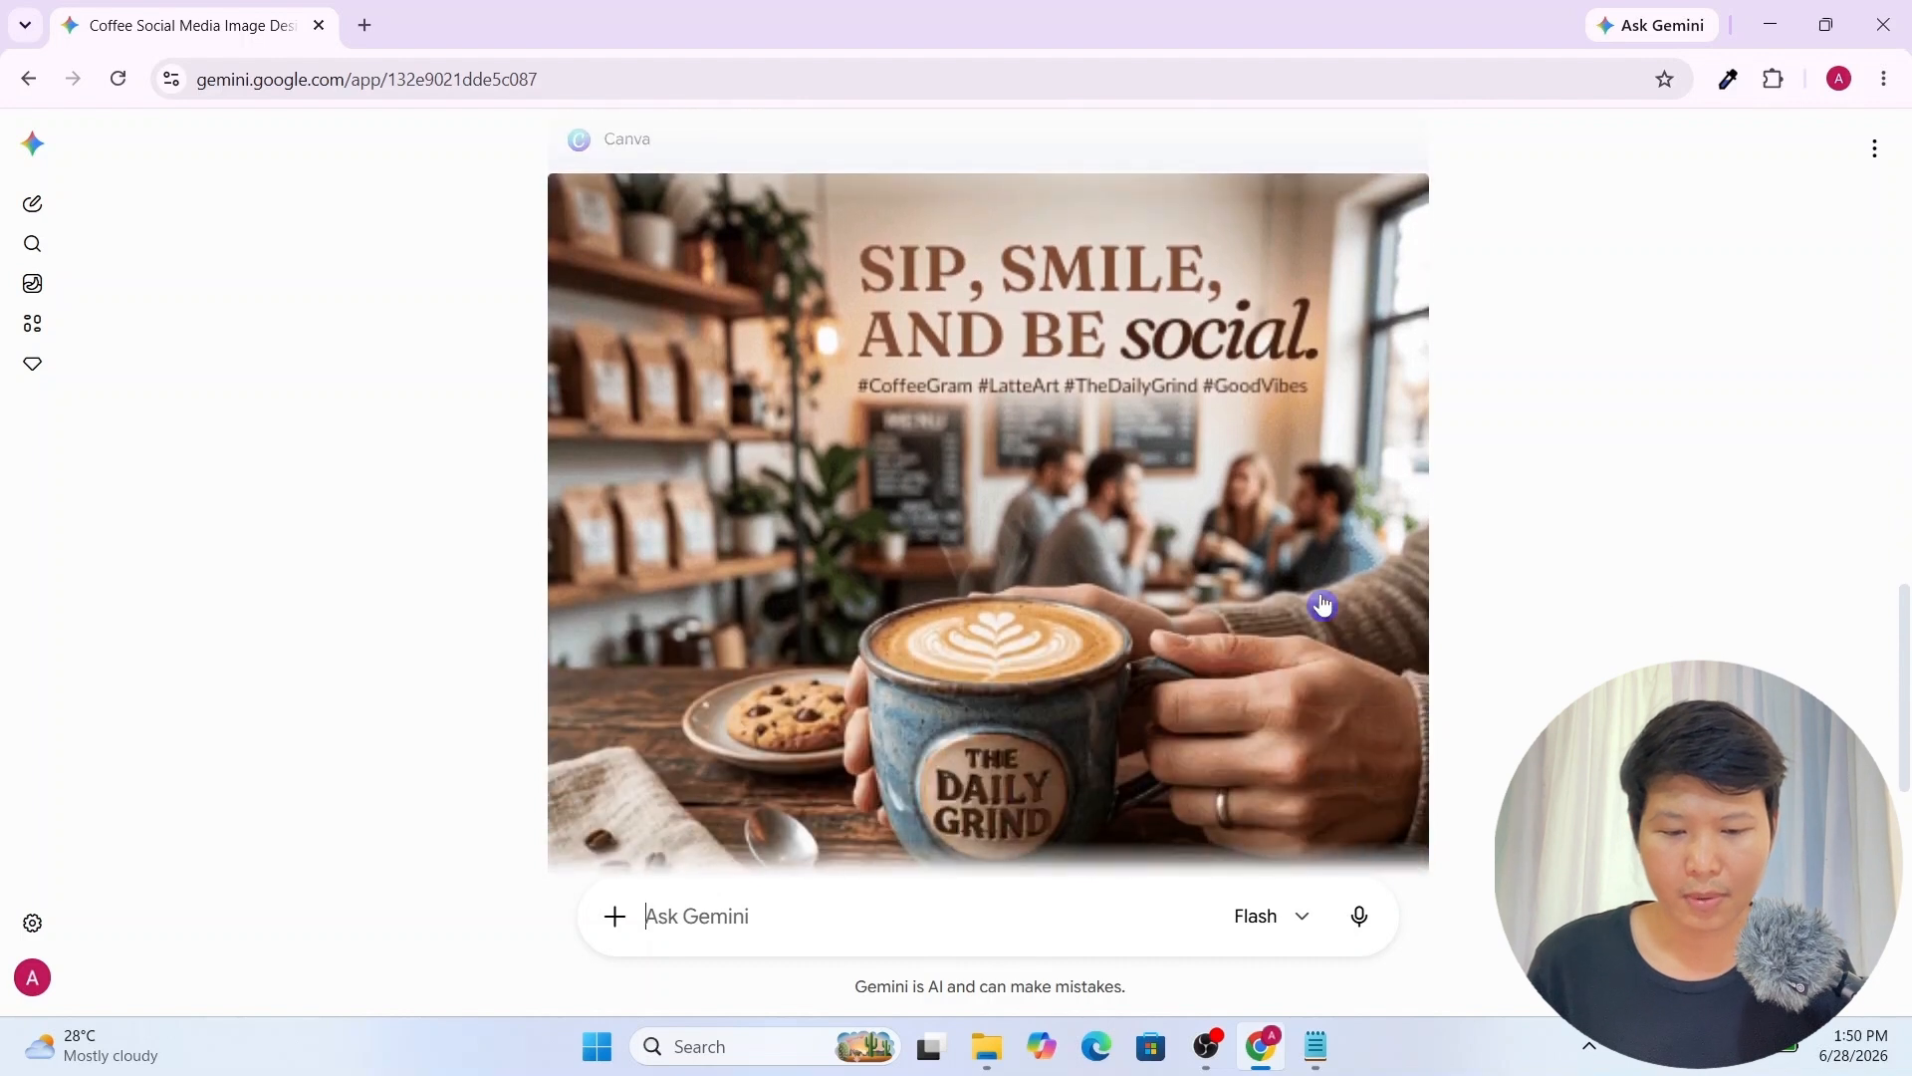
{"action": "scroll", "coordinate": [1155, 468], "scroll_direction": "up", "scroll_amount": 3}
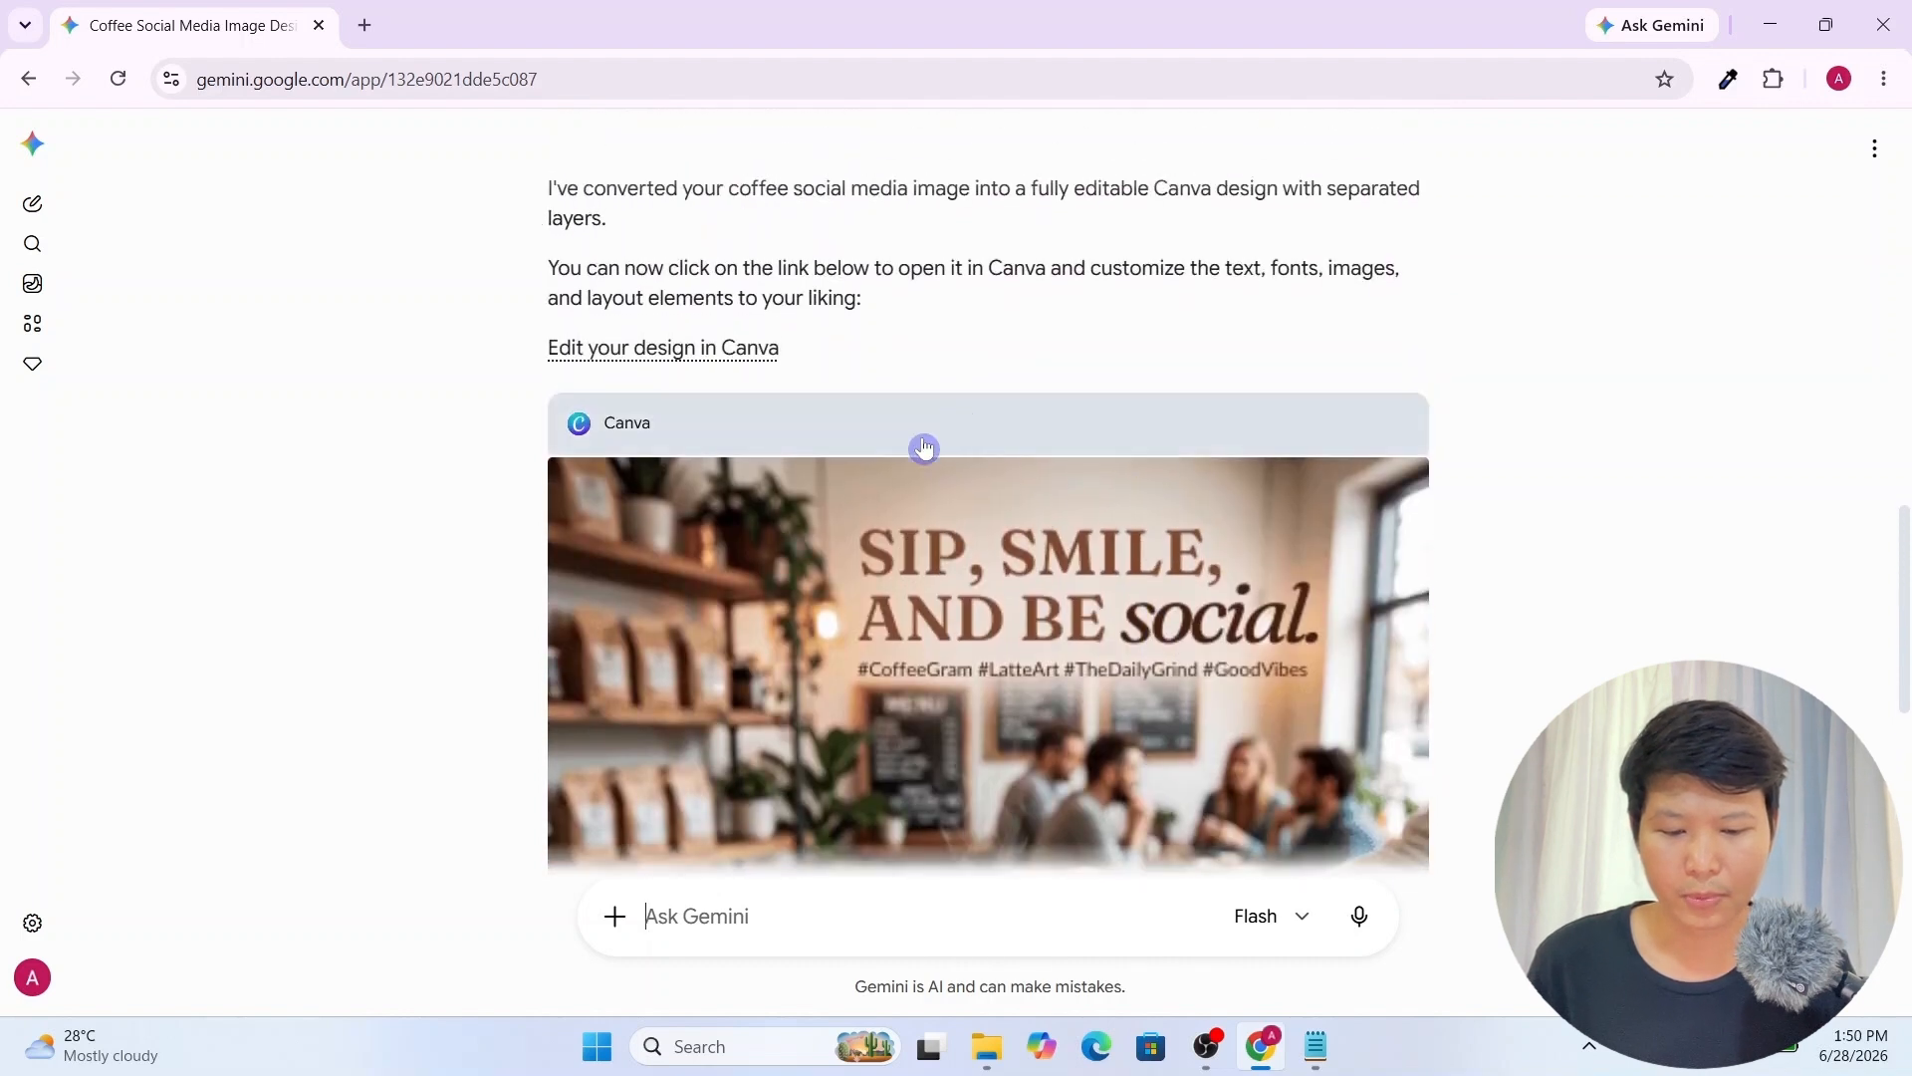
{"action": "left_click", "coordinate": [678, 359]}
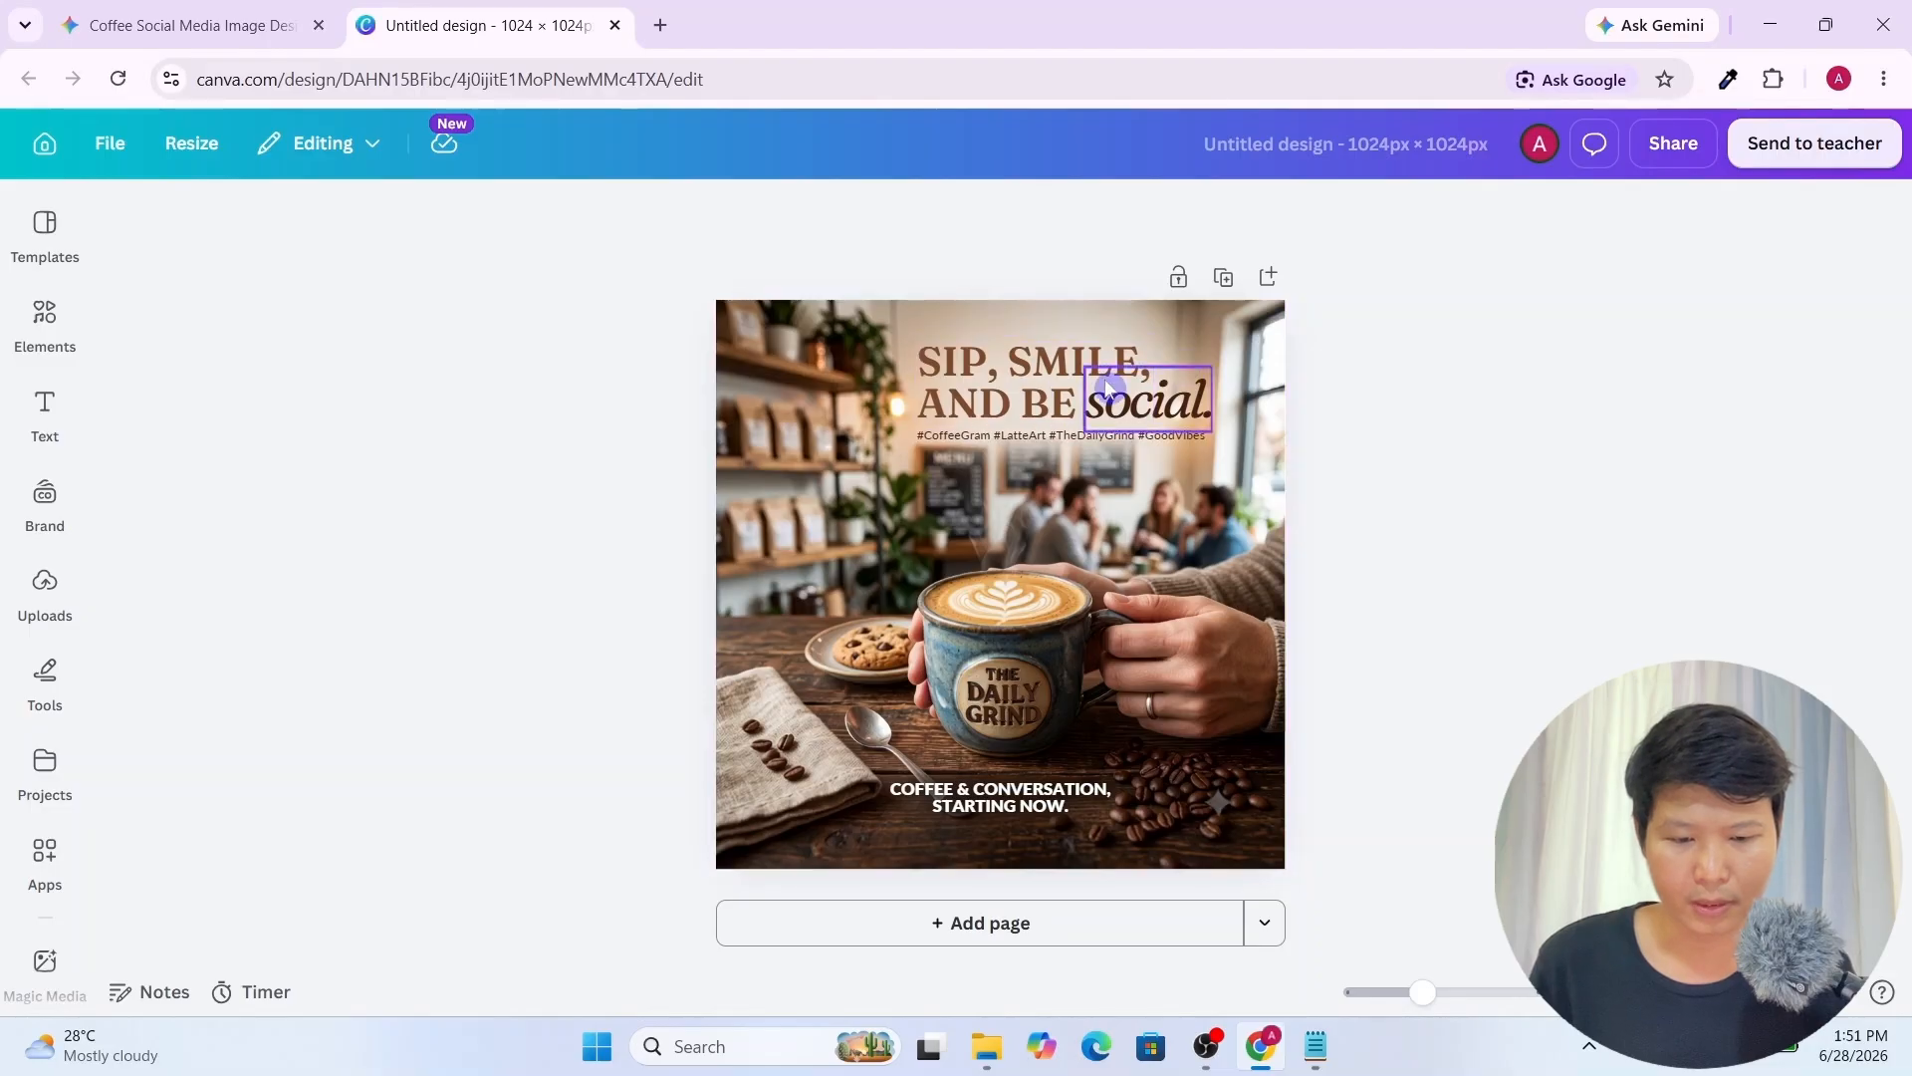
Test moving the "social." headline text and undo it, and select the spoon and coffee beans as separate elements
{"action": "left_click_drag", "start_coordinate": [1109, 389], "coordinate": [1175, 396]}
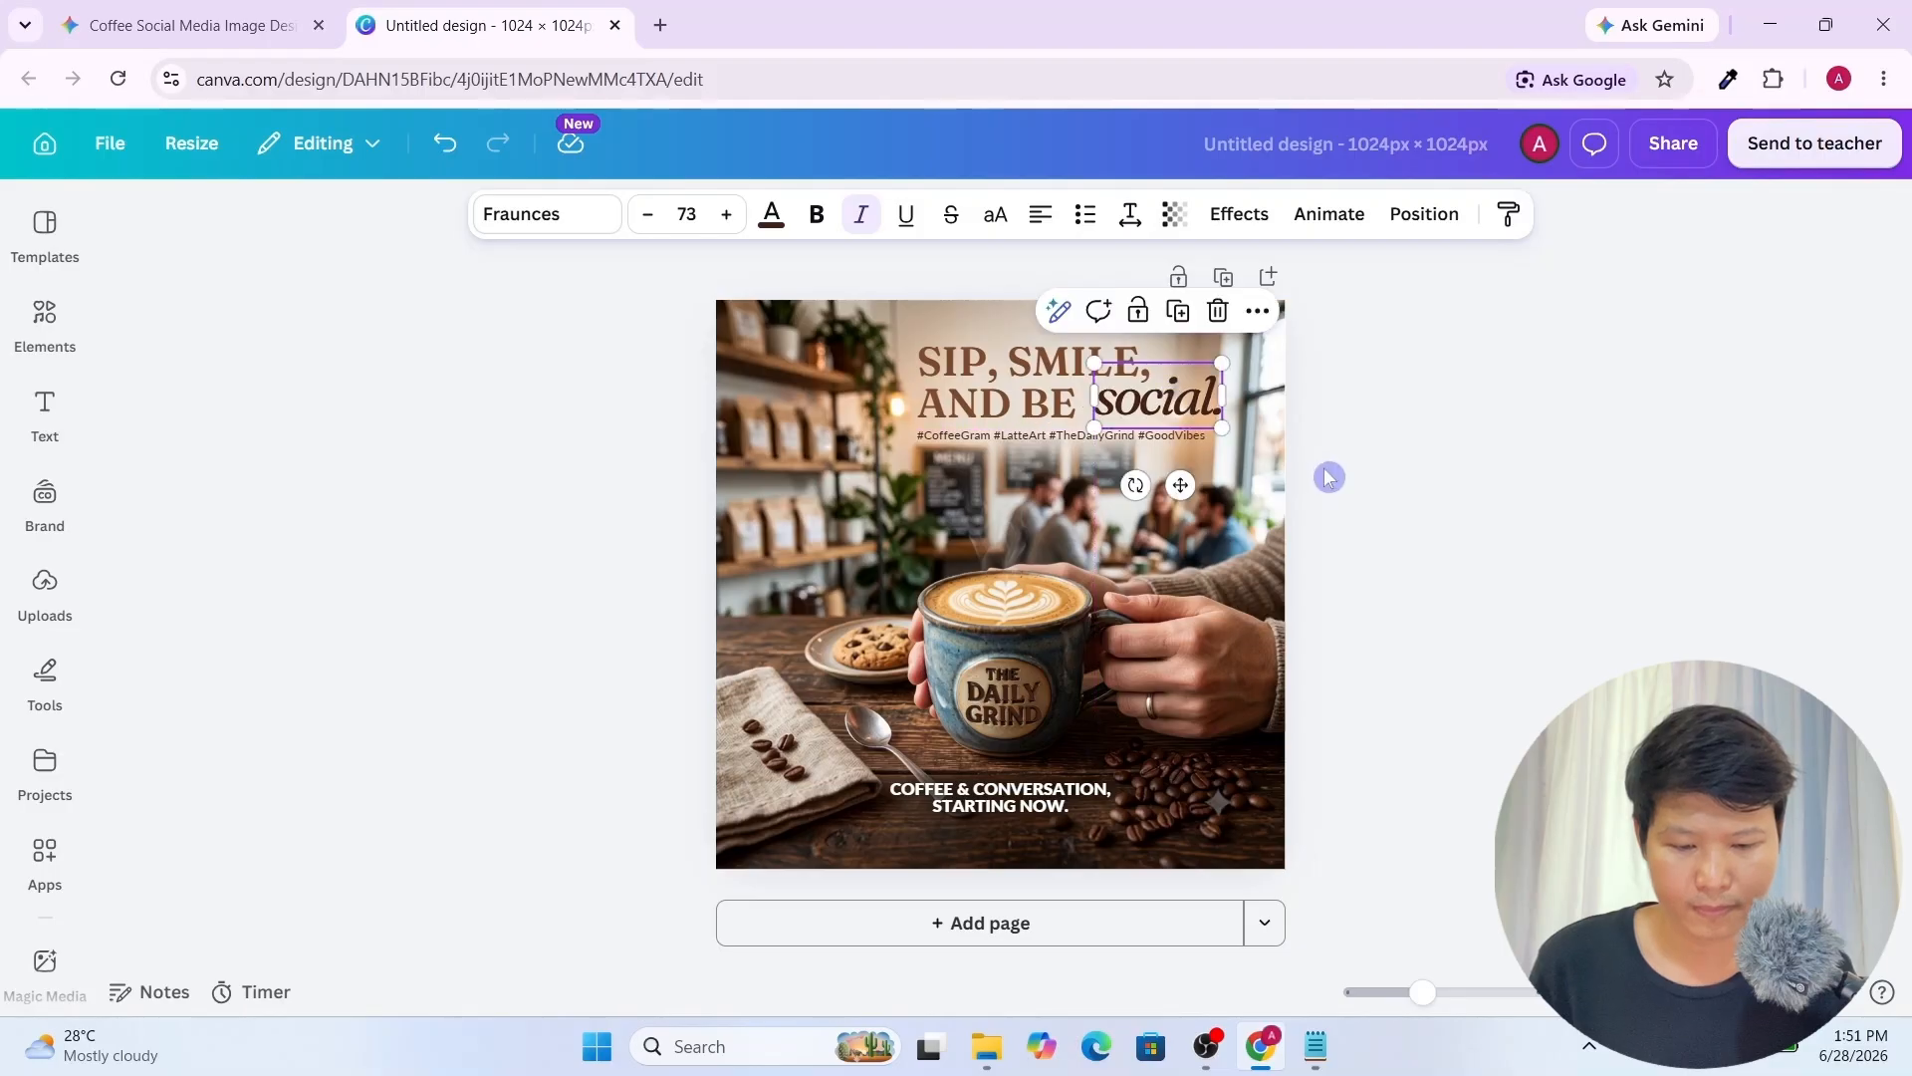
{"action": "key", "text": "ctrl+z"}
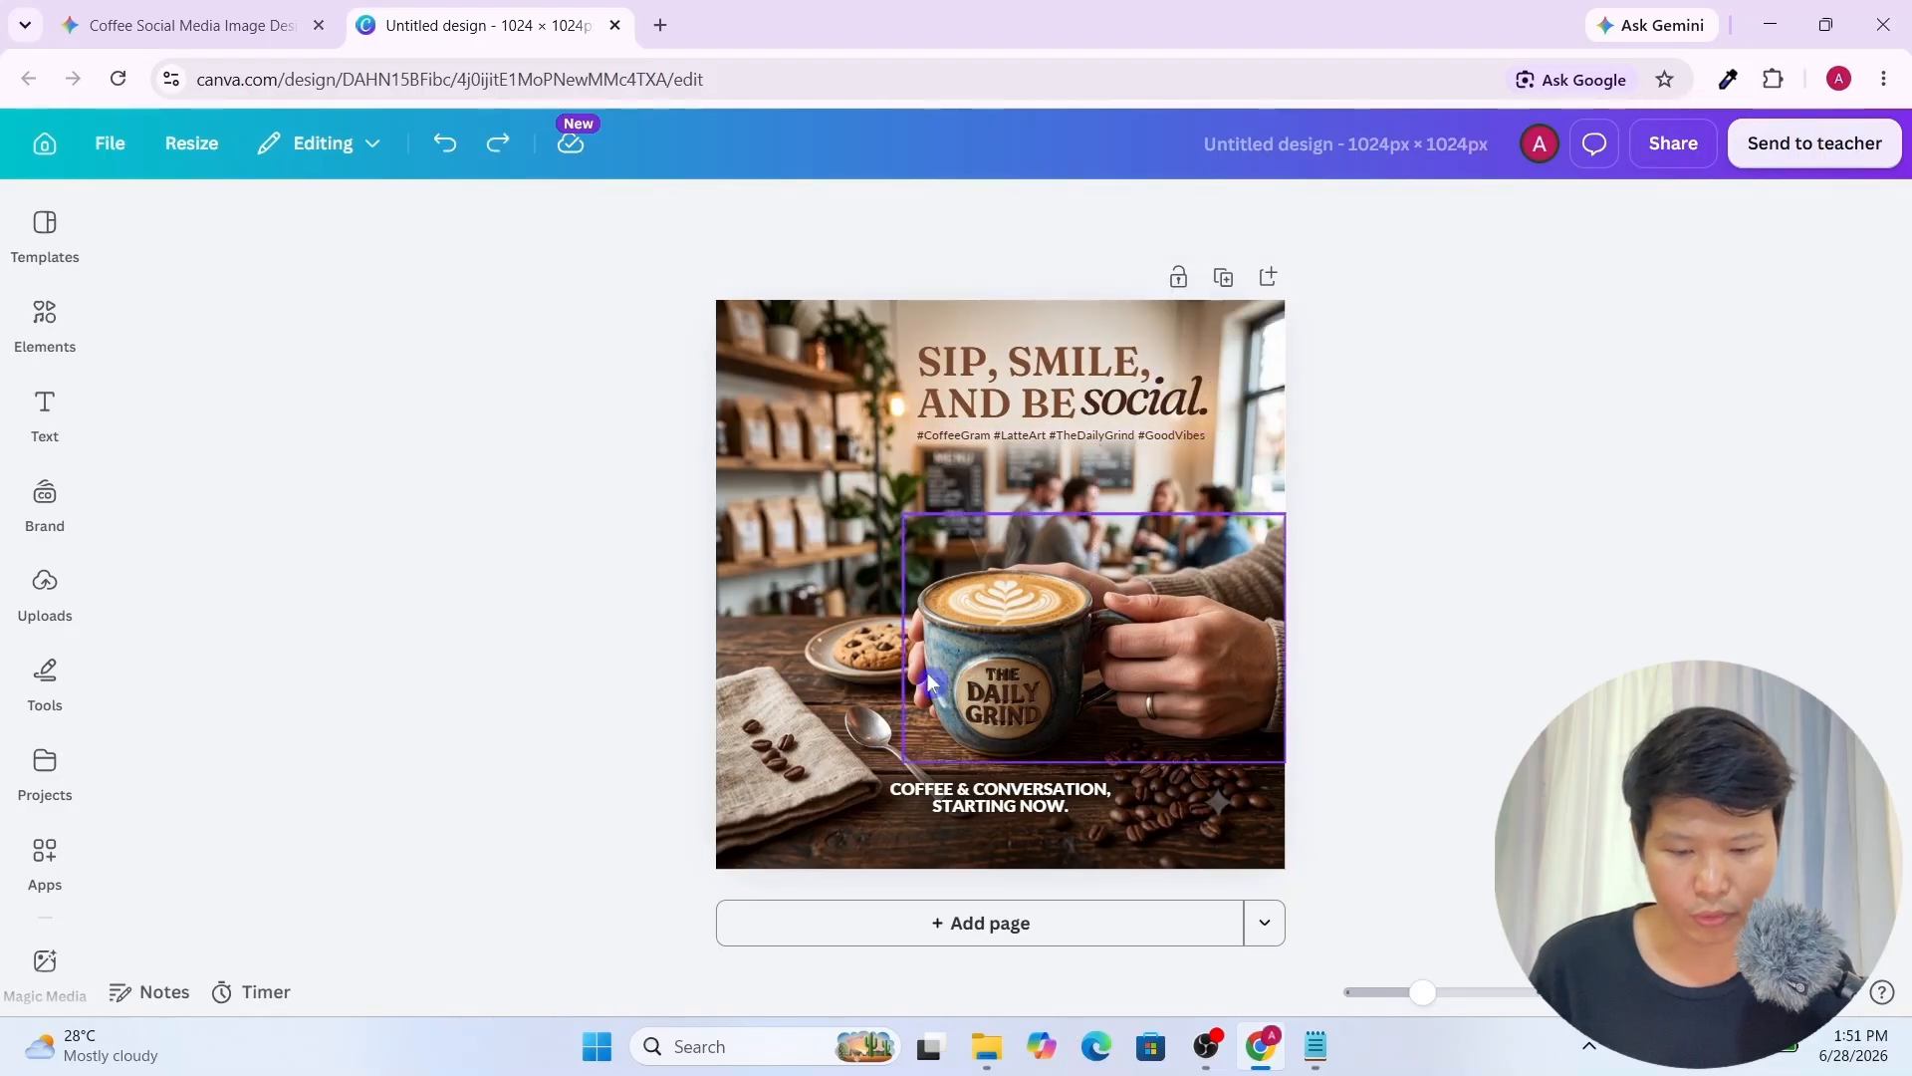
{"action": "left_click", "coordinate": [796, 771]}
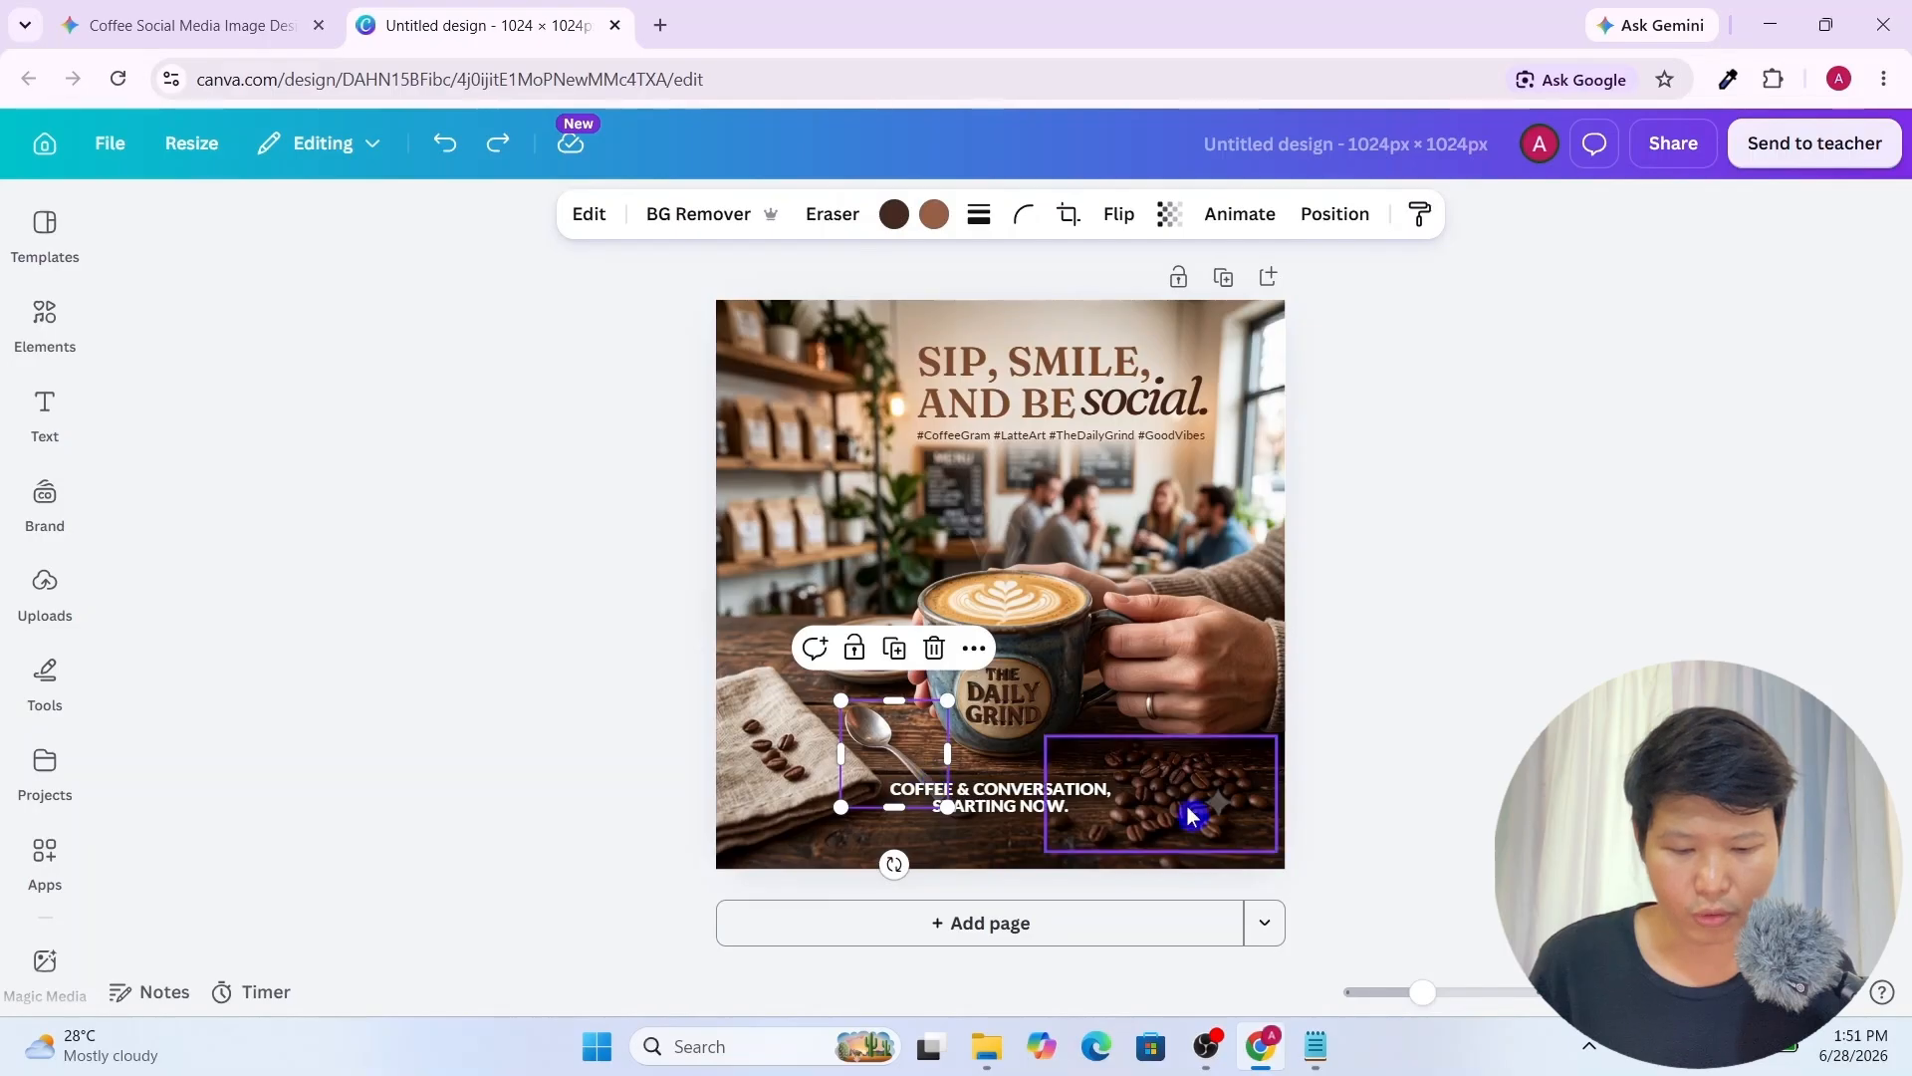
{"action": "left_click", "coordinate": [1139, 800]}
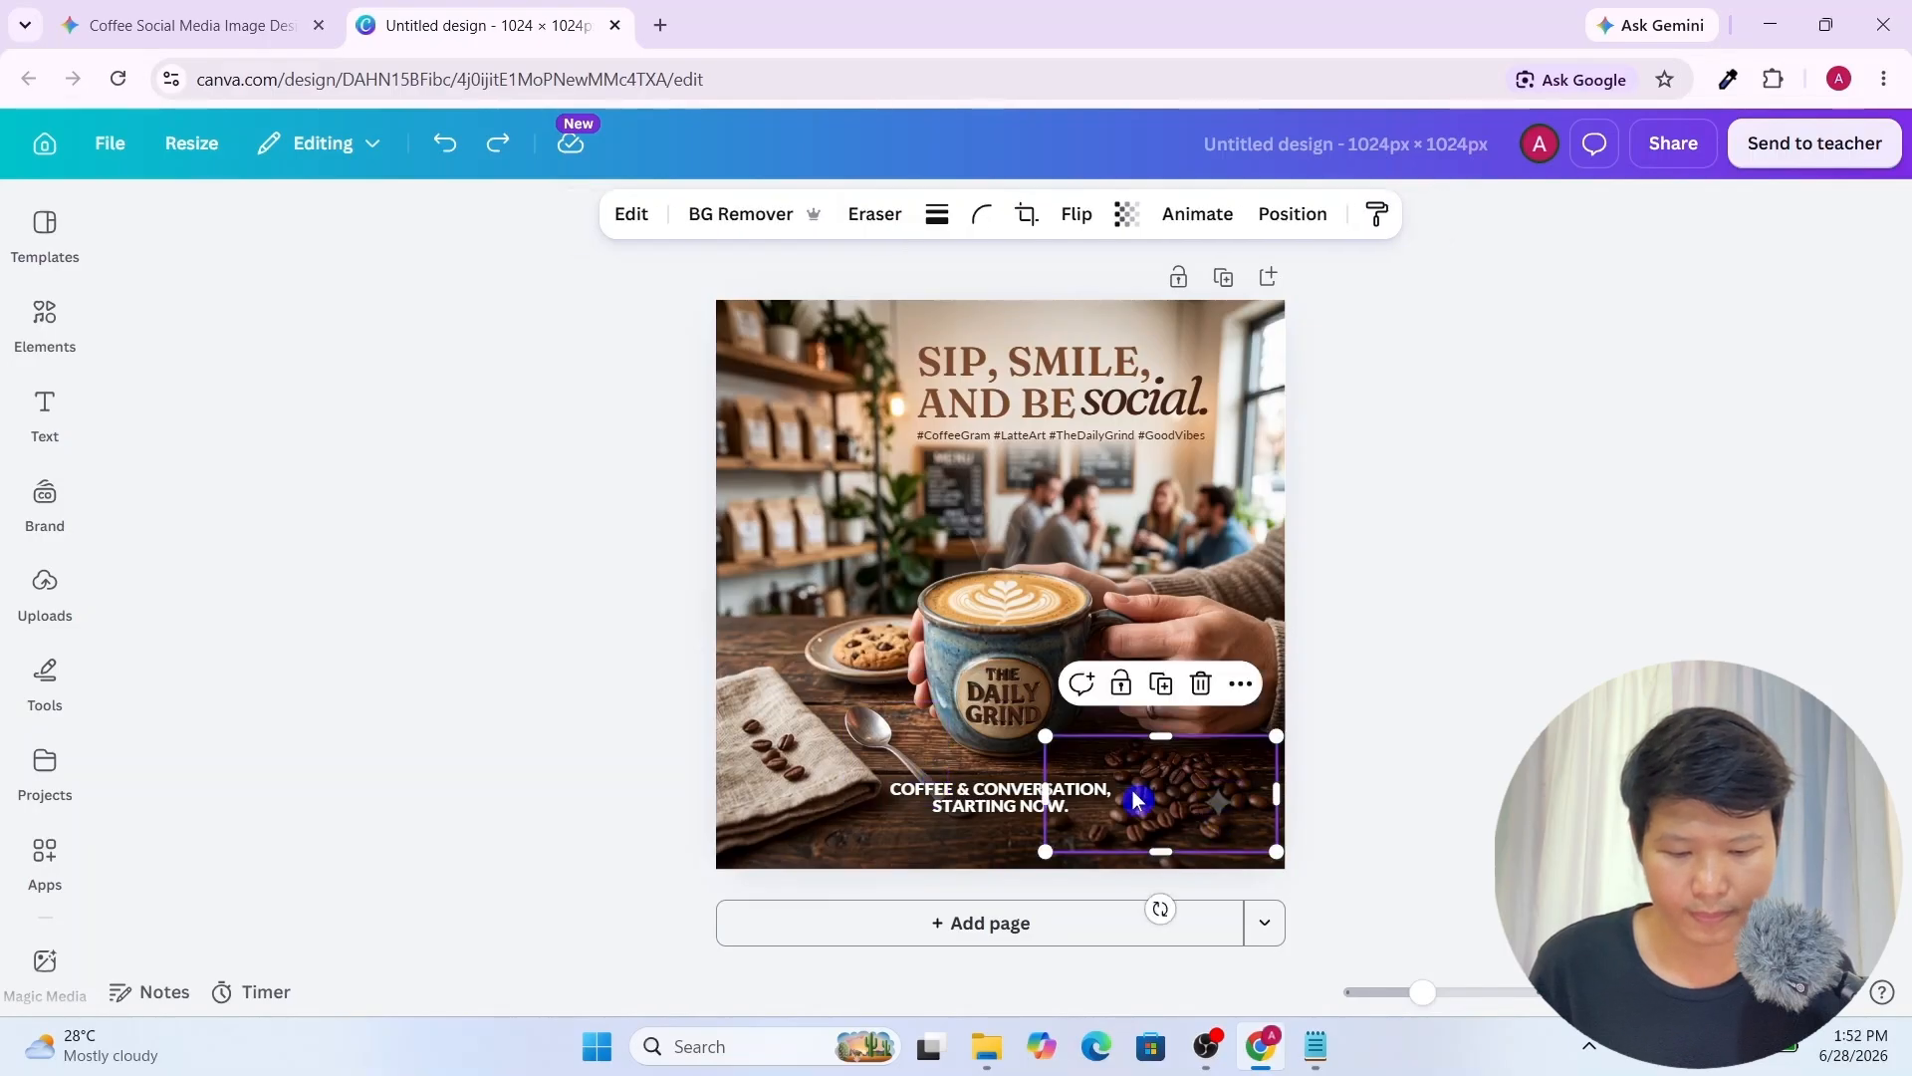
{"action": "left_click", "coordinate": [1424, 675]}
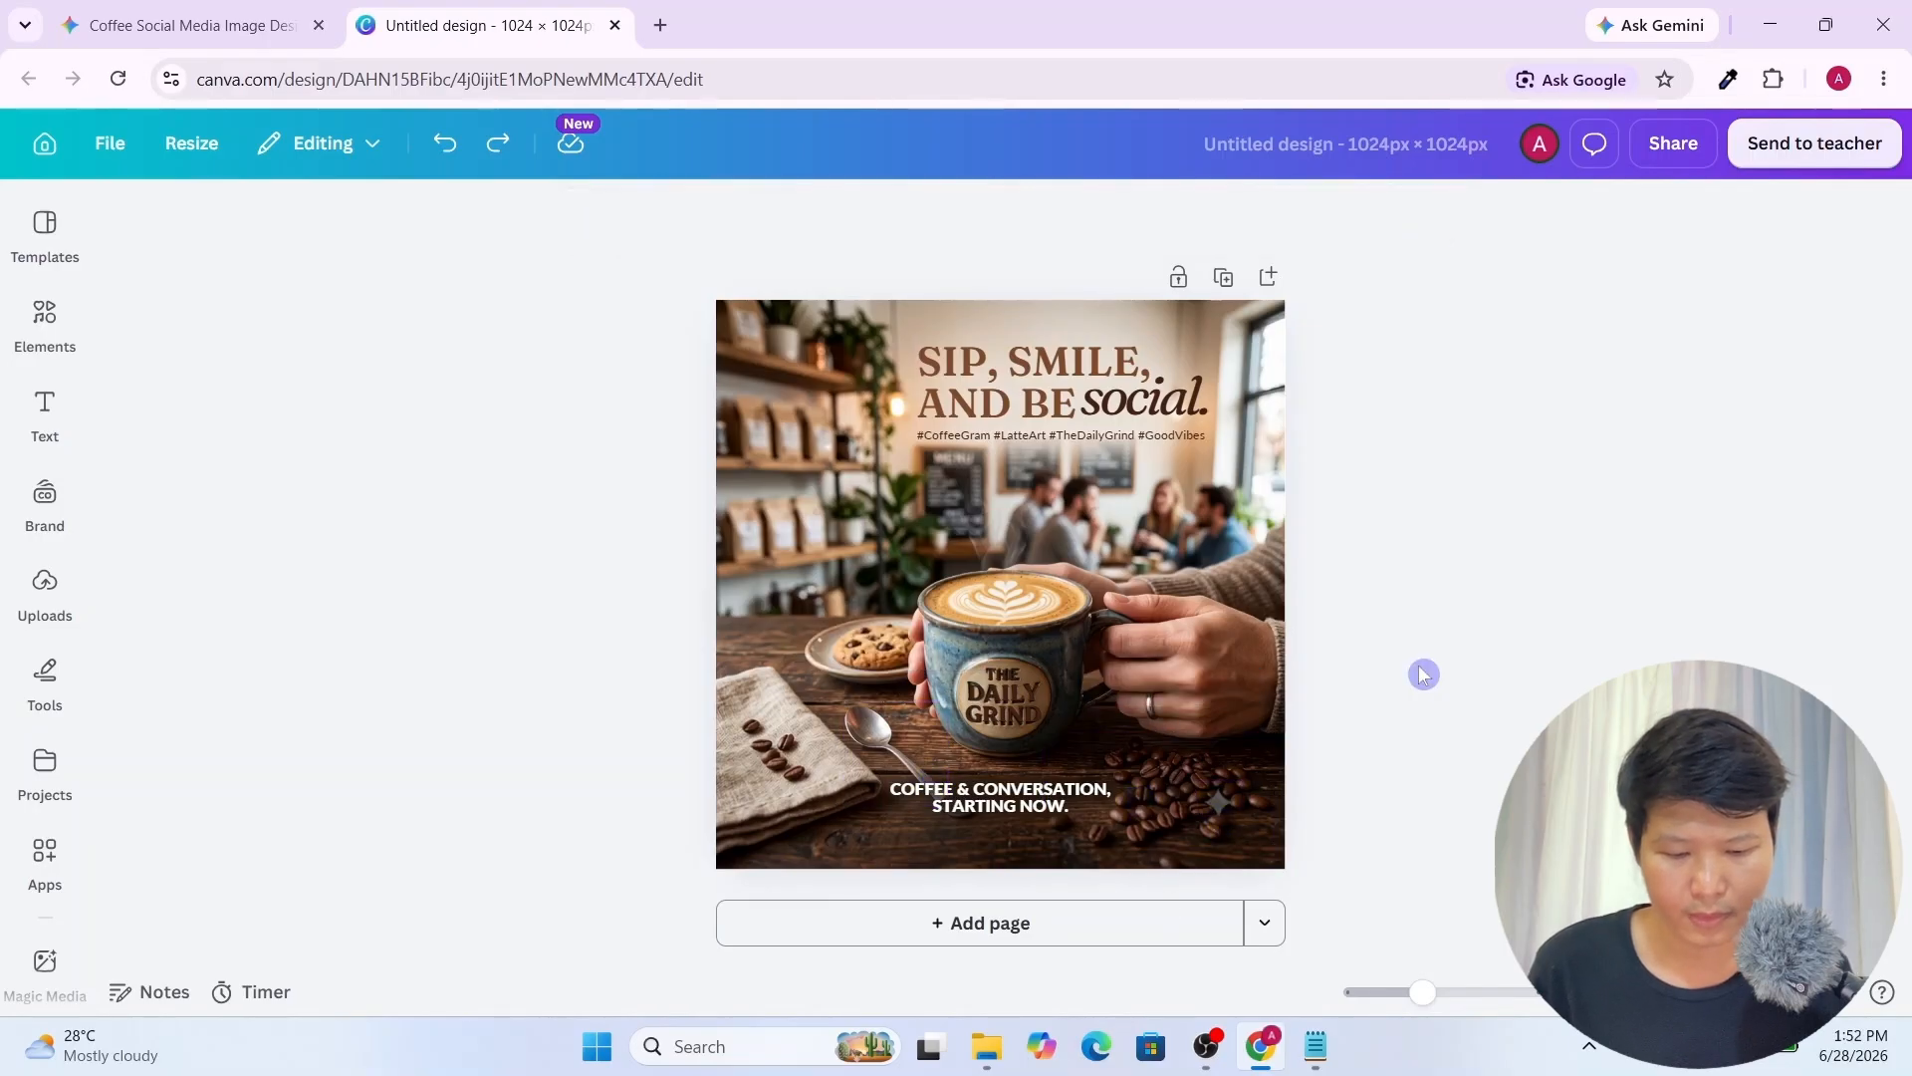
Delete the sparkle mark over the coffee beans
{"action": "left_click", "coordinate": [1228, 807]}
{"action": "left_click_drag", "start_coordinate": [1228, 806], "coordinate": [1213, 817]}
{"action": "left_click", "coordinate": [1245, 743]}
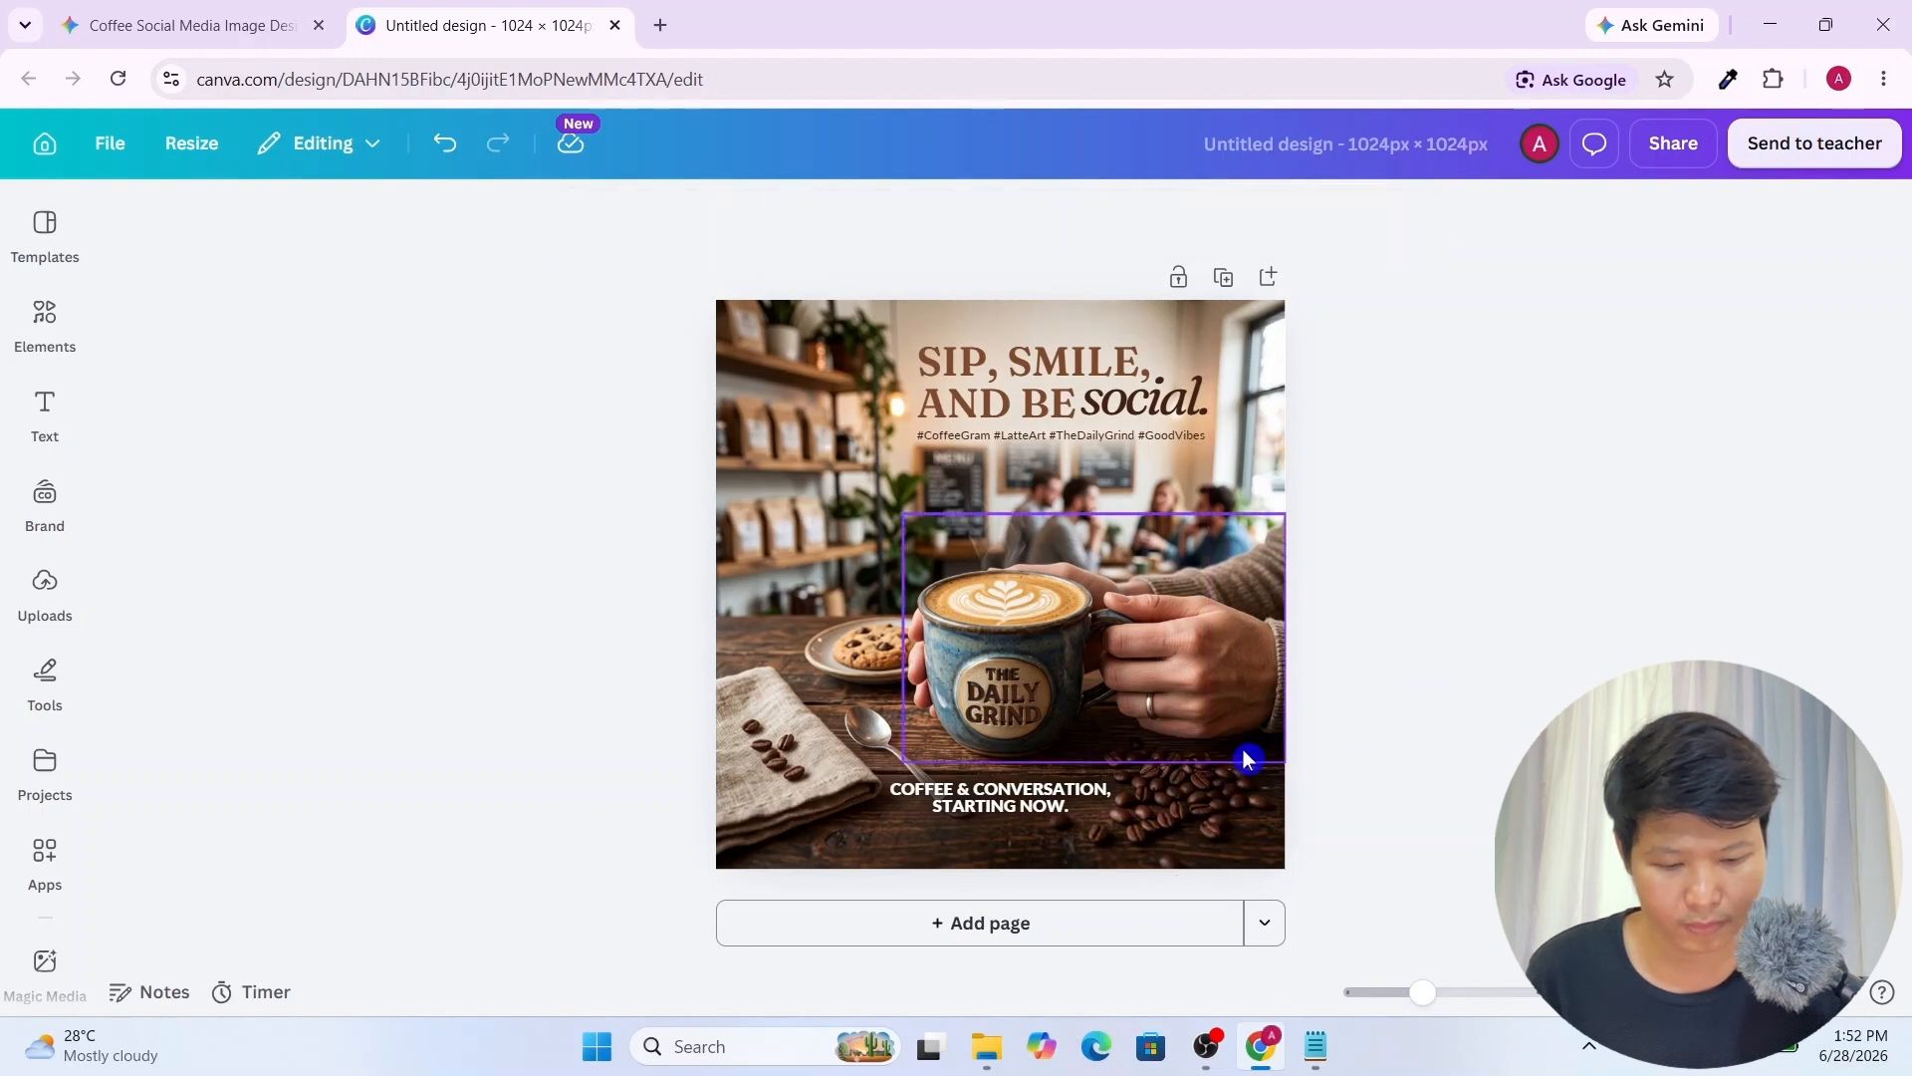
Try the Anton font on the "COFFEE & CONVERSATION, STARTING NOW." text and undo the change
{"action": "left_click", "coordinate": [997, 800]}
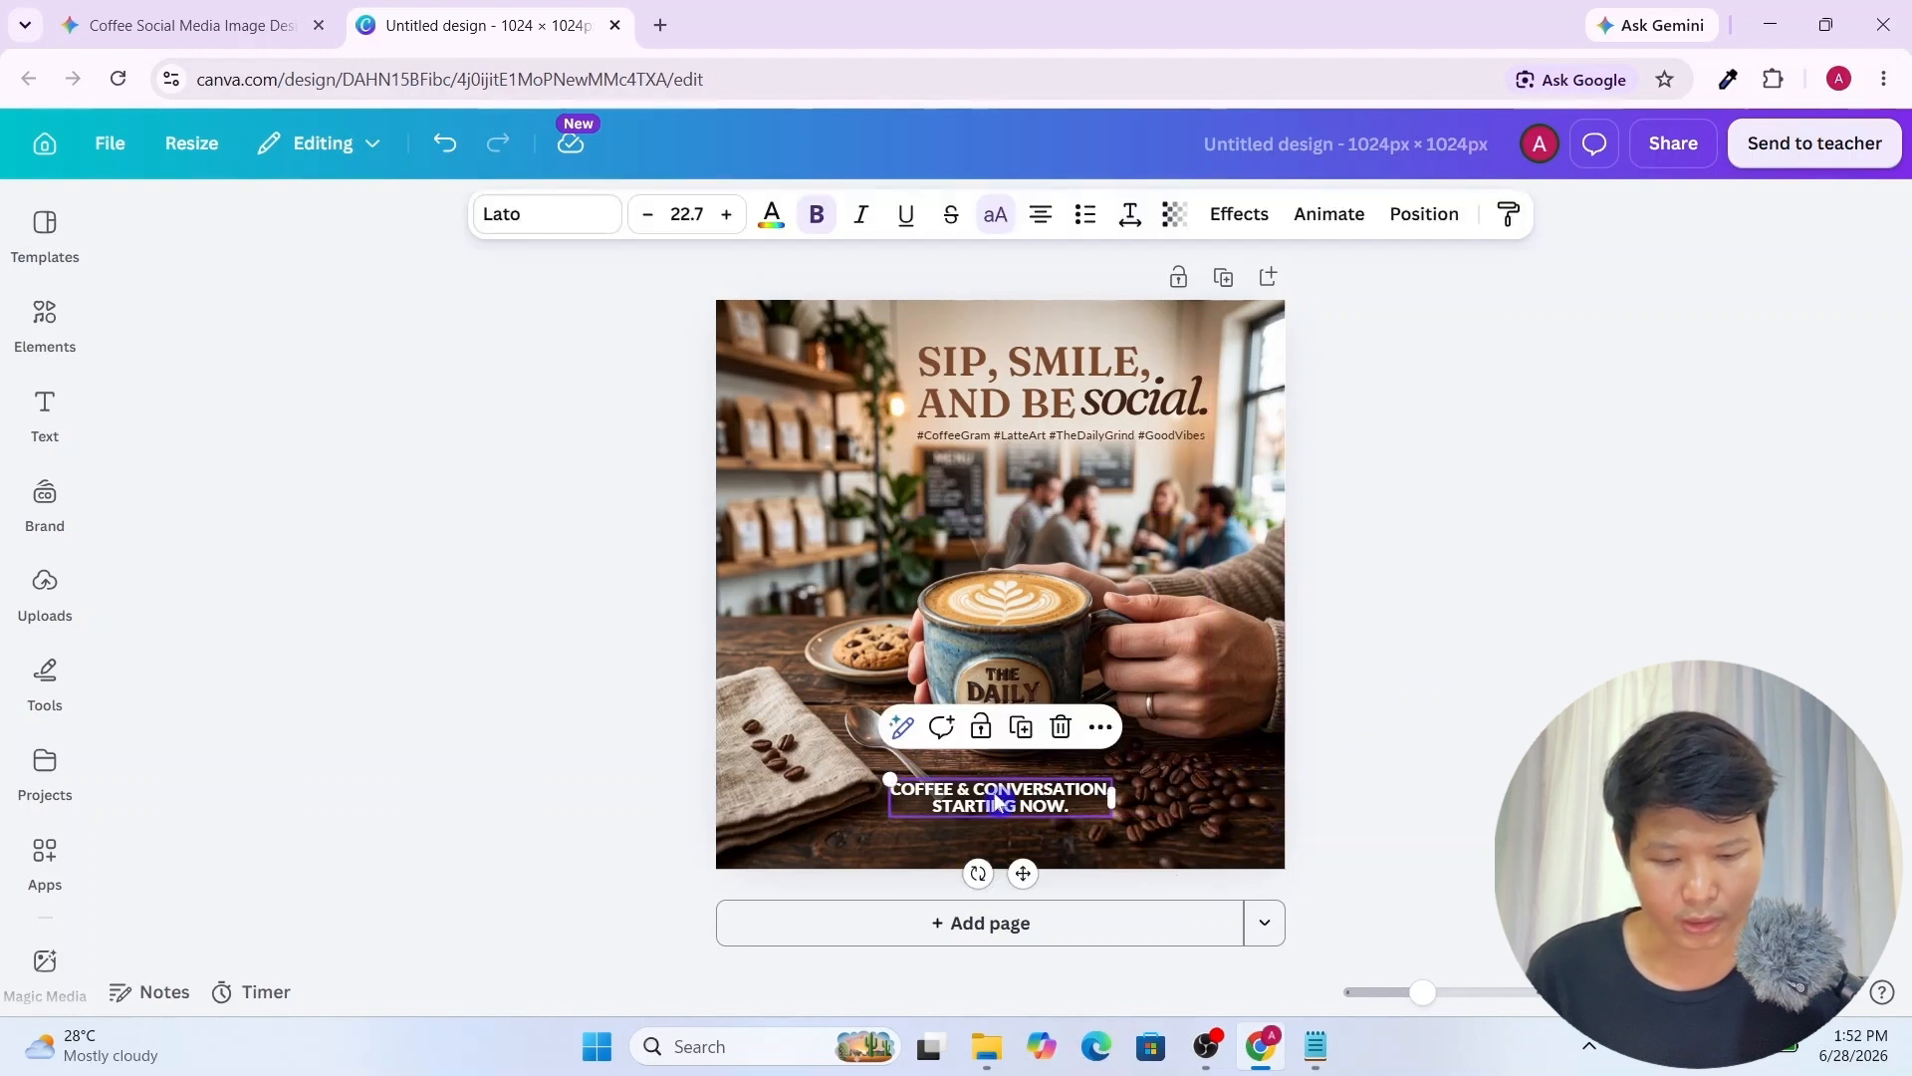
{"action": "left_click", "coordinate": [775, 229]}
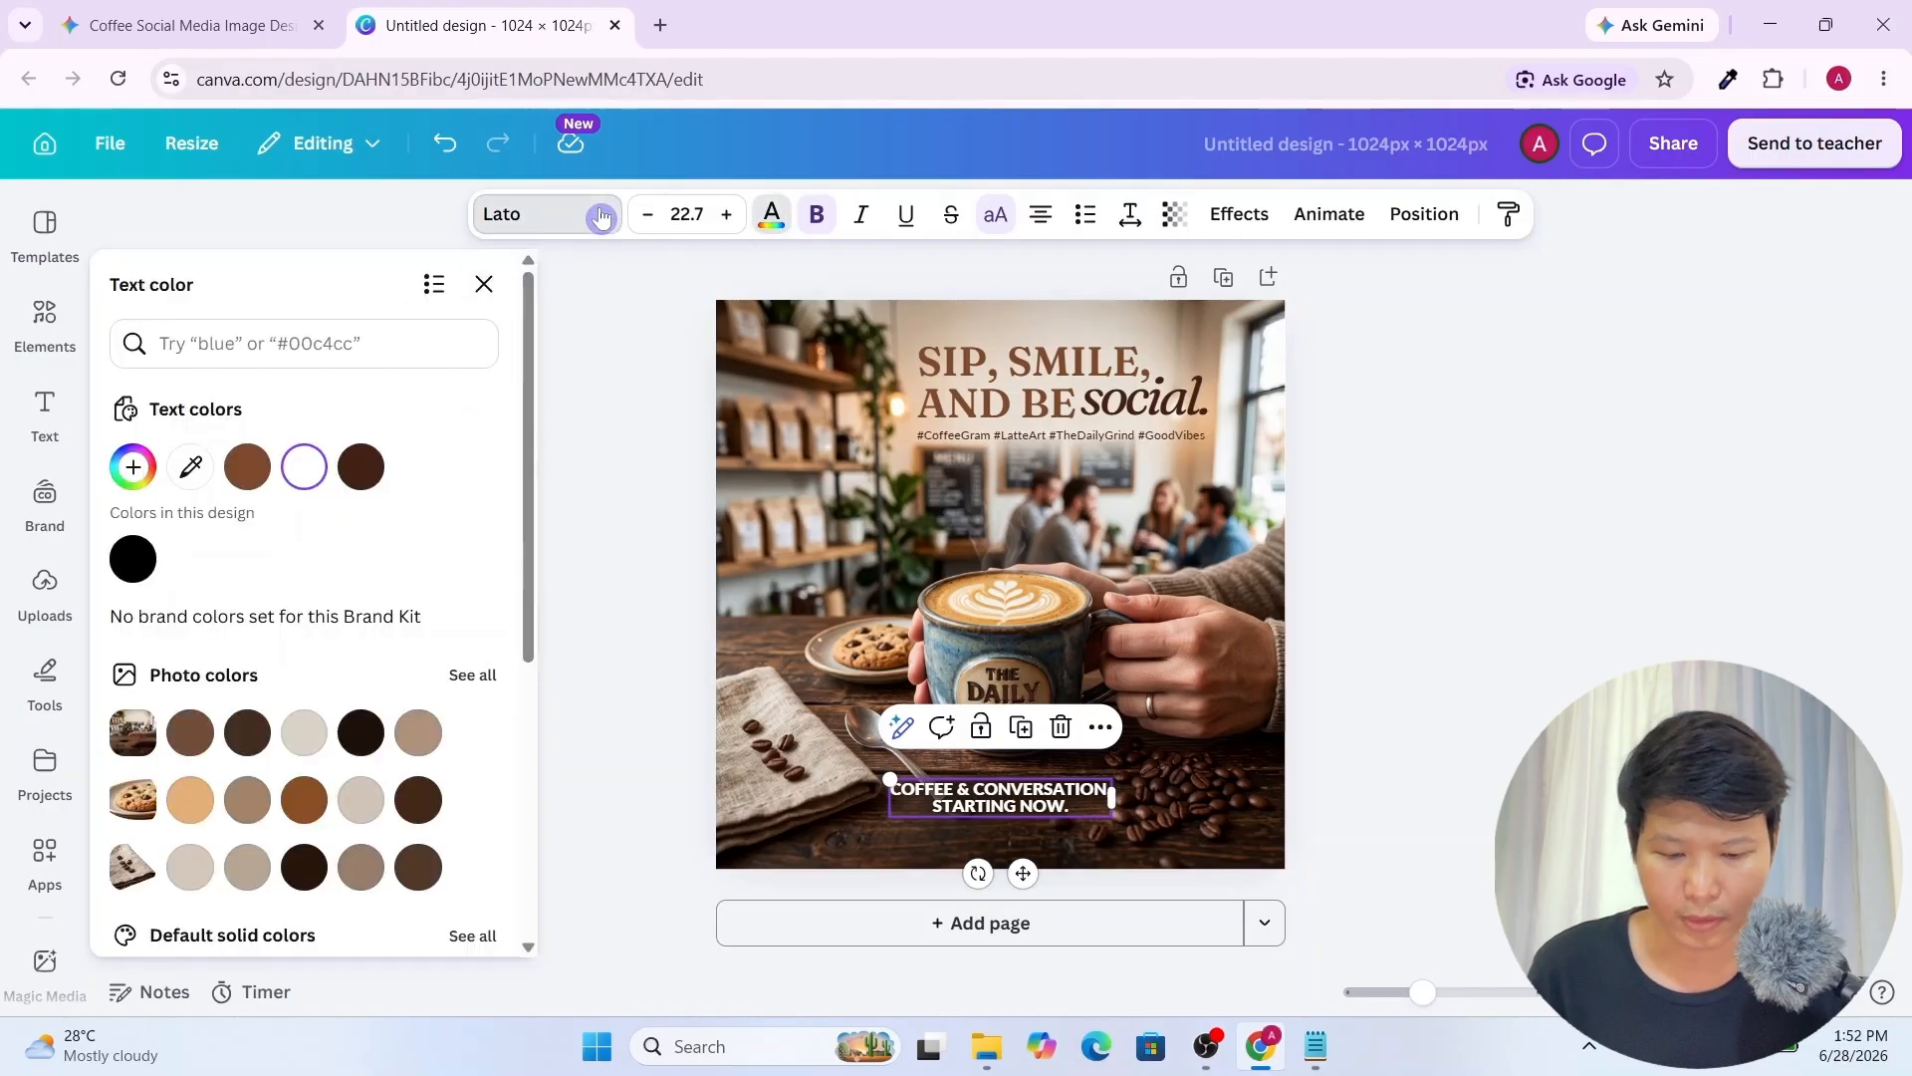
{"action": "left_click", "coordinate": [558, 214]}
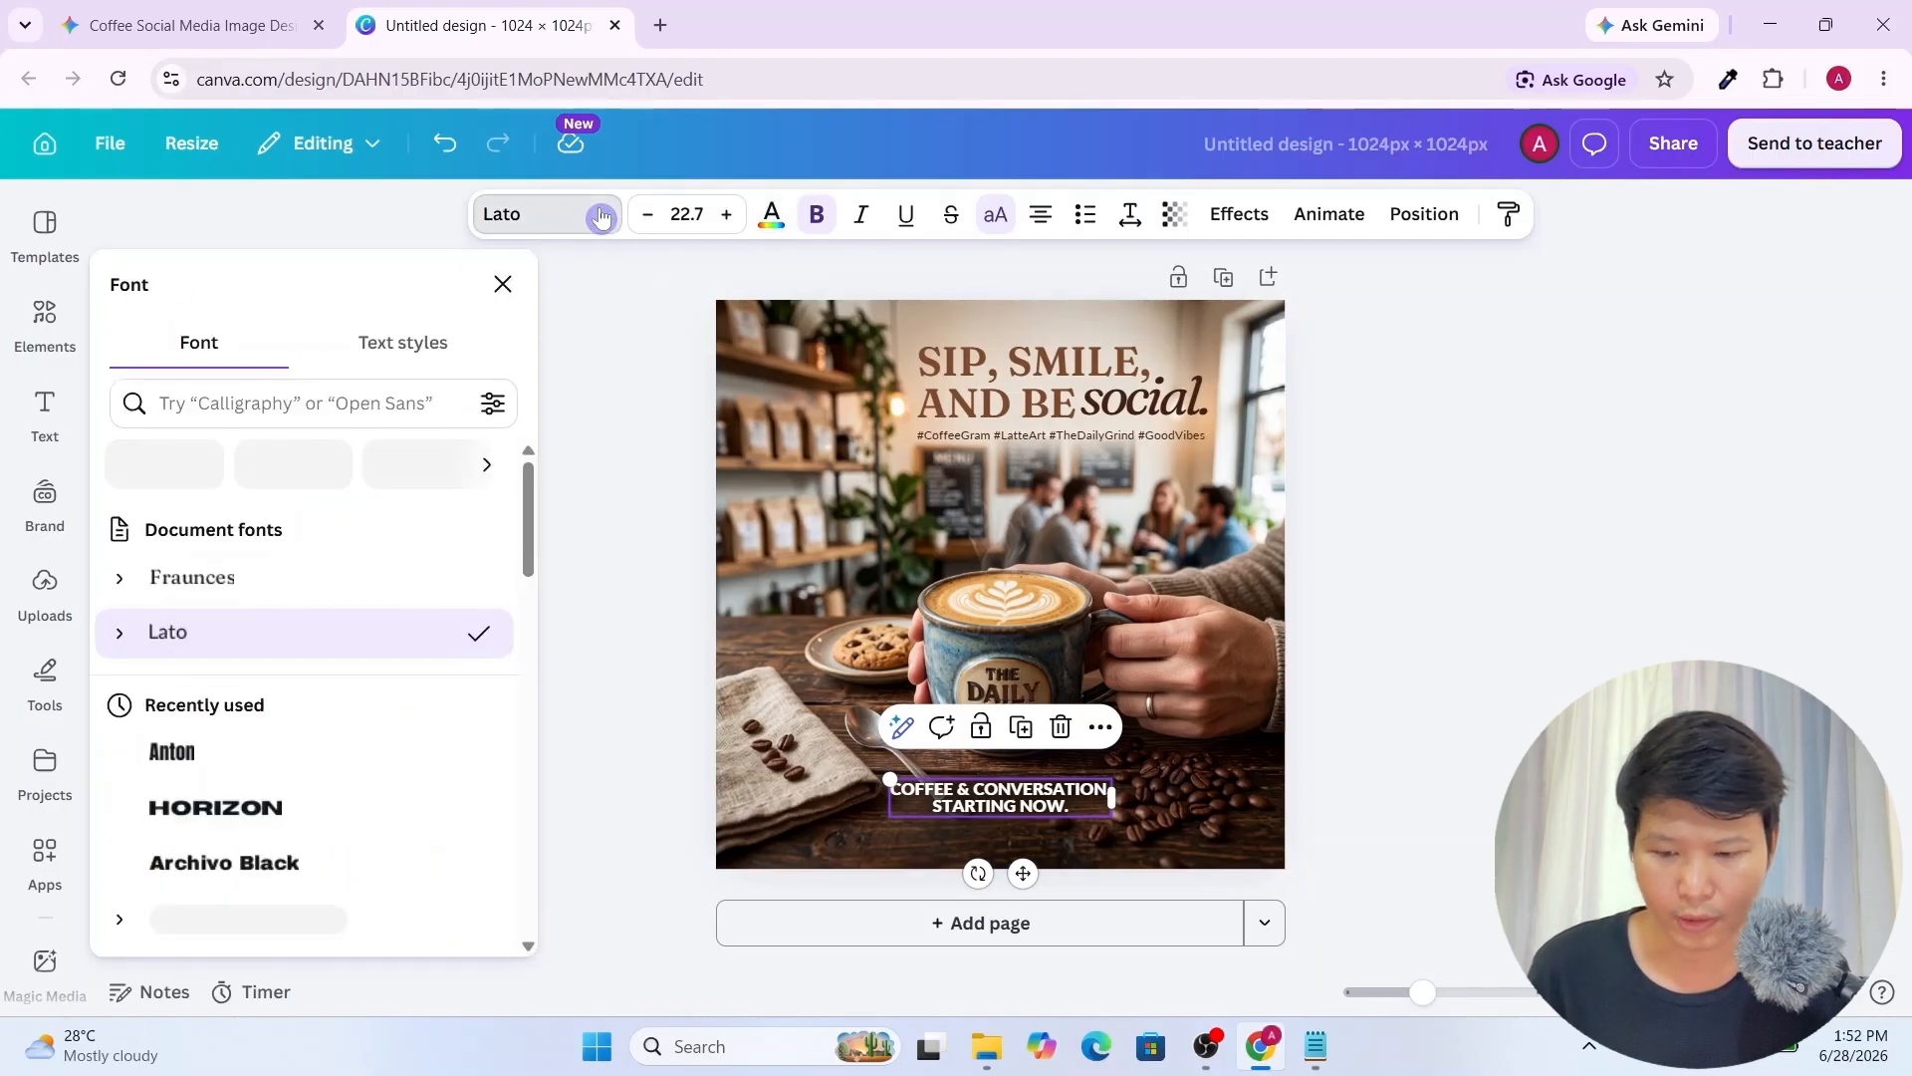
{"action": "left_click", "coordinate": [288, 754]}
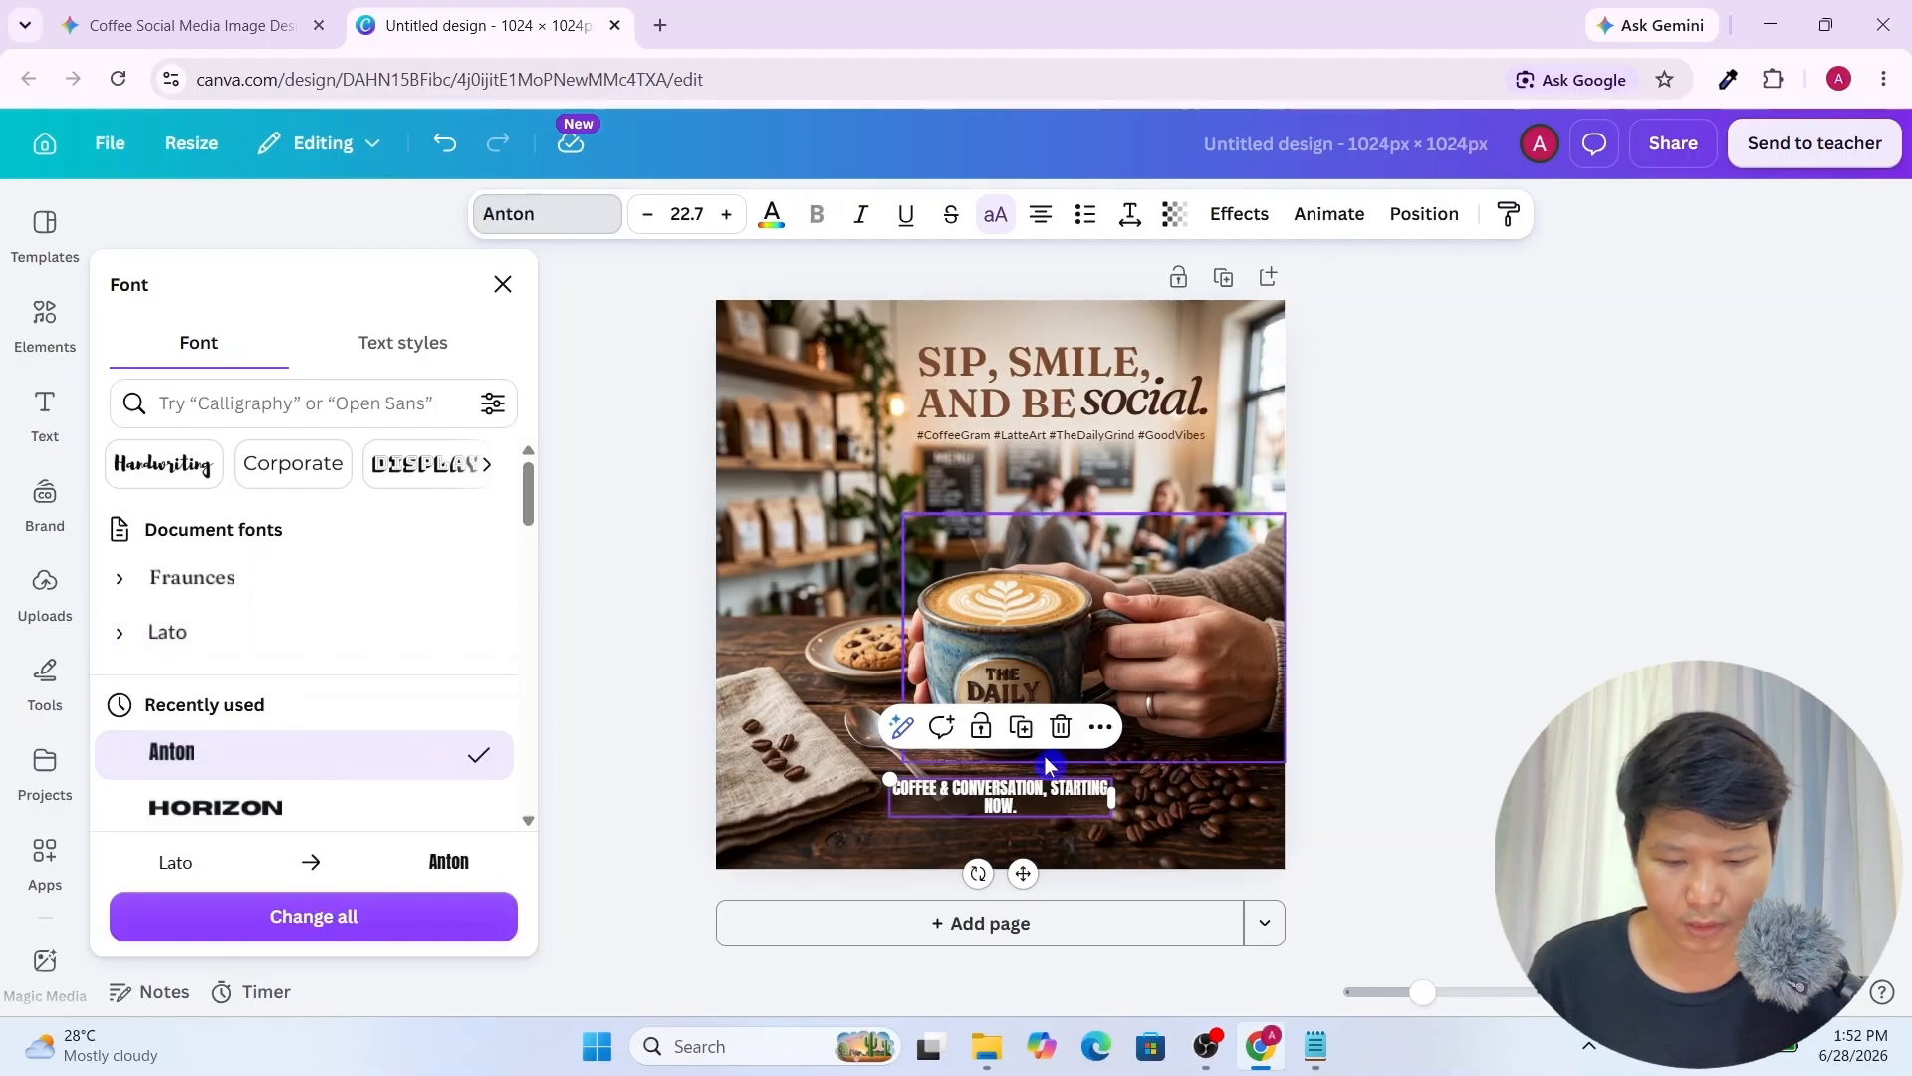
{"action": "left_click", "coordinate": [446, 147]}
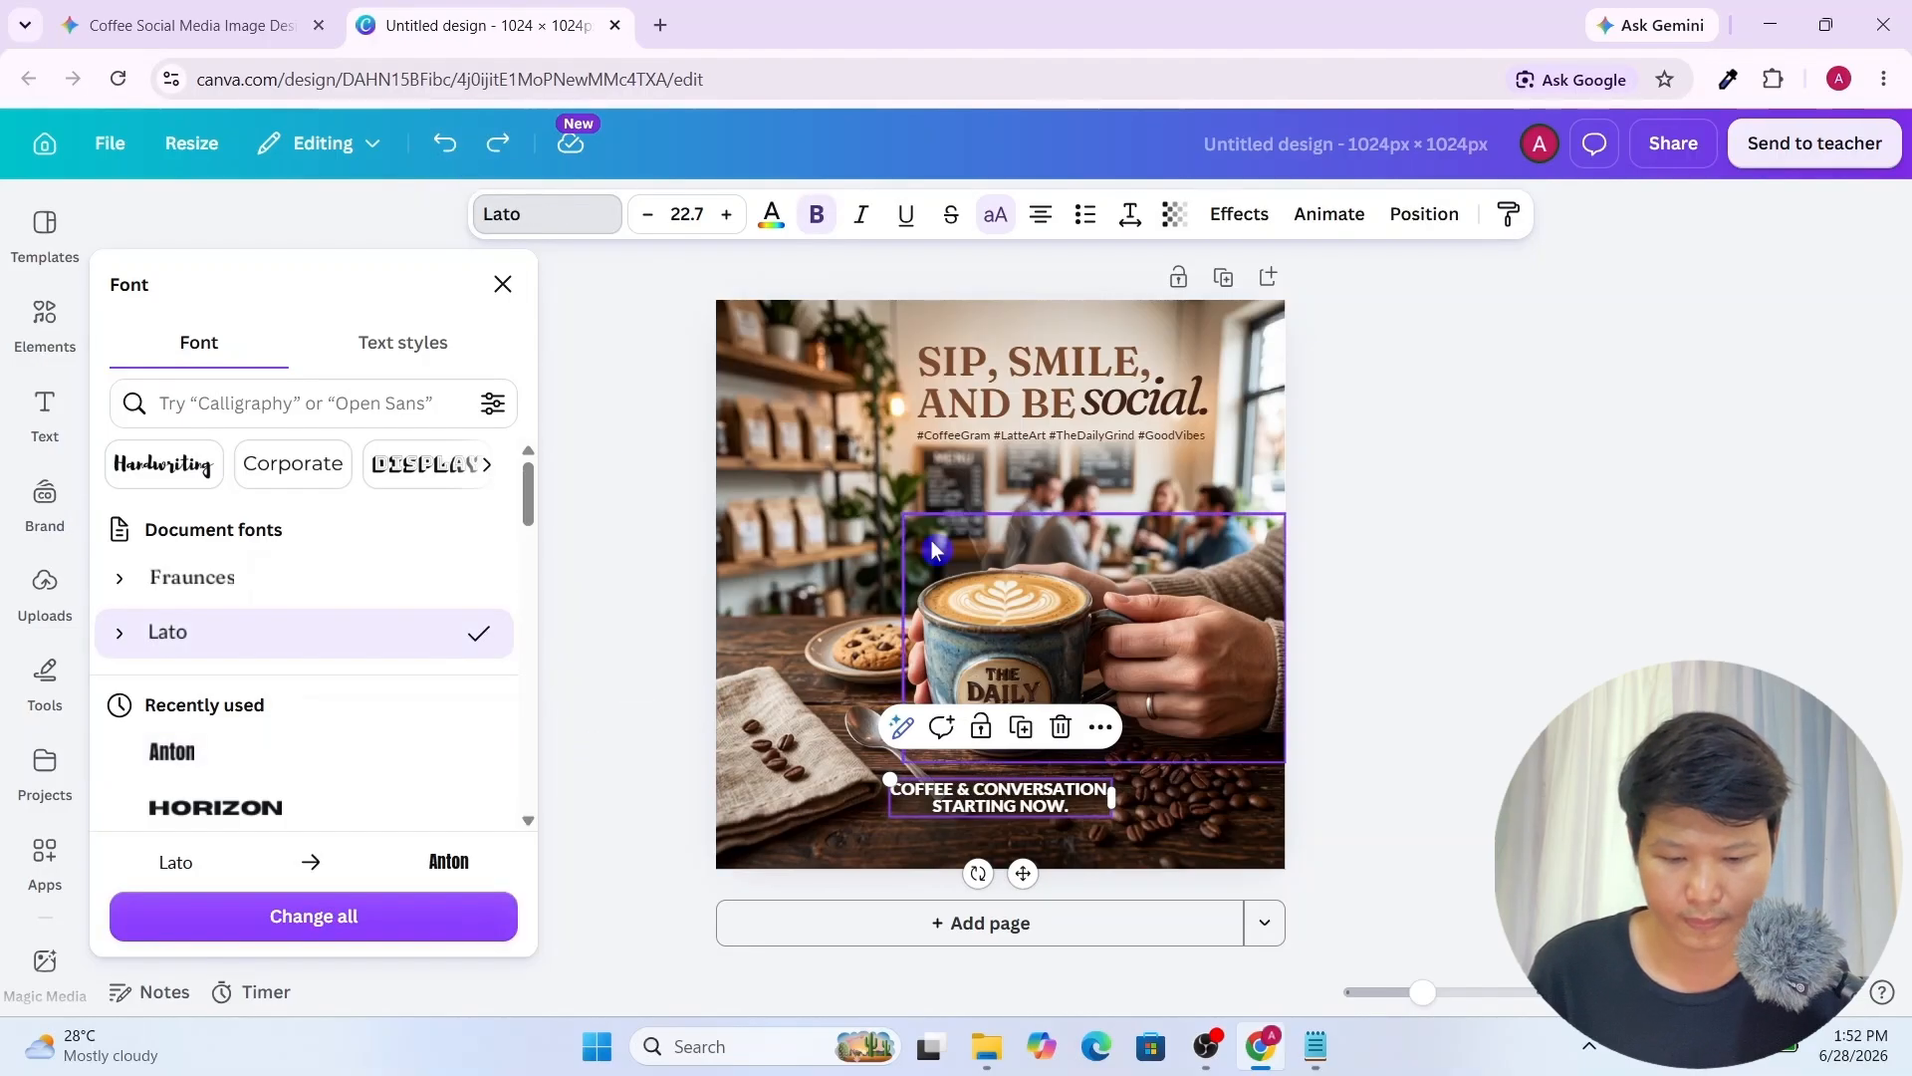
{"action": "left_click", "coordinate": [1572, 614]}
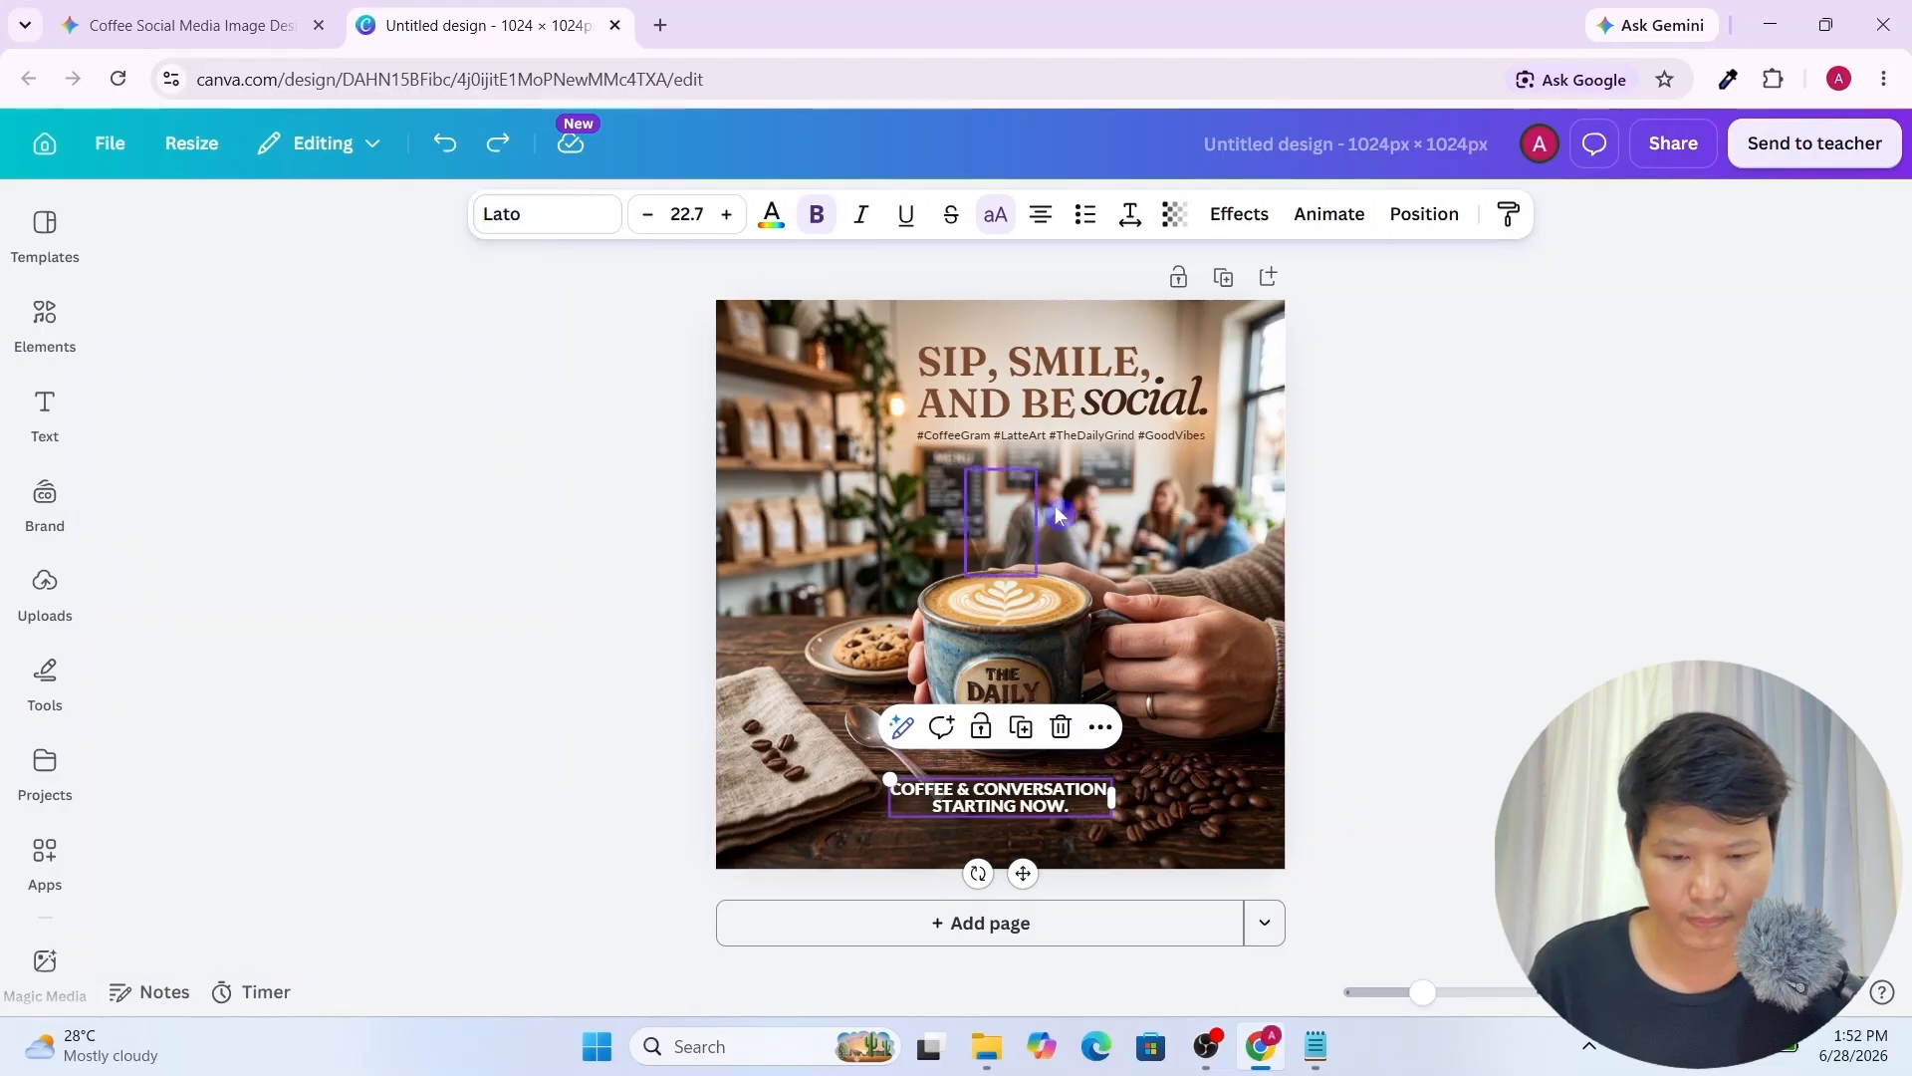
Examine the design's full layer list, from the text layers down to the background image
{"action": "left_click", "coordinate": [1036, 368]}
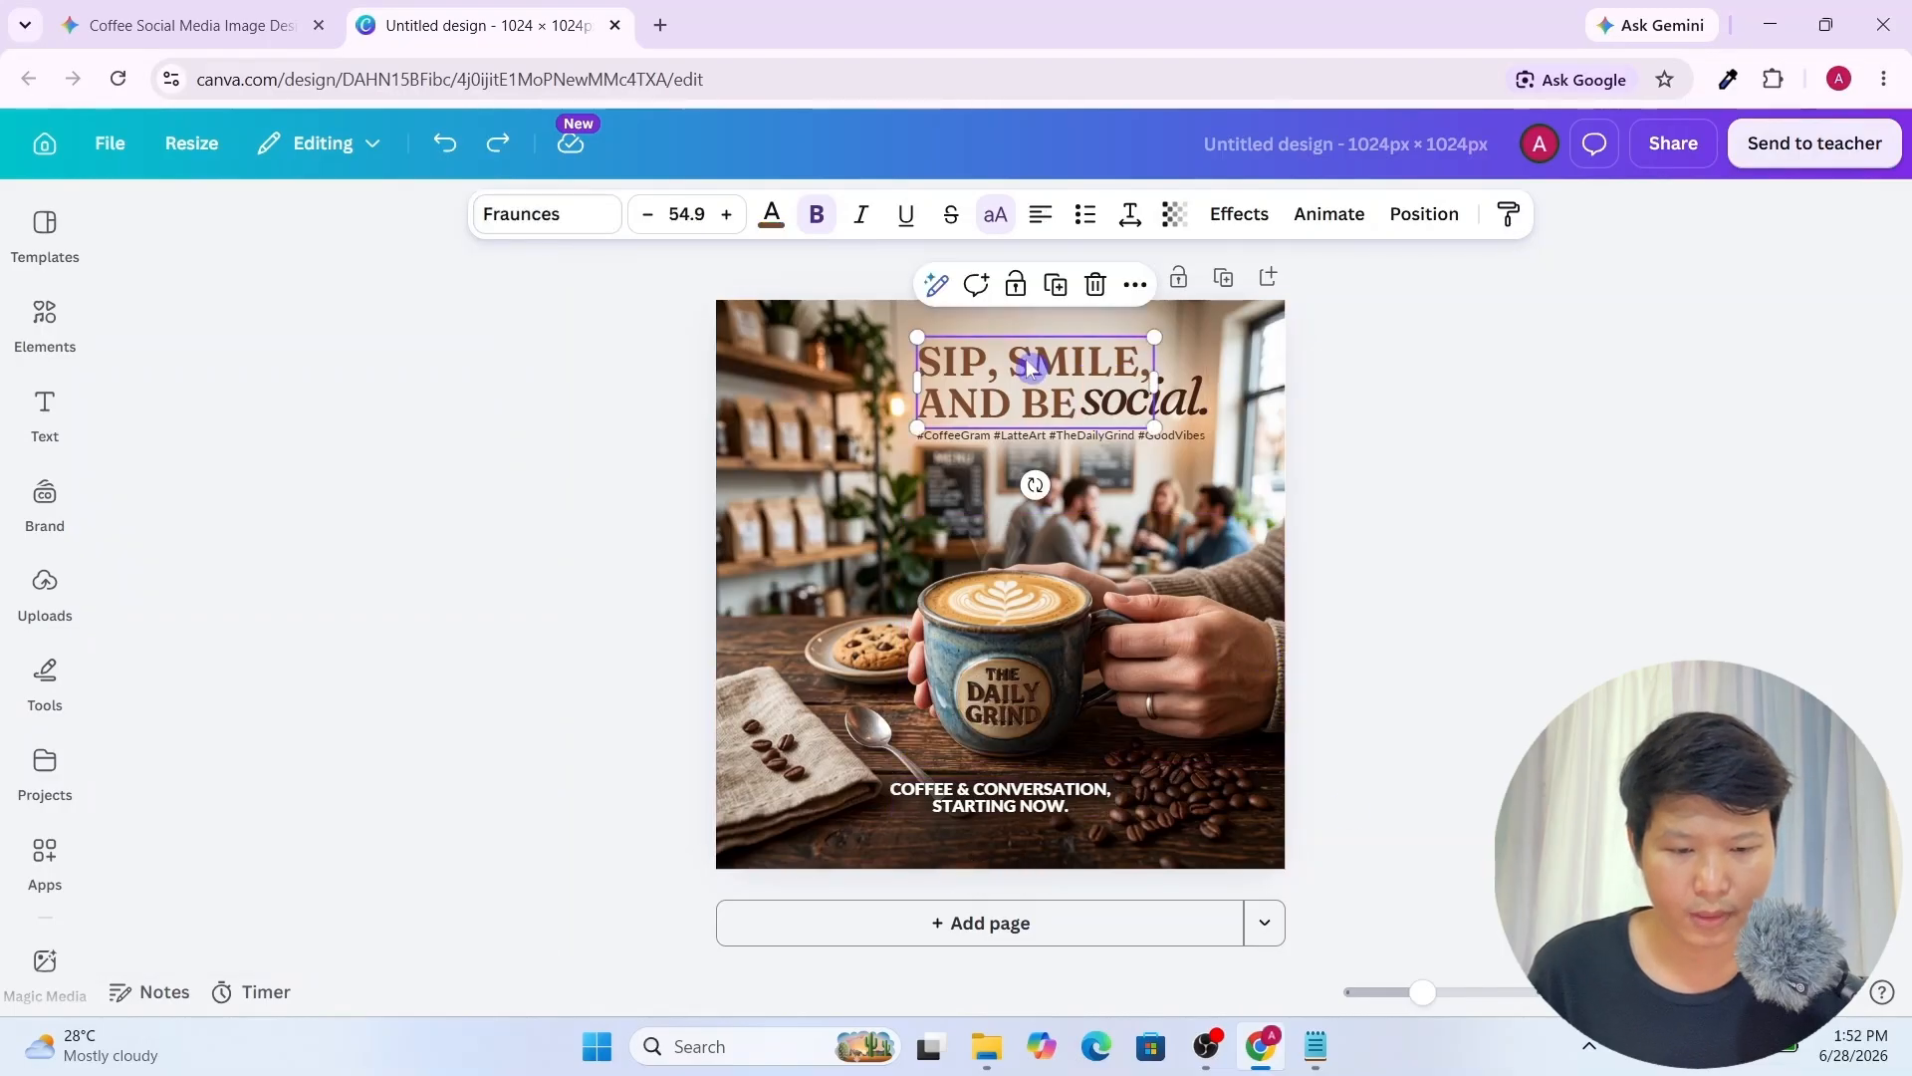
{"action": "left_click", "coordinate": [1424, 215]}
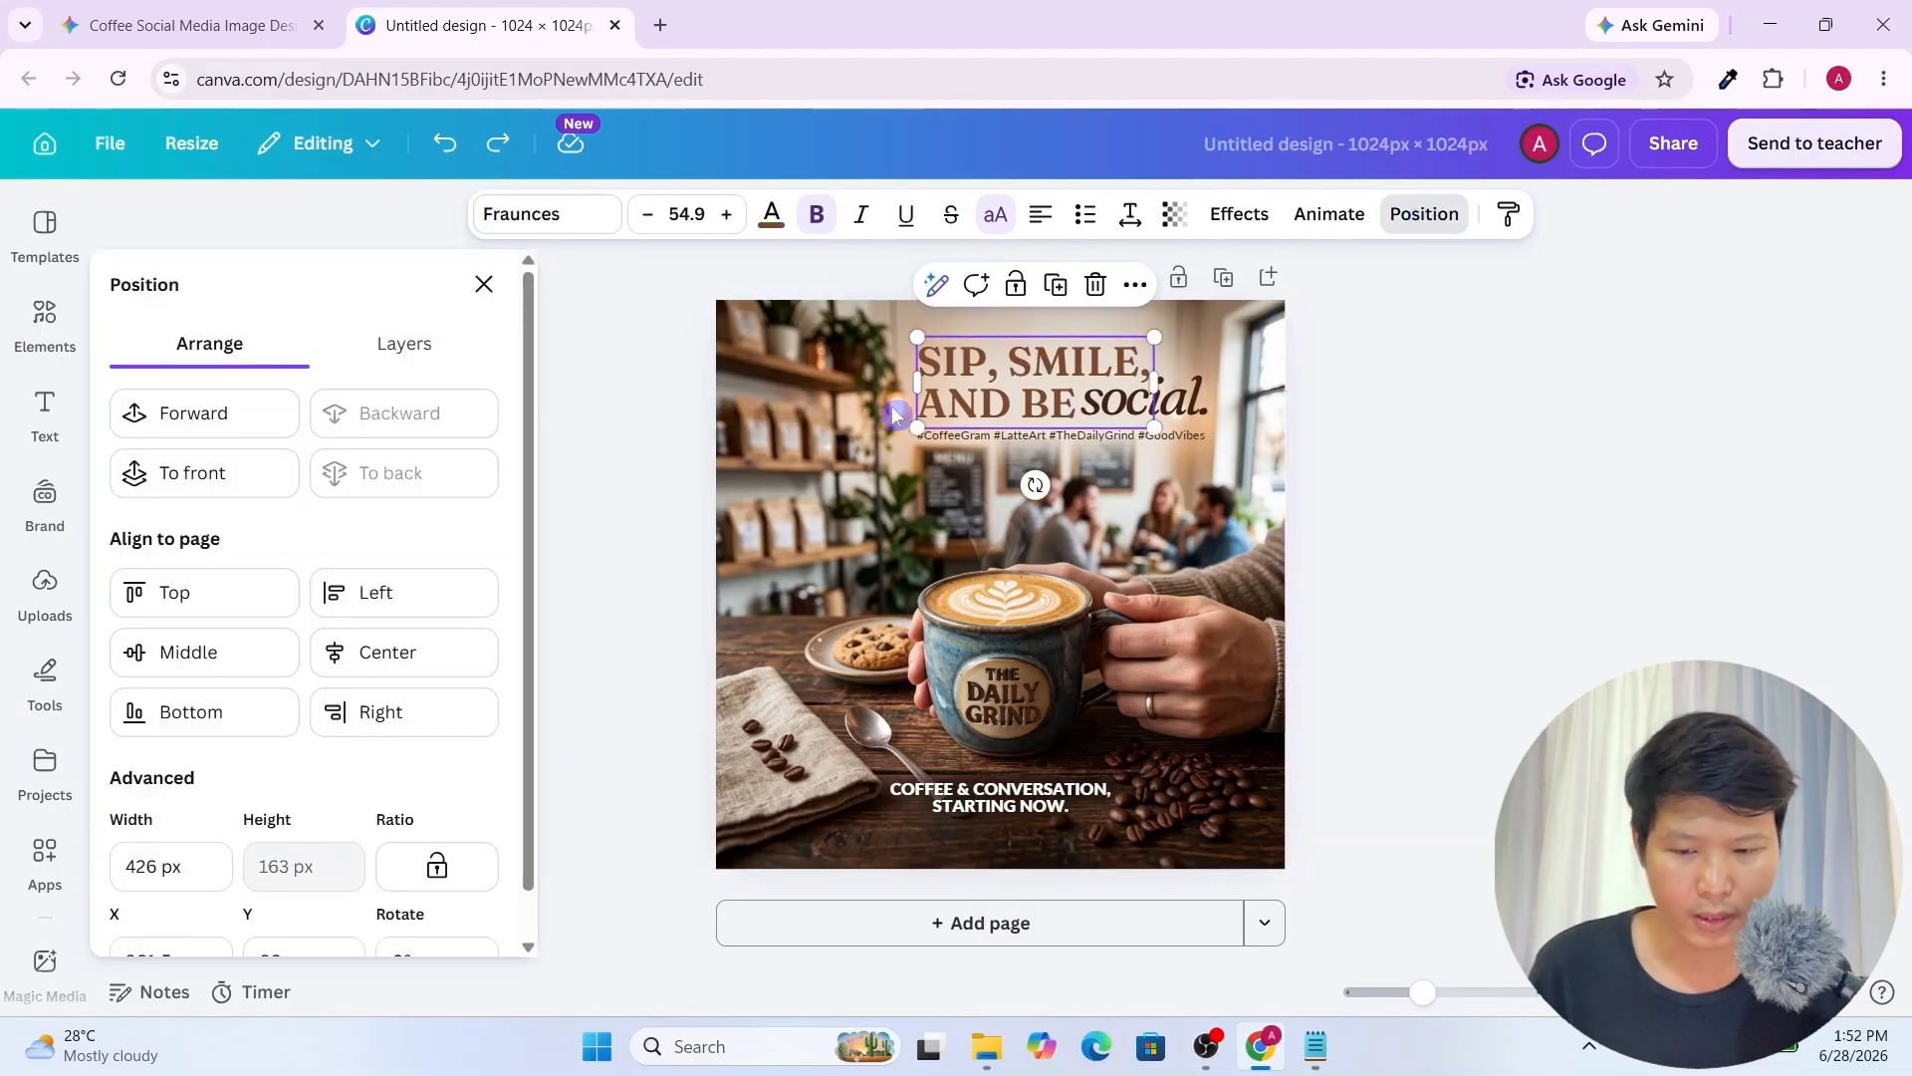
{"action": "left_click", "coordinate": [455, 352]}
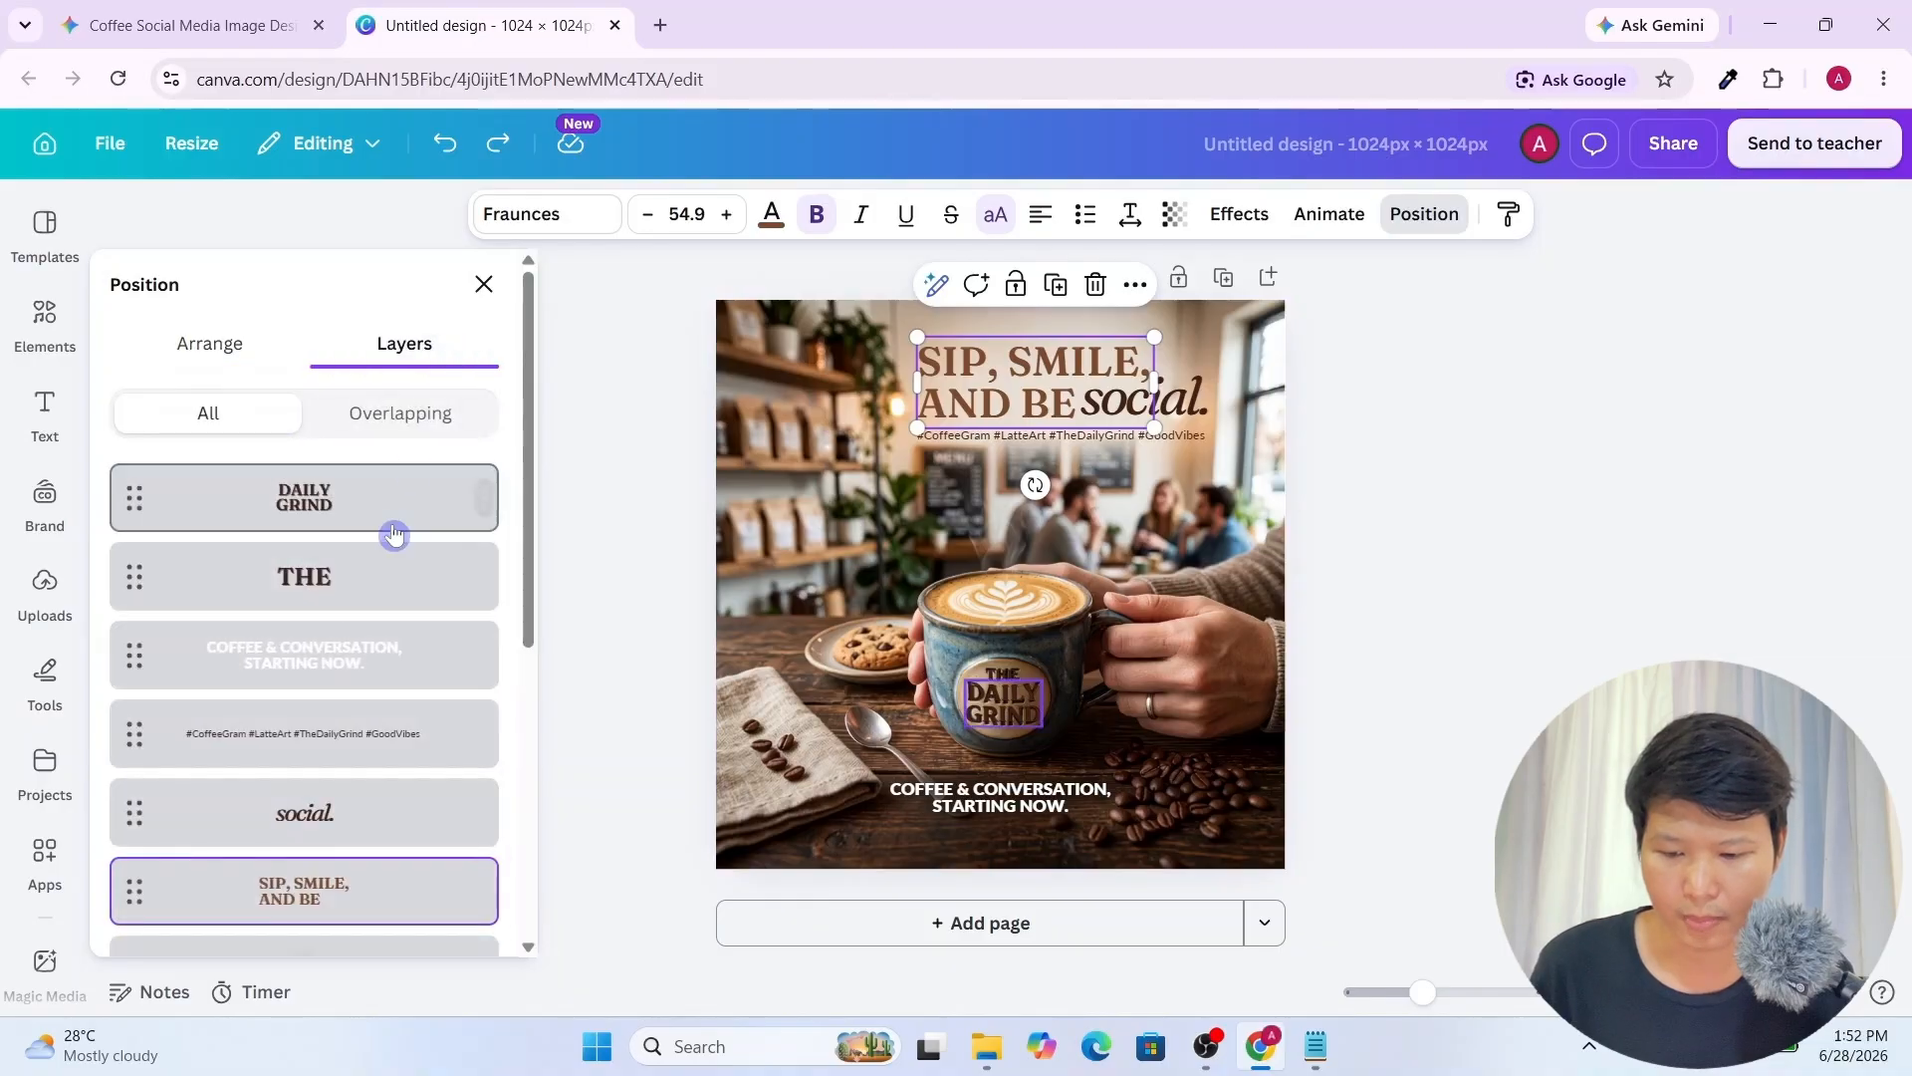
{"action": "scroll", "coordinate": [388, 686], "scroll_direction": "down", "scroll_amount": 3}
{"action": "scroll", "coordinate": [388, 685], "scroll_direction": "down", "scroll_amount": 3}
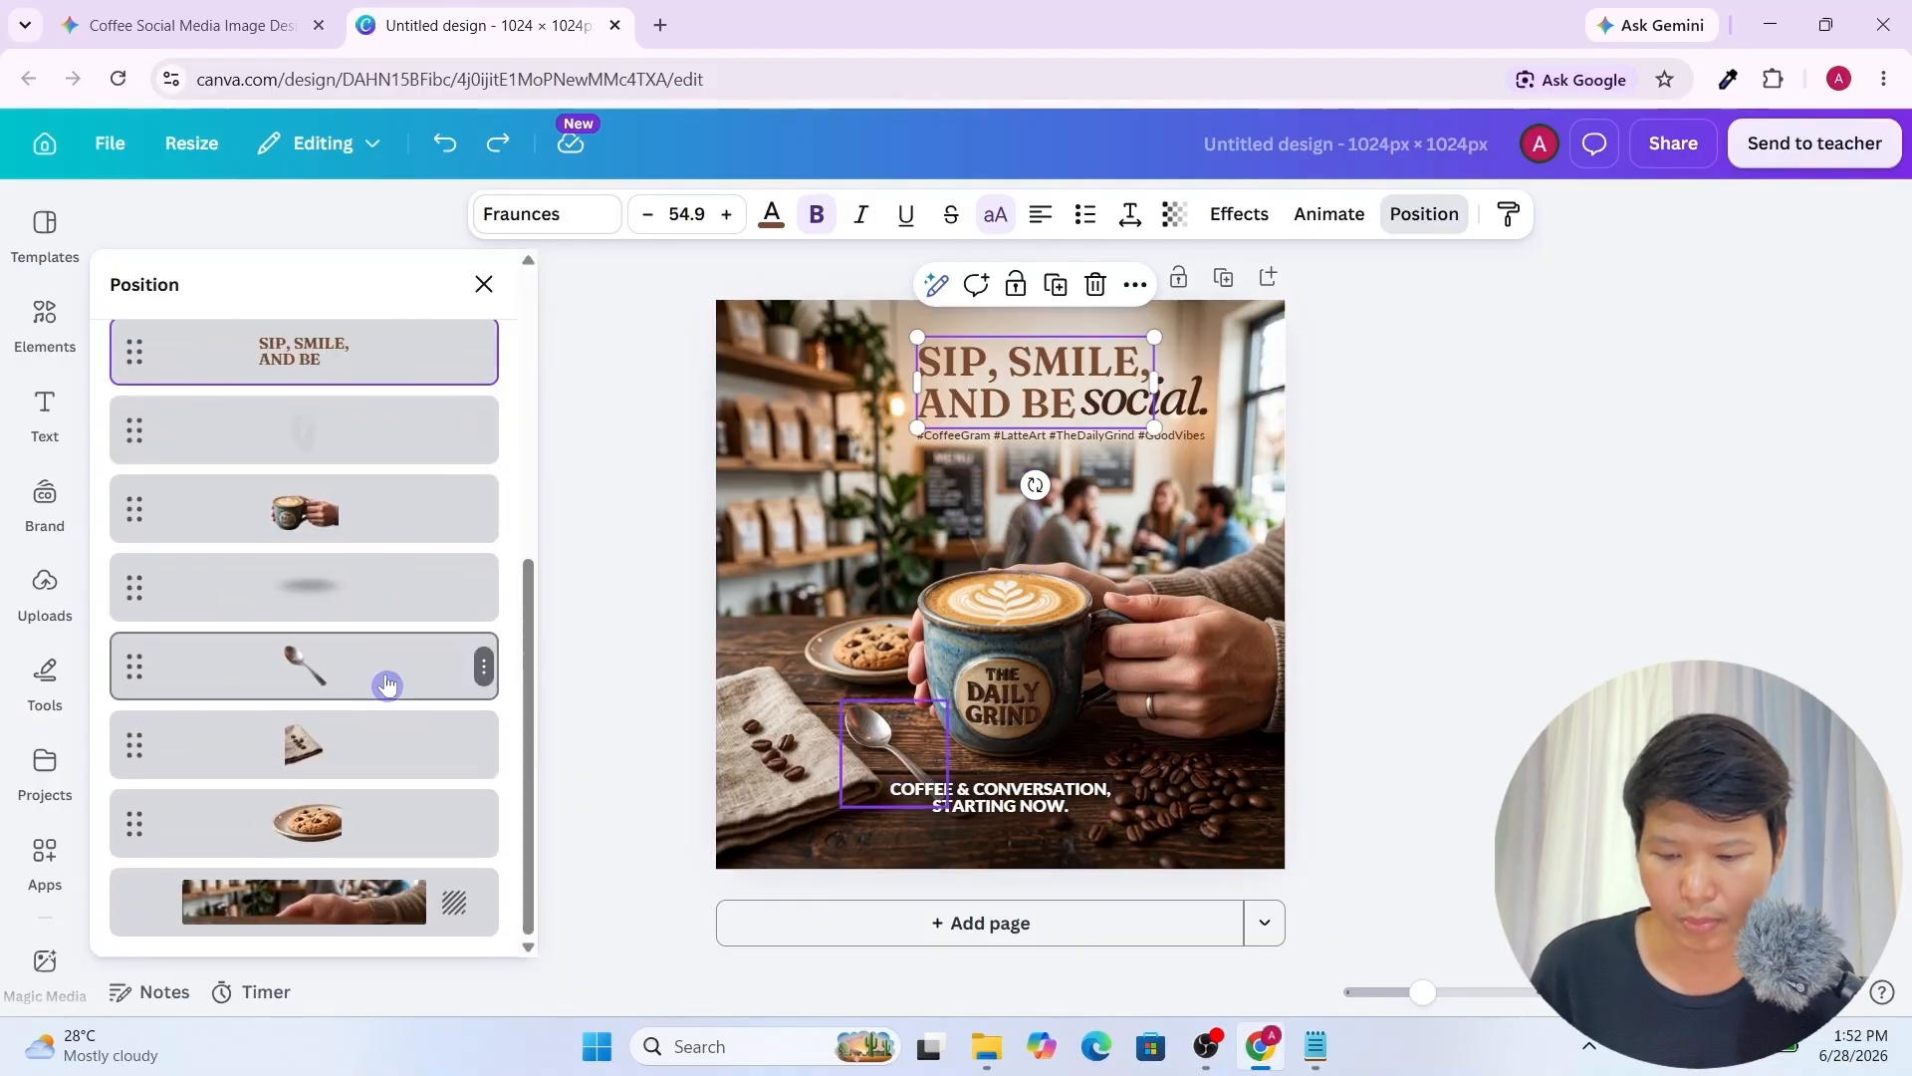
{"action": "scroll", "coordinate": [316, 542], "scroll_direction": "up", "scroll_amount": 6}
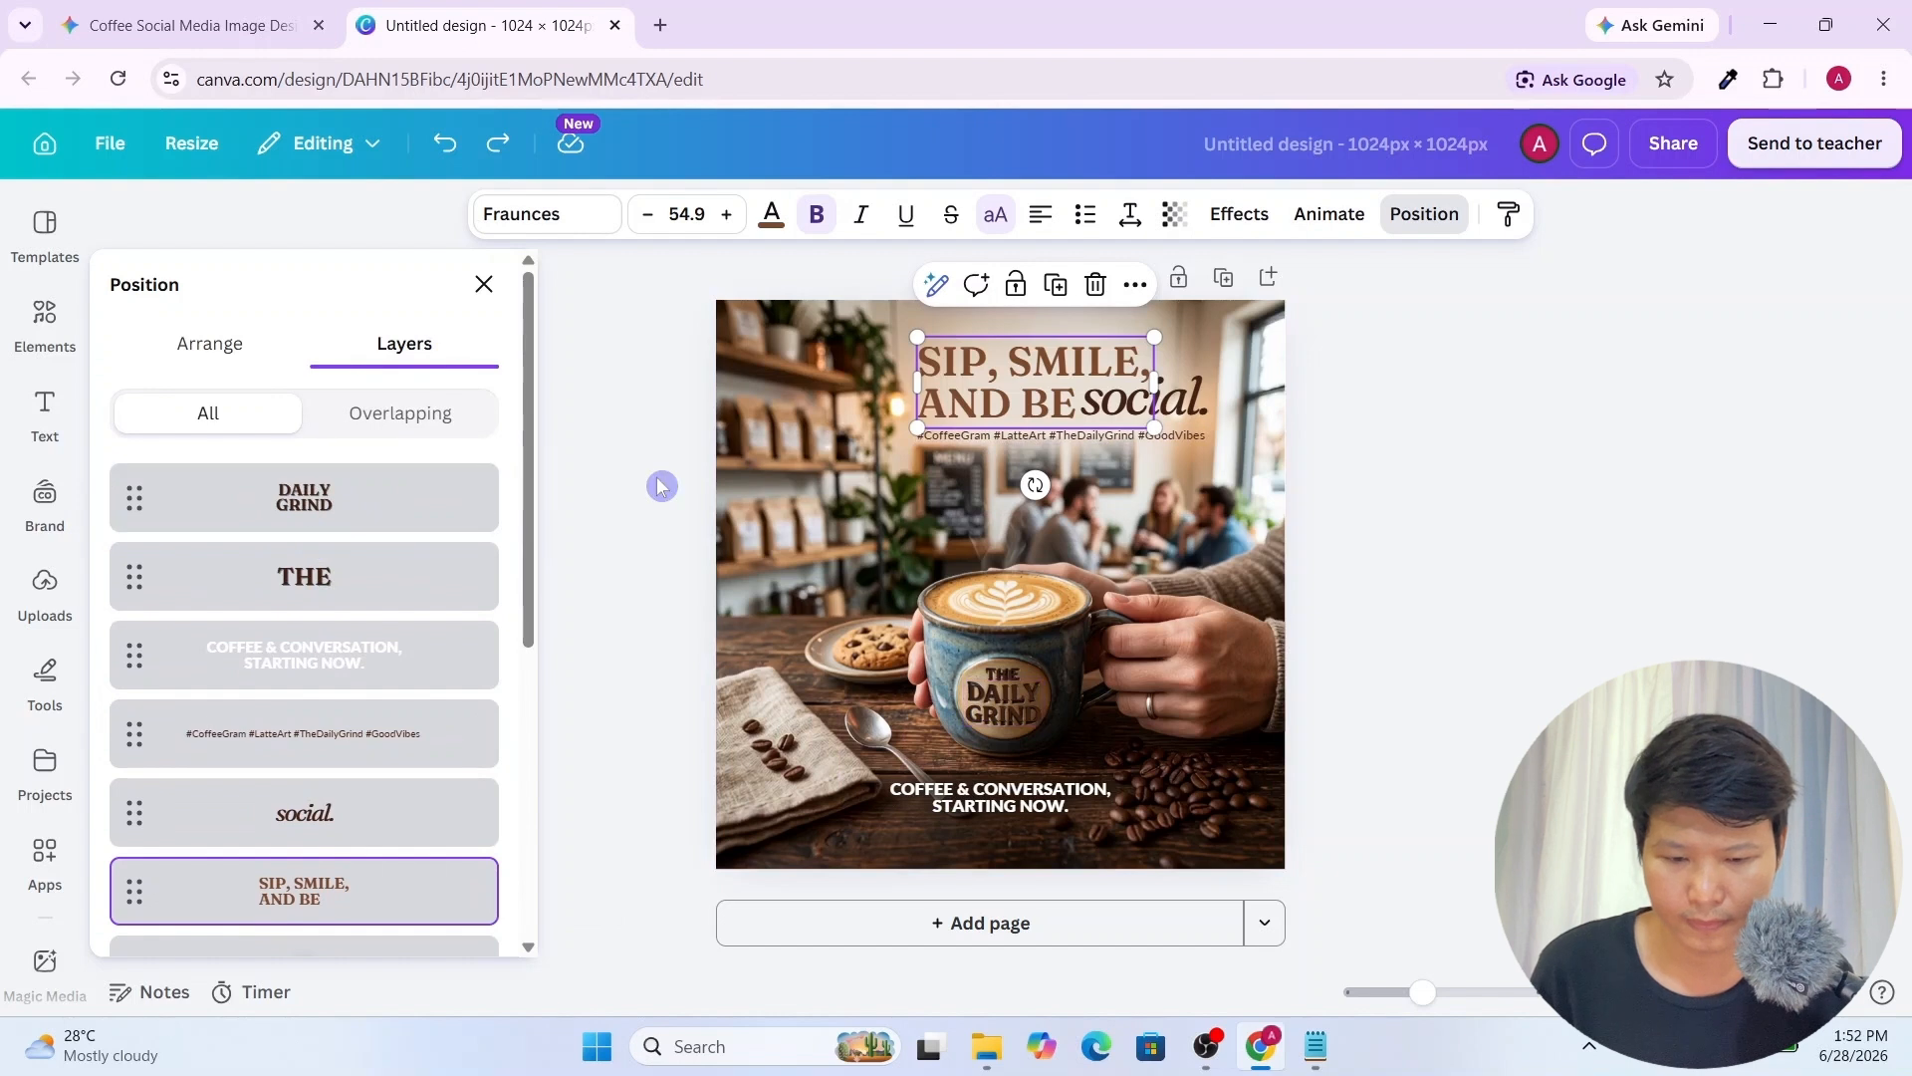
{"action": "left_click", "coordinate": [1383, 549]}
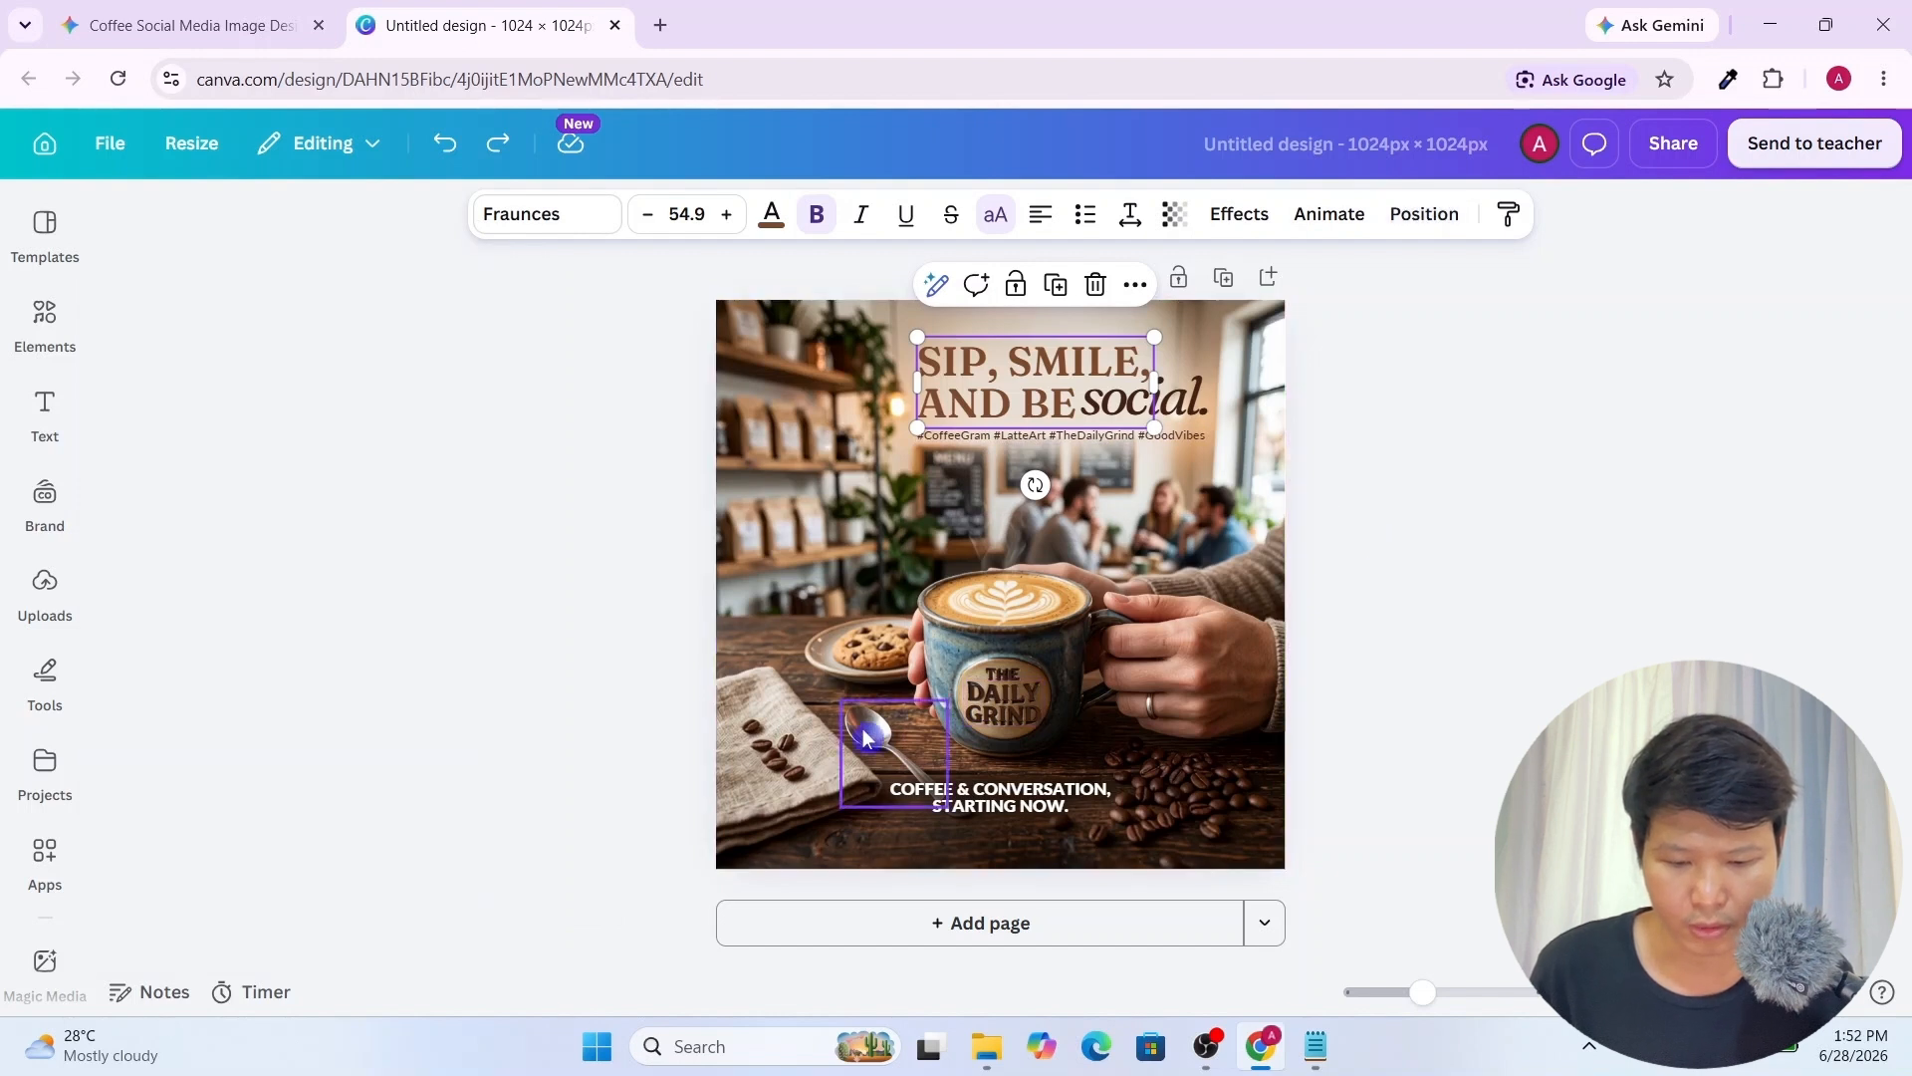
Nudge the spoon slightly, undo the move, and deselect it
{"action": "mouse_move", "coordinate": [869, 730]}
{"action": "left_mouse_down"}
{"action": "mouse_move", "coordinate": [822, 797]}
{"action": "mouse_move", "coordinate": [640, 730]}
{"action": "mouse_move", "coordinate": [868, 735]}
{"action": "left_mouse_up"}
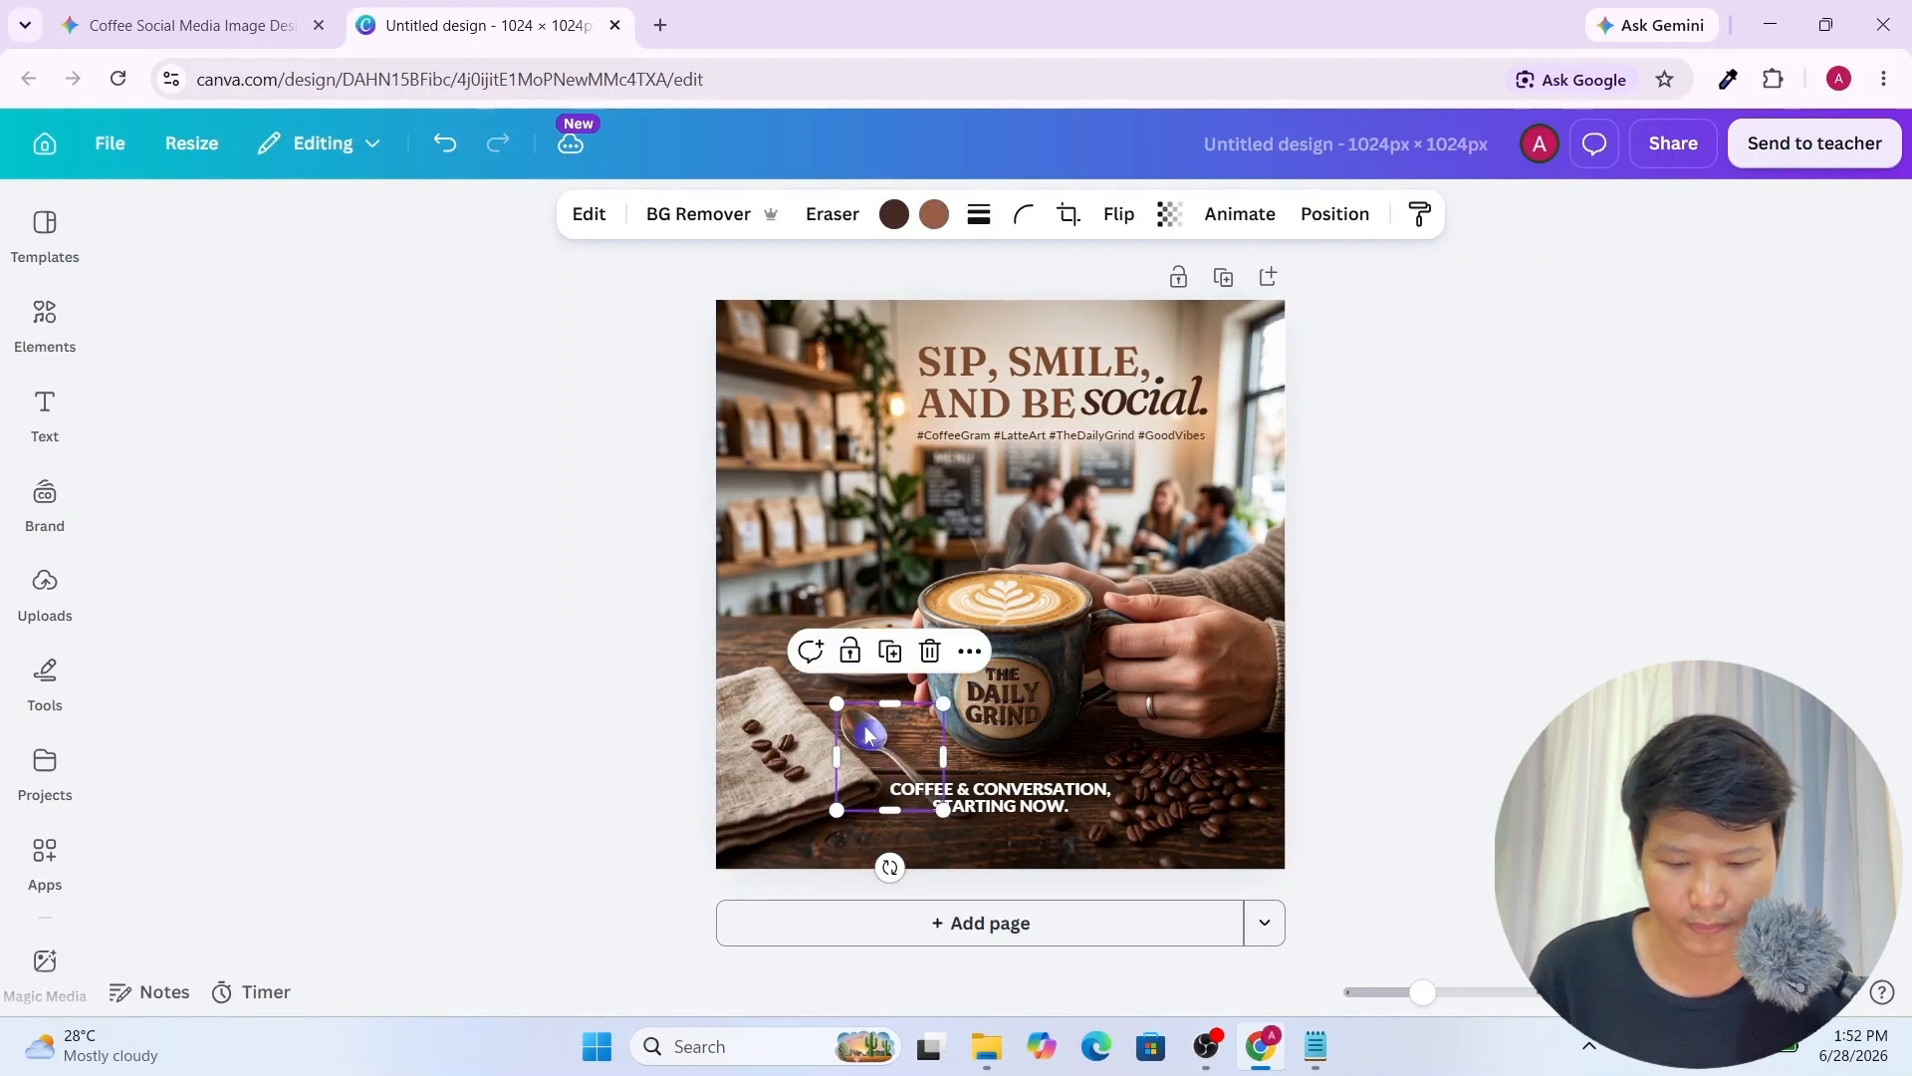
{"action": "left_click", "coordinate": [445, 145]}
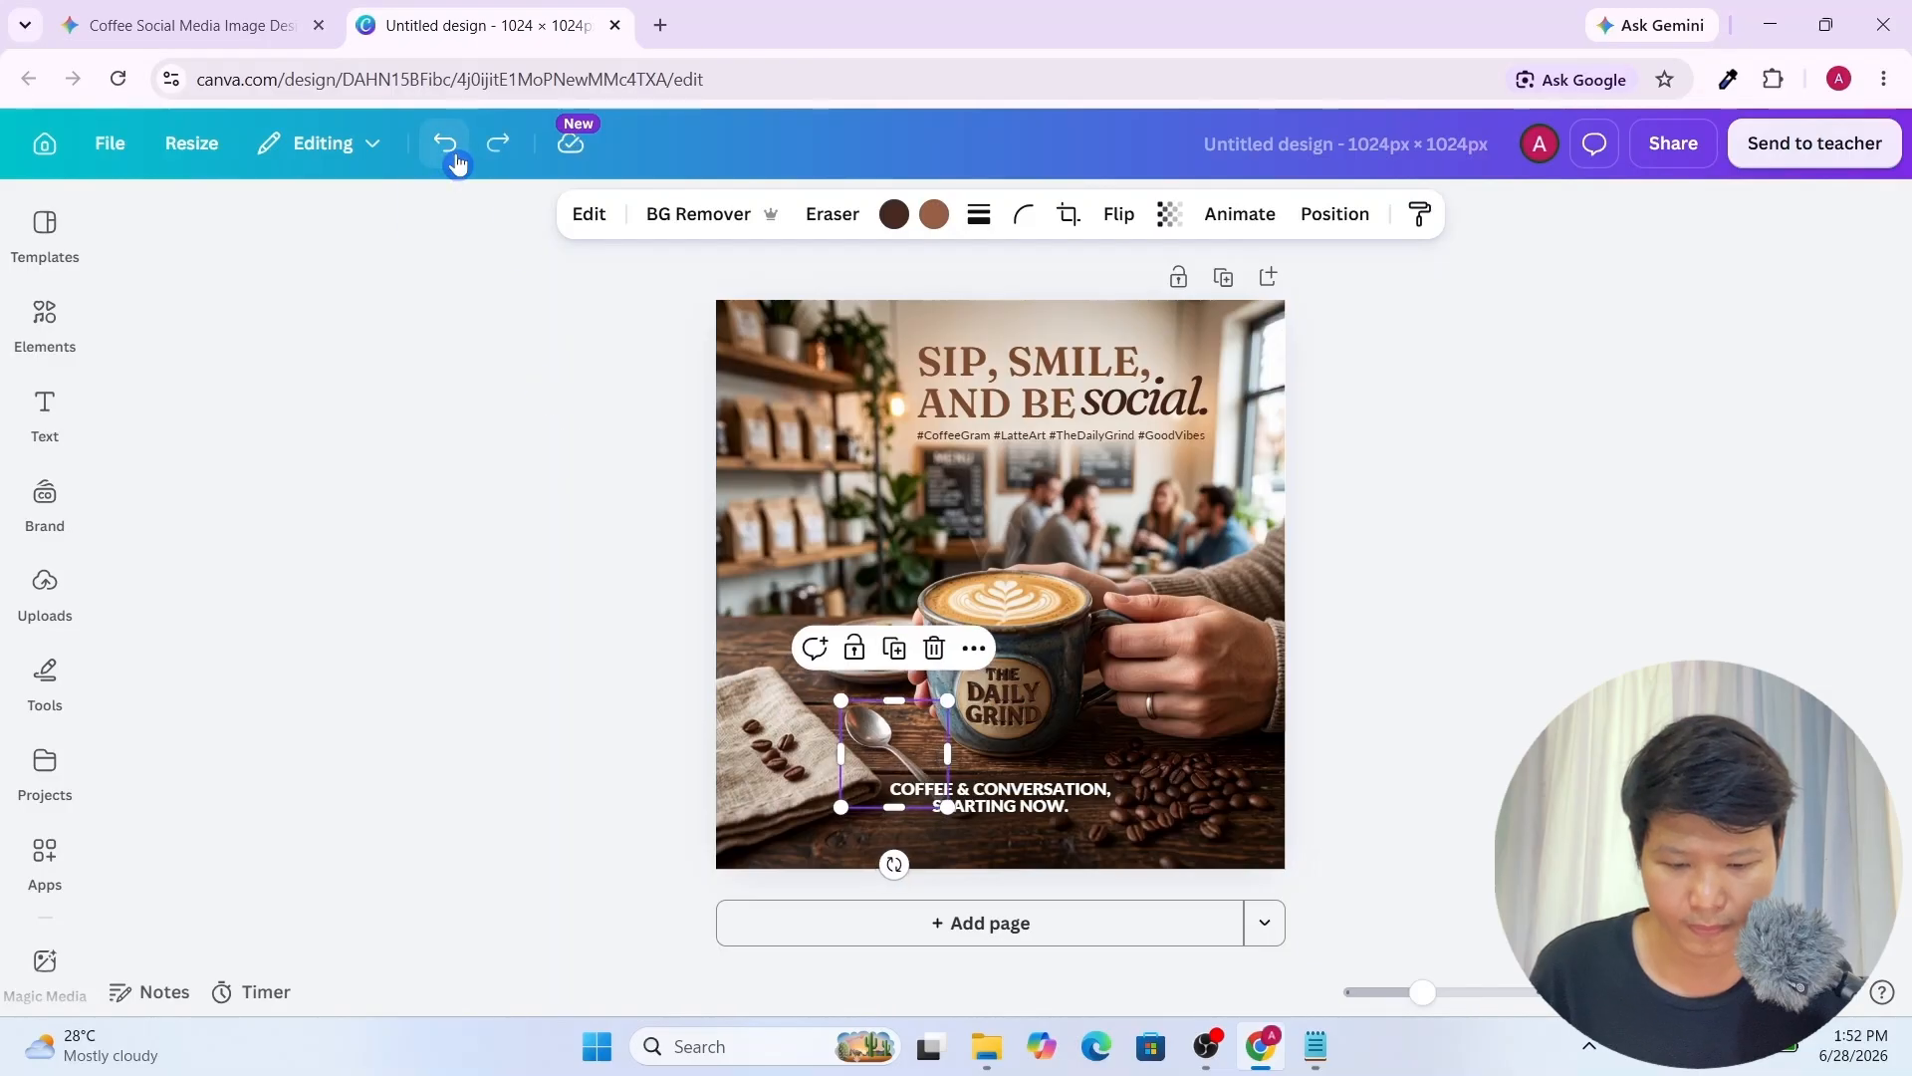
{"action": "left_click", "coordinate": [1464, 550]}
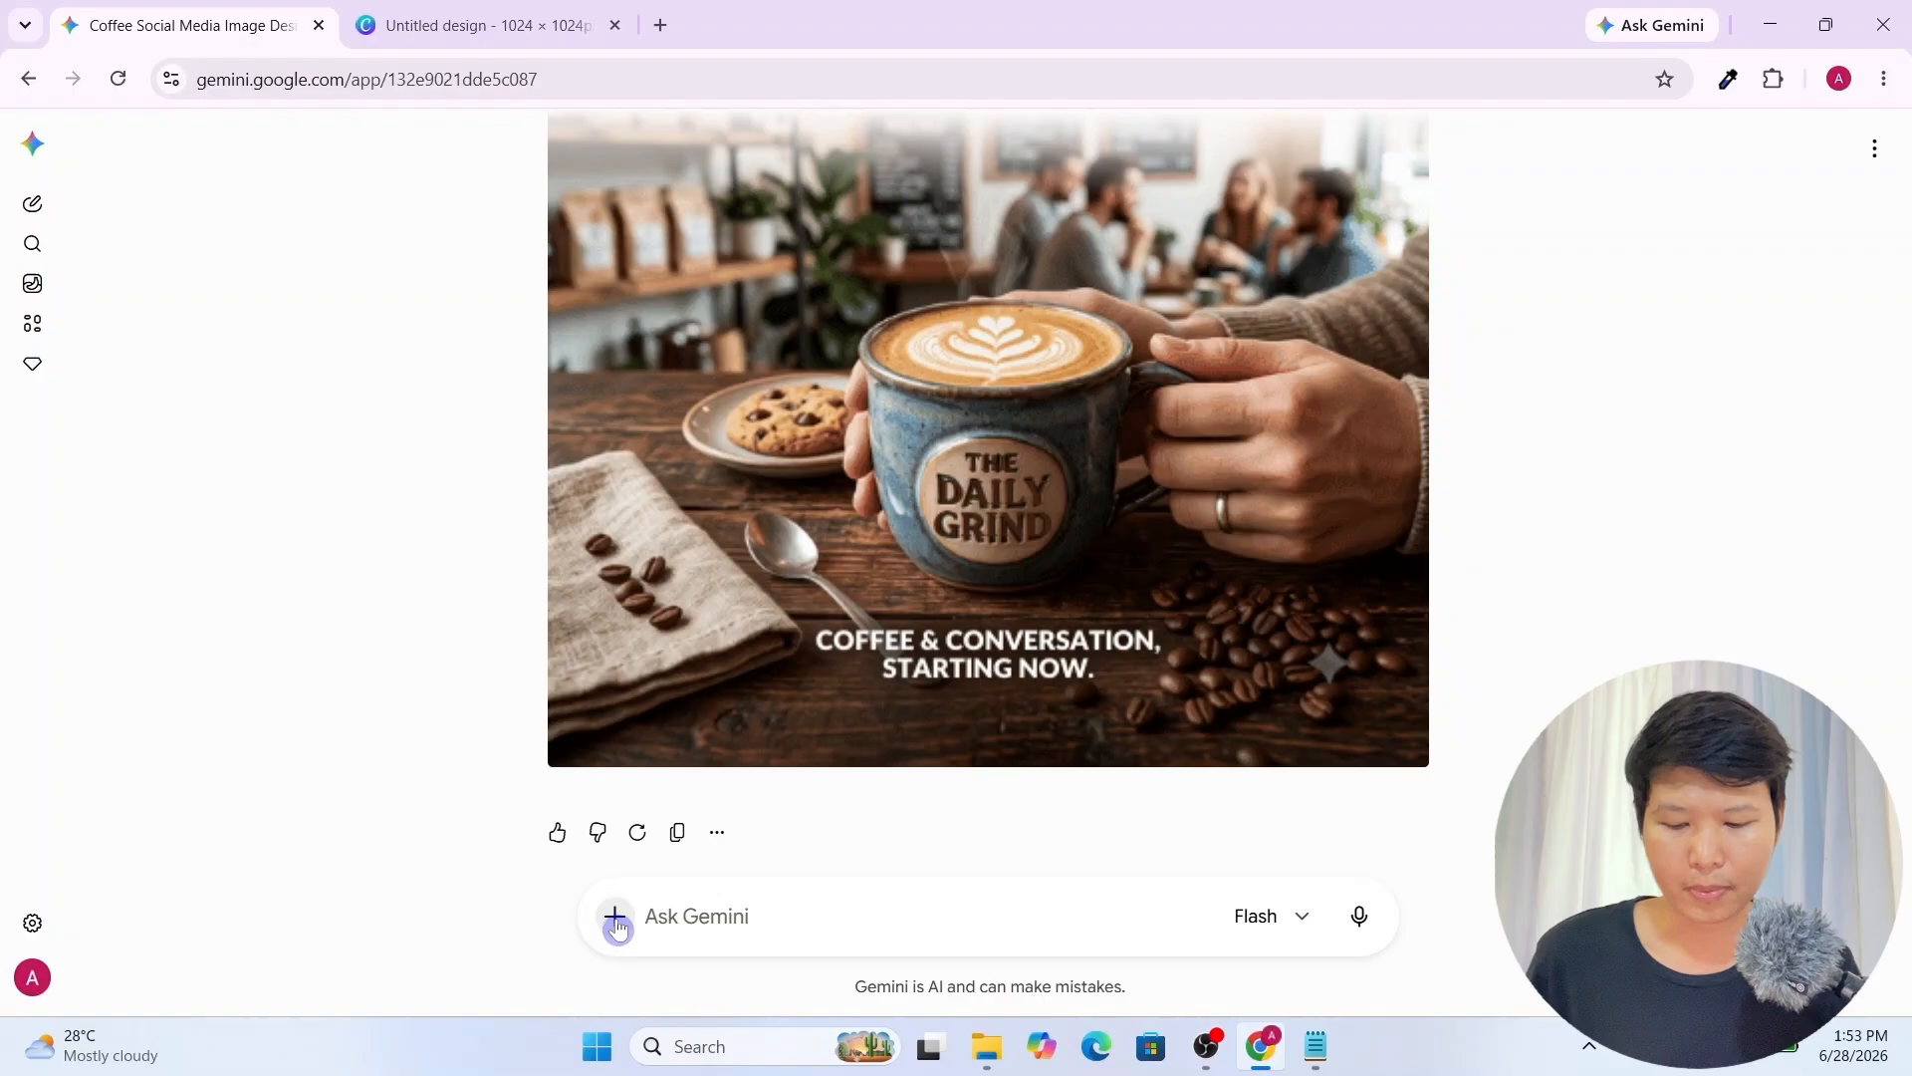
Attach the Coffee image from the Downloads folder to a new message in the Gemini chat
{"action": "left_click", "coordinate": [617, 917]}
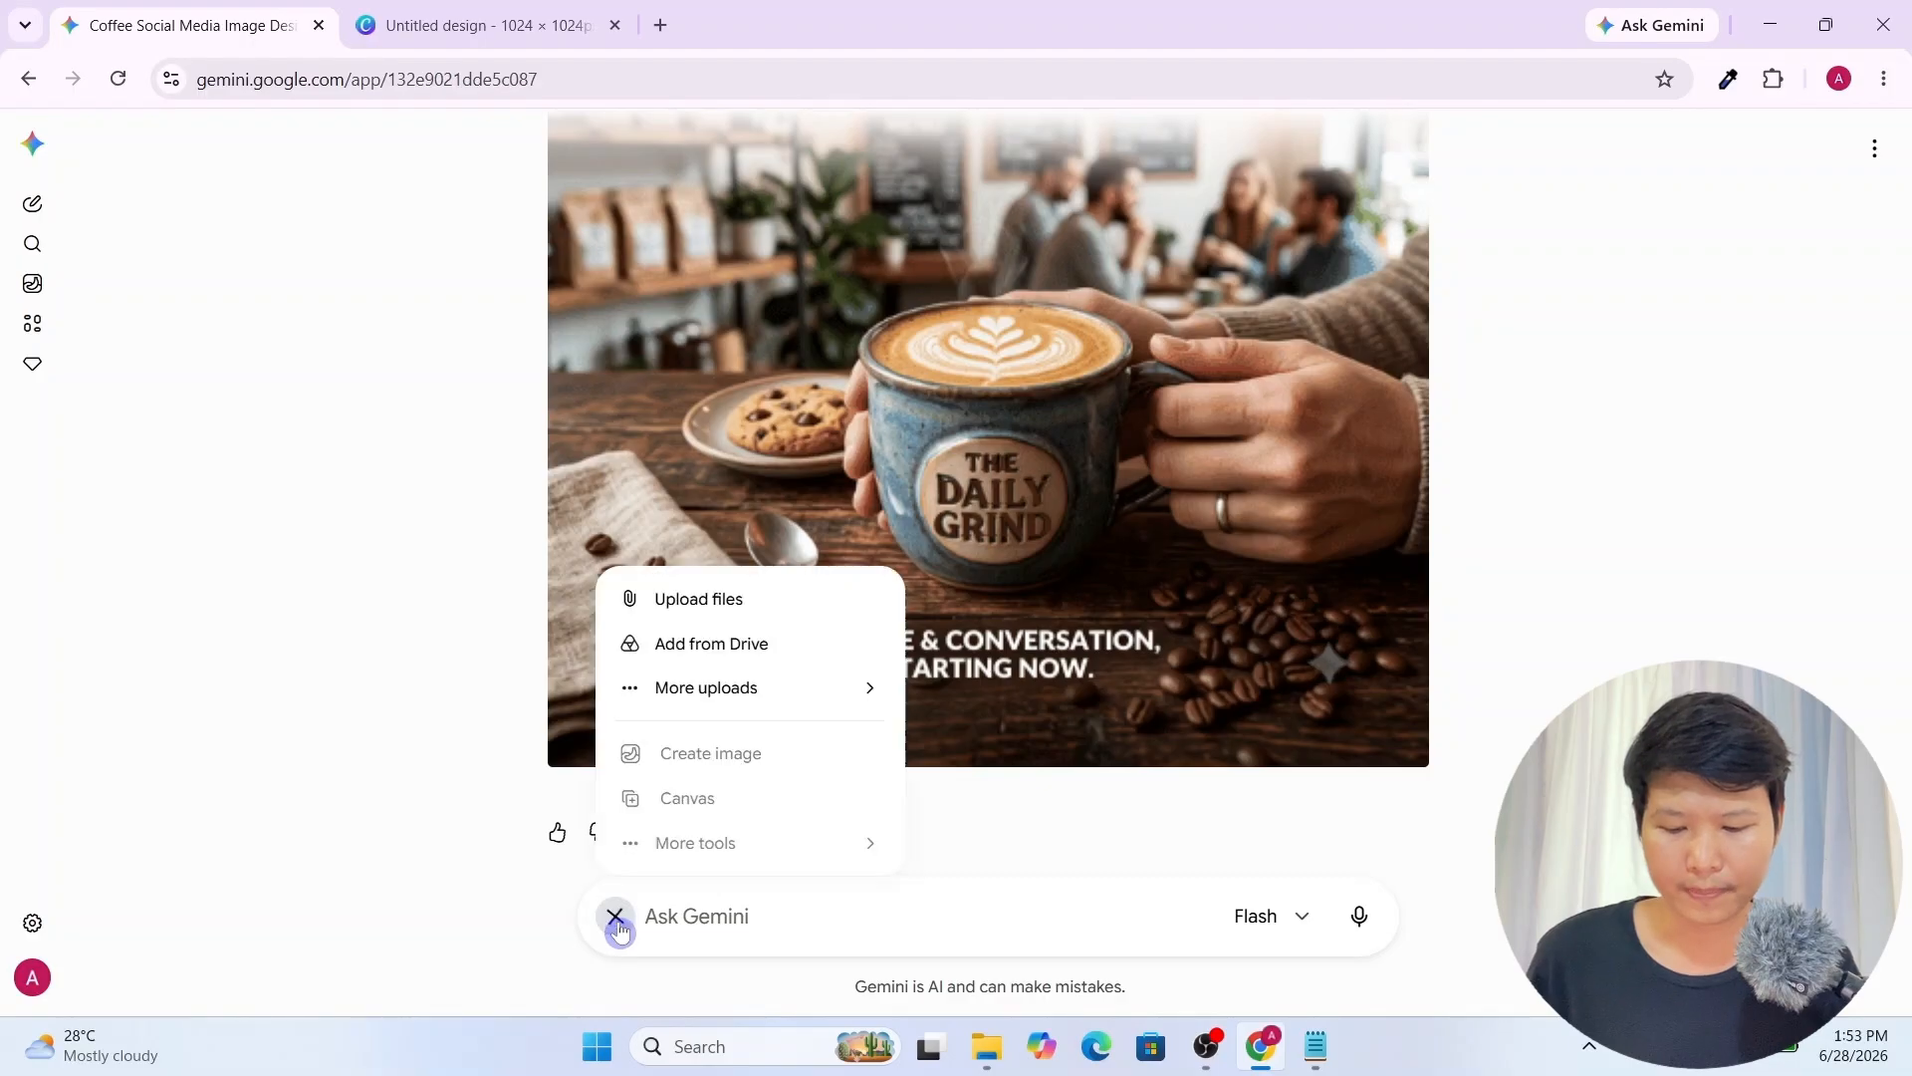
{"action": "left_click", "coordinate": [717, 602]}
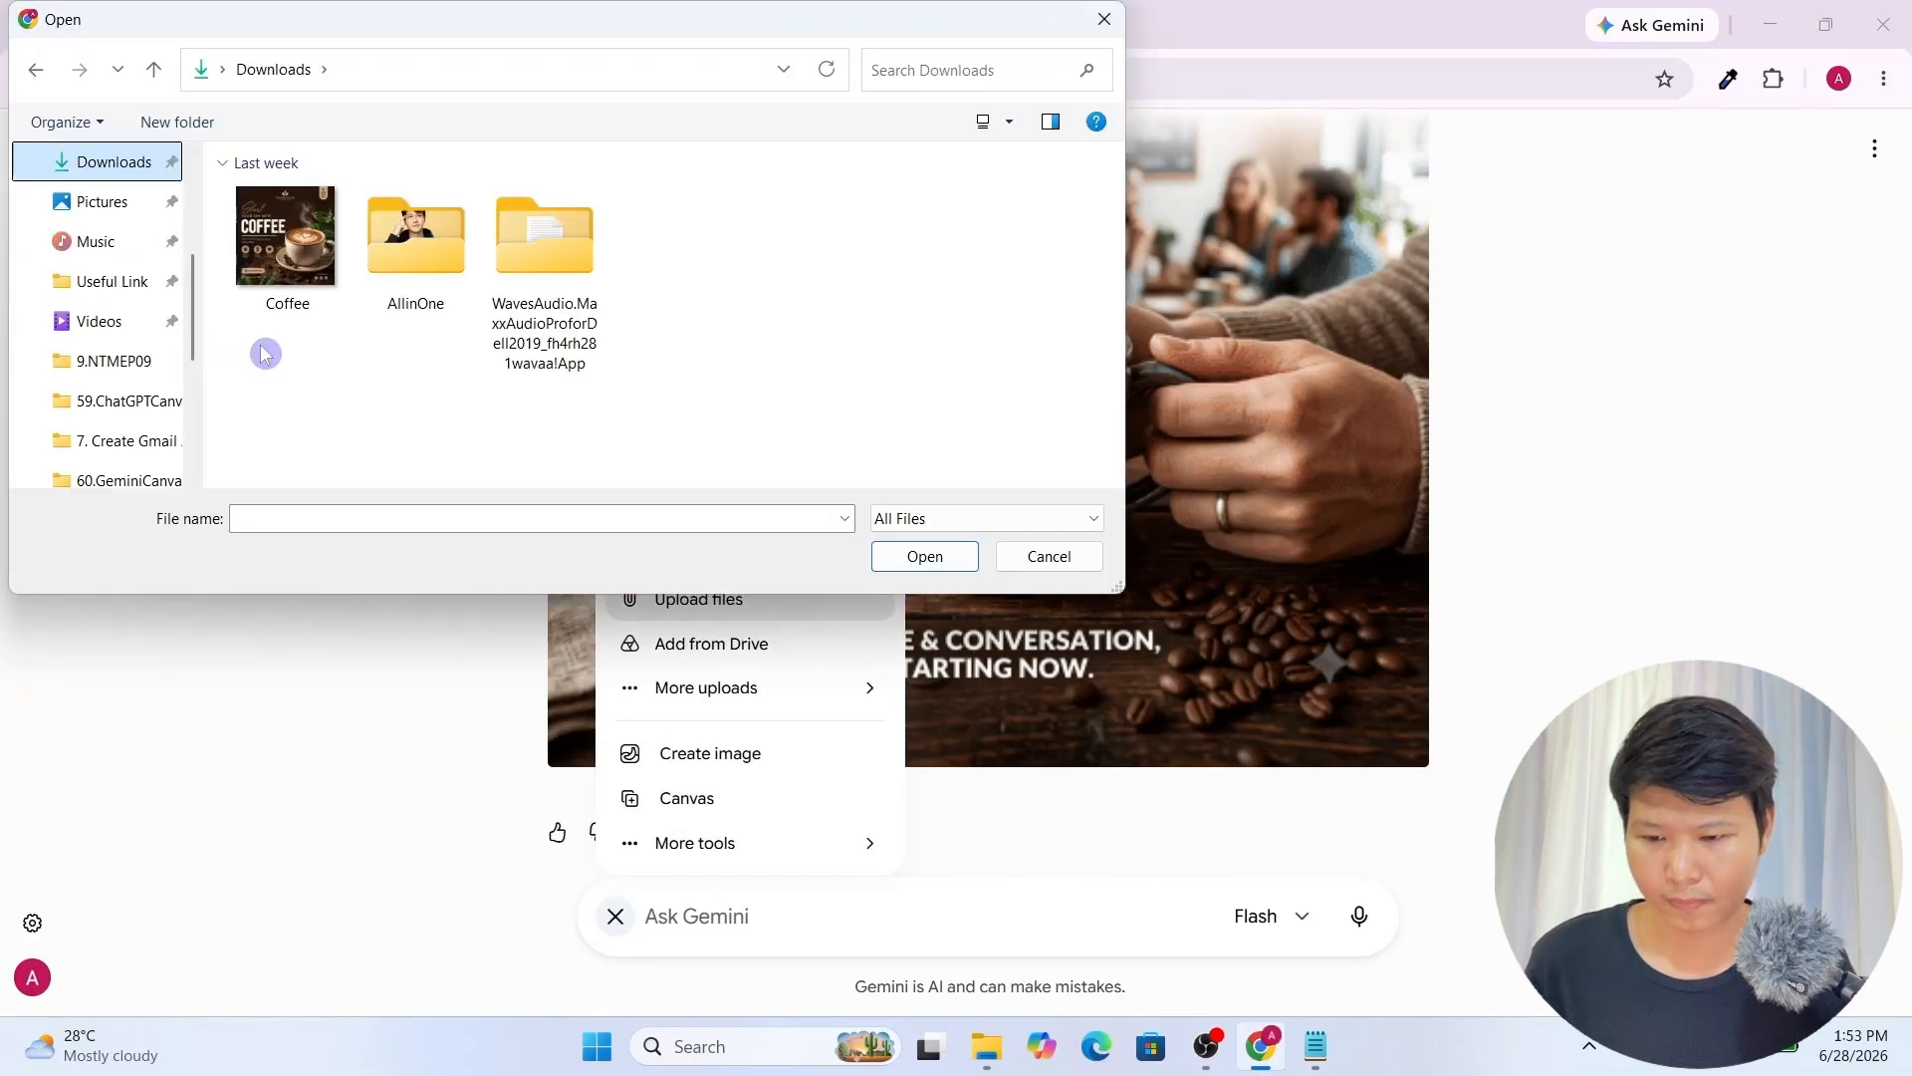
{"action": "left_click", "coordinate": [294, 267]}
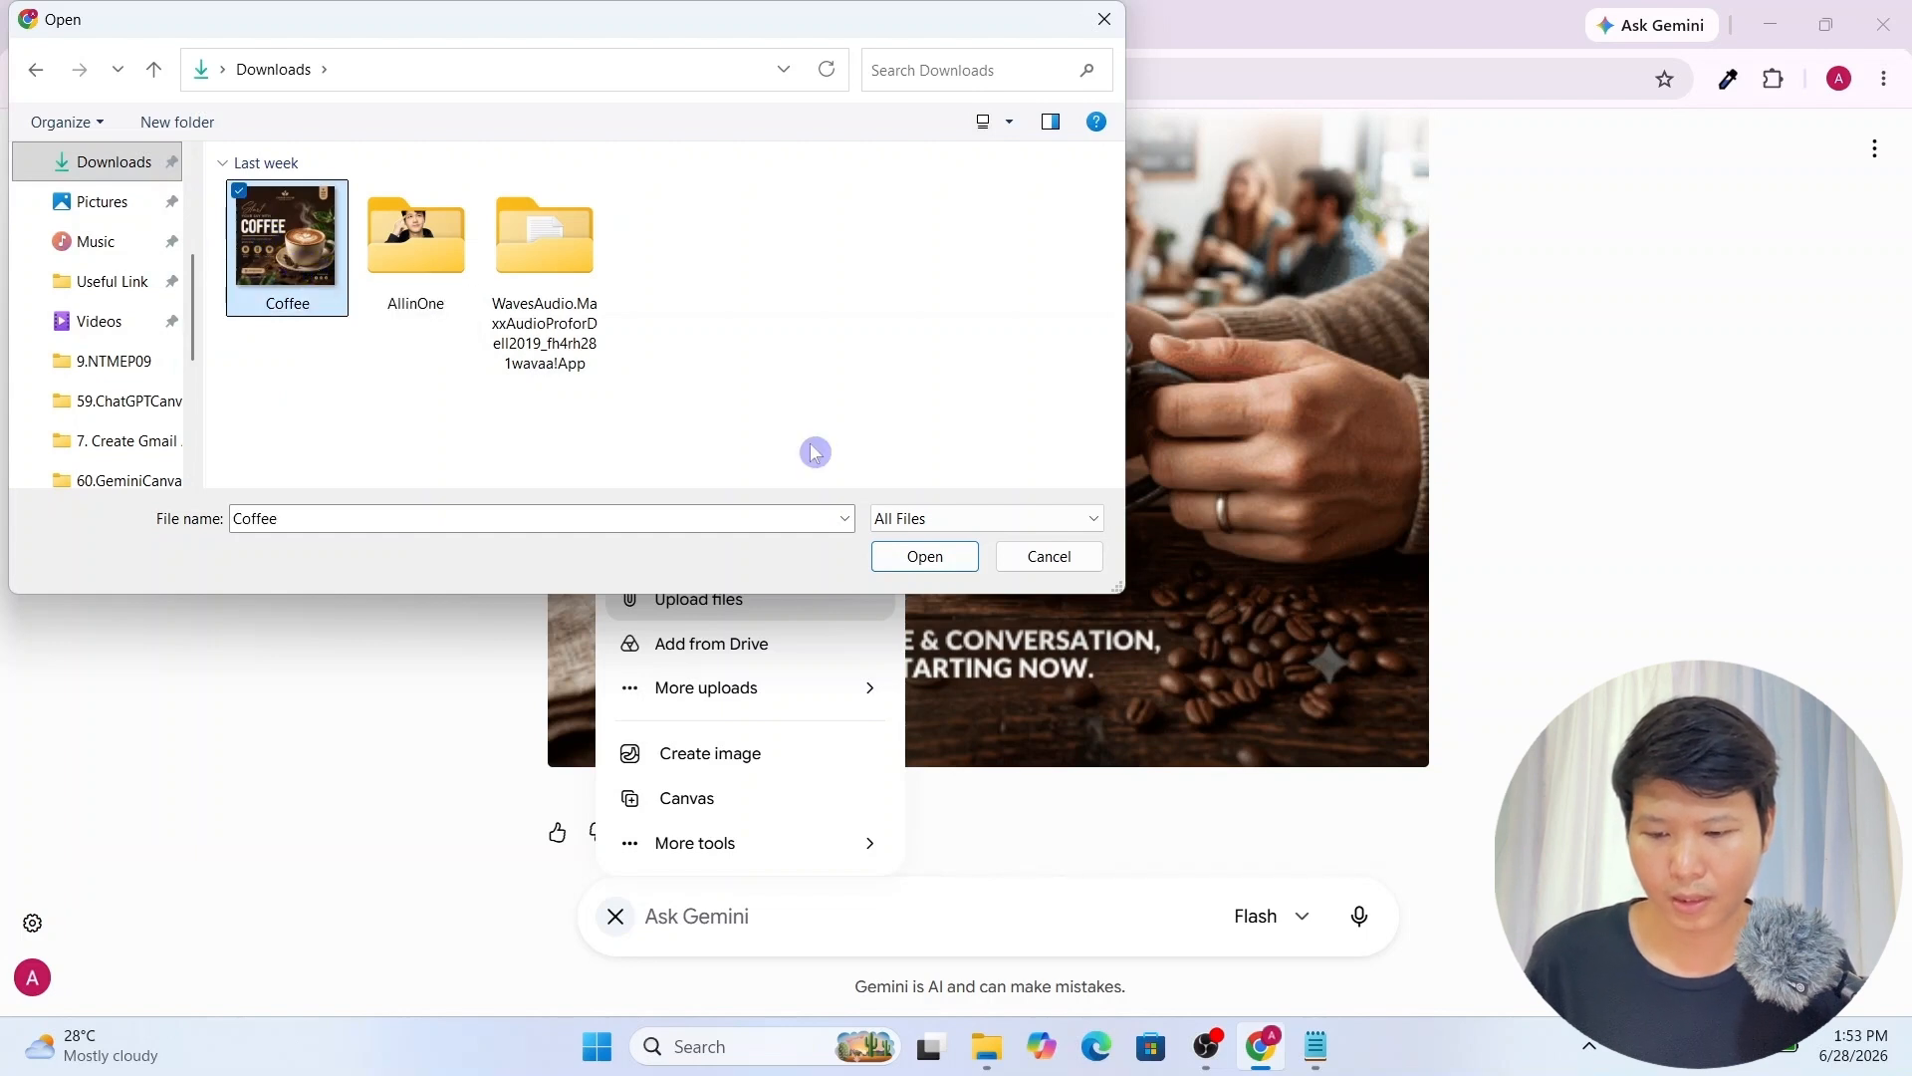
{"action": "left_click", "coordinate": [925, 556]}
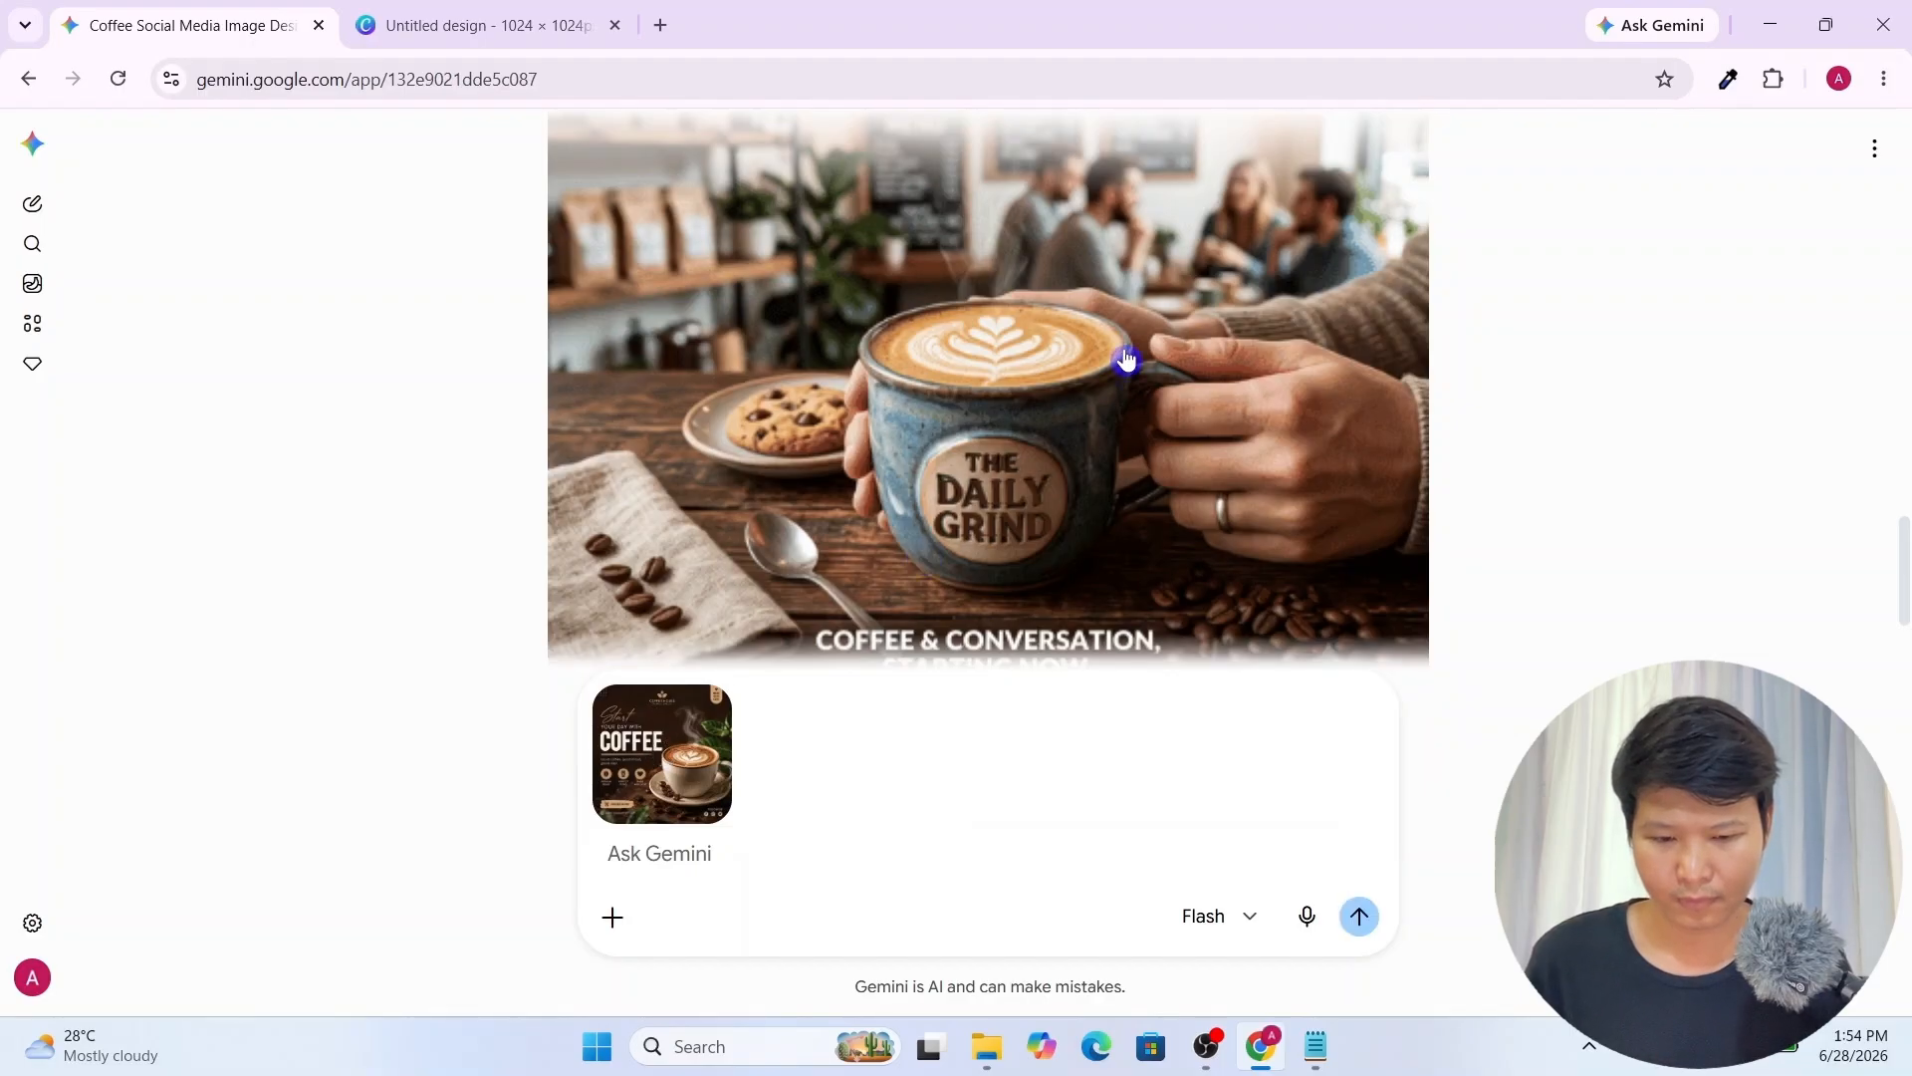
{"action": "scroll", "coordinate": [1127, 359], "scroll_direction": "up", "scroll_amount": 10}
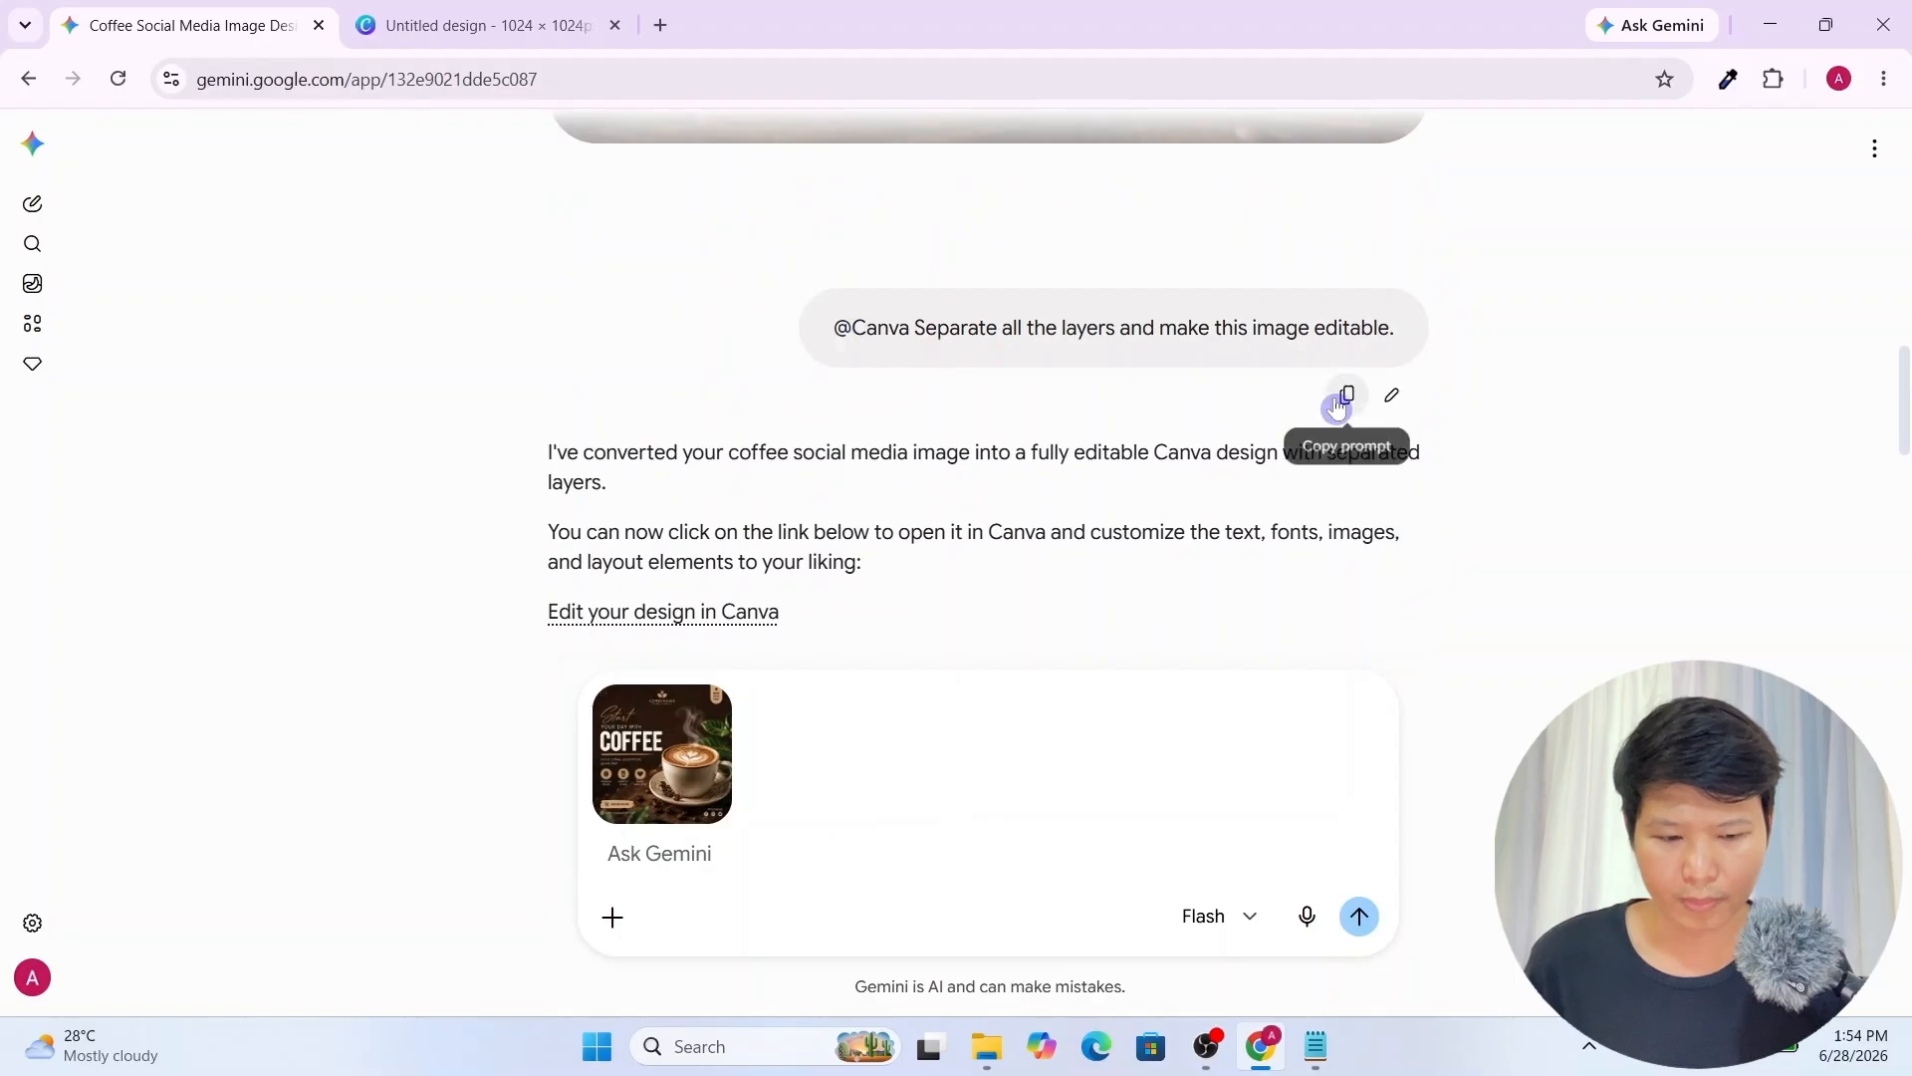
{"action": "left_click", "coordinate": [1348, 399]}
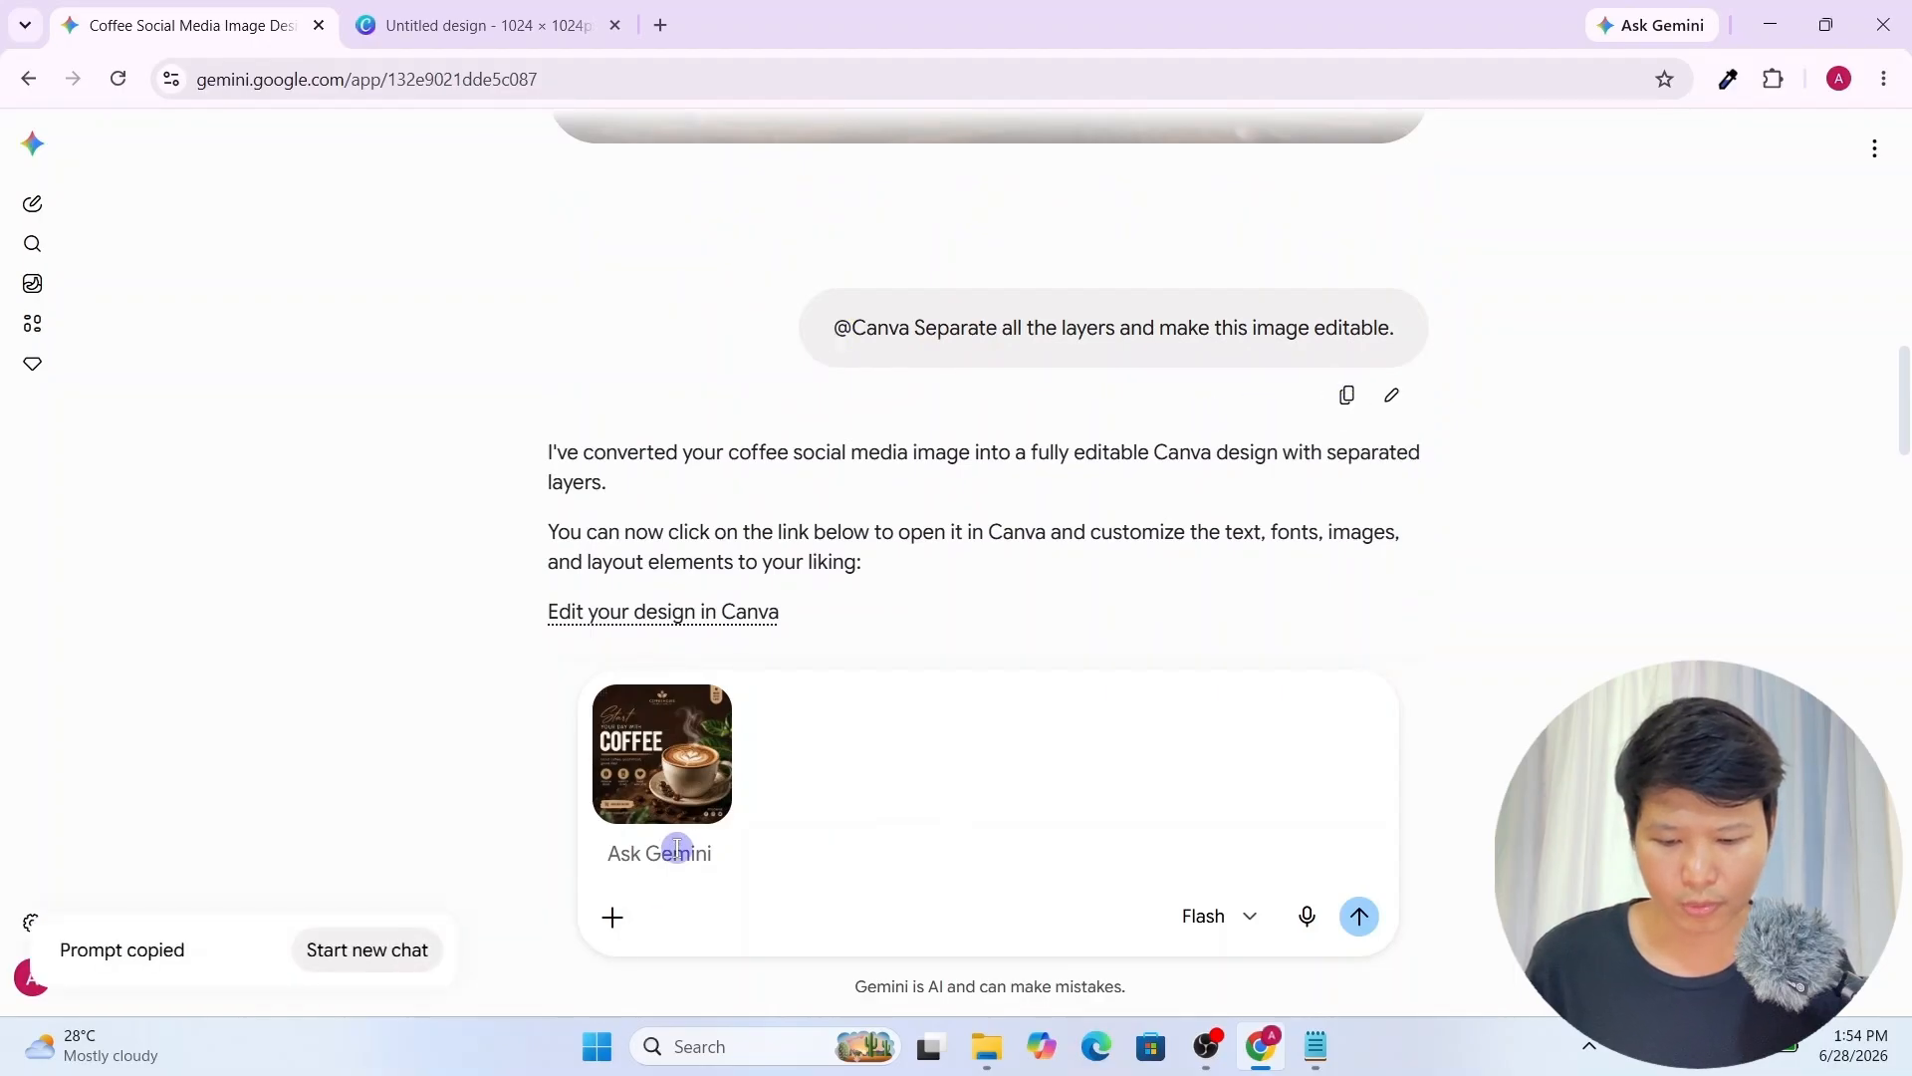
{"action": "key", "text": "ctrl+v"}
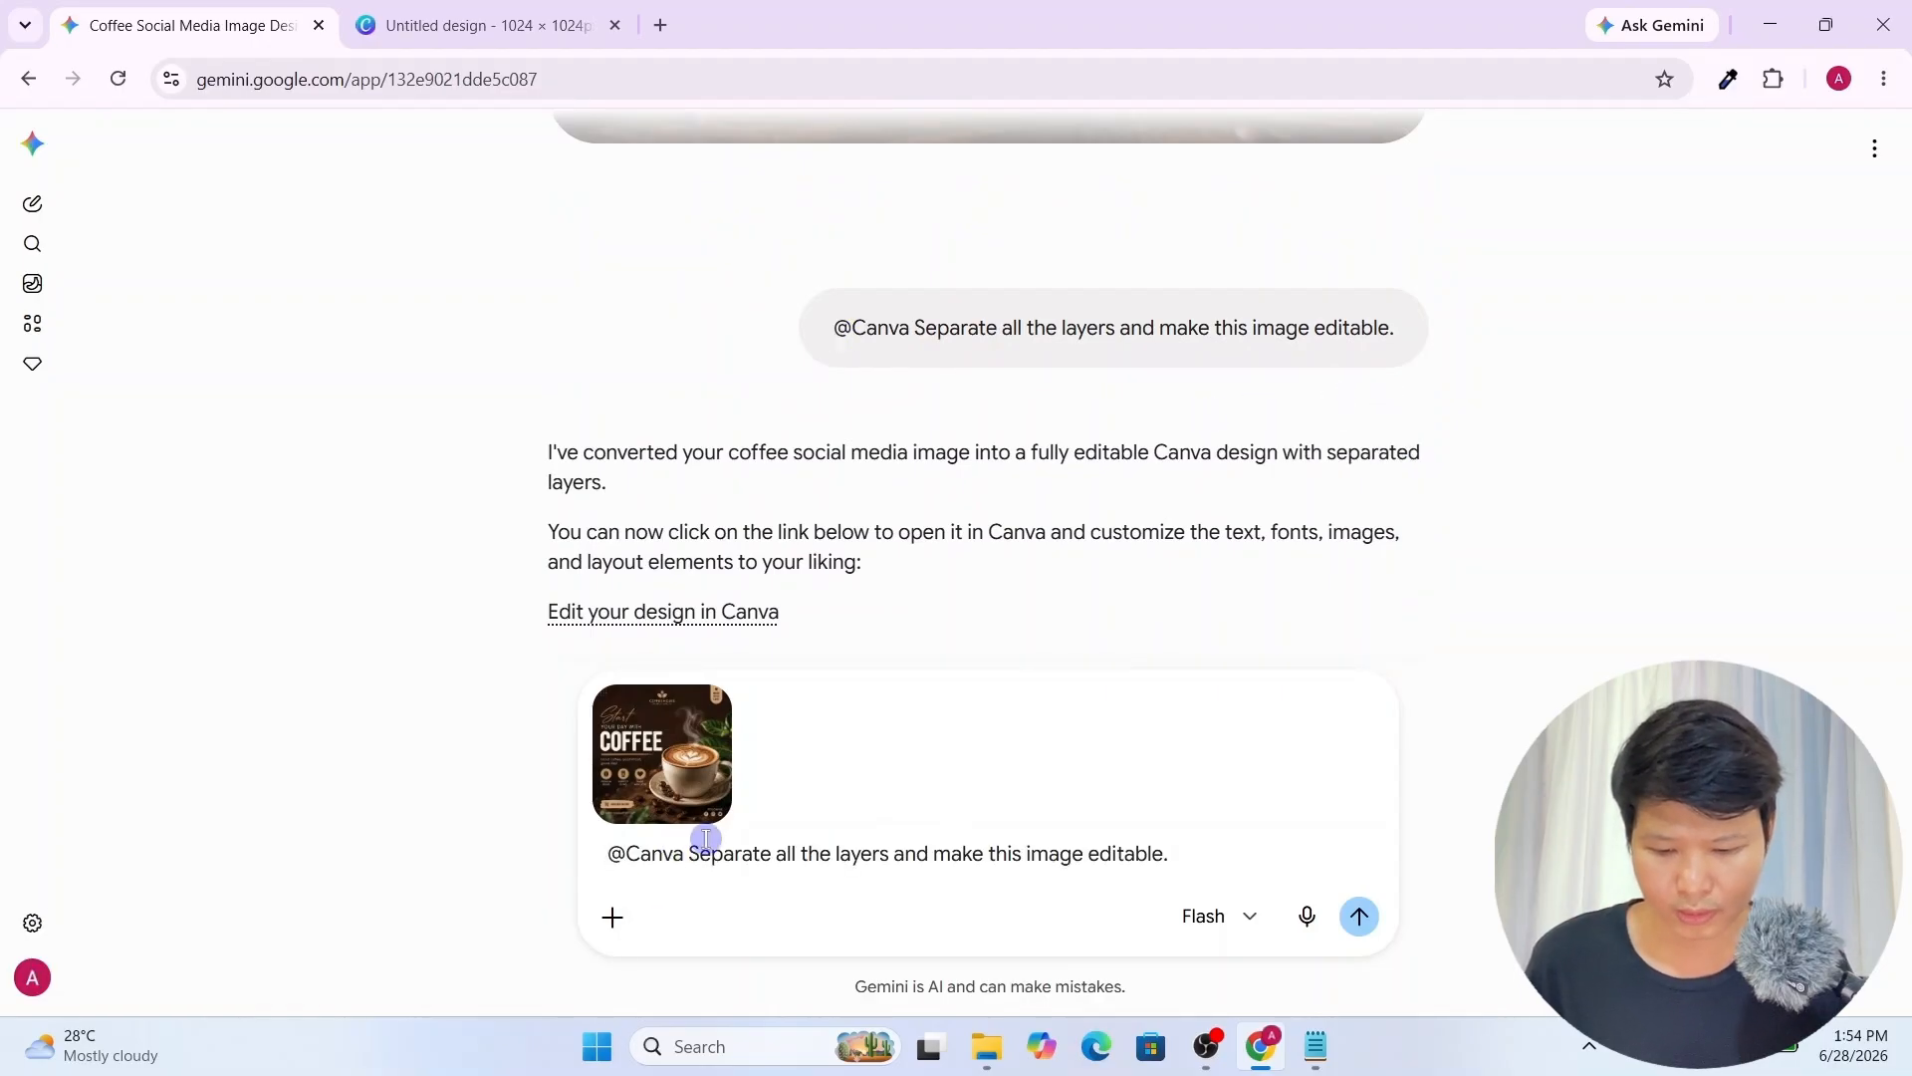
{"action": "left_click_drag", "start_coordinate": [684, 853], "coordinate": [635, 858]}
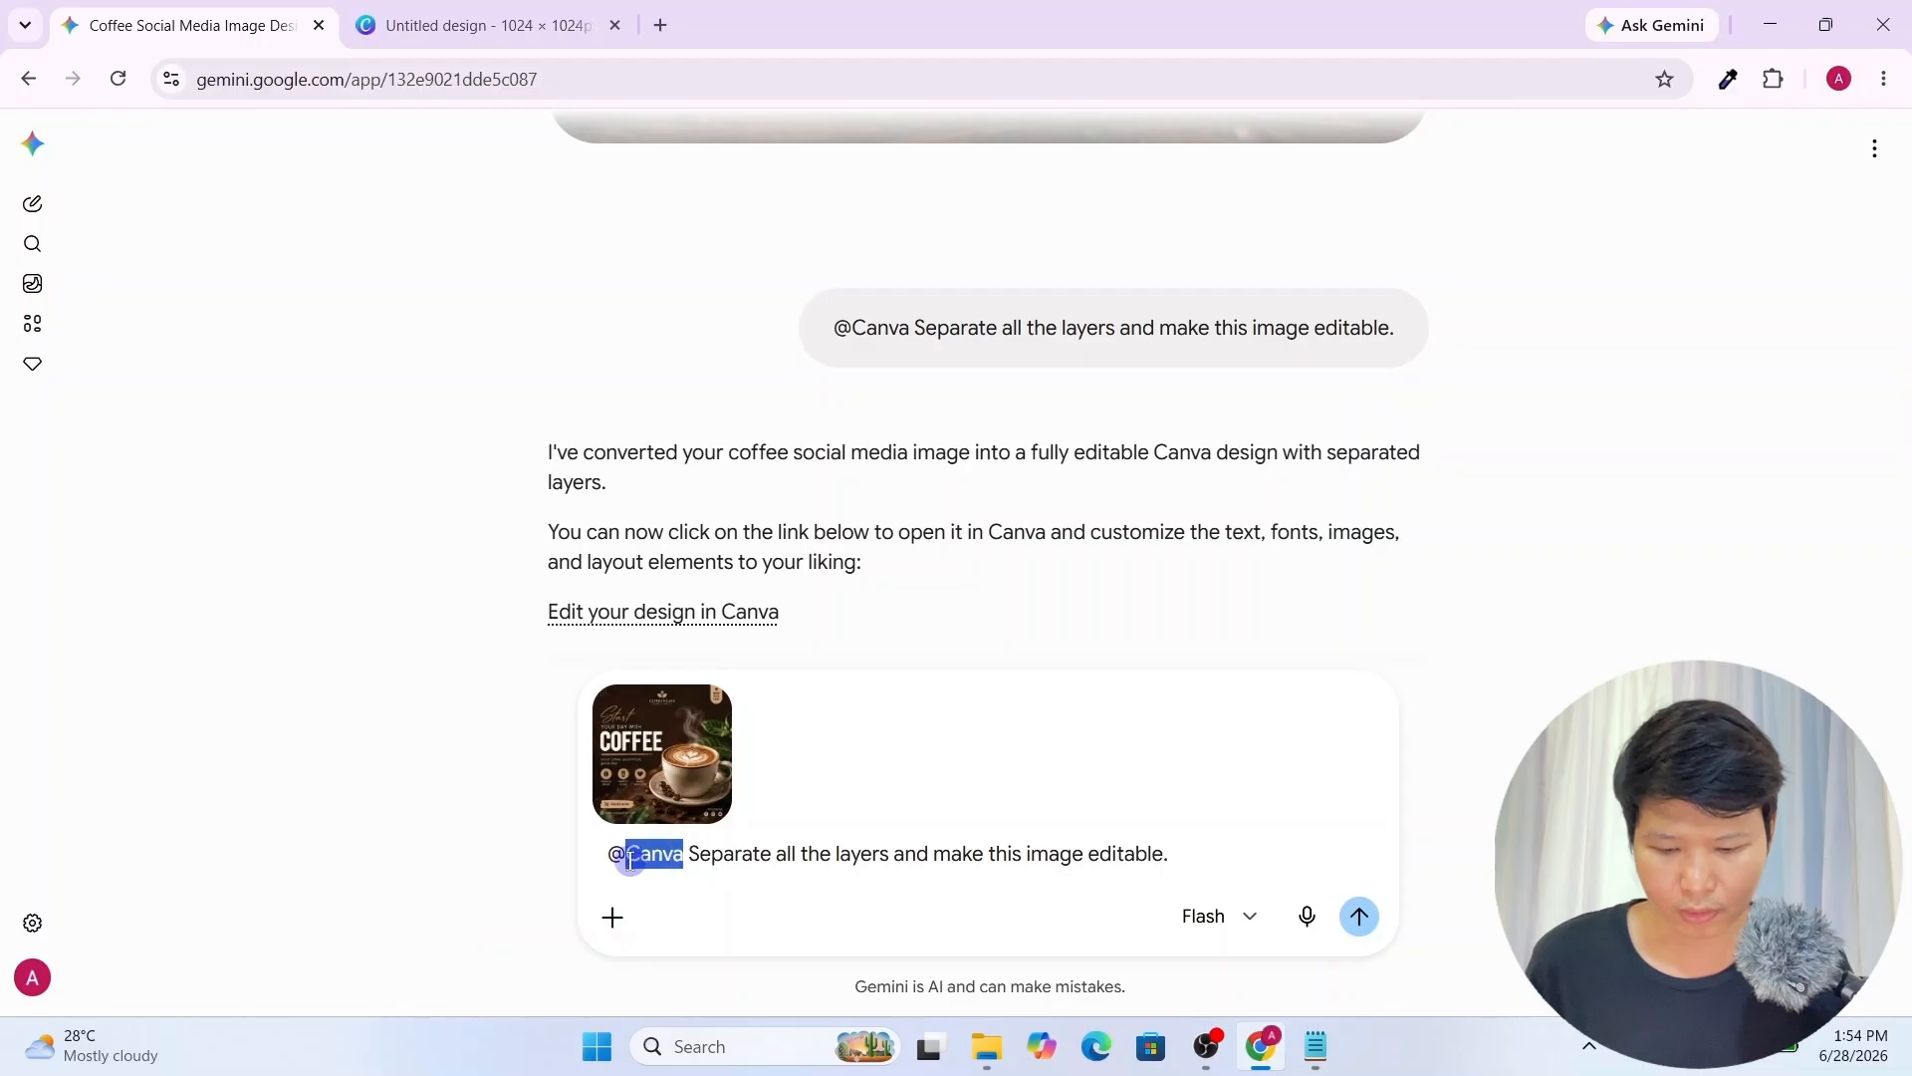
{"action": "key", "text": "BackSpace"}
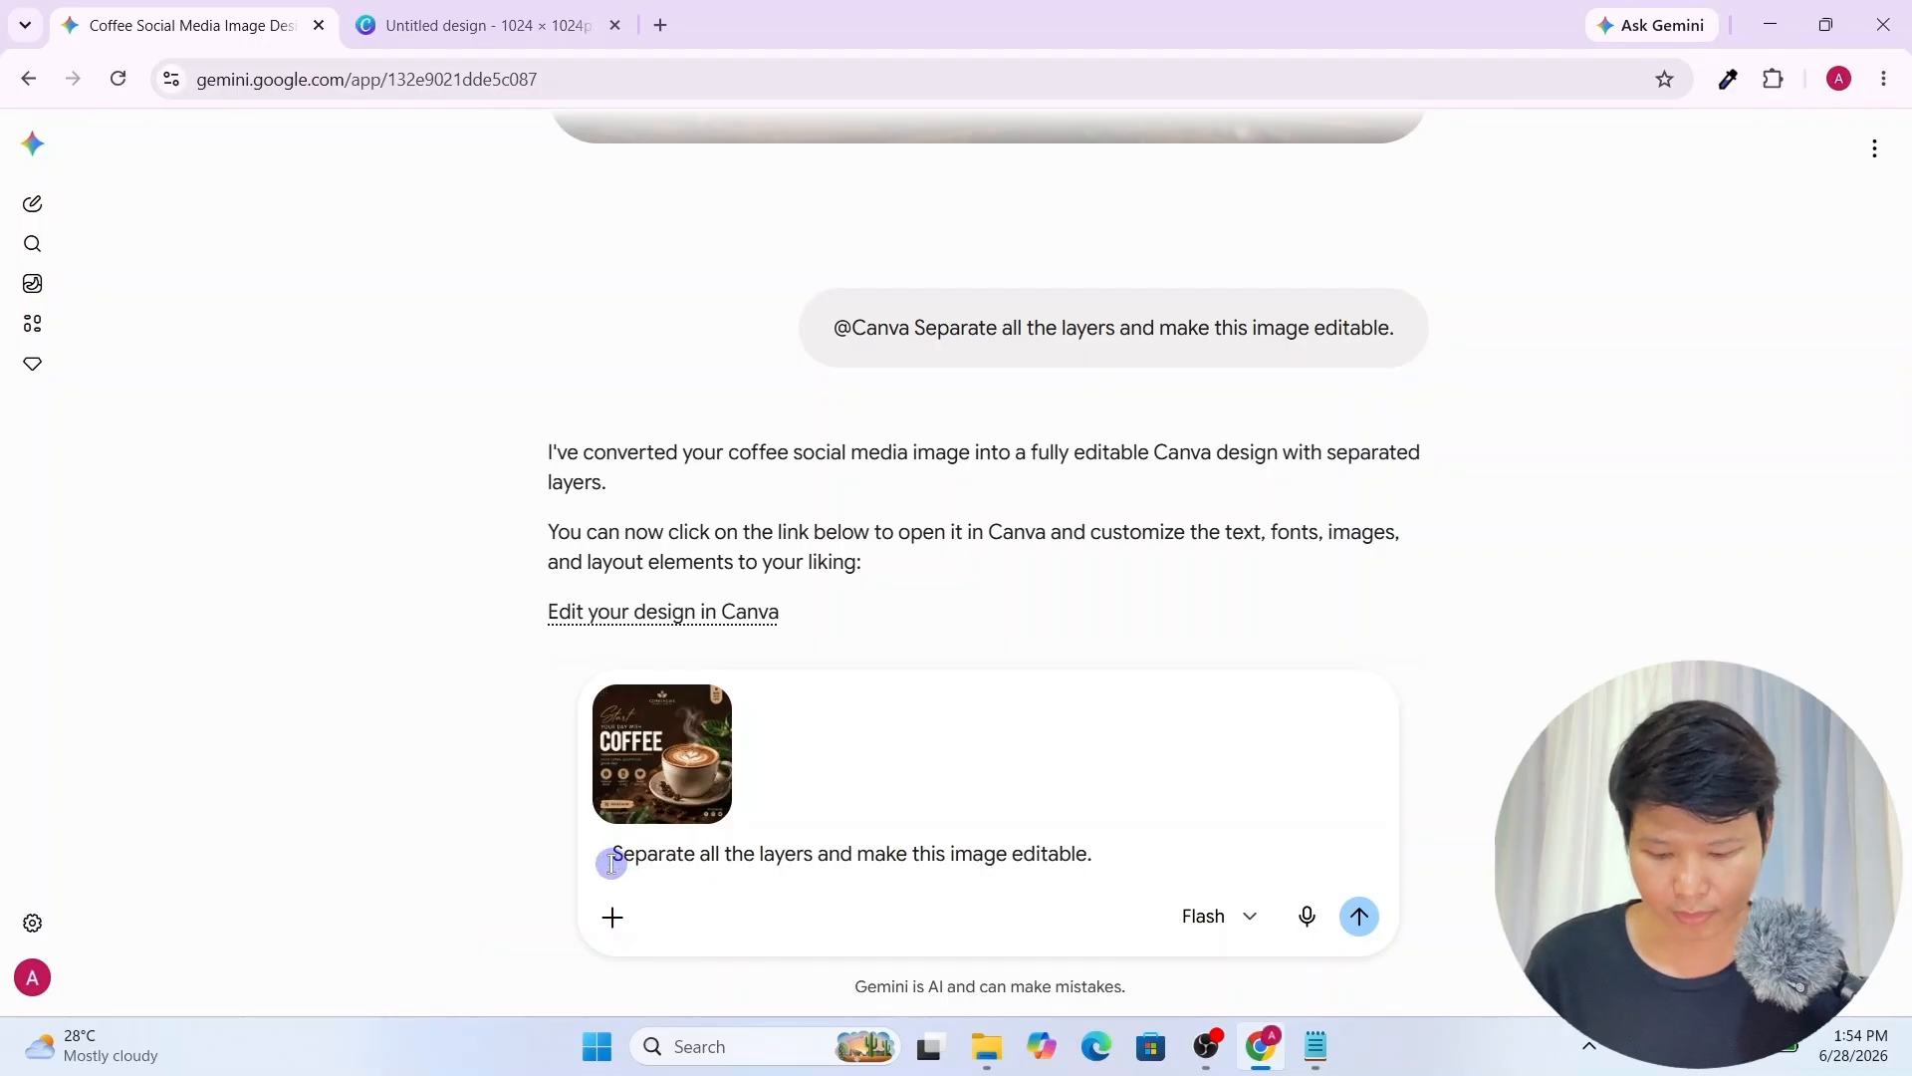
{"action": "type", "text": "@"}
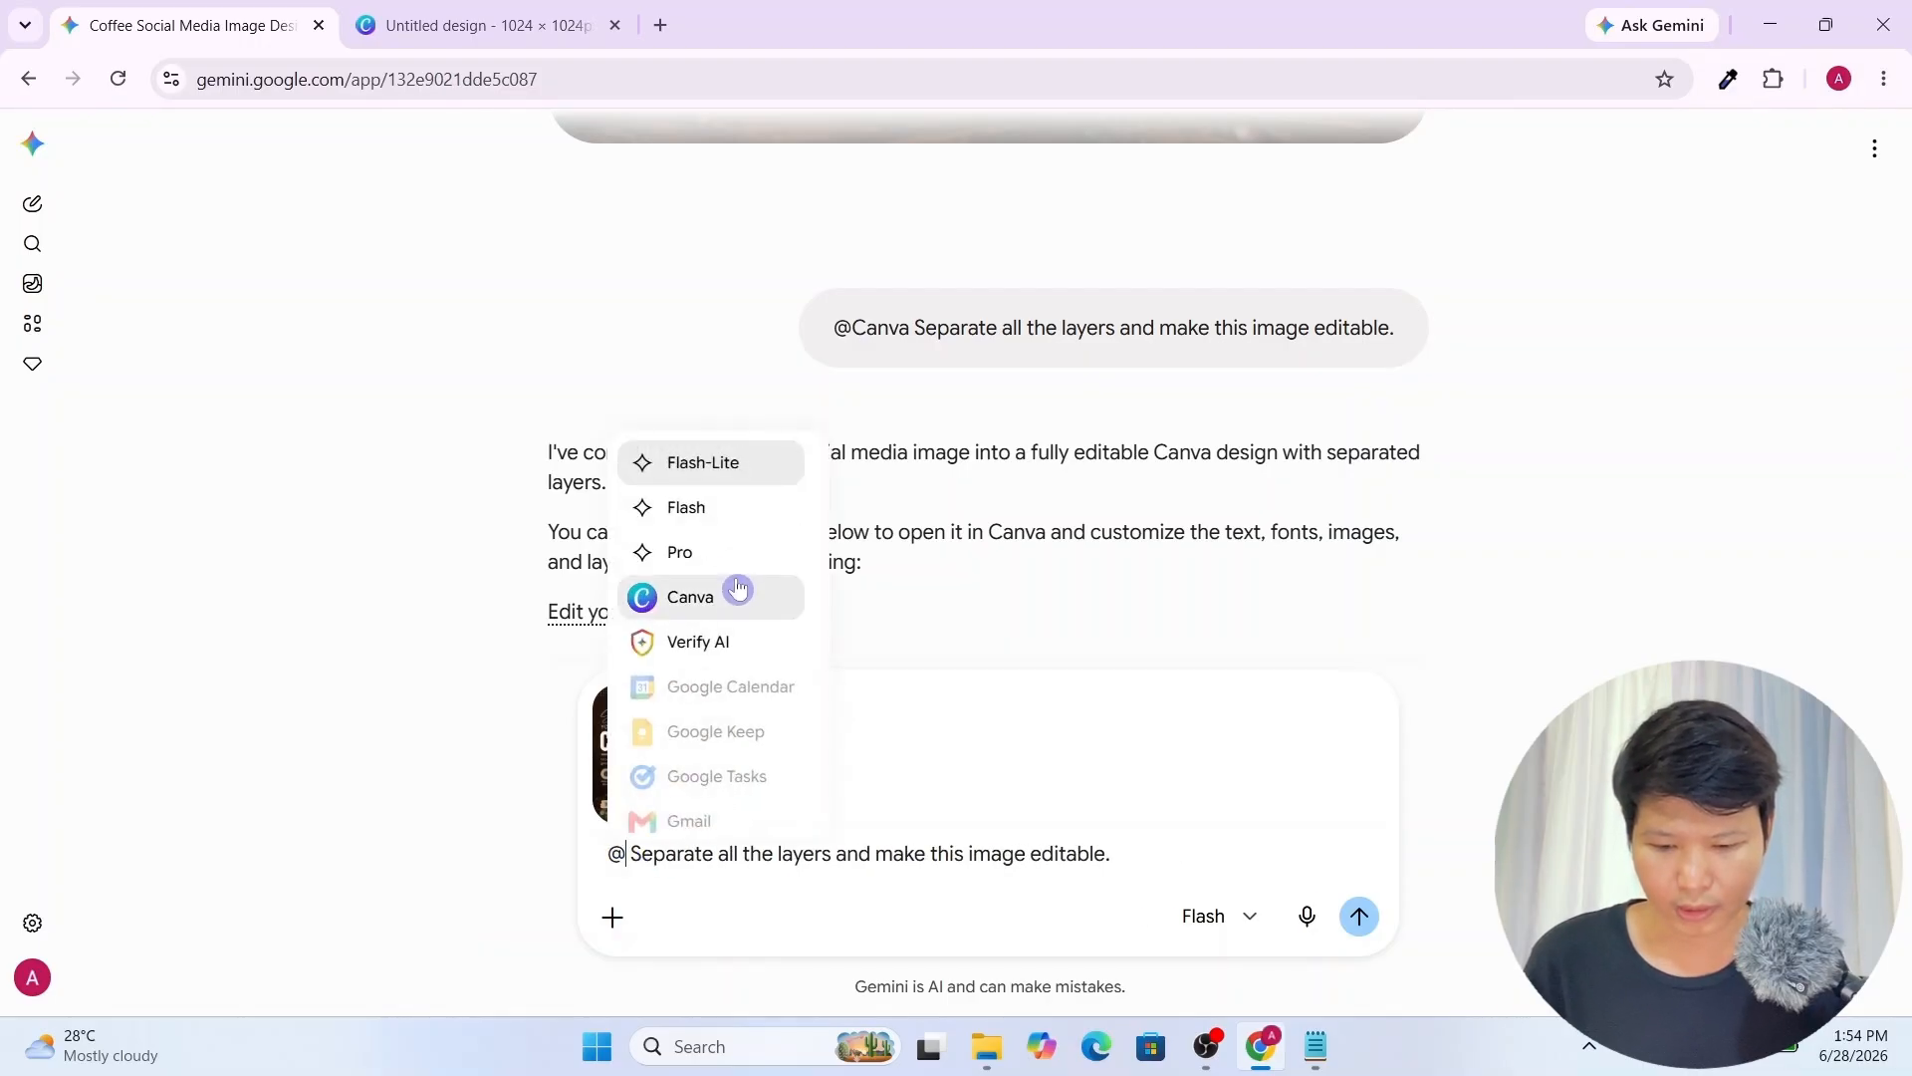
{"action": "left_click", "coordinate": [737, 592]}
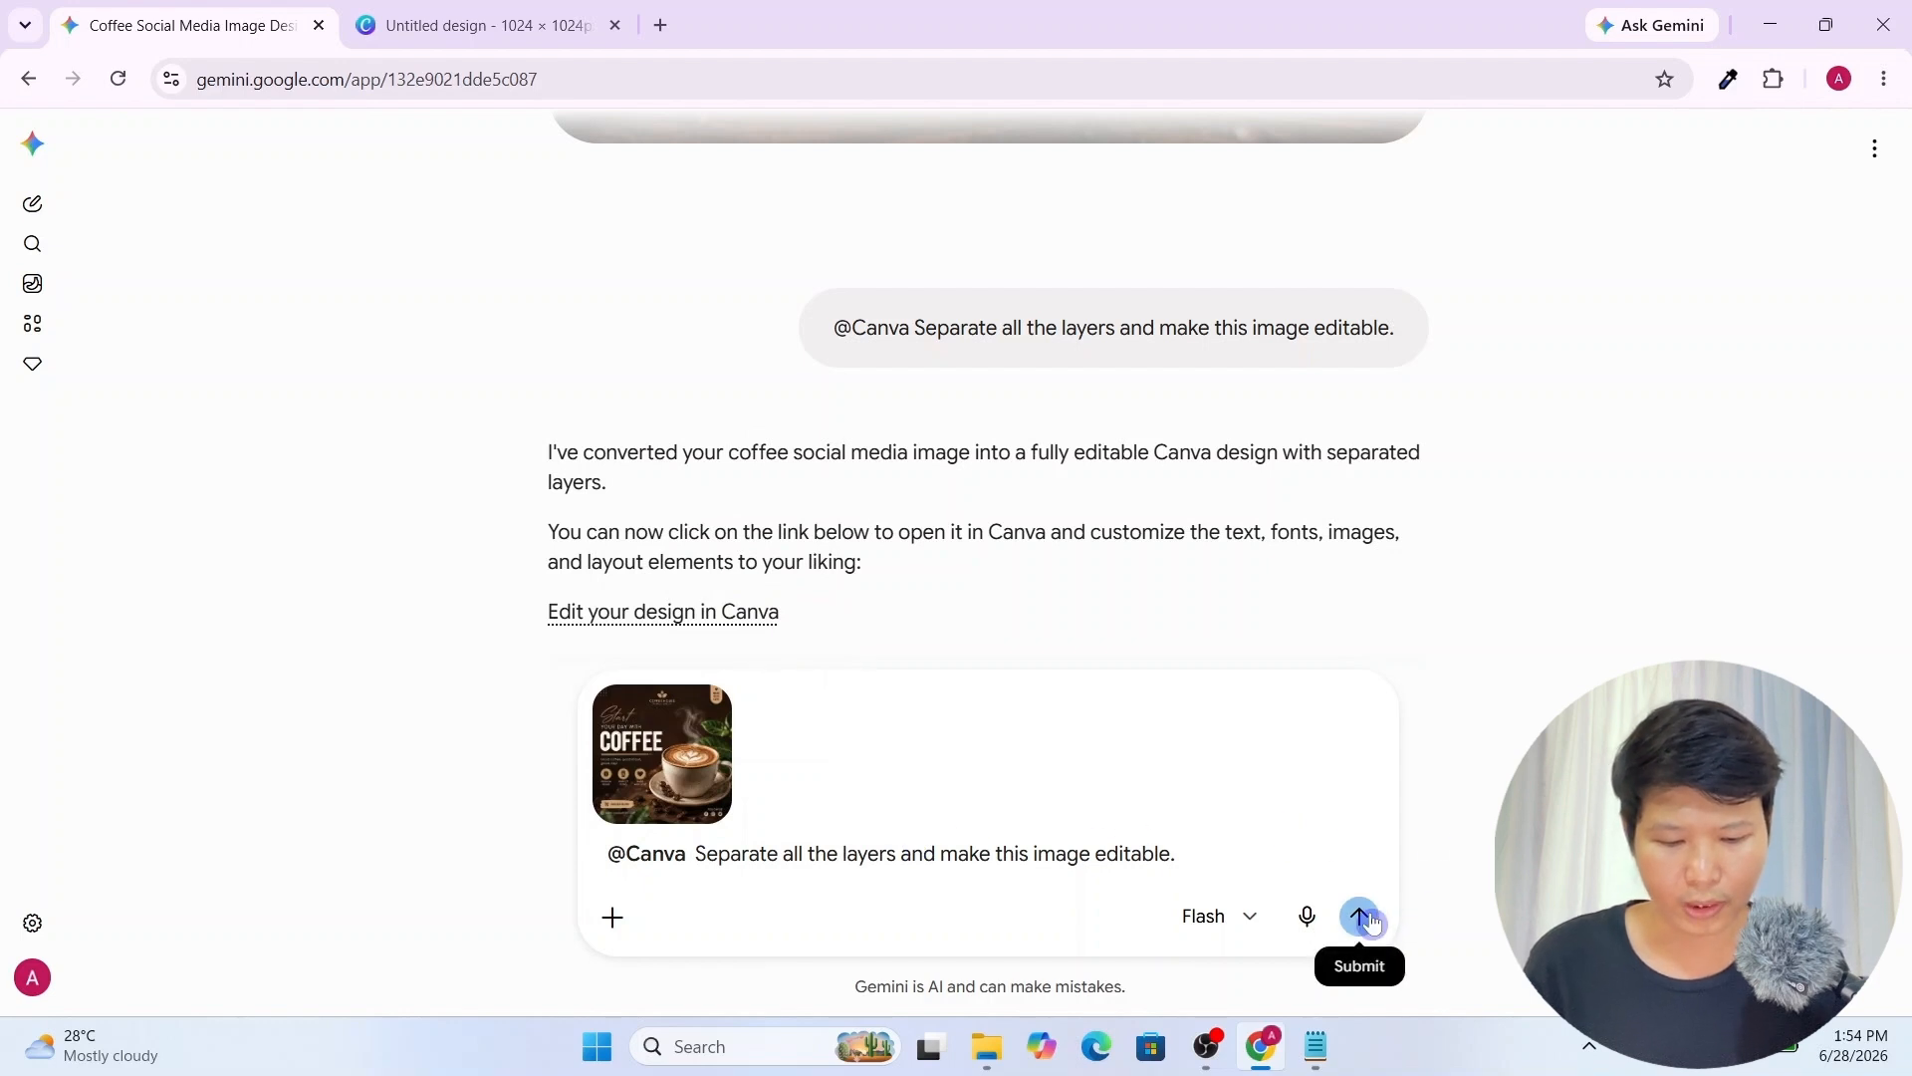
{"action": "left_click", "coordinate": [1361, 916]}
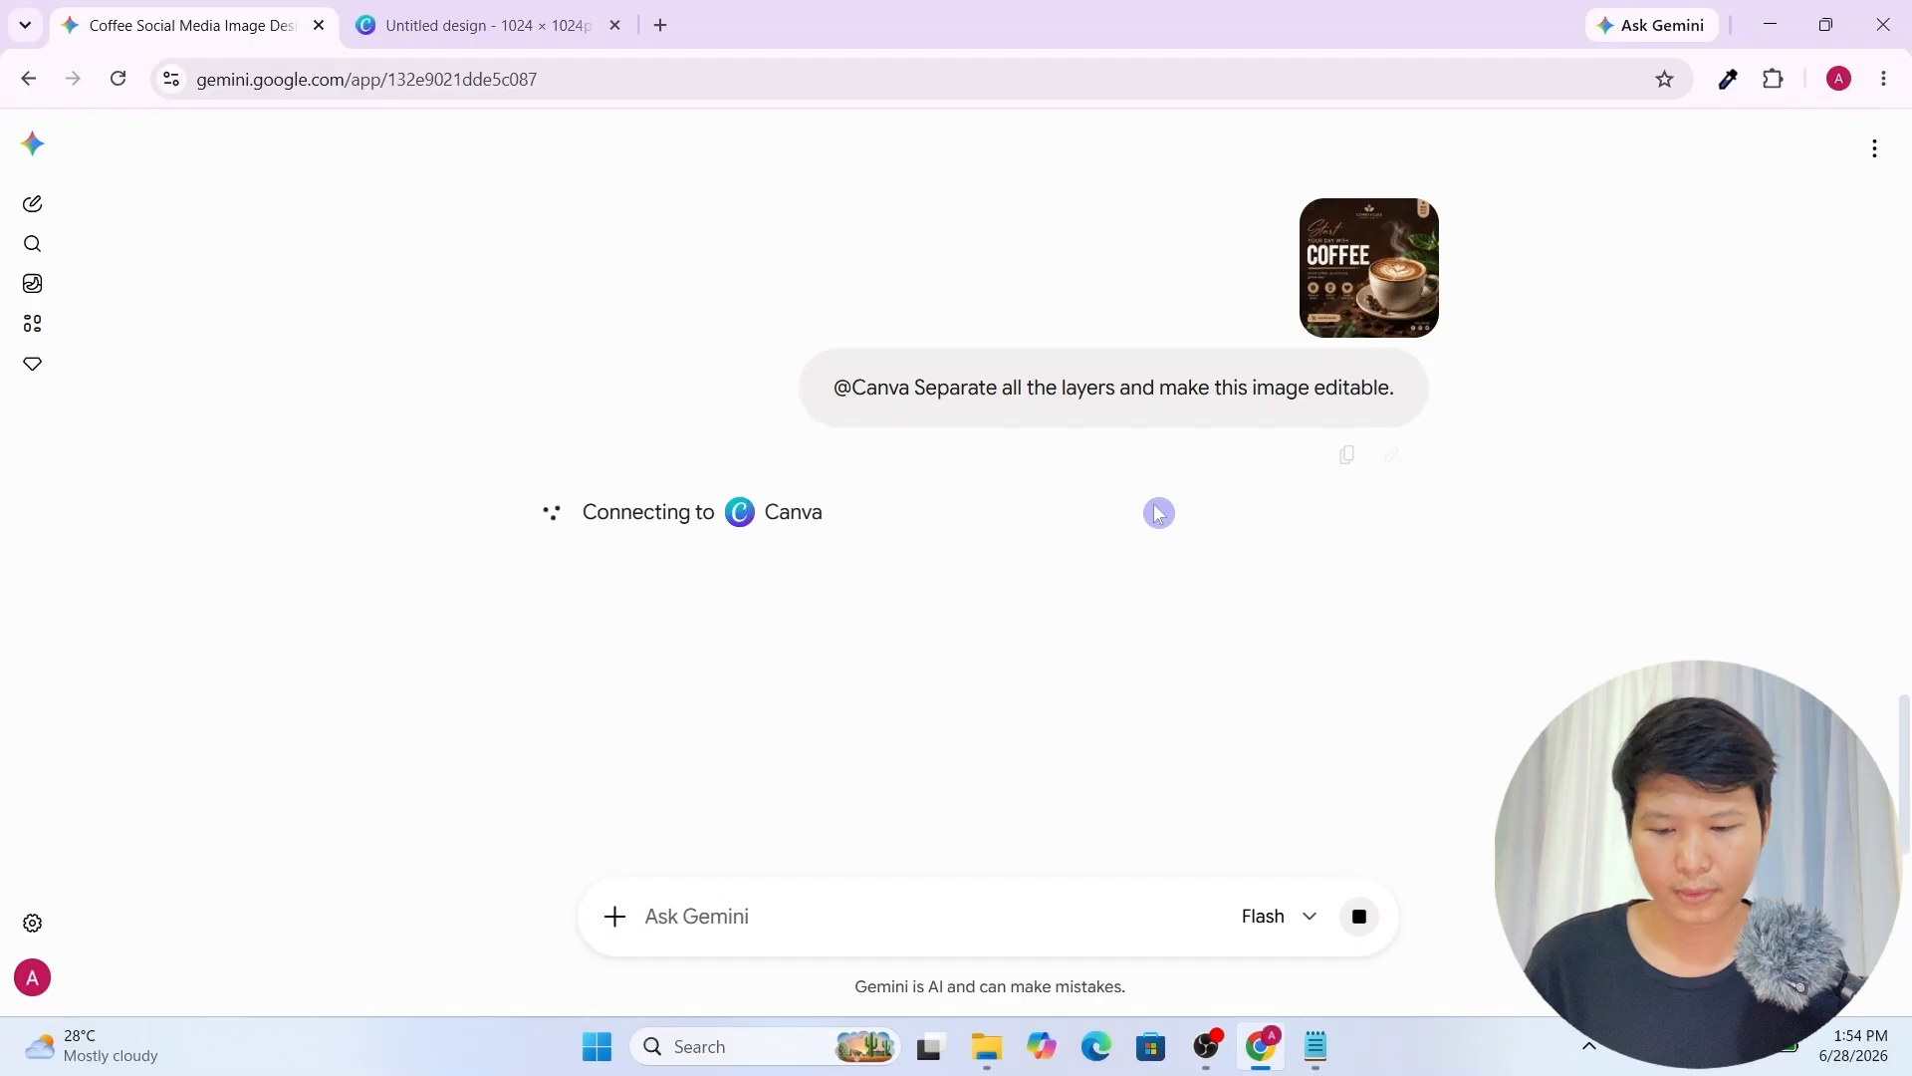
Open the converted coffee design in Canva through the edit link in Gemini's reply
{"action": "scroll", "coordinate": [1159, 512], "scroll_direction": "down", "scroll_amount": 1}
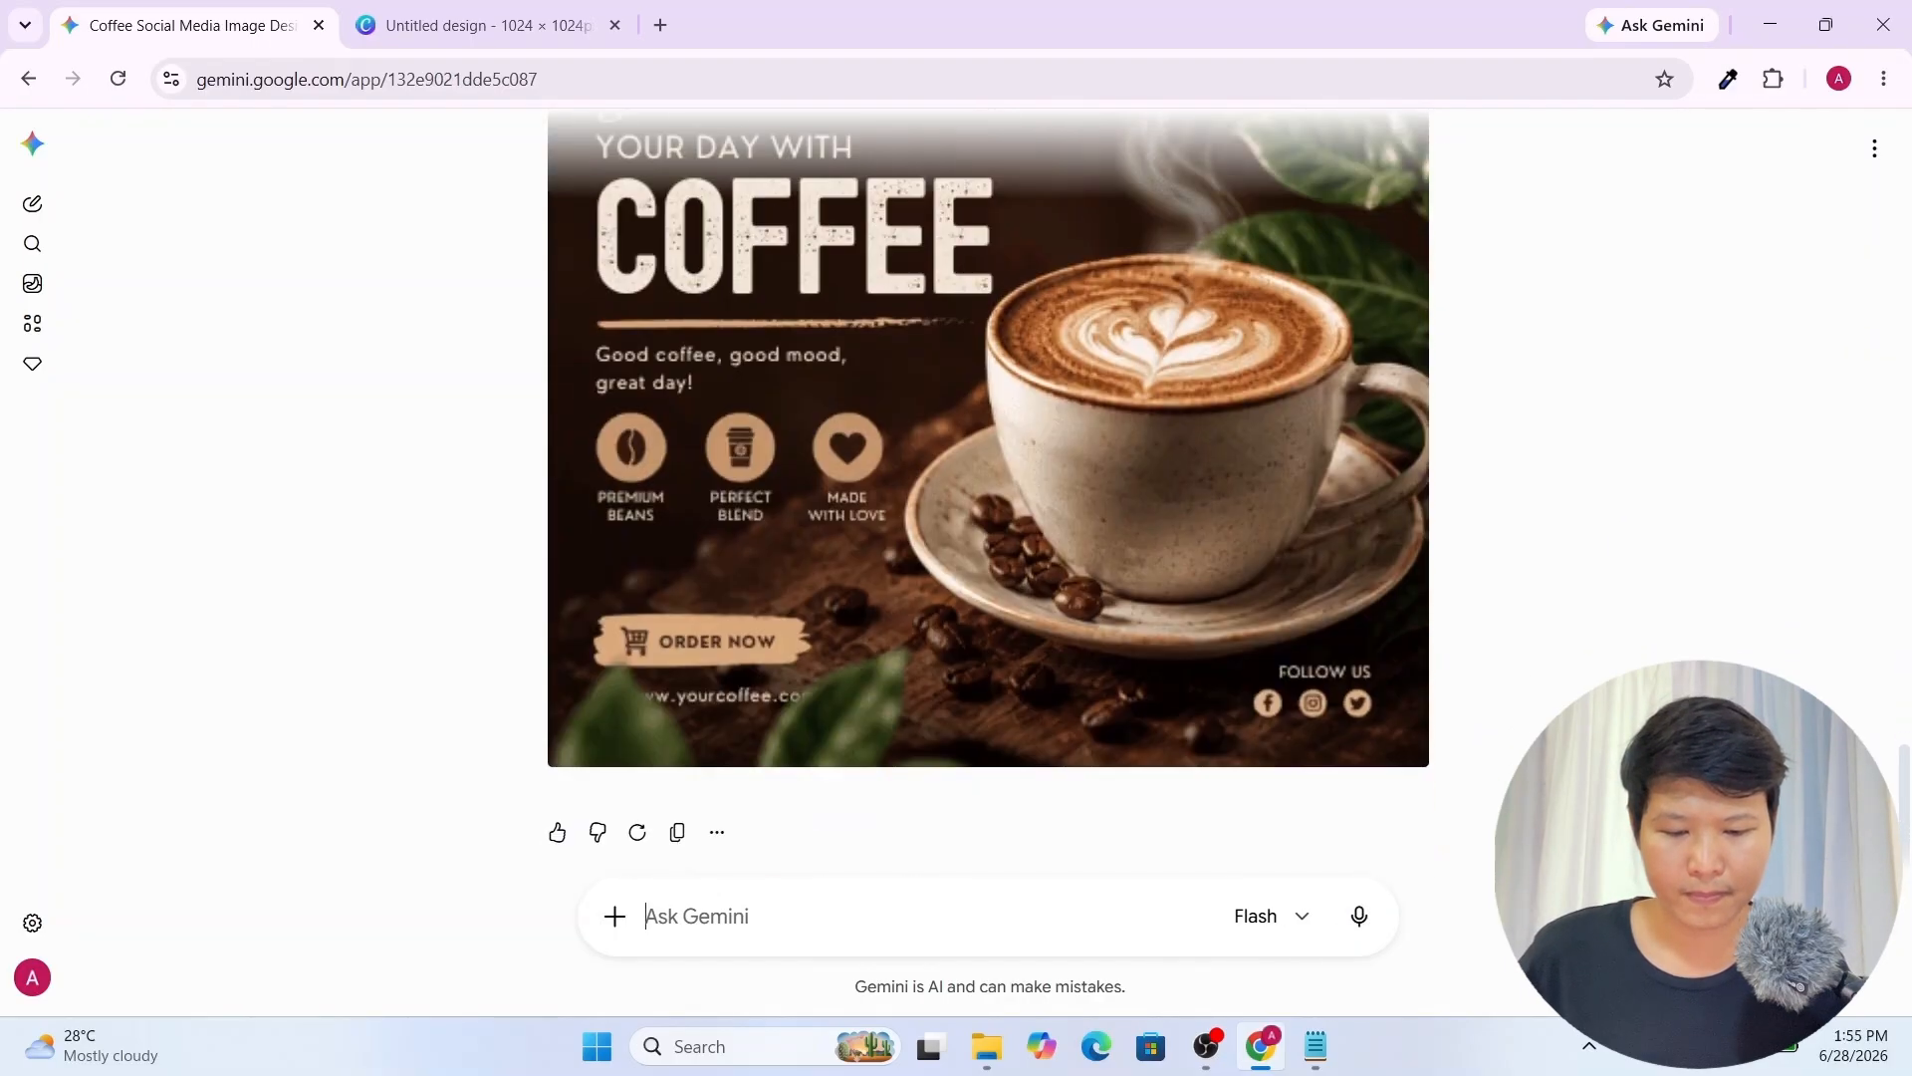
{"action": "scroll", "coordinate": [1279, 361], "scroll_direction": "up", "scroll_amount": 6}
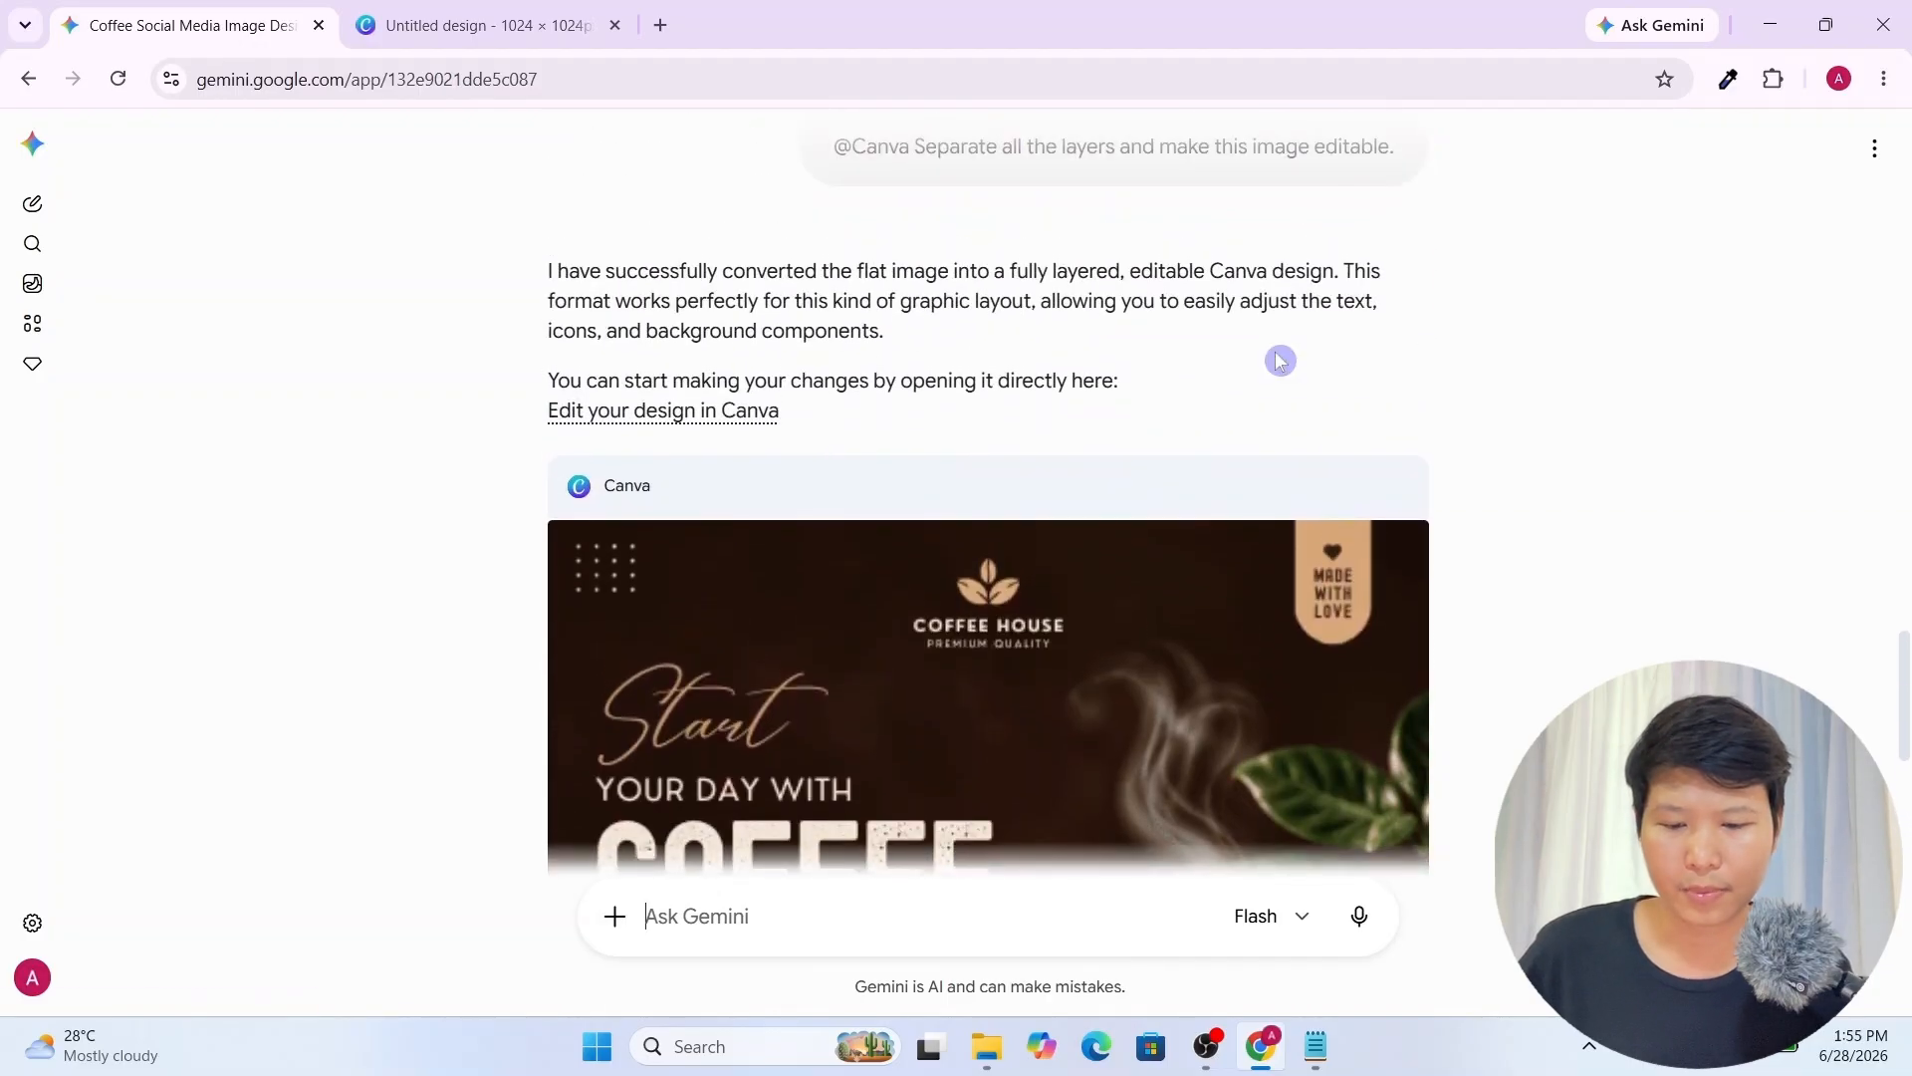
{"action": "left_click", "coordinate": [637, 429]}
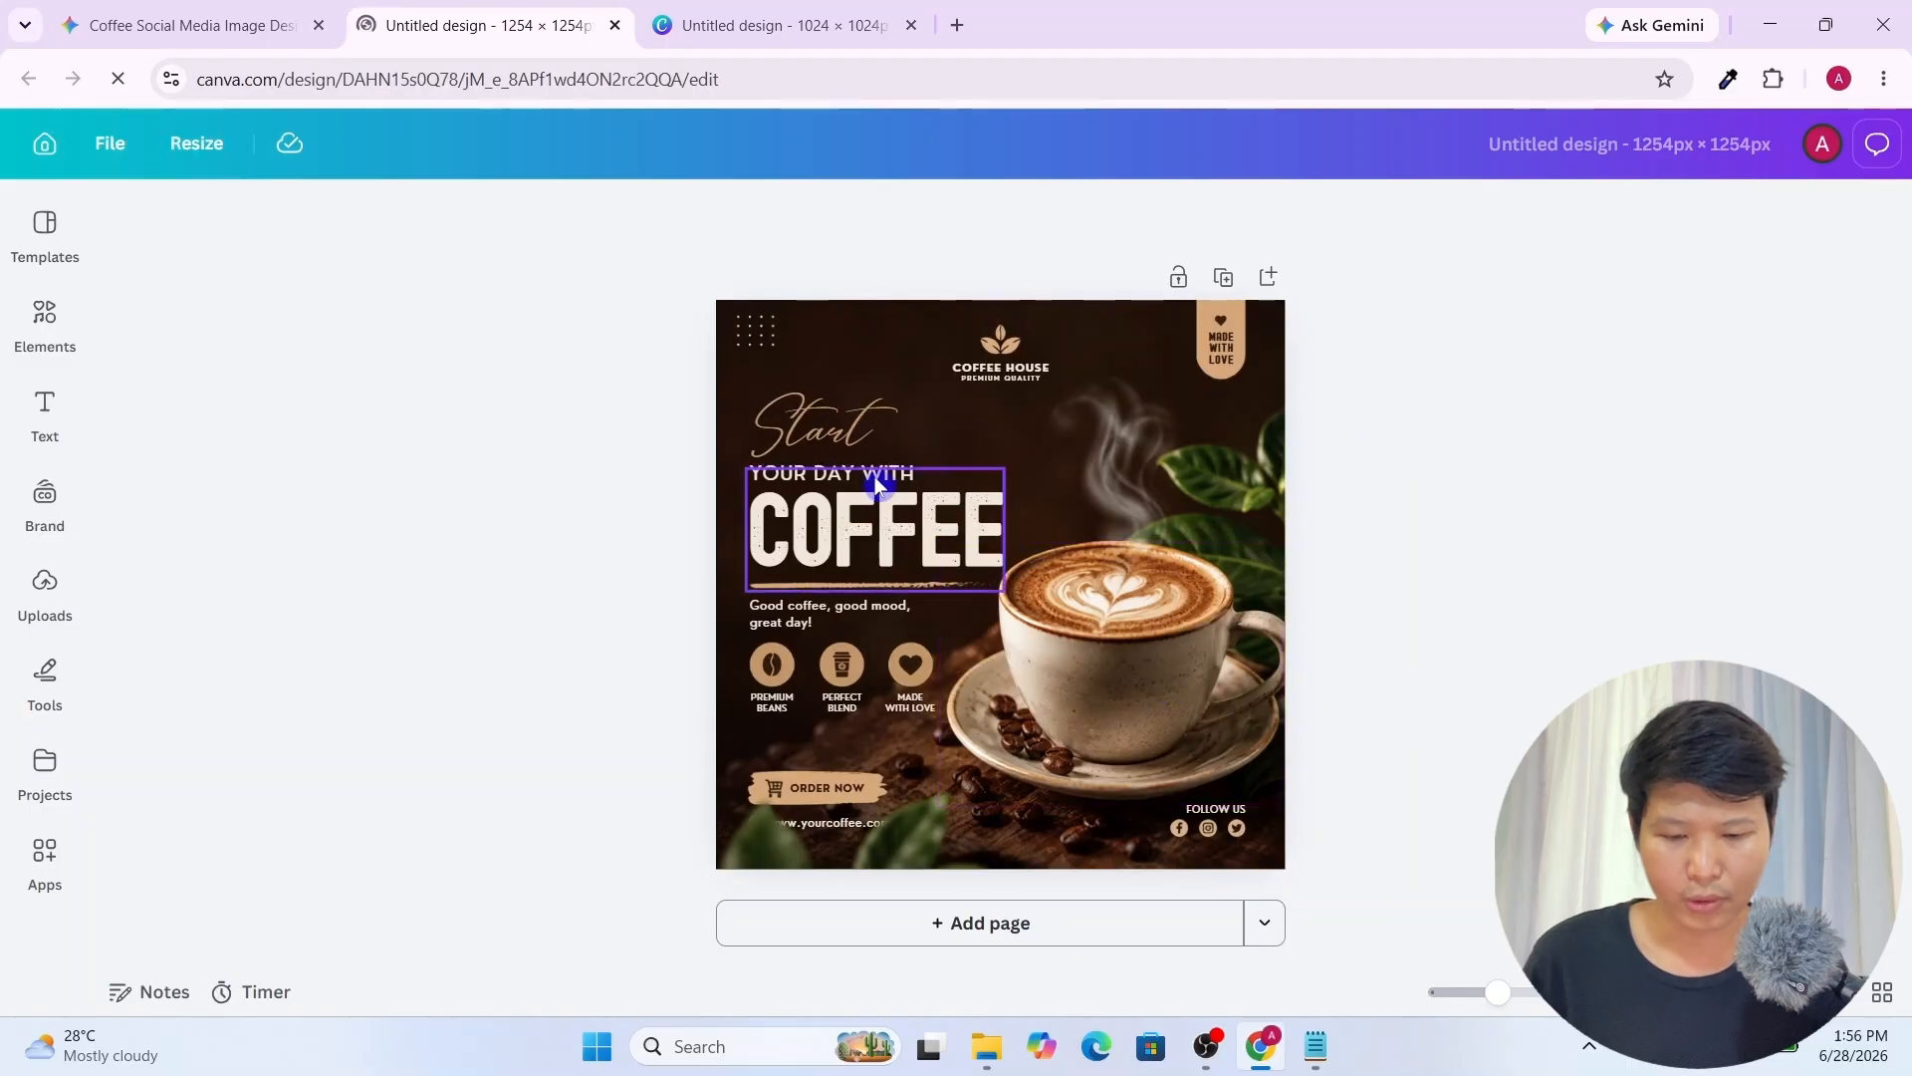
Shift the coffee cup image slightly on the page, and undo the move
{"action": "left_click", "coordinate": [1169, 692]}
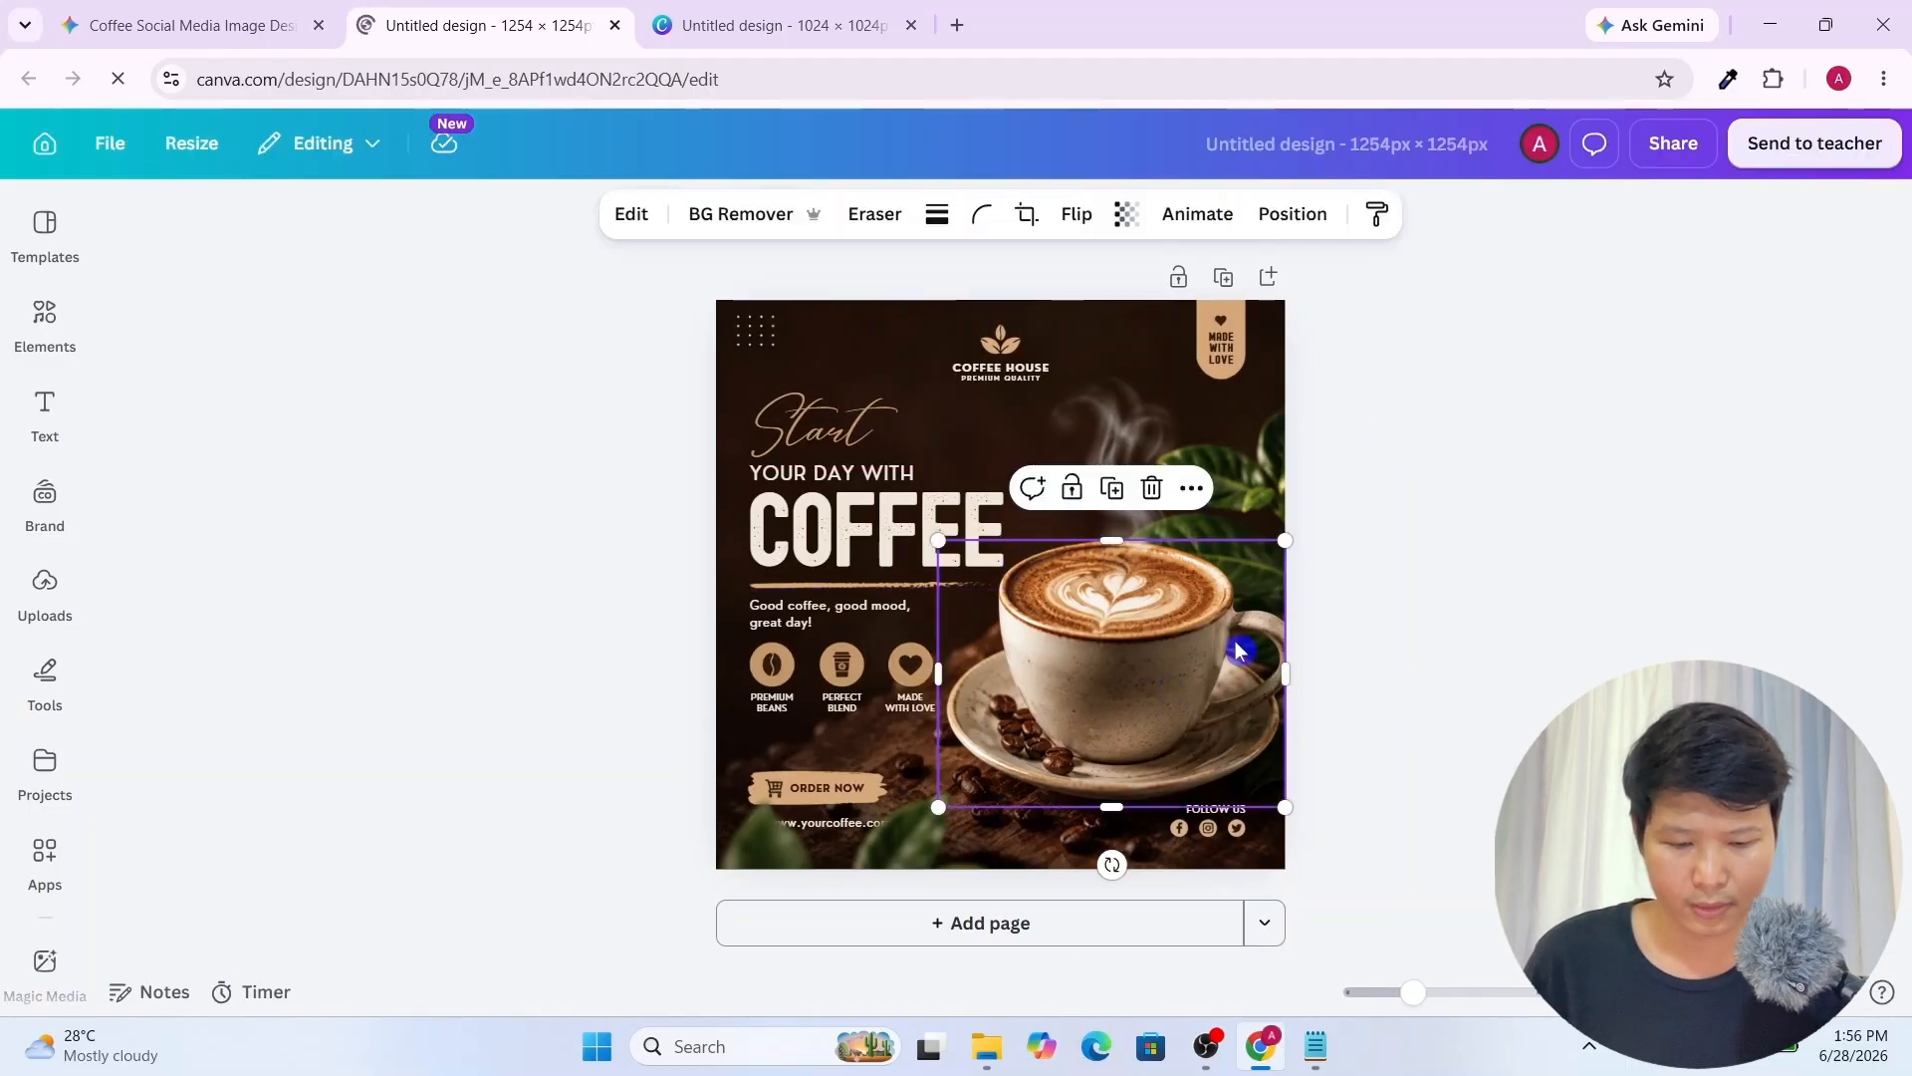
{"action": "left_click_drag", "start_coordinate": [1240, 652], "coordinate": [1188, 675]}
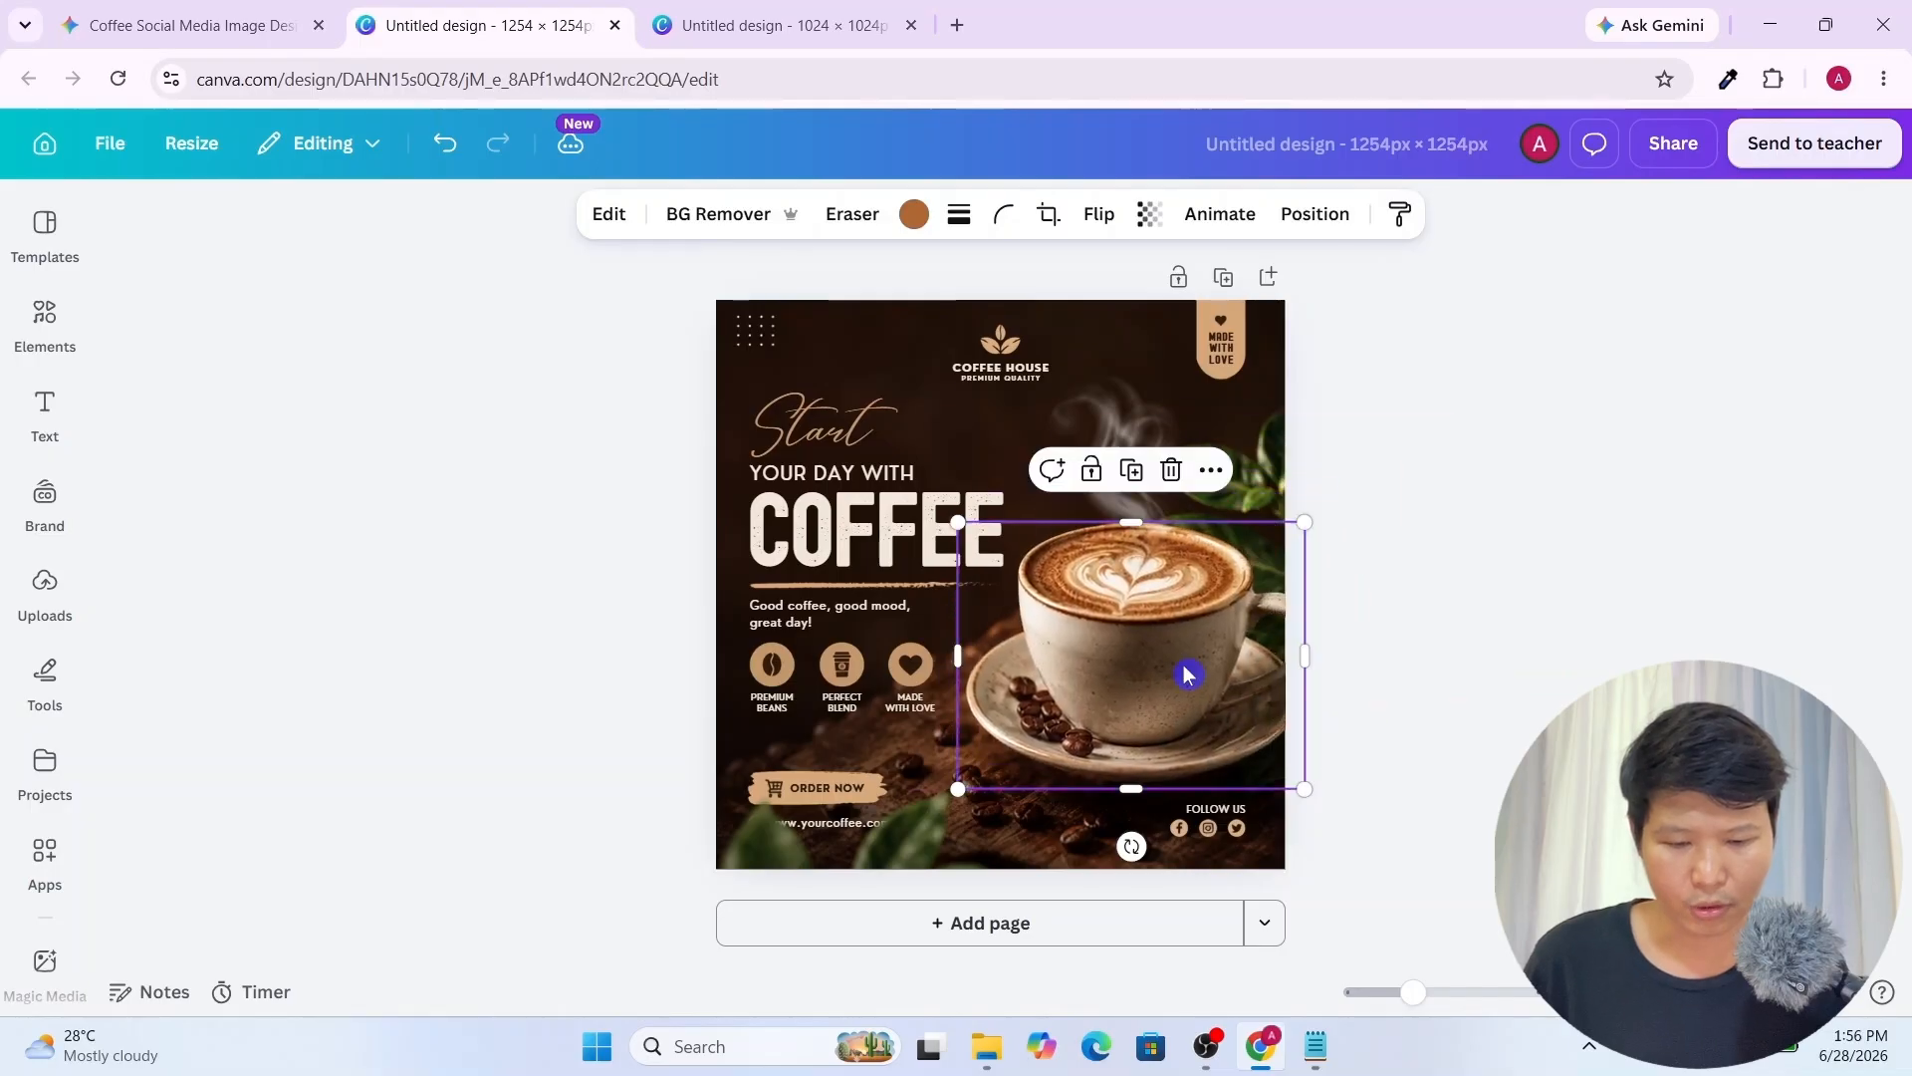
{"action": "left_click", "coordinate": [445, 150]}
Search Canva elements for "coffee cup" and replace the design's cup image with the first latte cup photo
{"action": "left_click", "coordinate": [44, 317]}
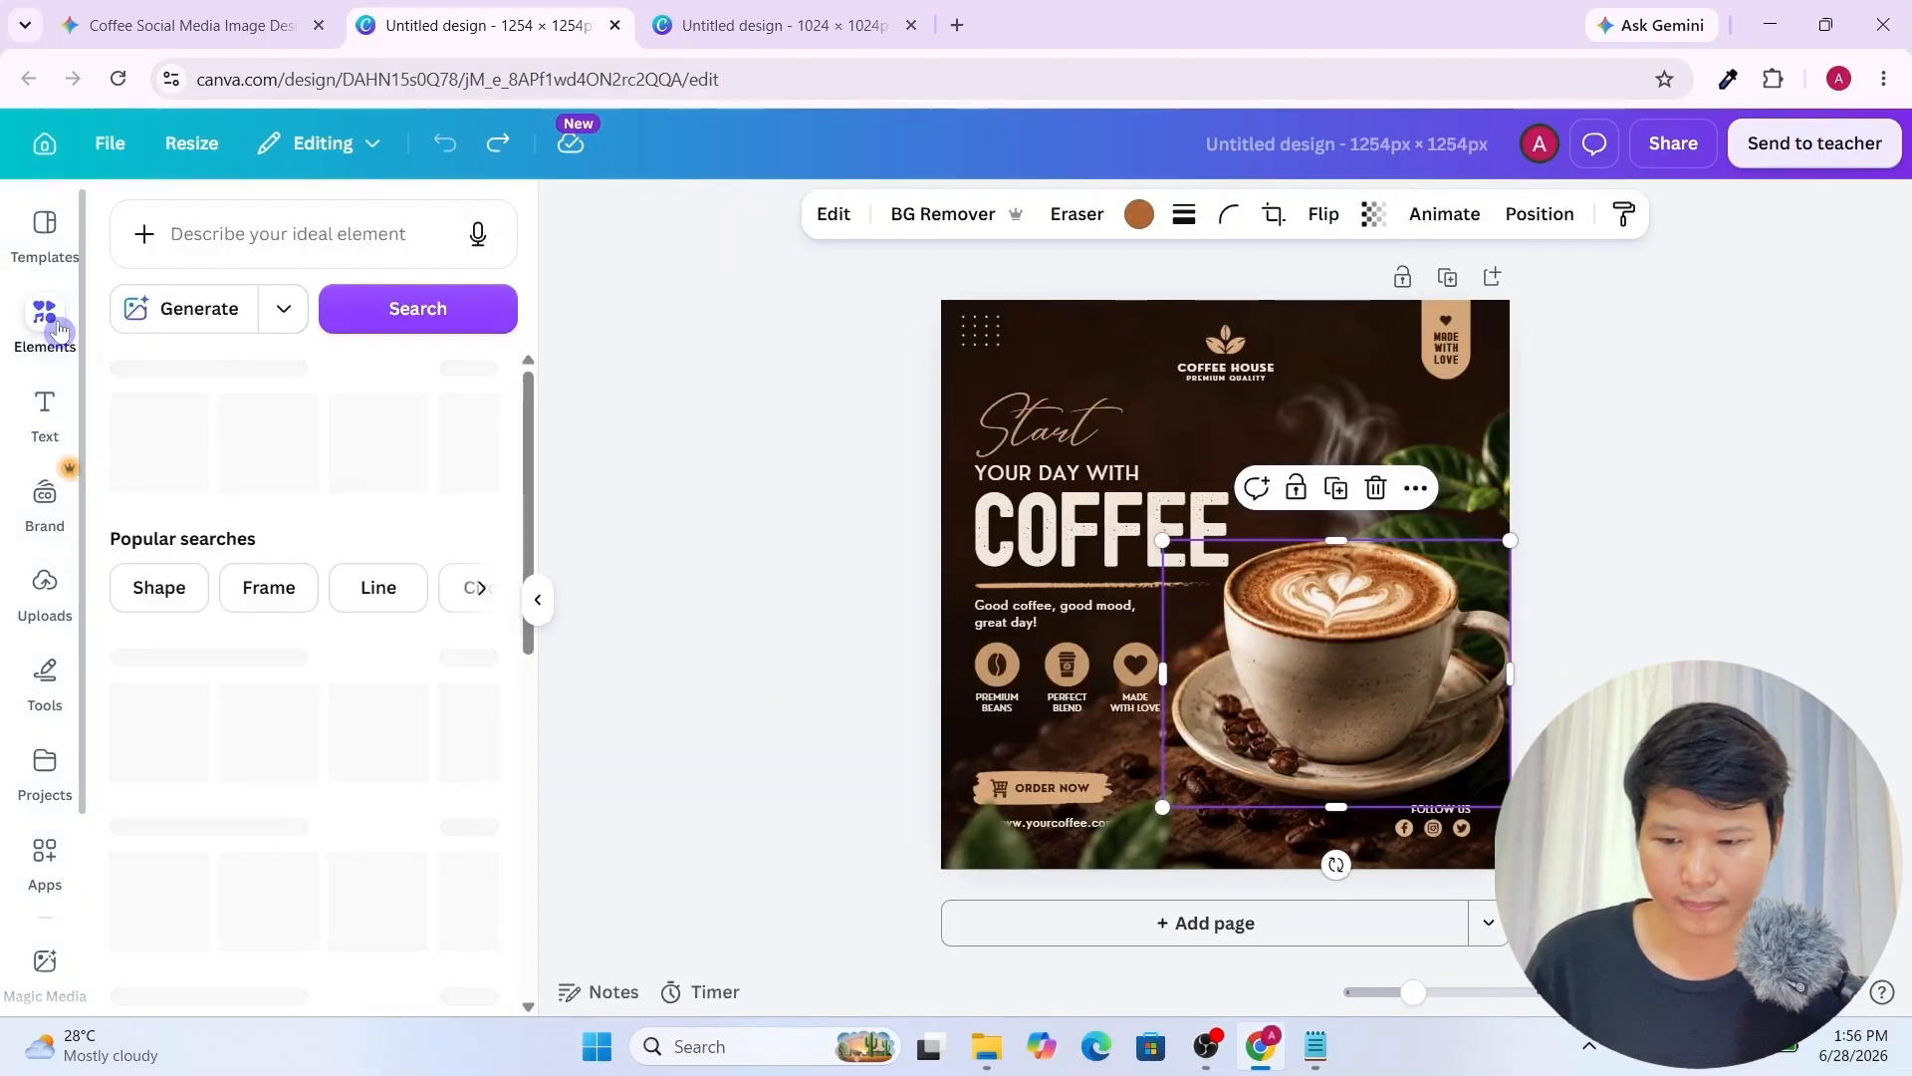
{"action": "left_click", "coordinate": [281, 228]}
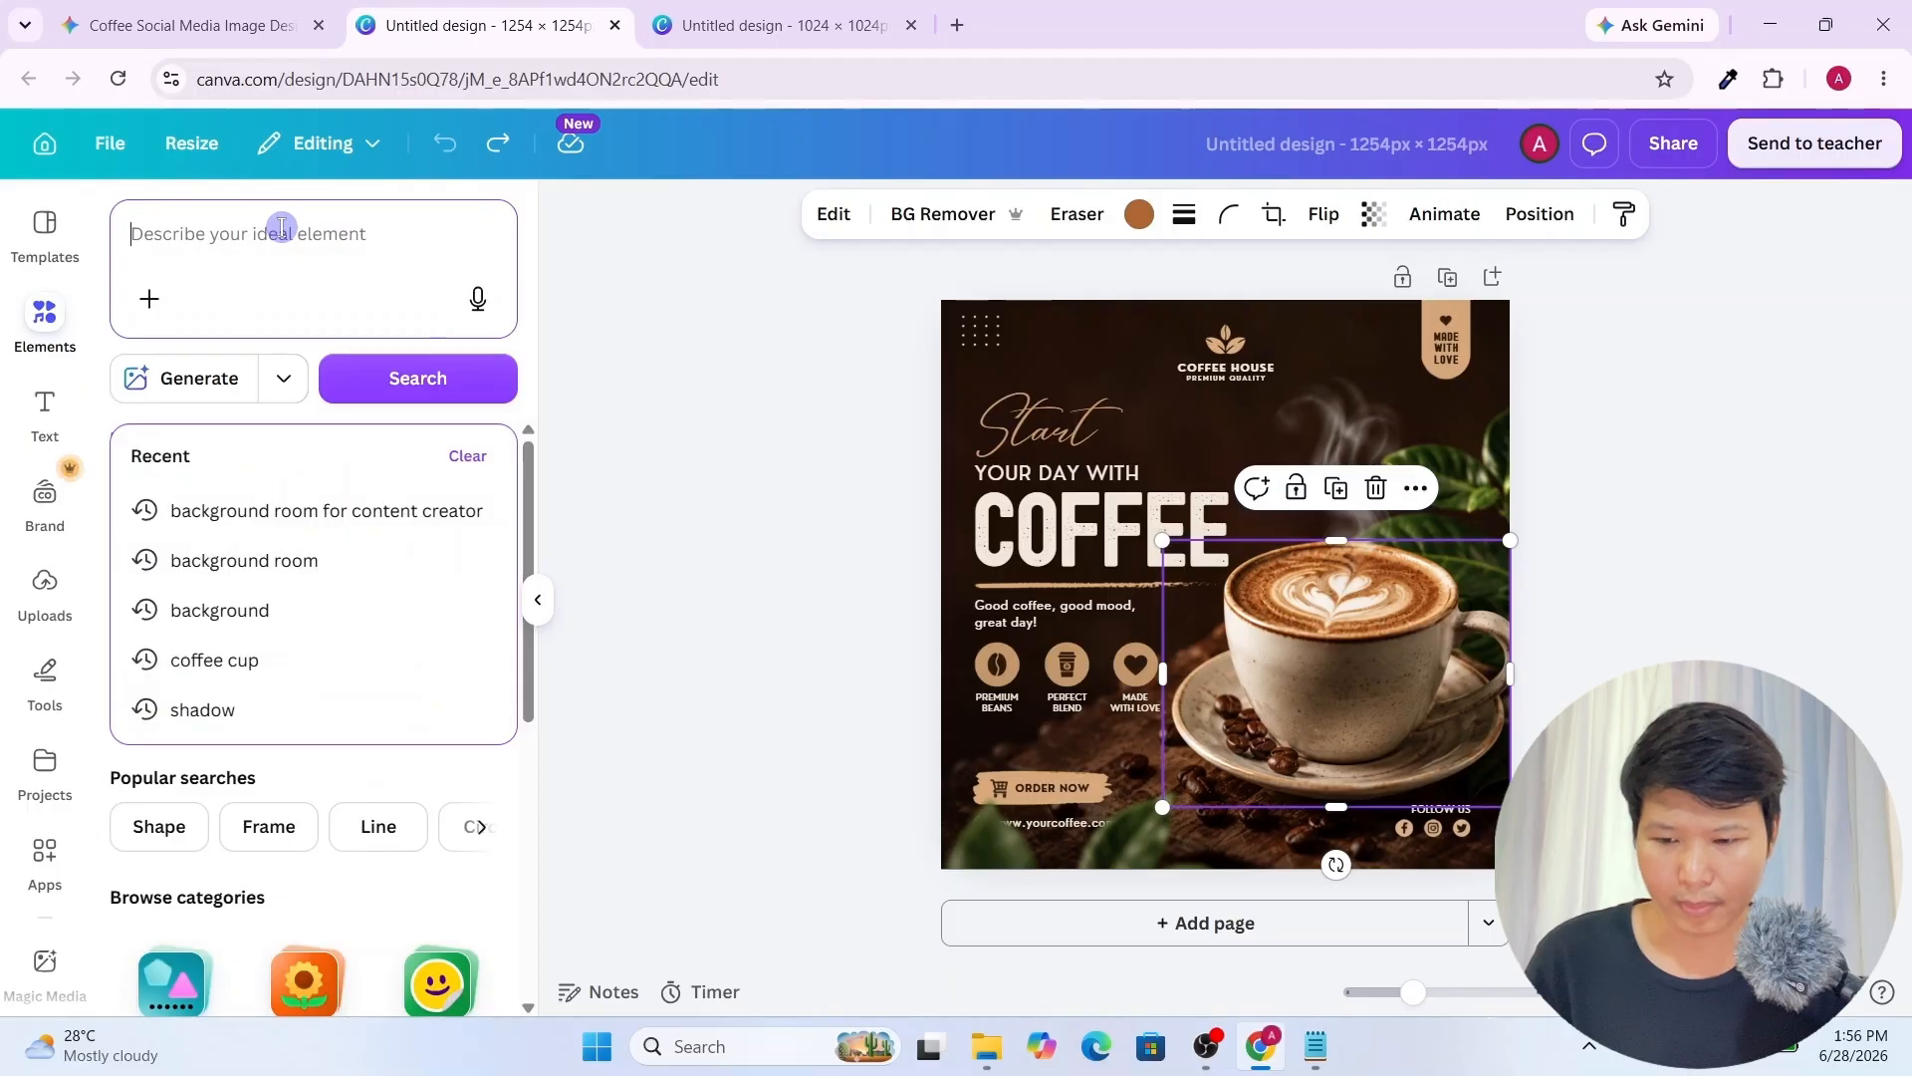
{"action": "type", "text": "co"}
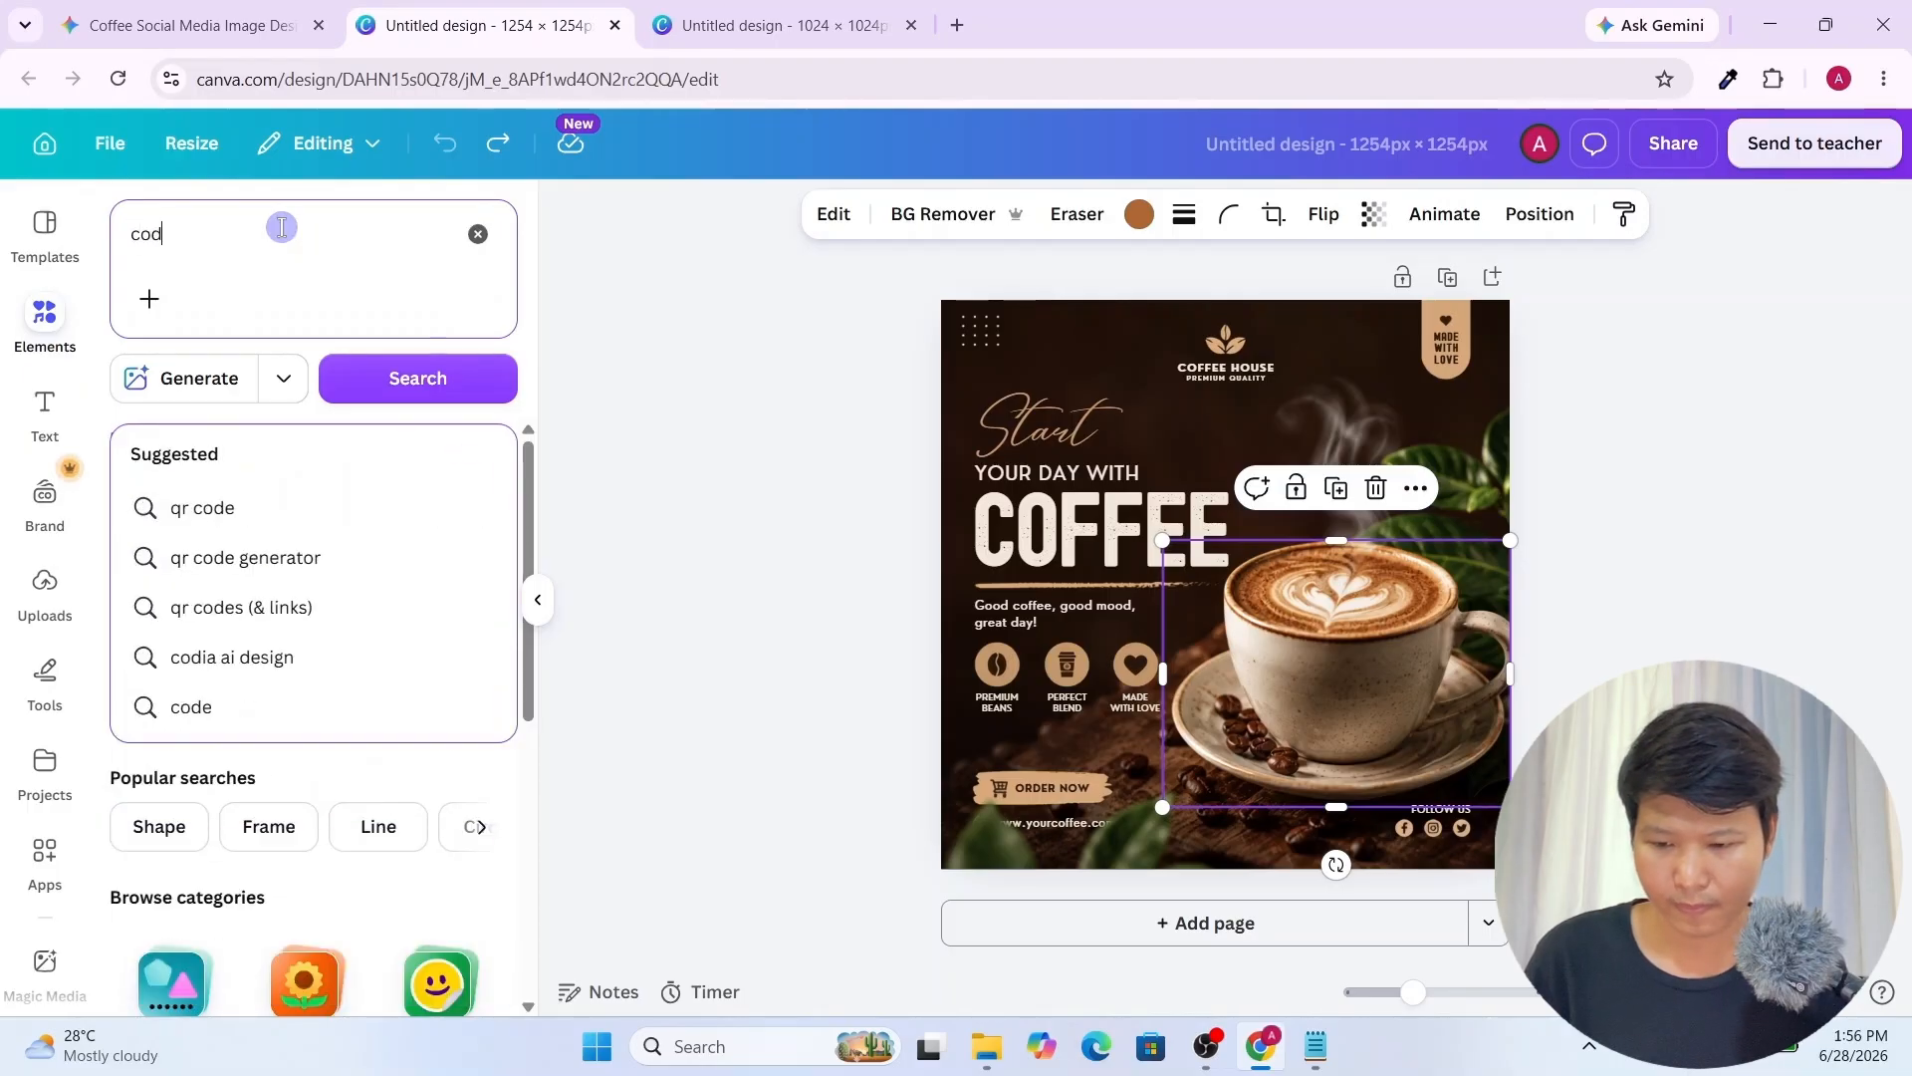
{"action": "type", "text": "ffee"}
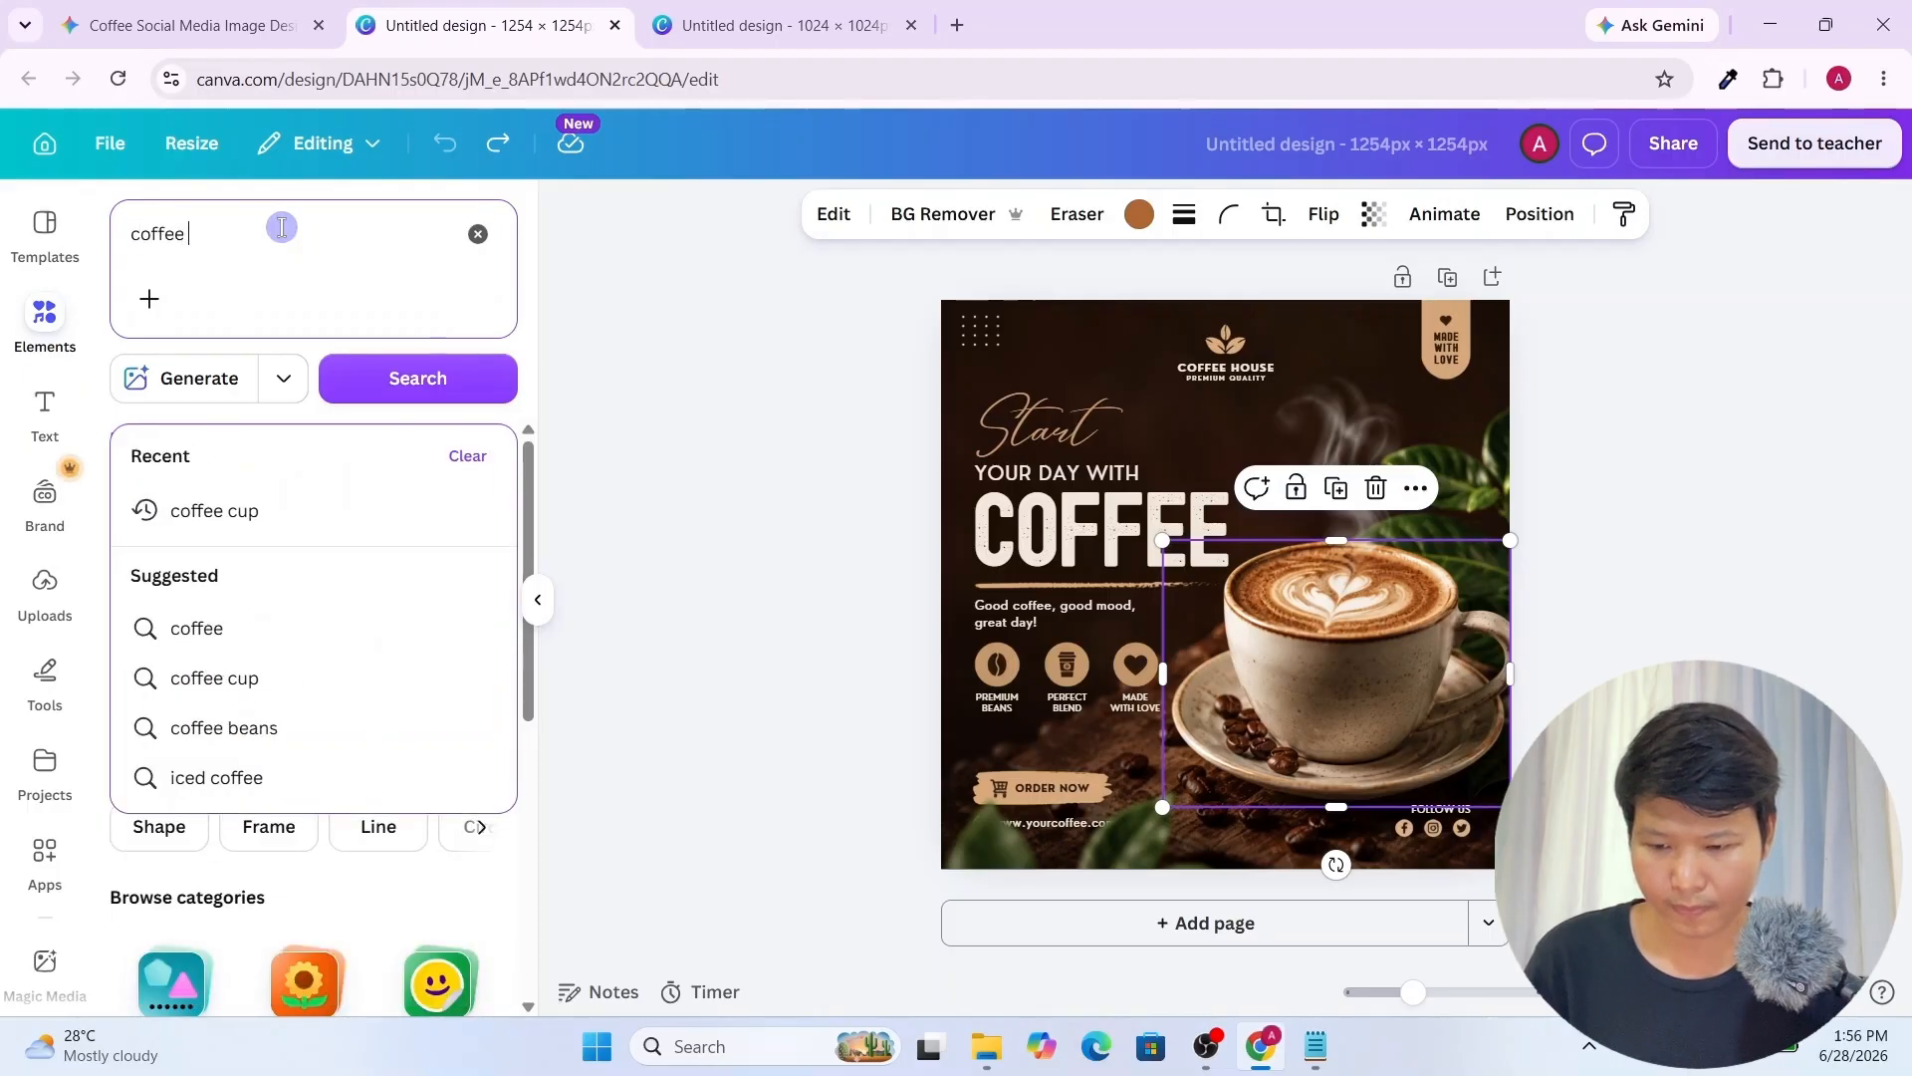
{"action": "left_click", "coordinate": [266, 526]}
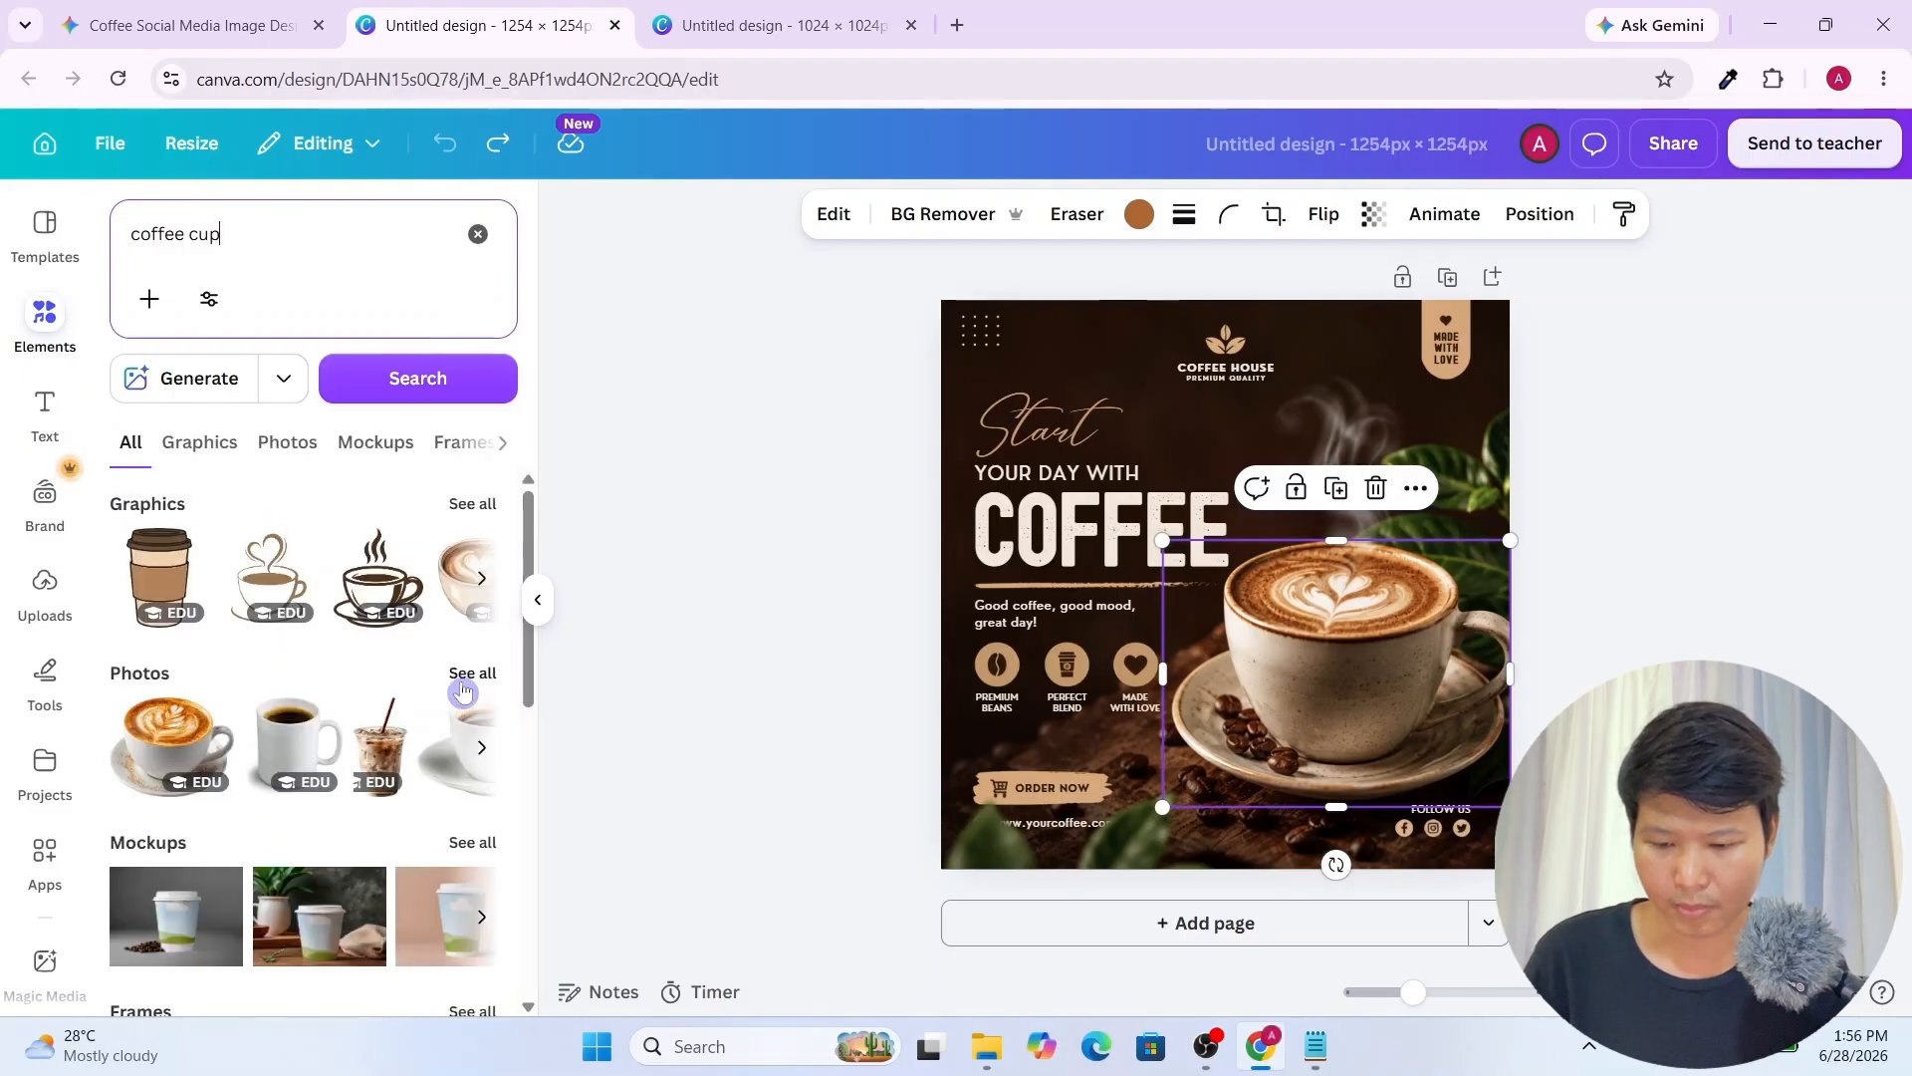
{"action": "left_click", "coordinate": [466, 683]}
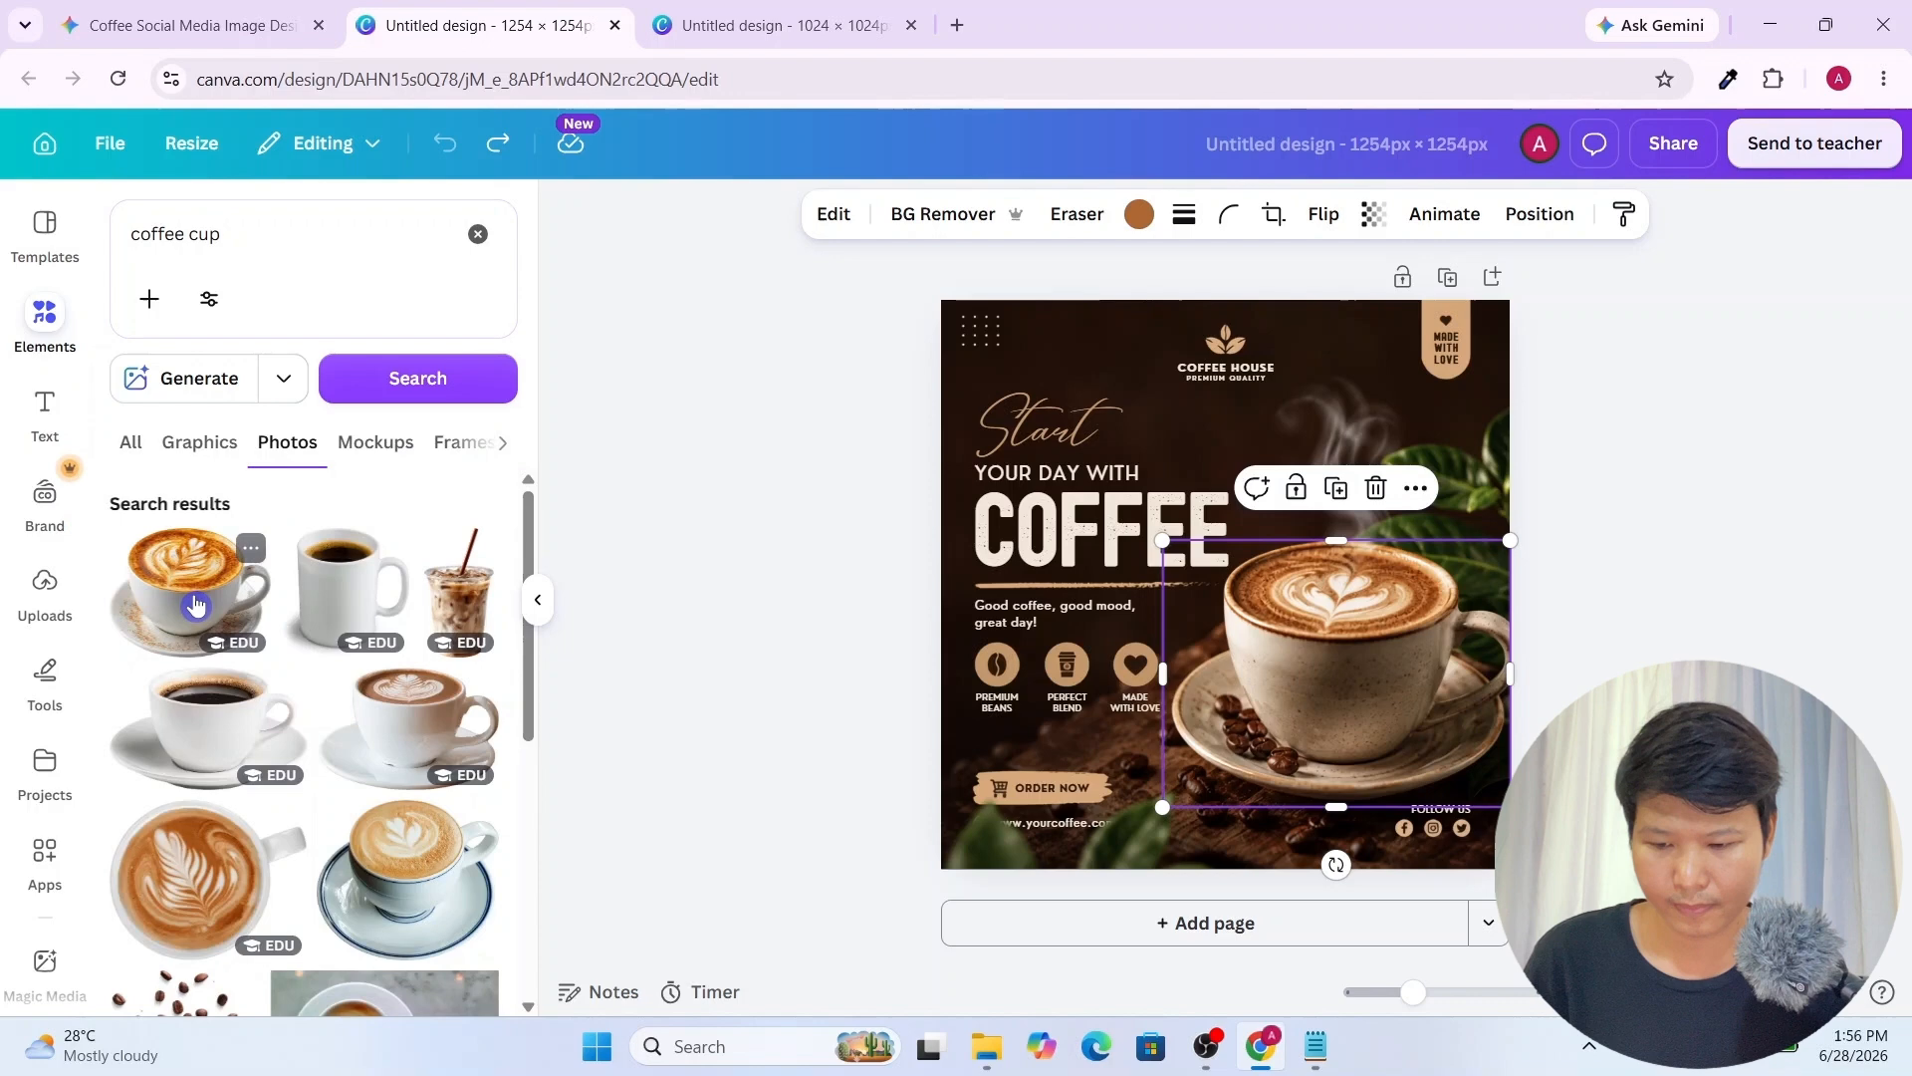
{"action": "left_click_drag", "start_coordinate": [195, 604], "coordinate": [1294, 596]}
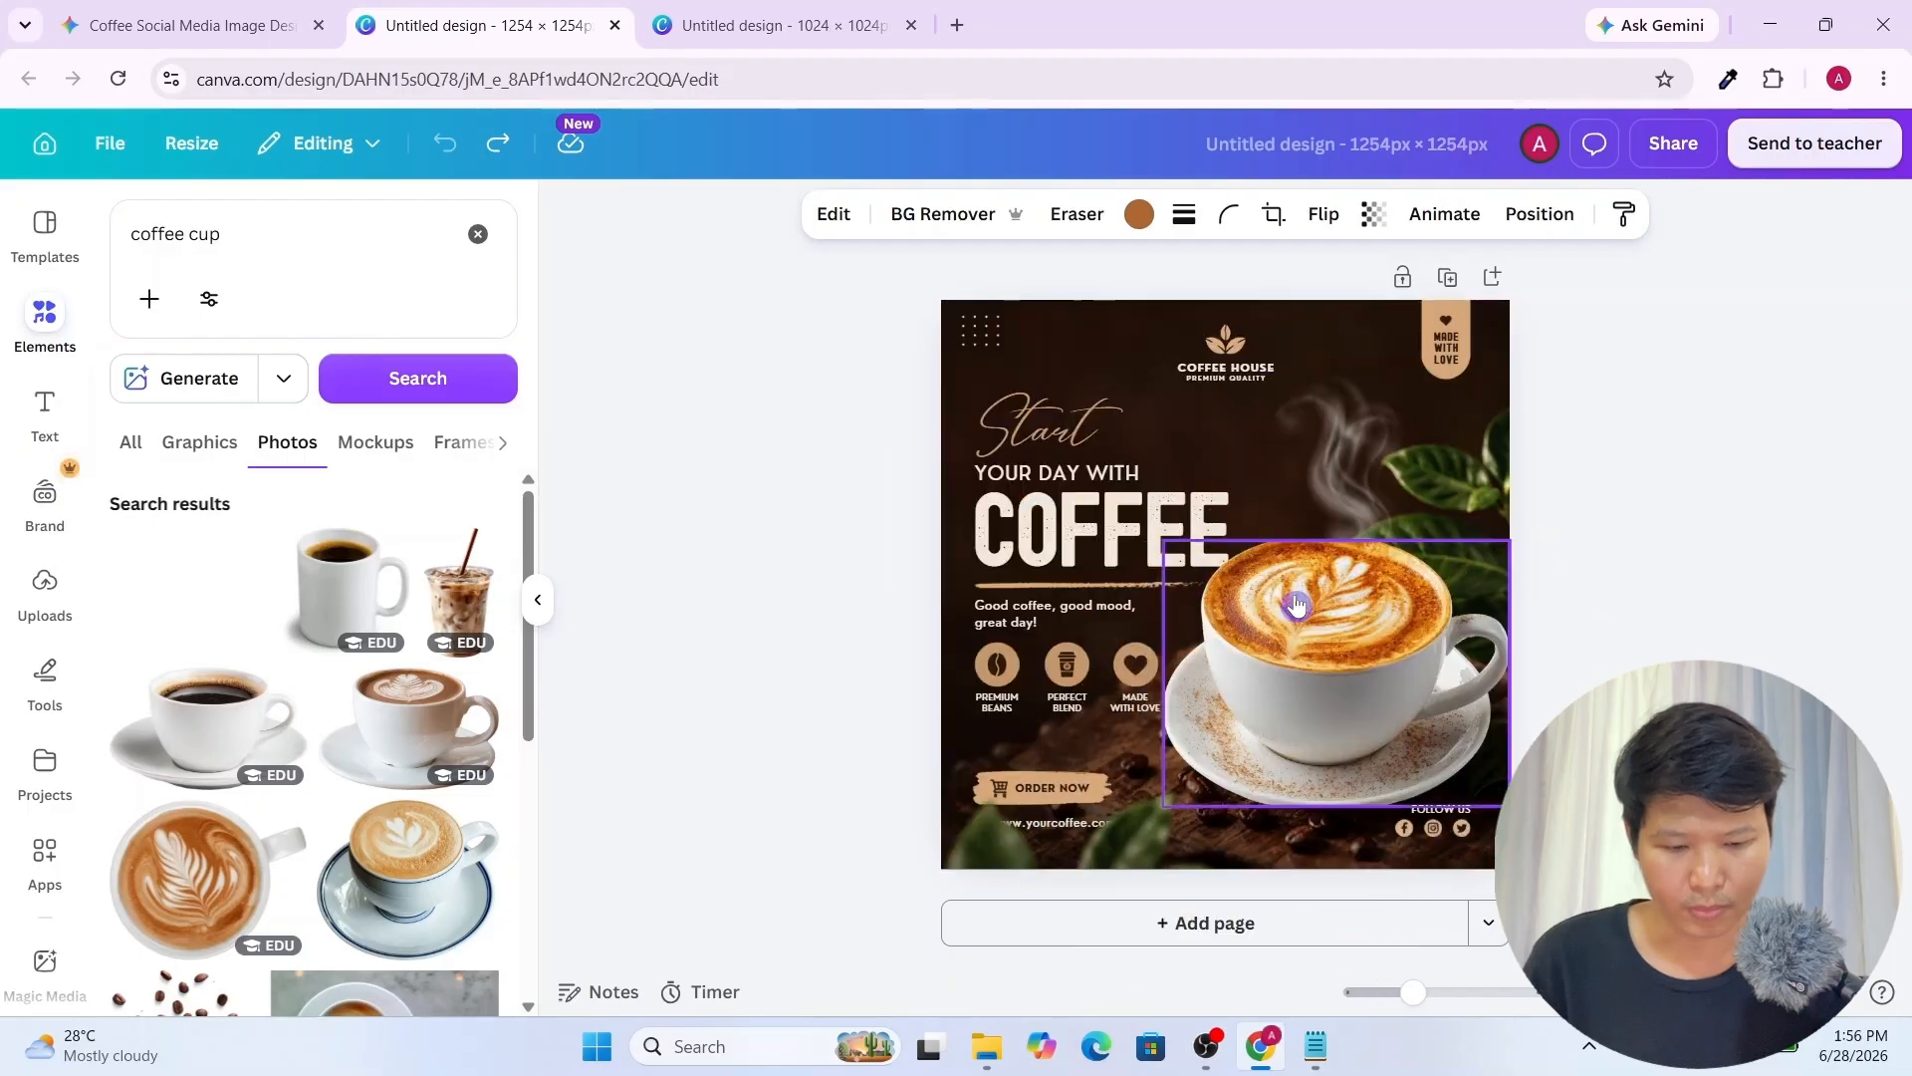
{"action": "left_click", "coordinate": [1696, 521]}
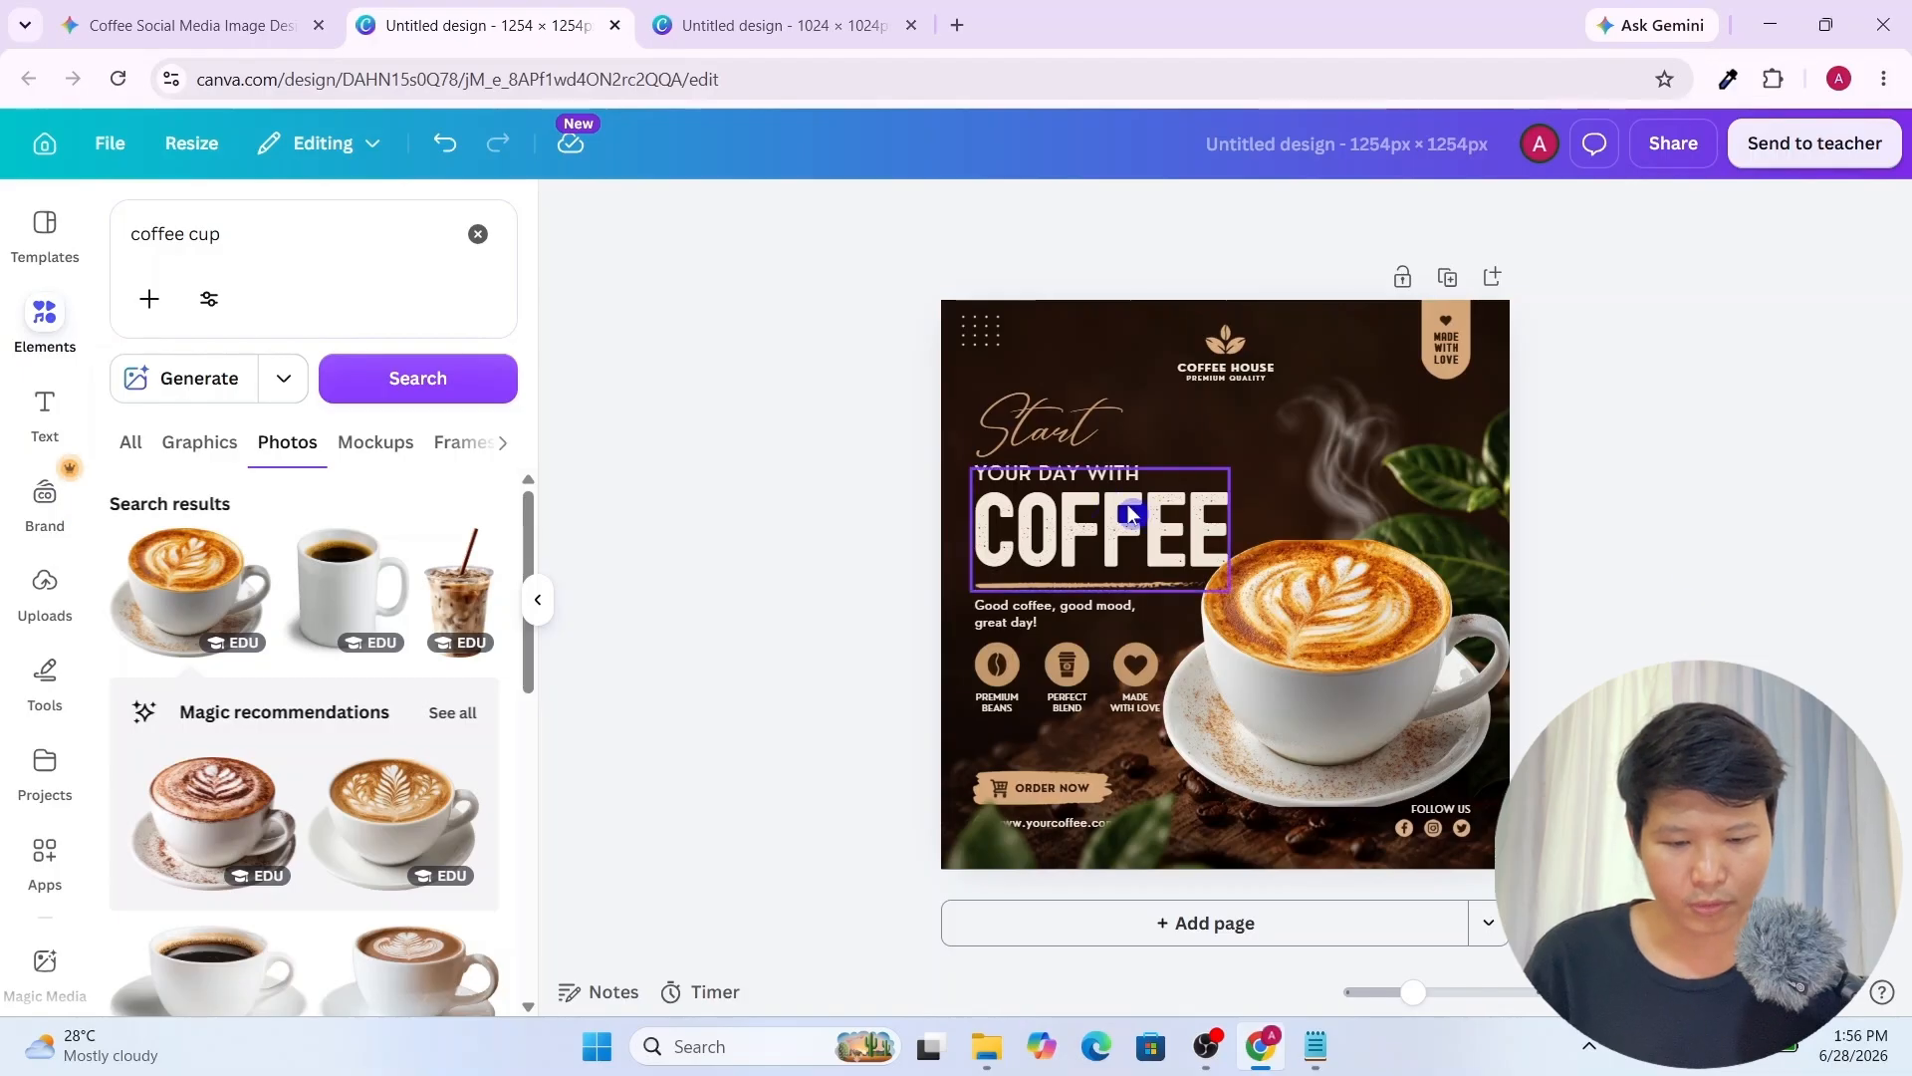
Replace the script heading word "Start" with "Flex"
{"action": "double_click", "coordinate": [1064, 416]}
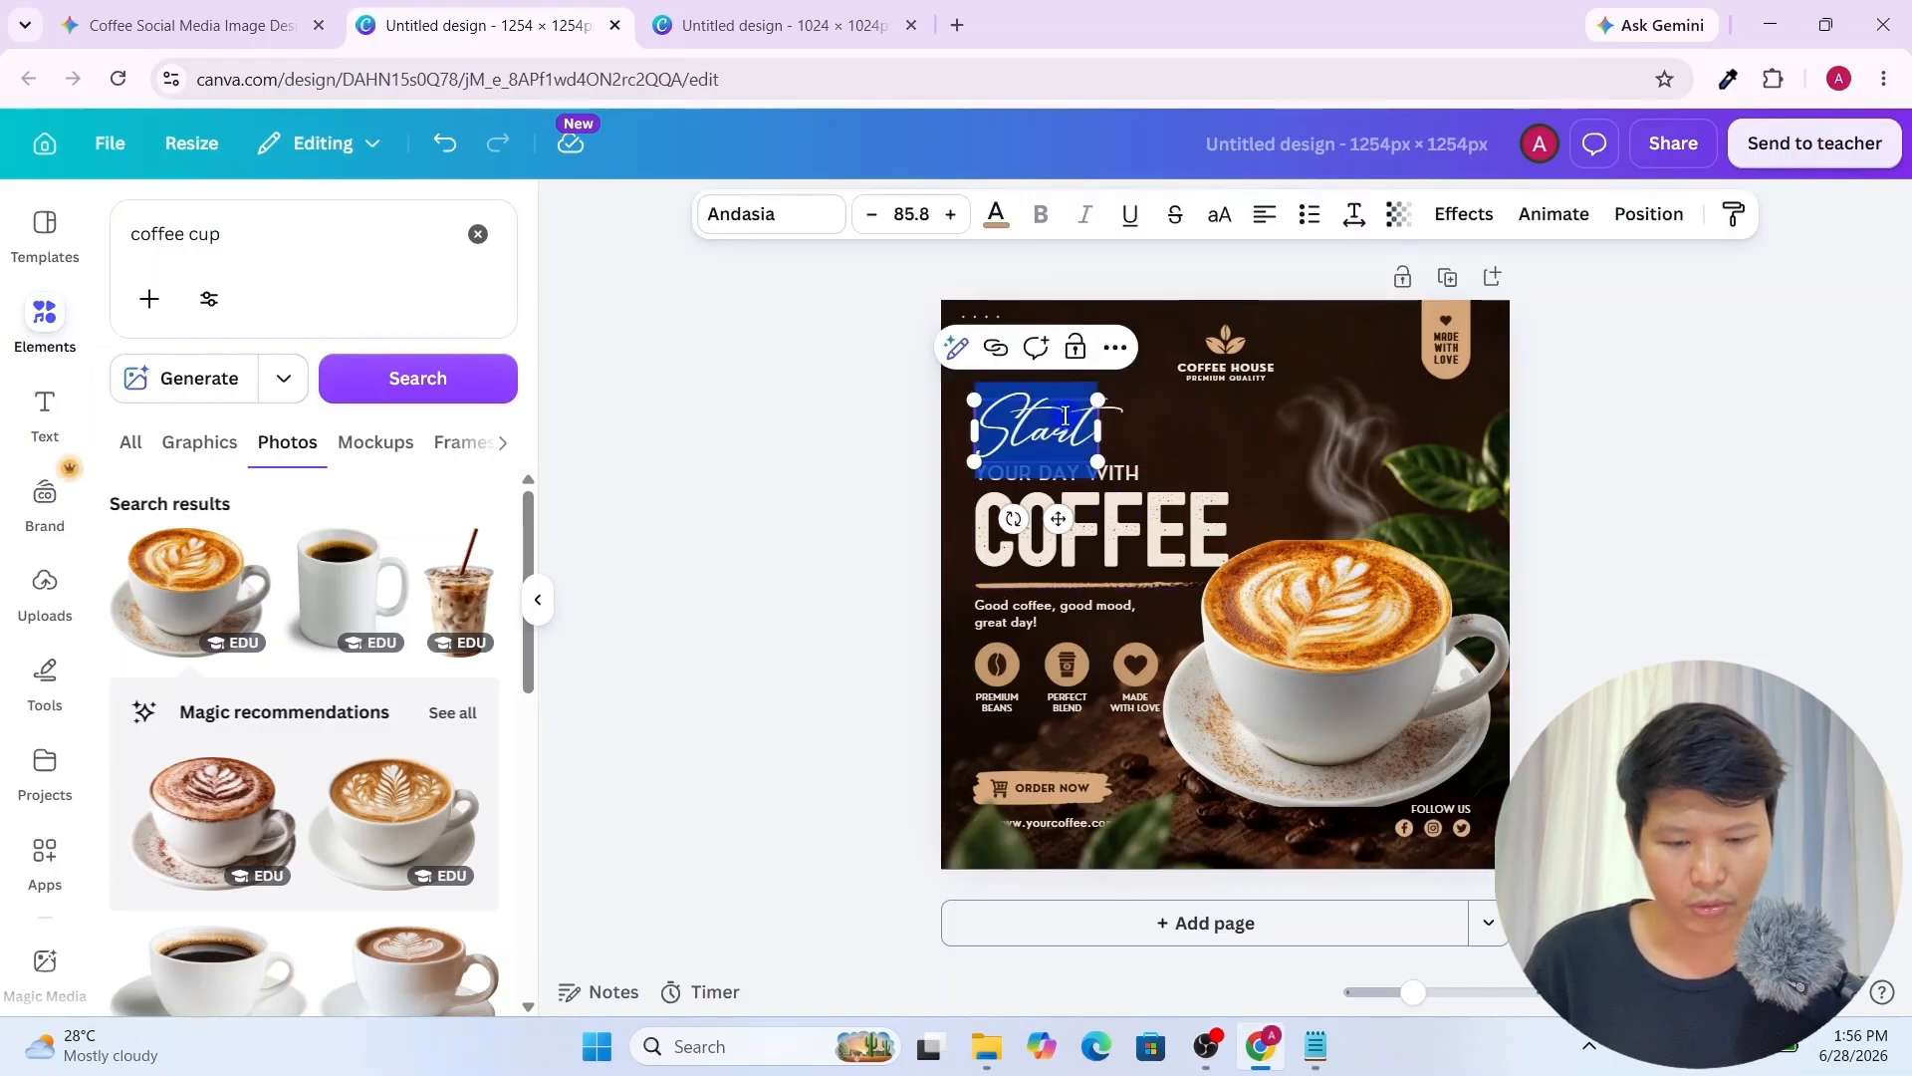
{"action": "type", "text": "Flex"}
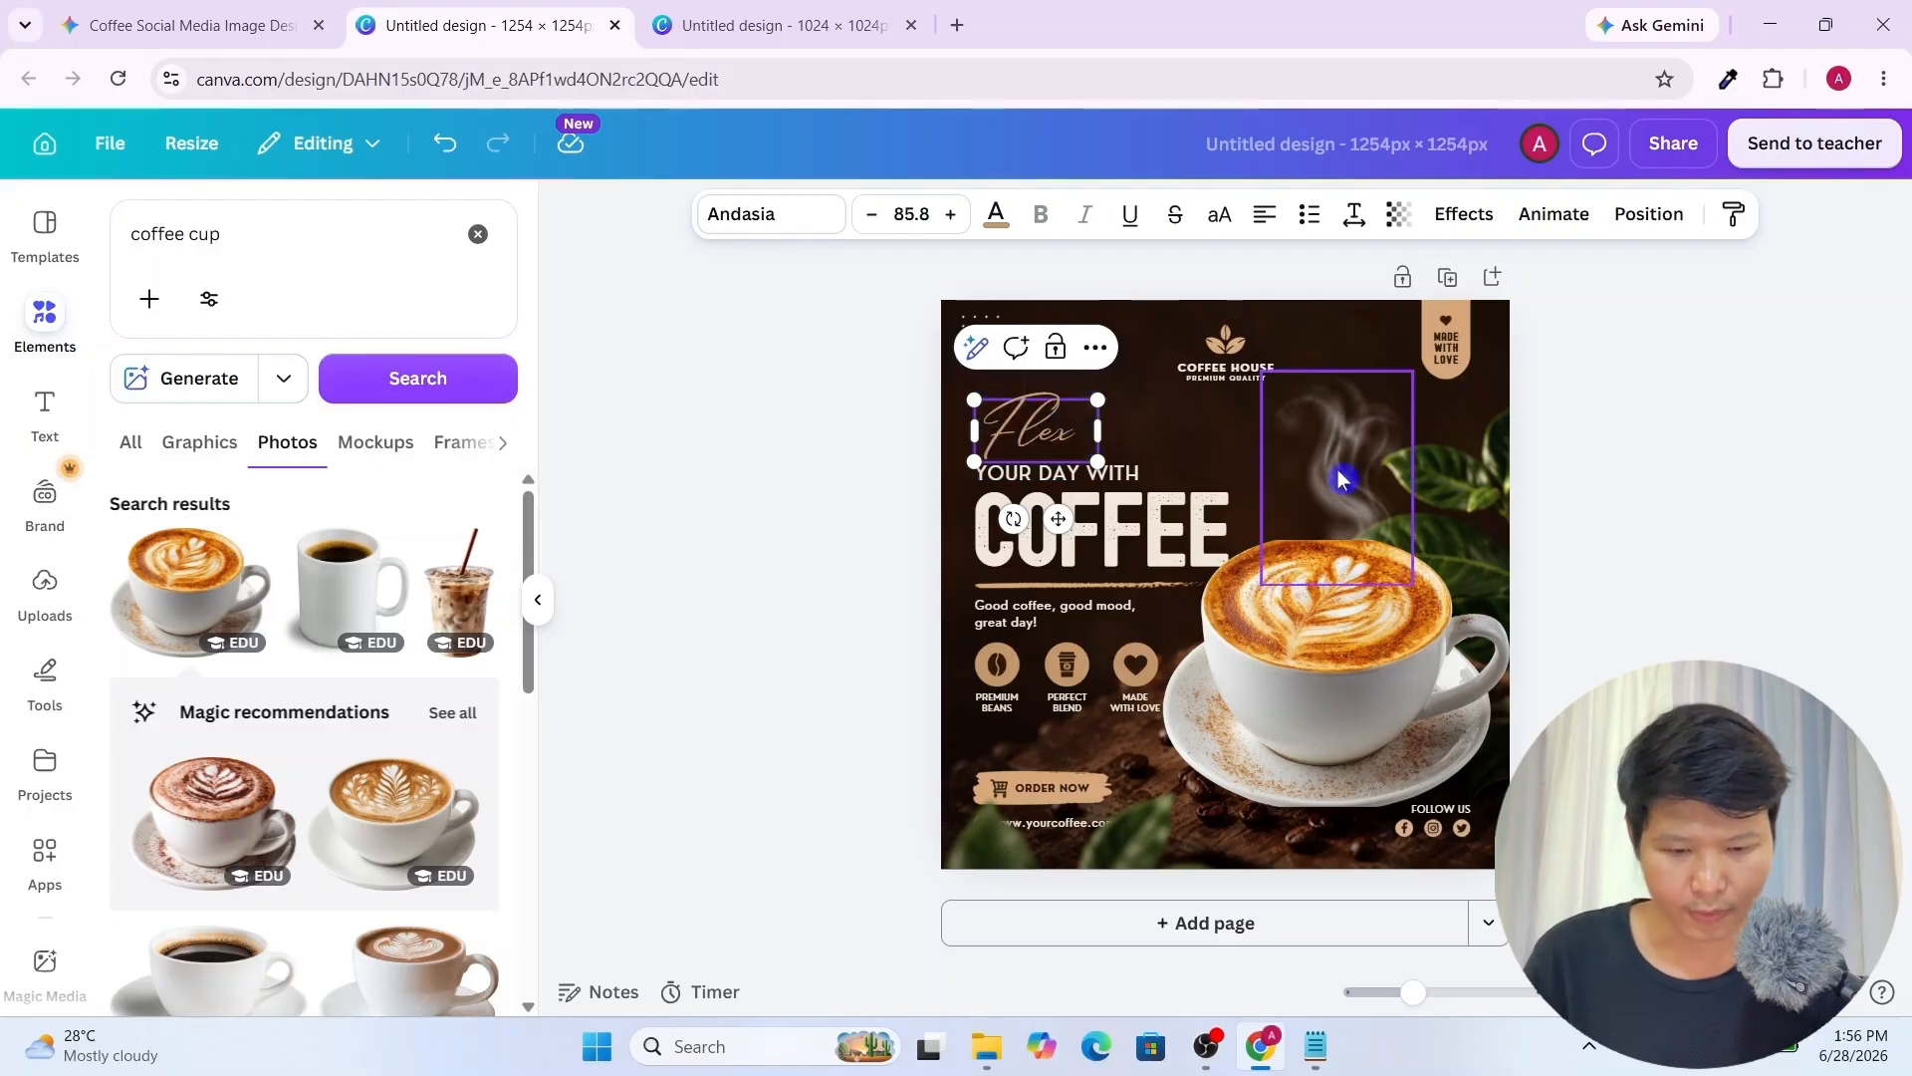
{"action": "left_click", "coordinate": [1737, 474]}
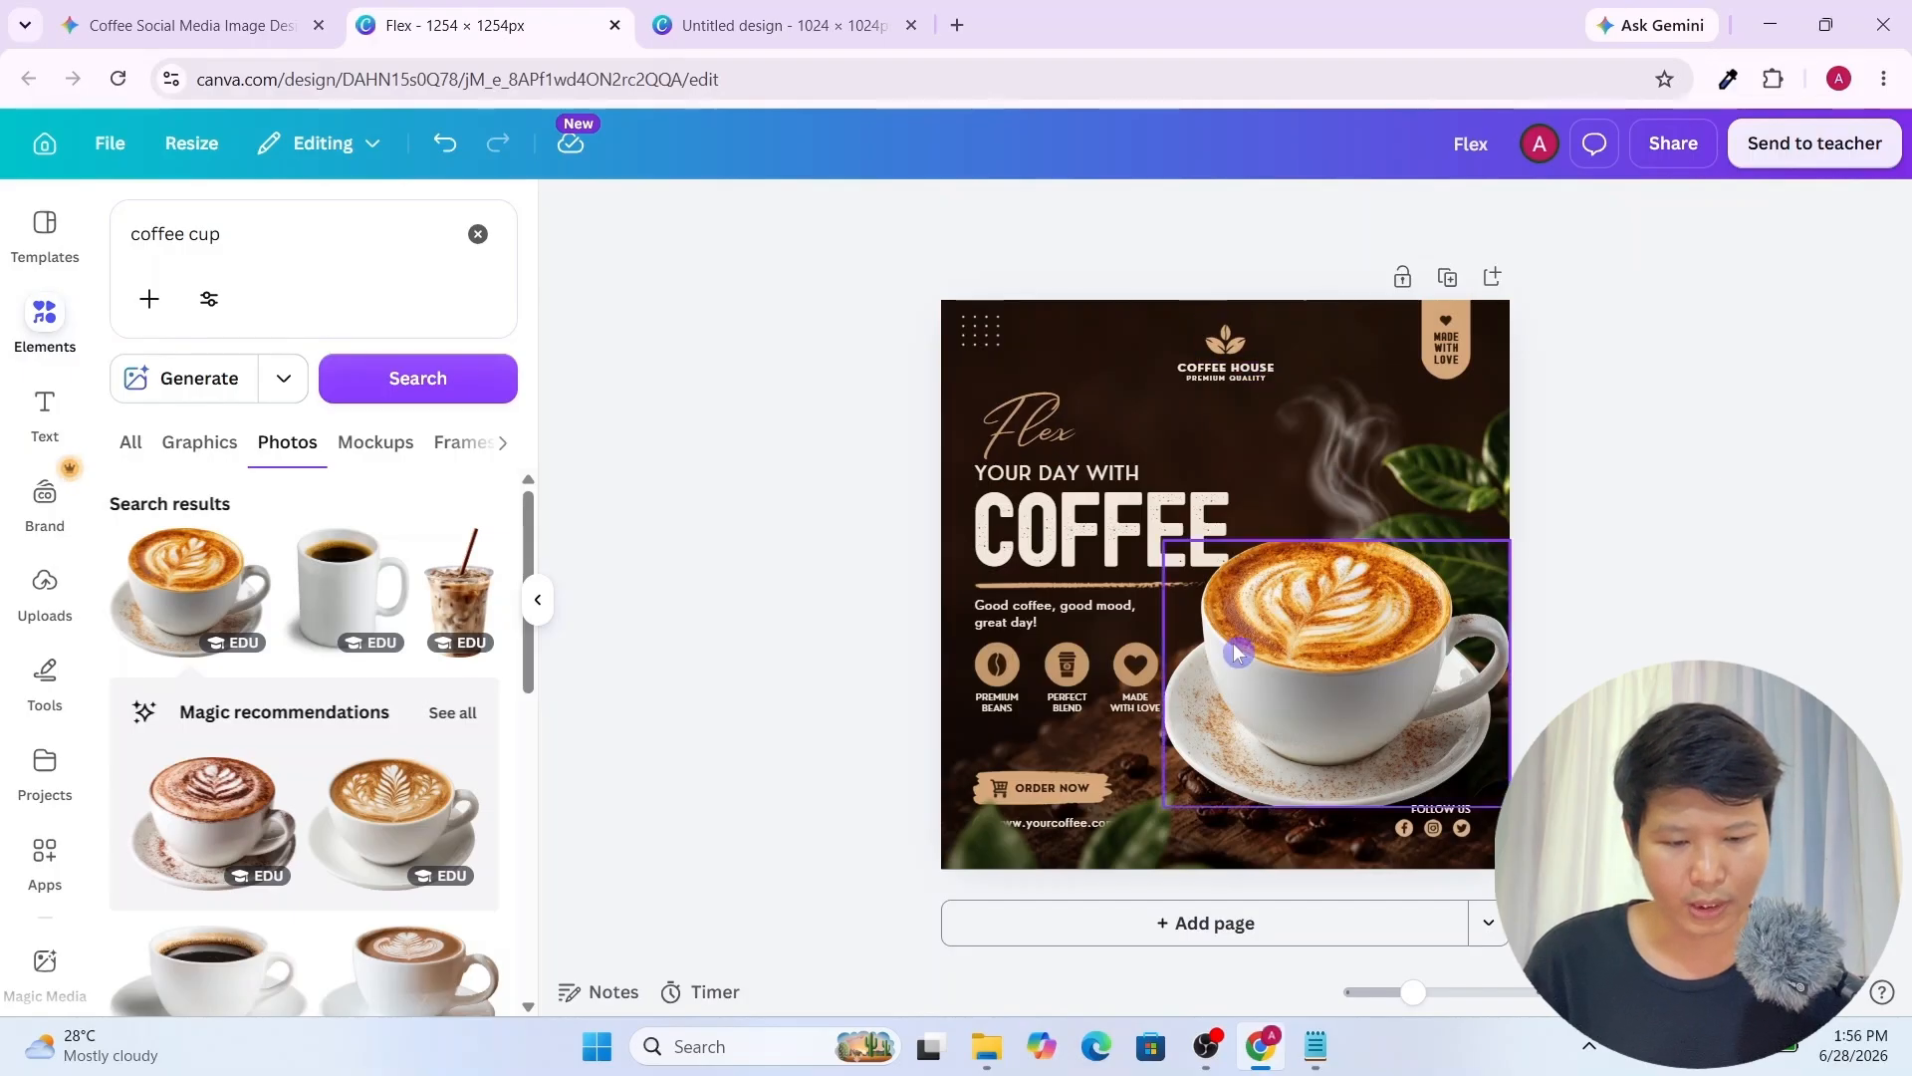
Undo the heading word edit and the cup photo replacement, leaving nothing selected
{"action": "left_click", "coordinate": [1313, 653]}
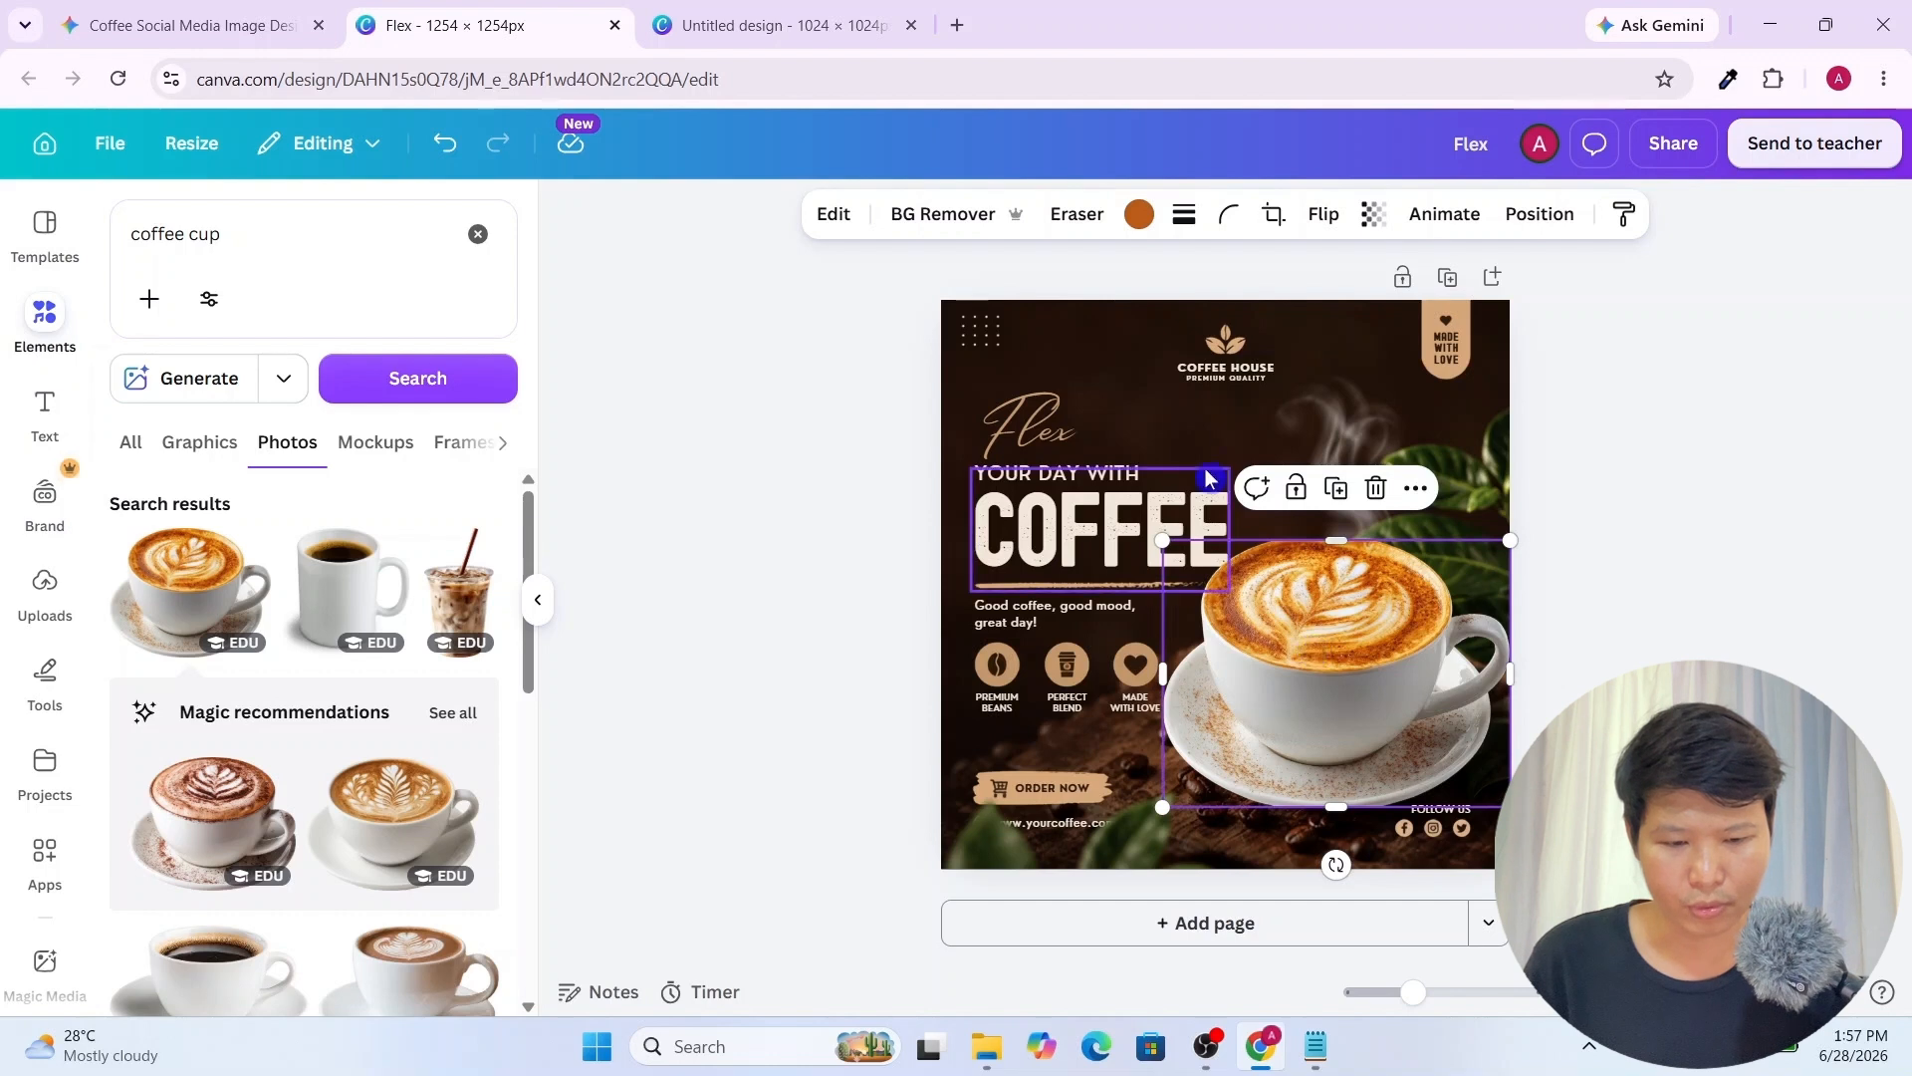
{"action": "left_click", "coordinate": [453, 154]}
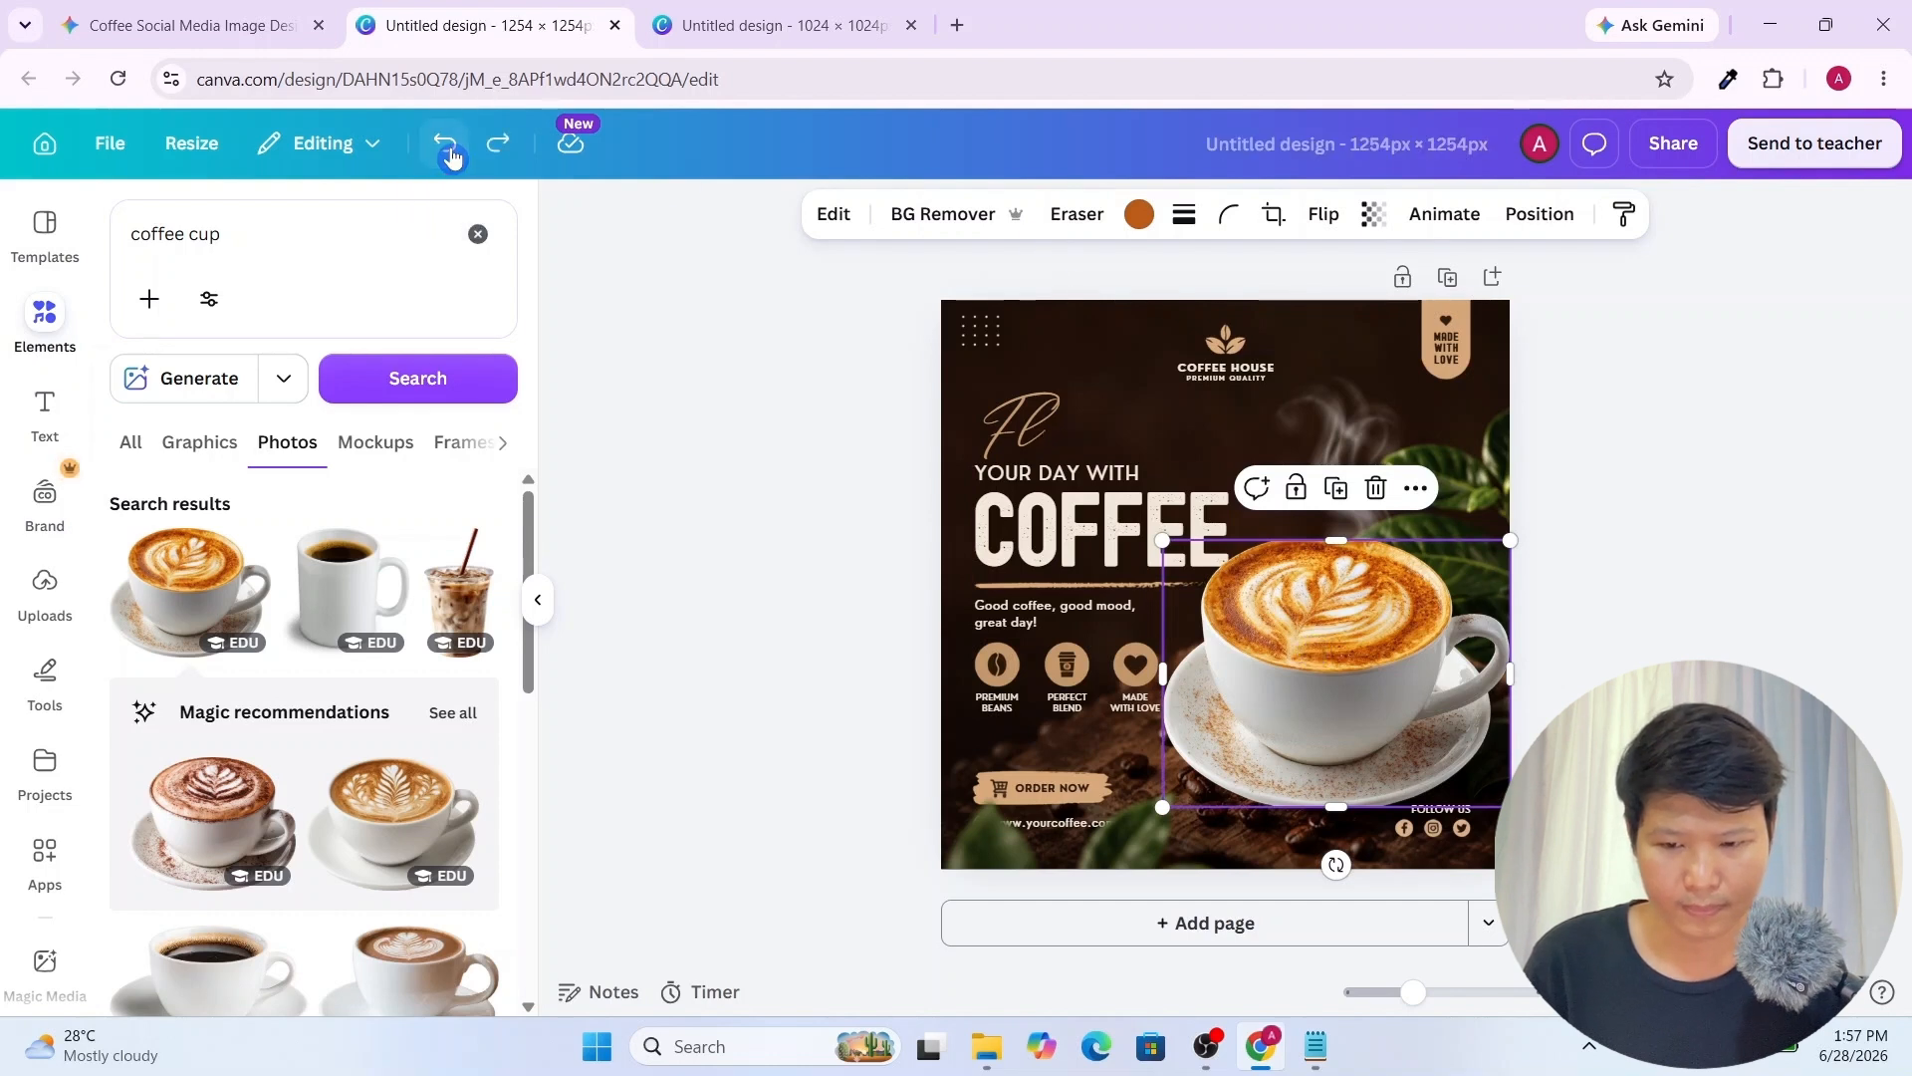
{"action": "left_click", "coordinate": [449, 151]}
{"action": "left_click", "coordinate": [448, 148]}
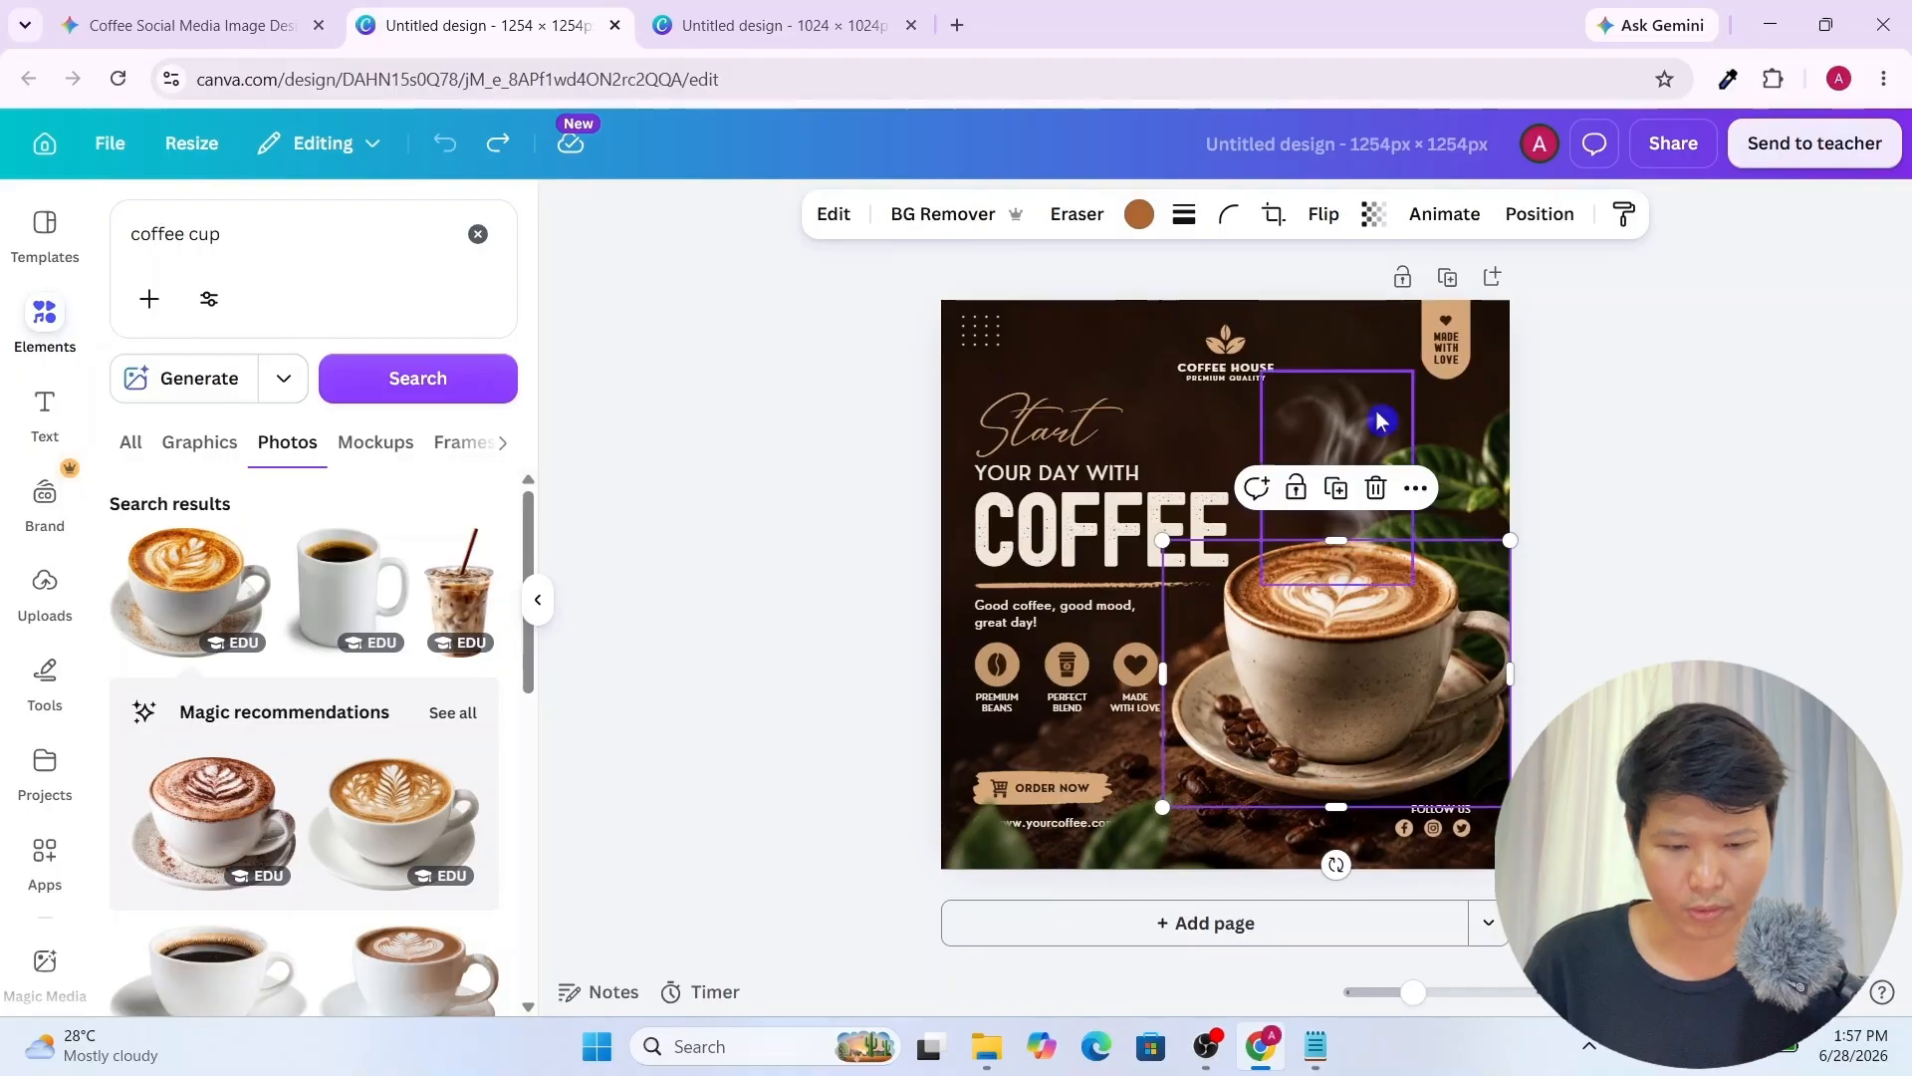
{"action": "left_click", "coordinate": [1656, 525]}
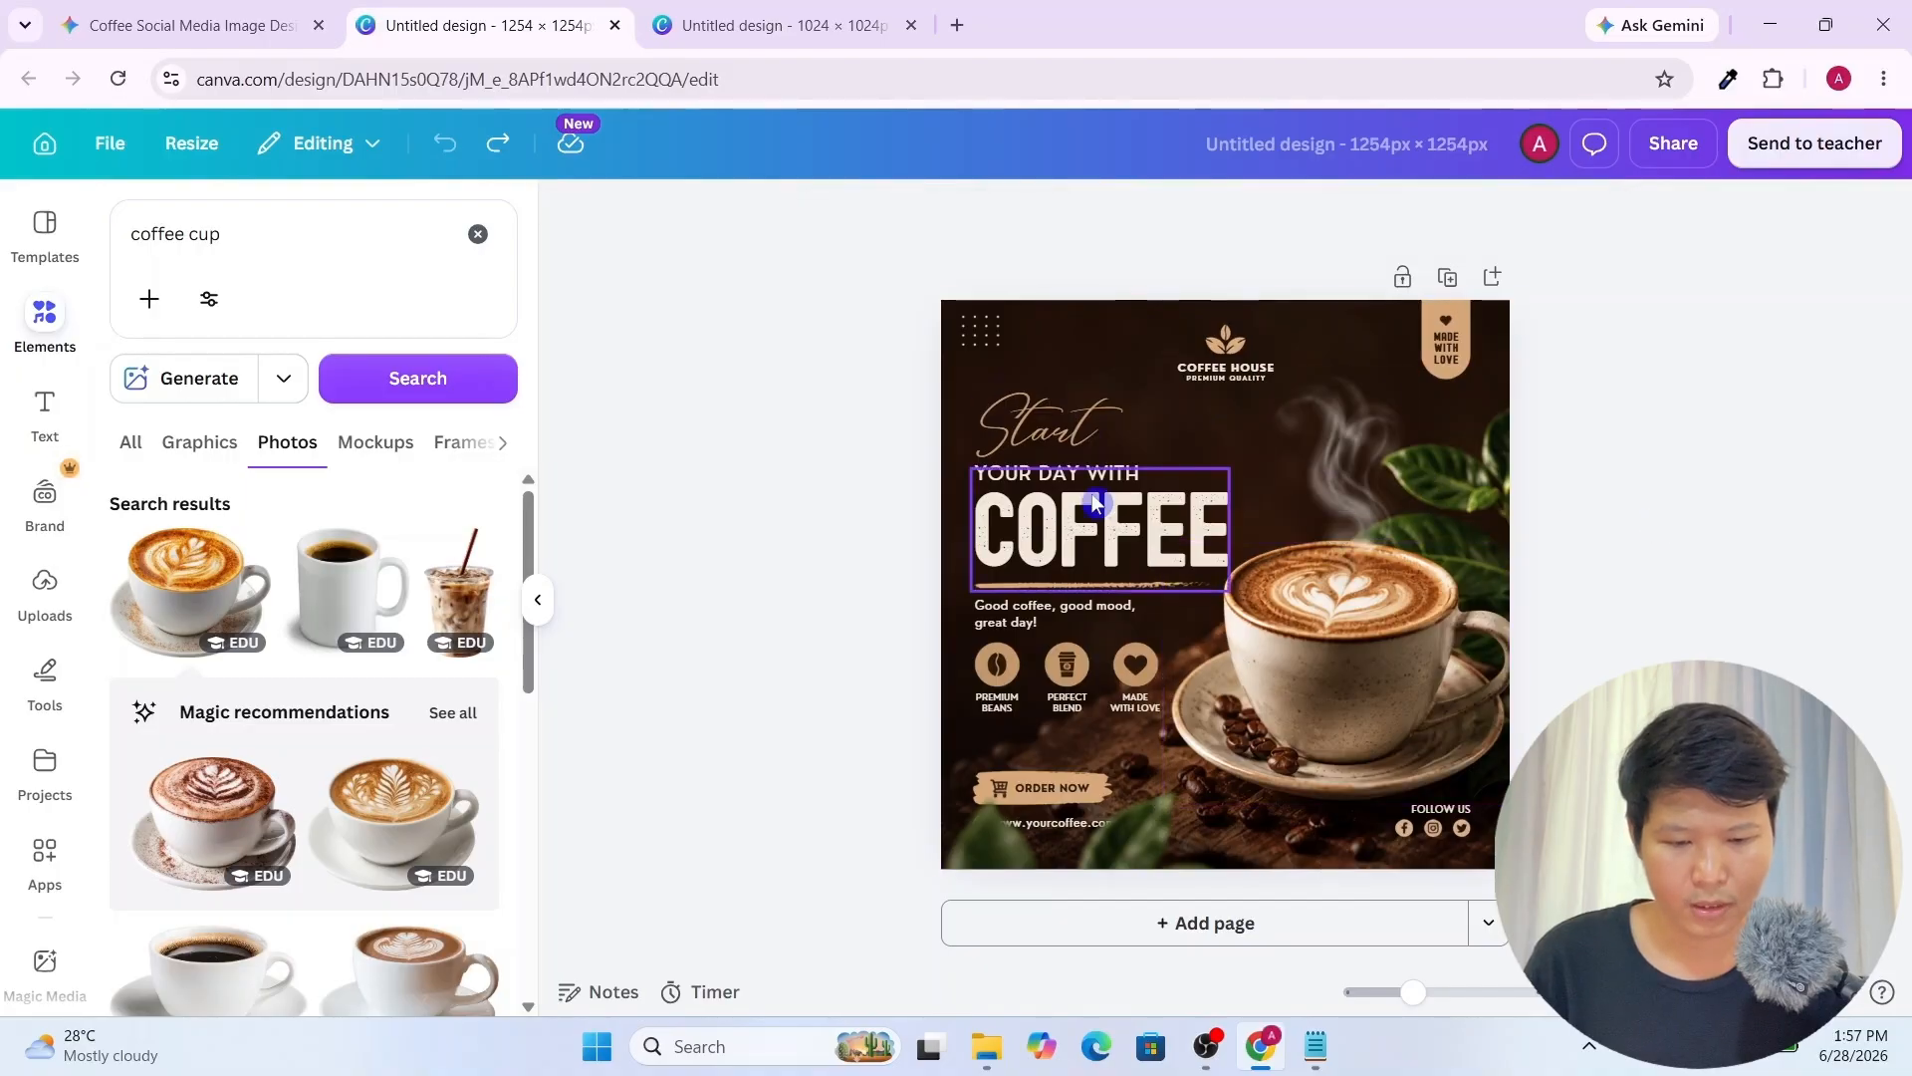
Change the font of the large COFFEE heading to Anton
{"action": "left_click", "coordinate": [1101, 538]}
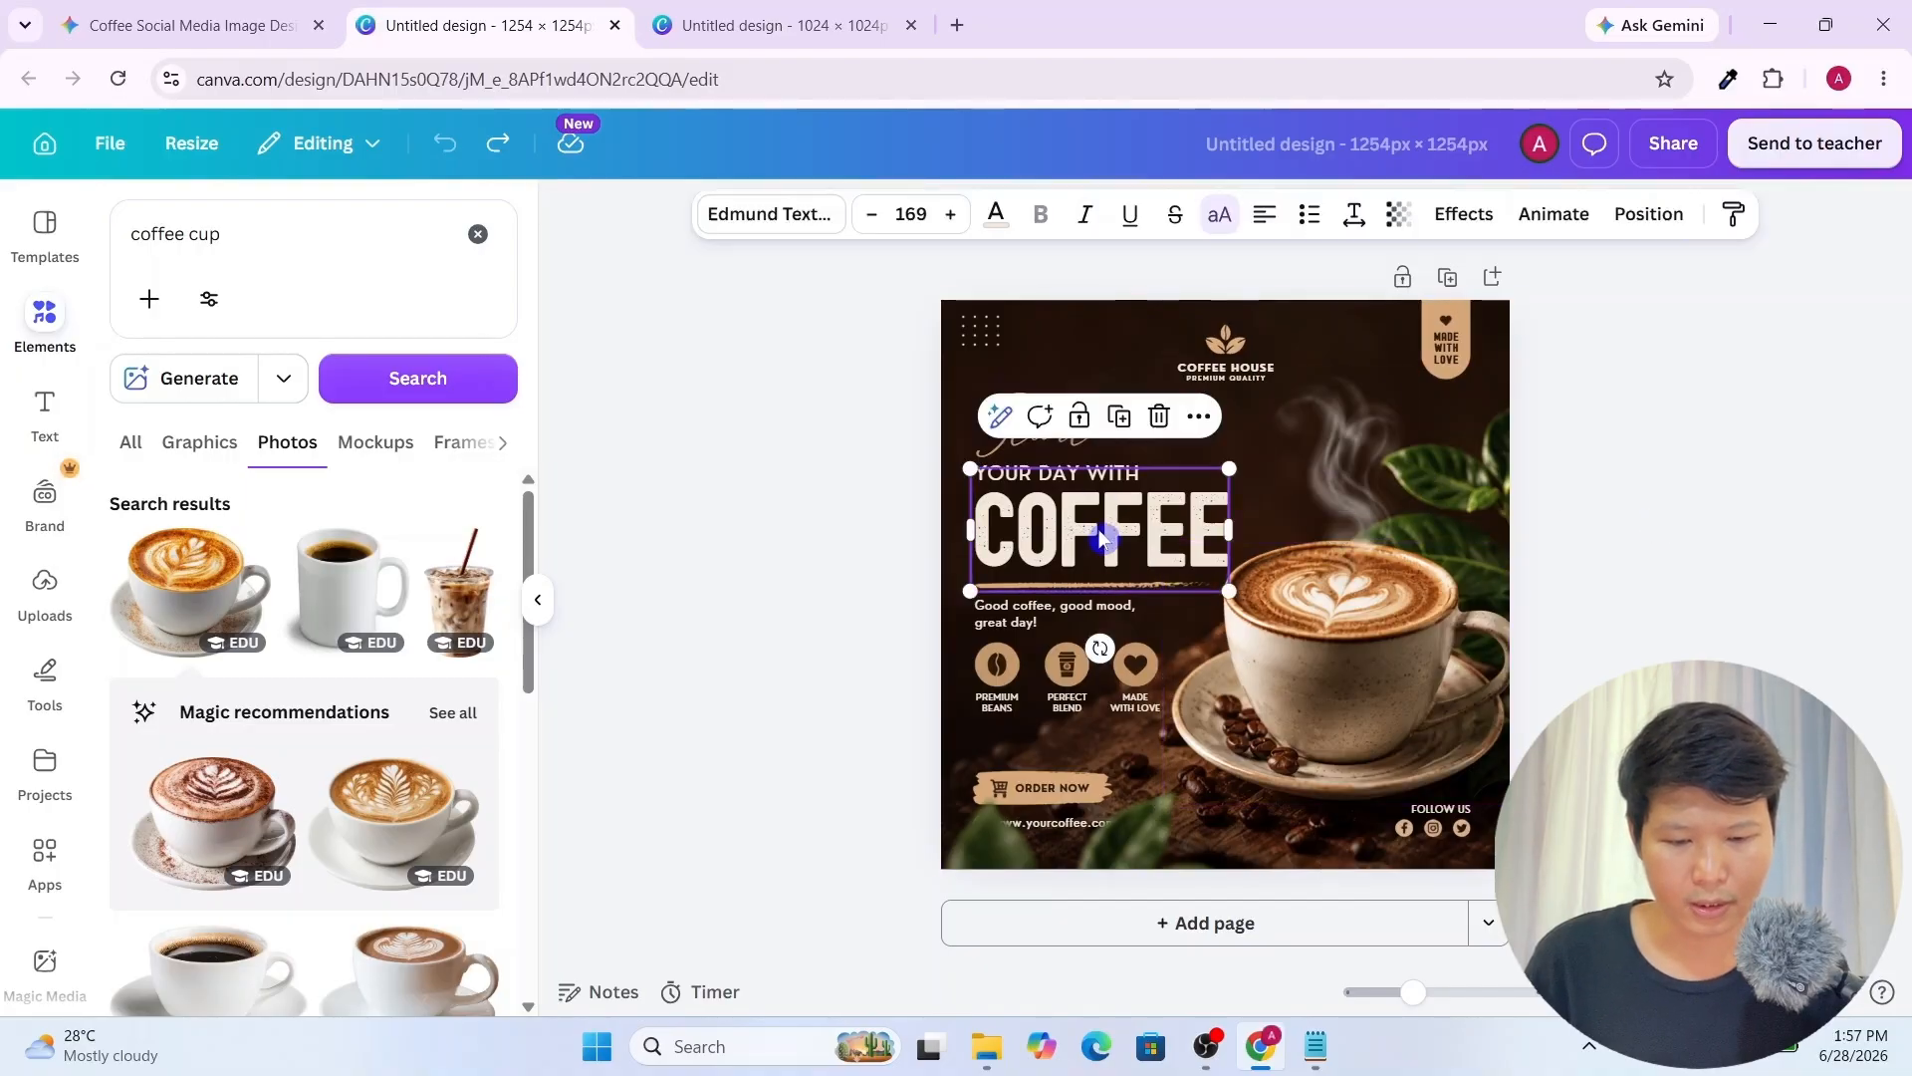
{"action": "left_click", "coordinate": [782, 213]}
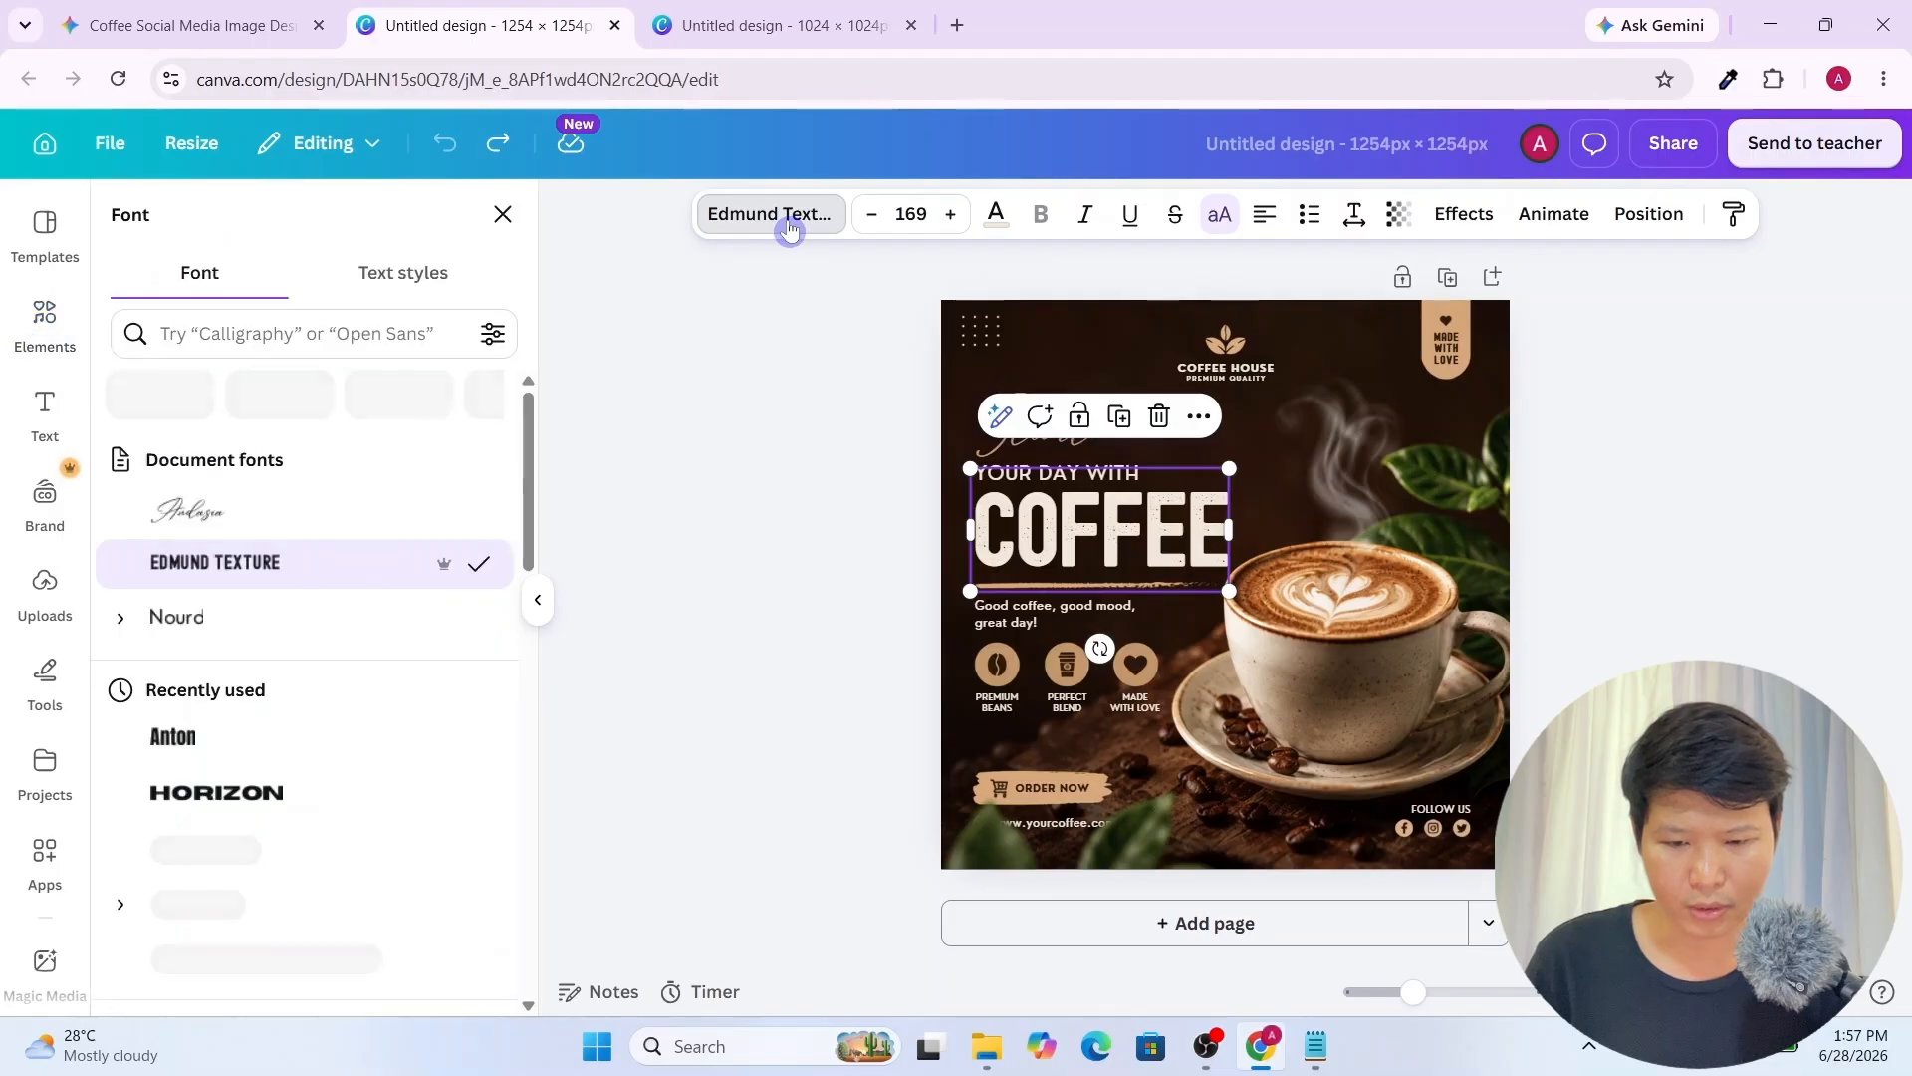
{"action": "left_click", "coordinate": [242, 756]}
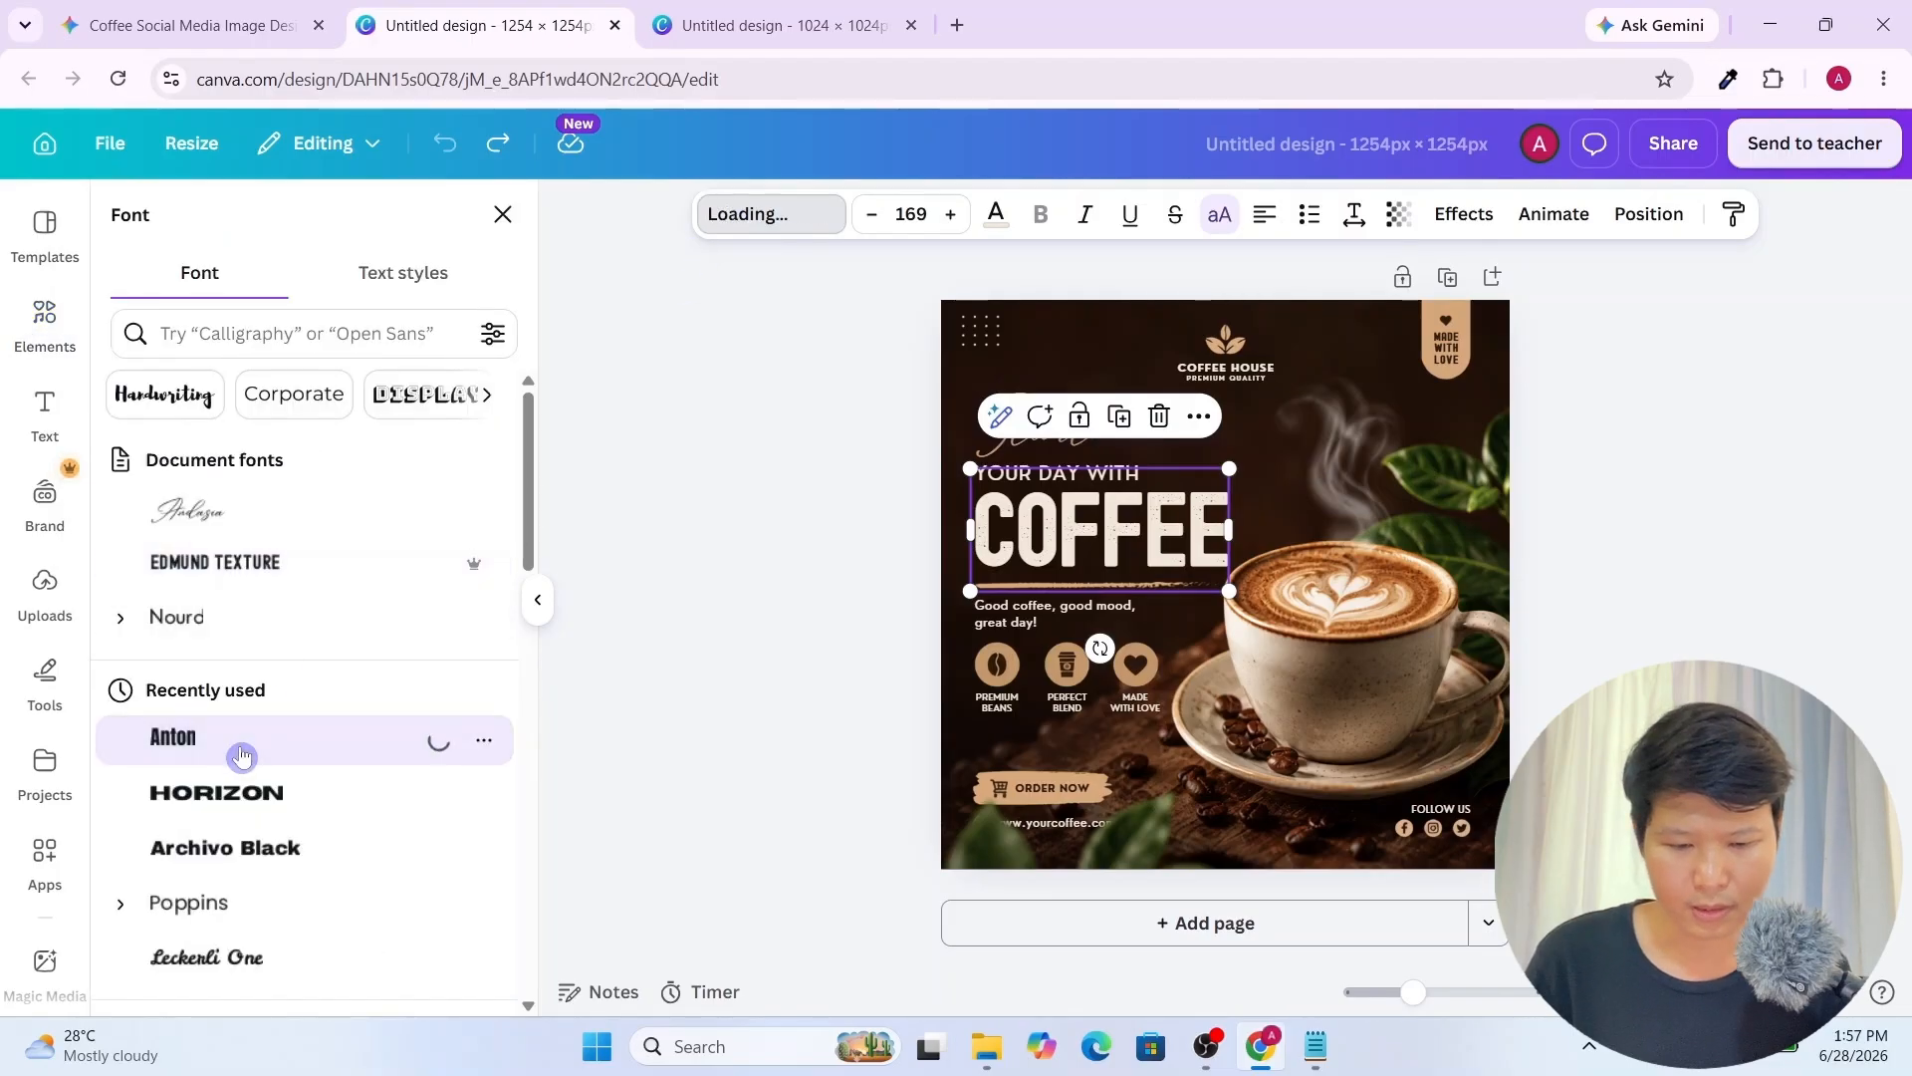
{"action": "left_click", "coordinate": [902, 540]}
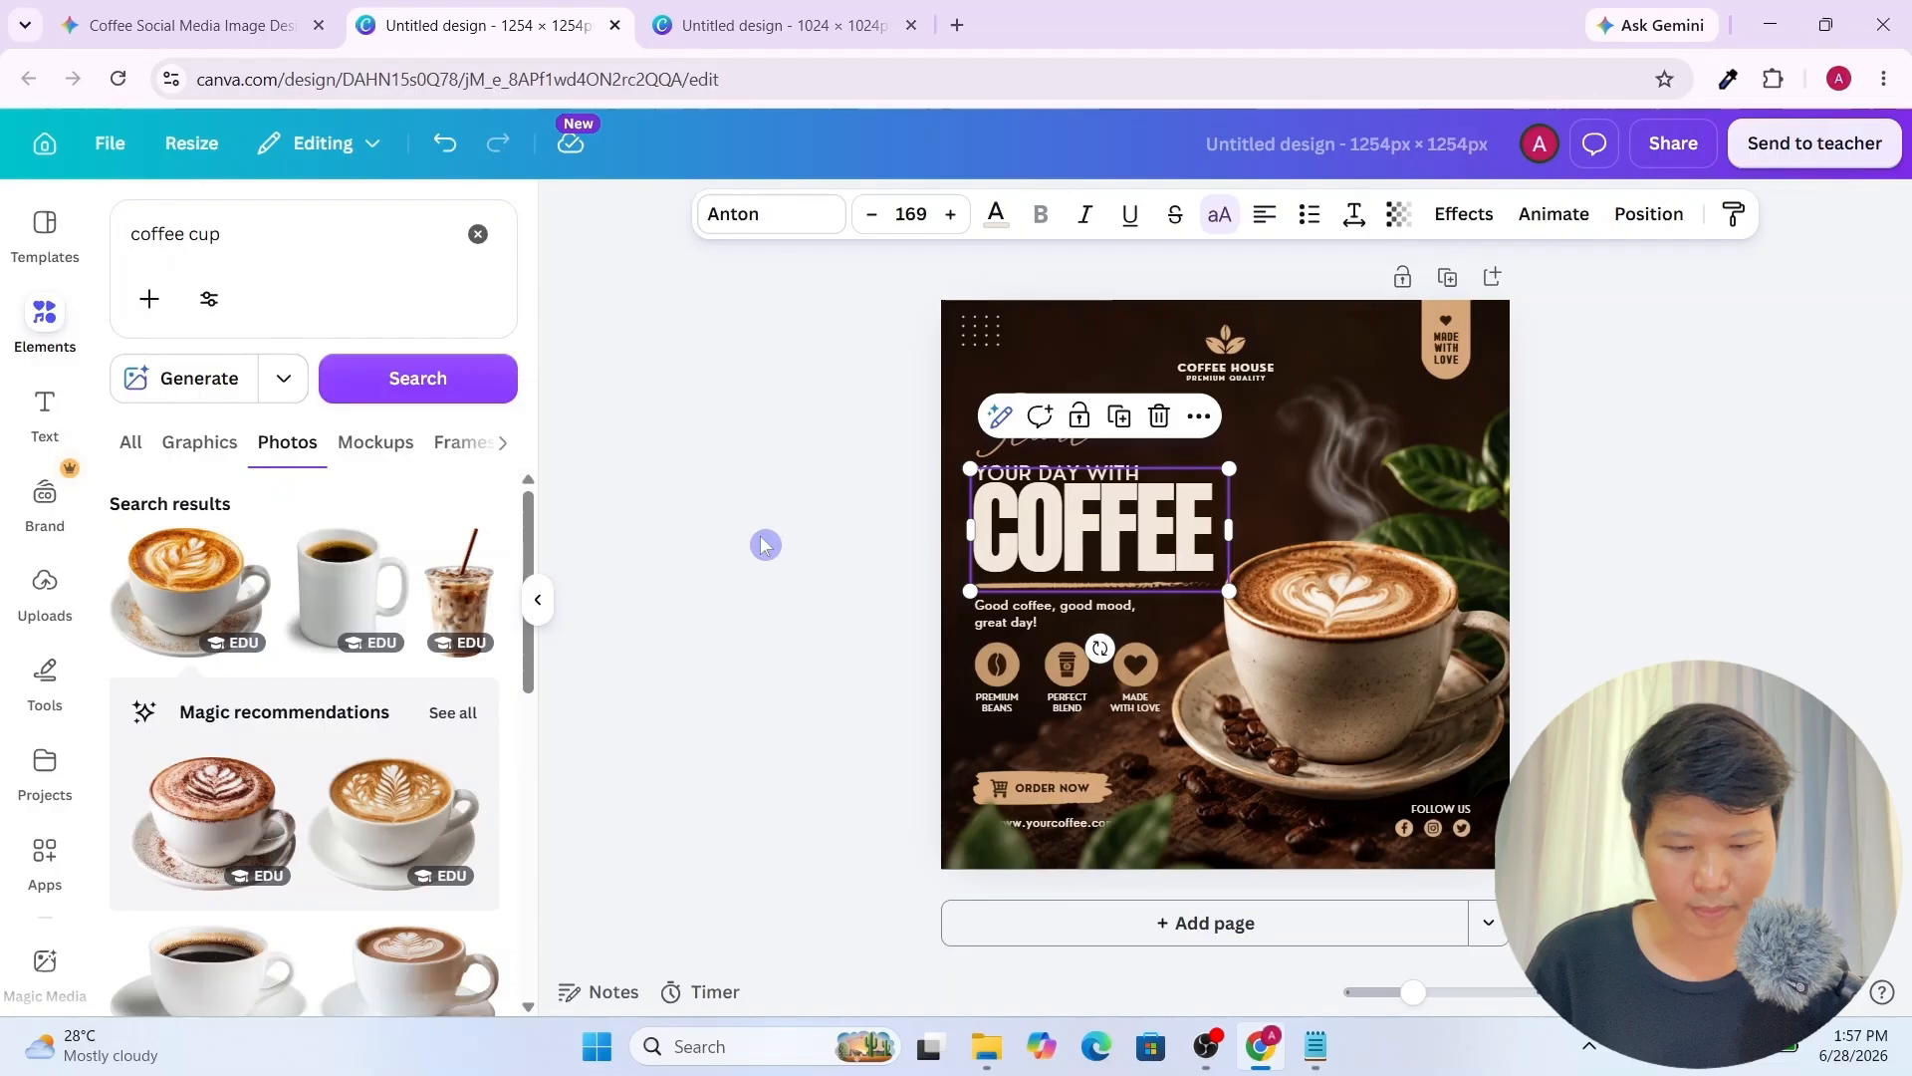
{"action": "left_click", "coordinate": [763, 542]}
Scale the COFFEE heading down slightly from its upper corner and deselect it
{"action": "left_click", "coordinate": [1103, 522]}
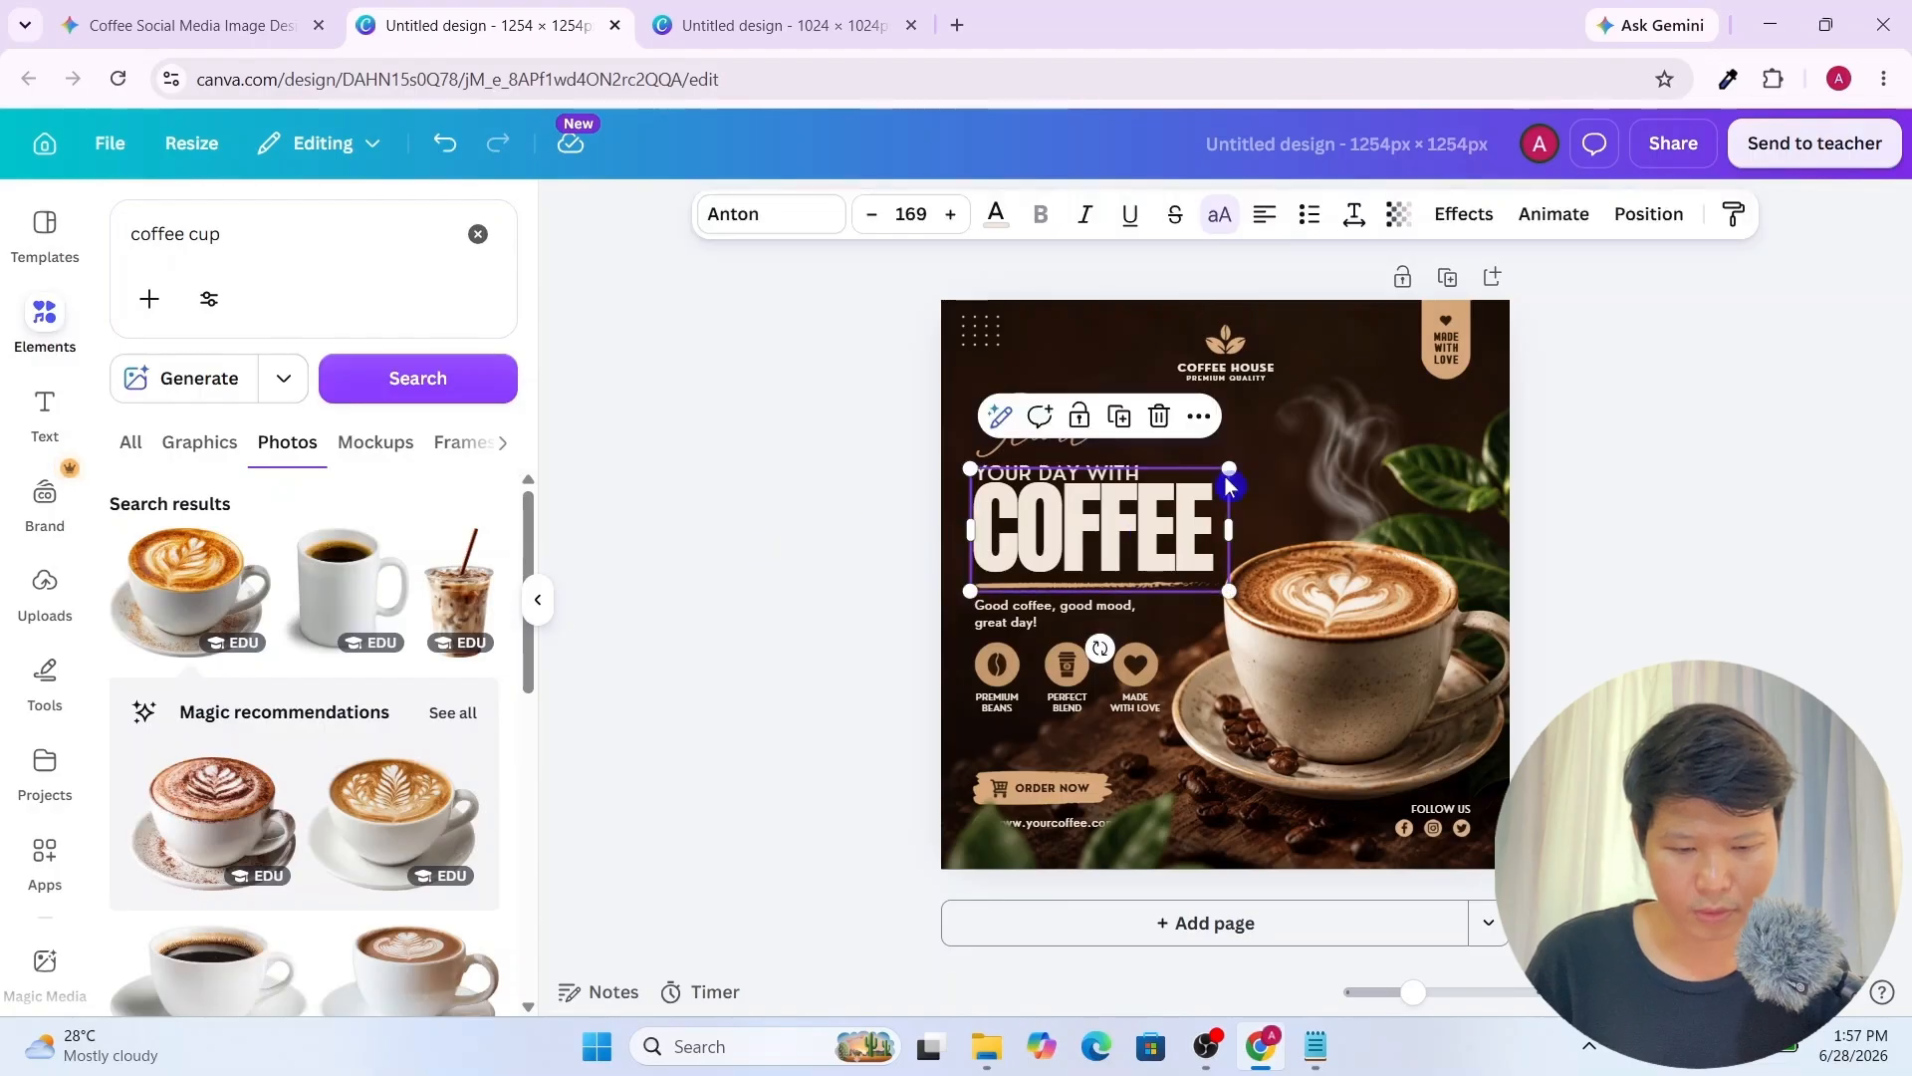
{"action": "left_click_drag", "start_coordinate": [1228, 470], "coordinate": [1169, 501]}
{"action": "left_click", "coordinate": [1724, 491]}
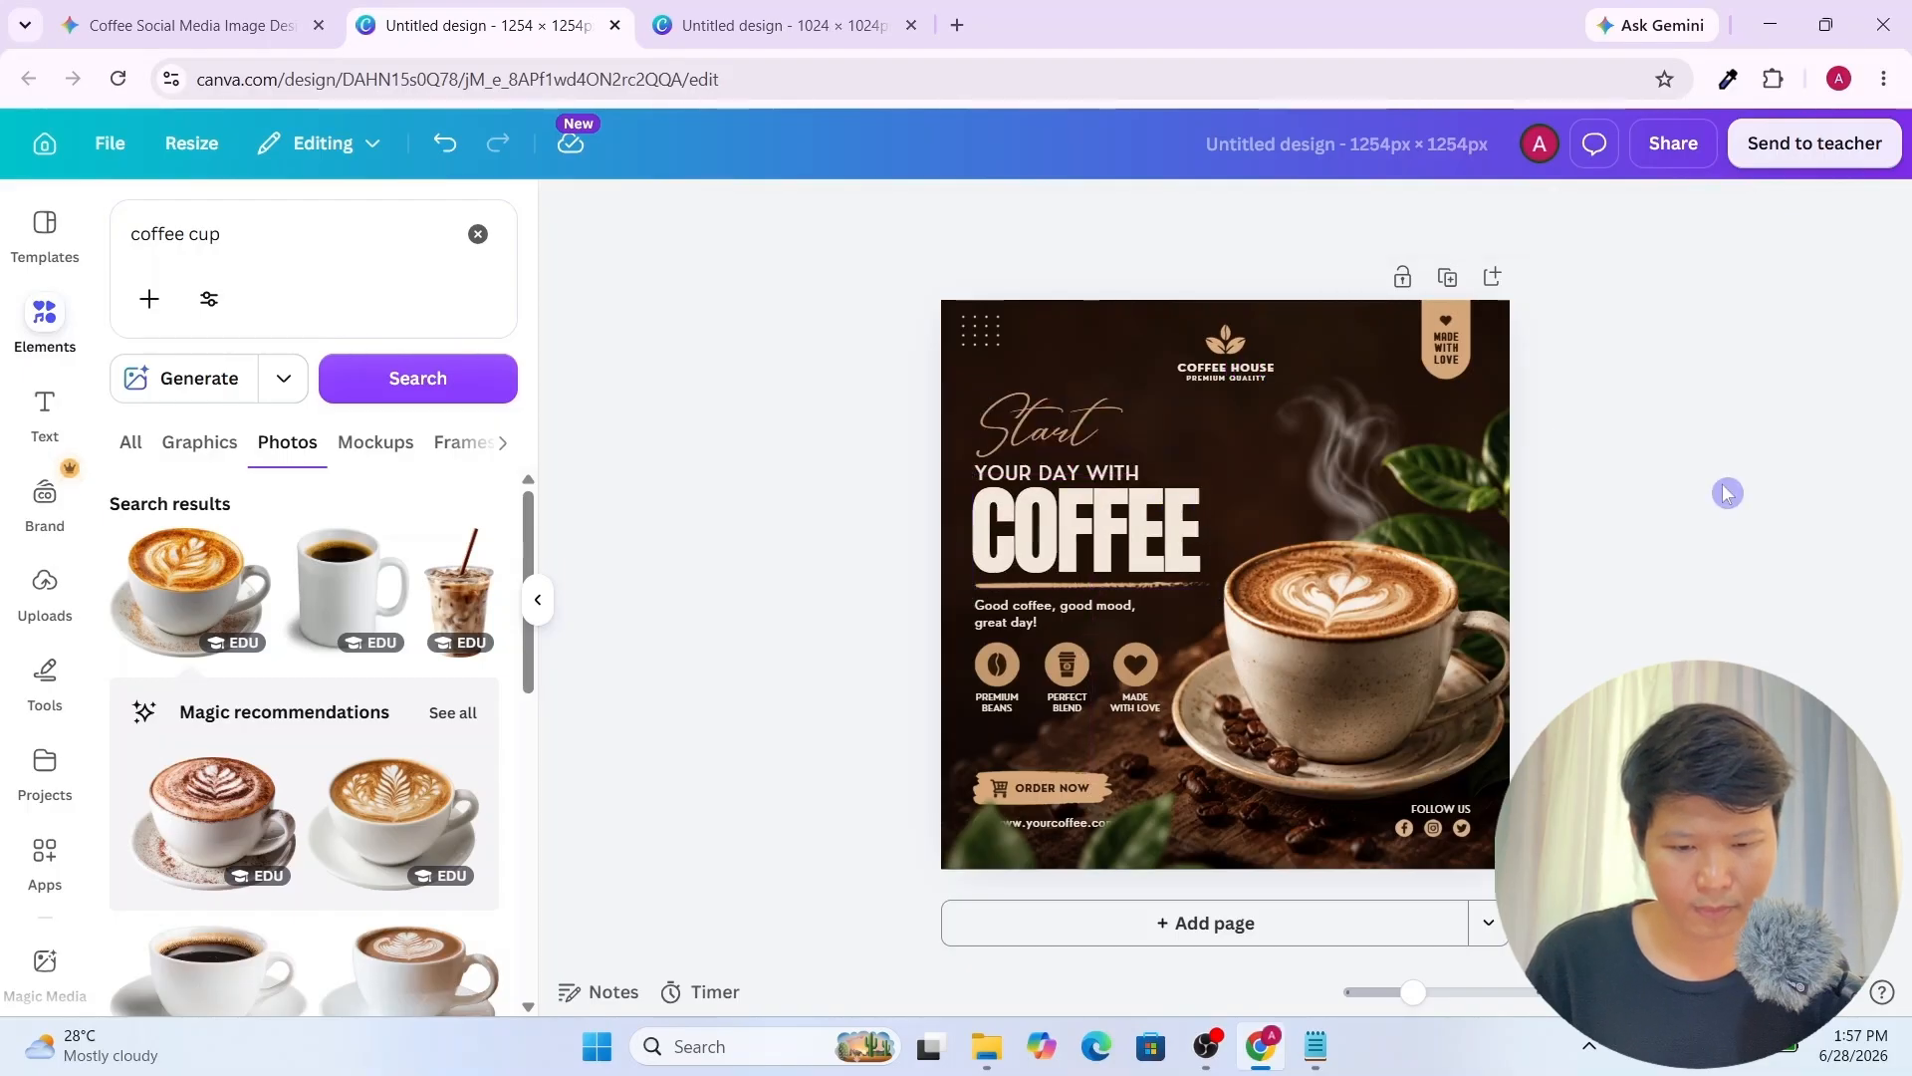
Select the leaf logo, the dot pattern and the "Start" text one by one to check that each is separate
{"action": "left_click", "coordinate": [1221, 347]}
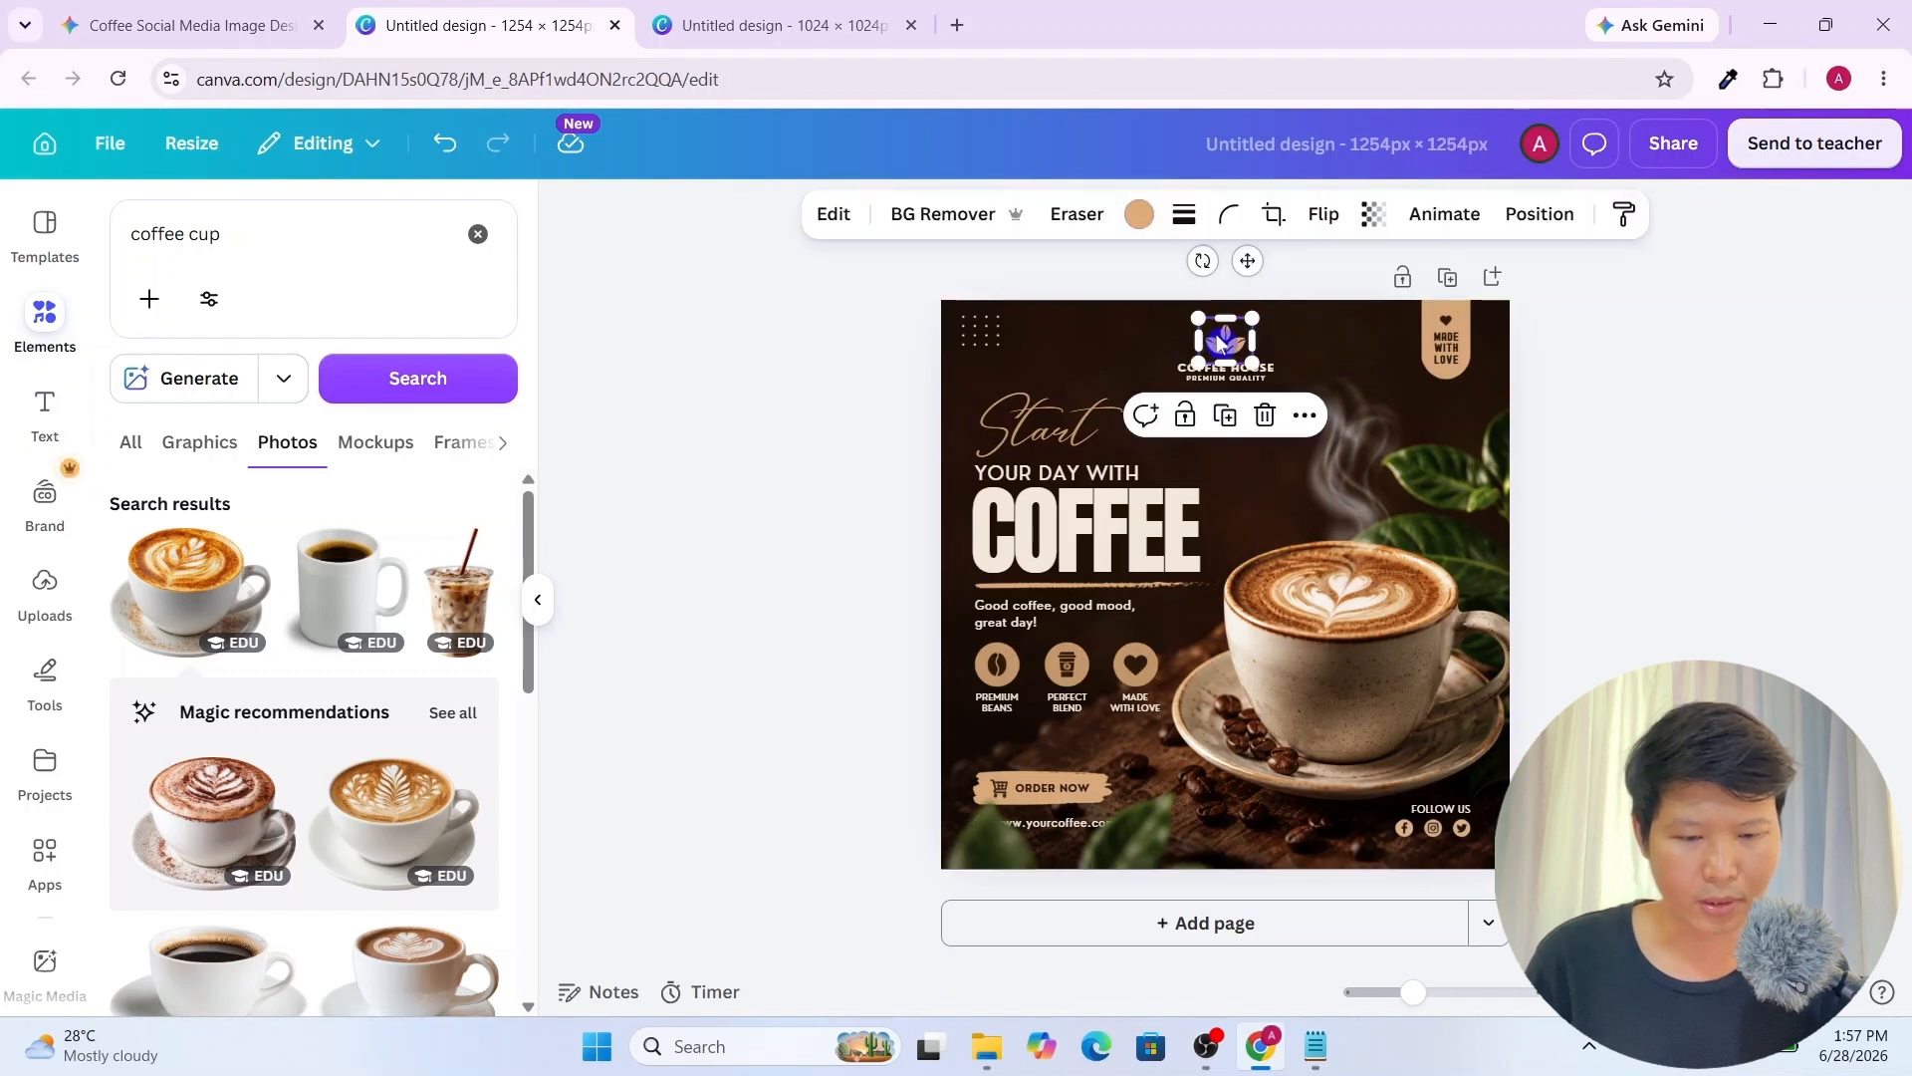
{"action": "left_click", "coordinate": [981, 336]}
{"action": "left_click", "coordinate": [1019, 405]}
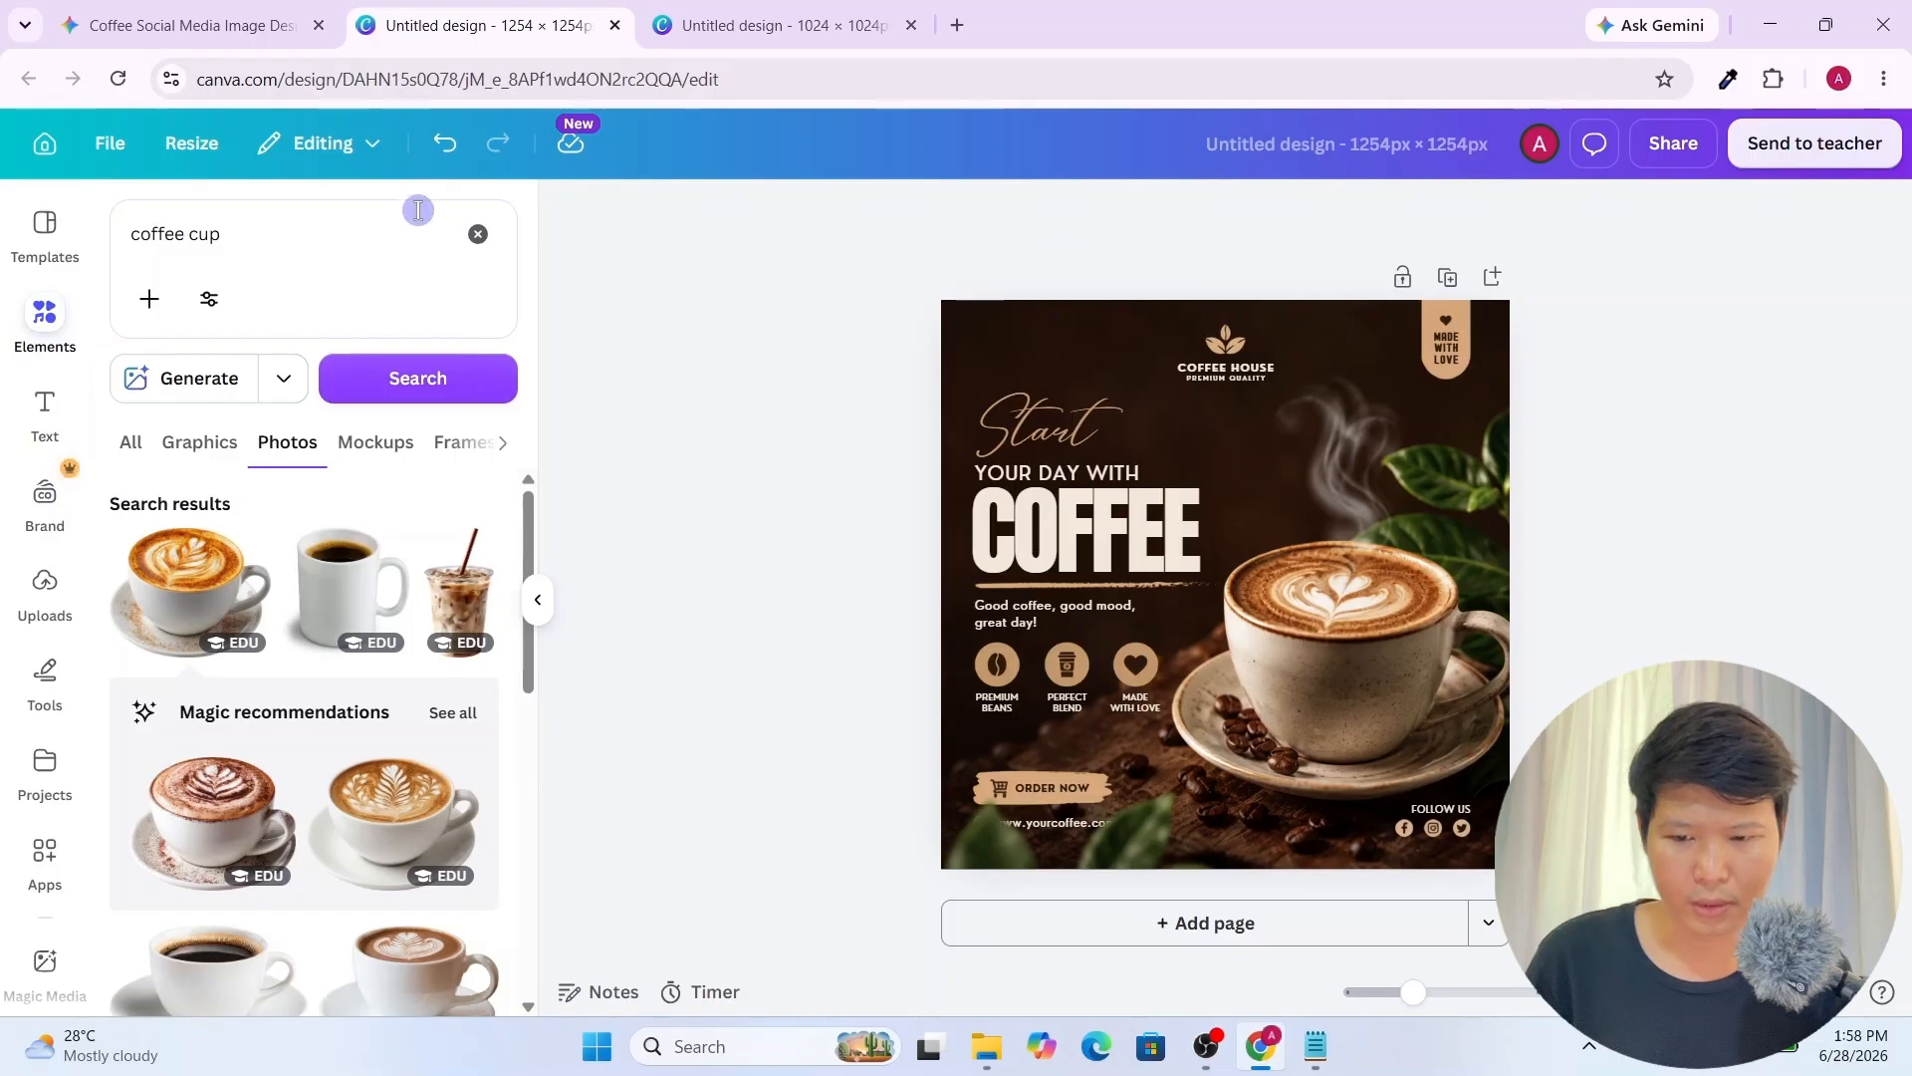
Undo the resizing and the font change of the COFFEE heading
{"action": "left_click", "coordinate": [449, 148]}
{"action": "left_click", "coordinate": [451, 151]}
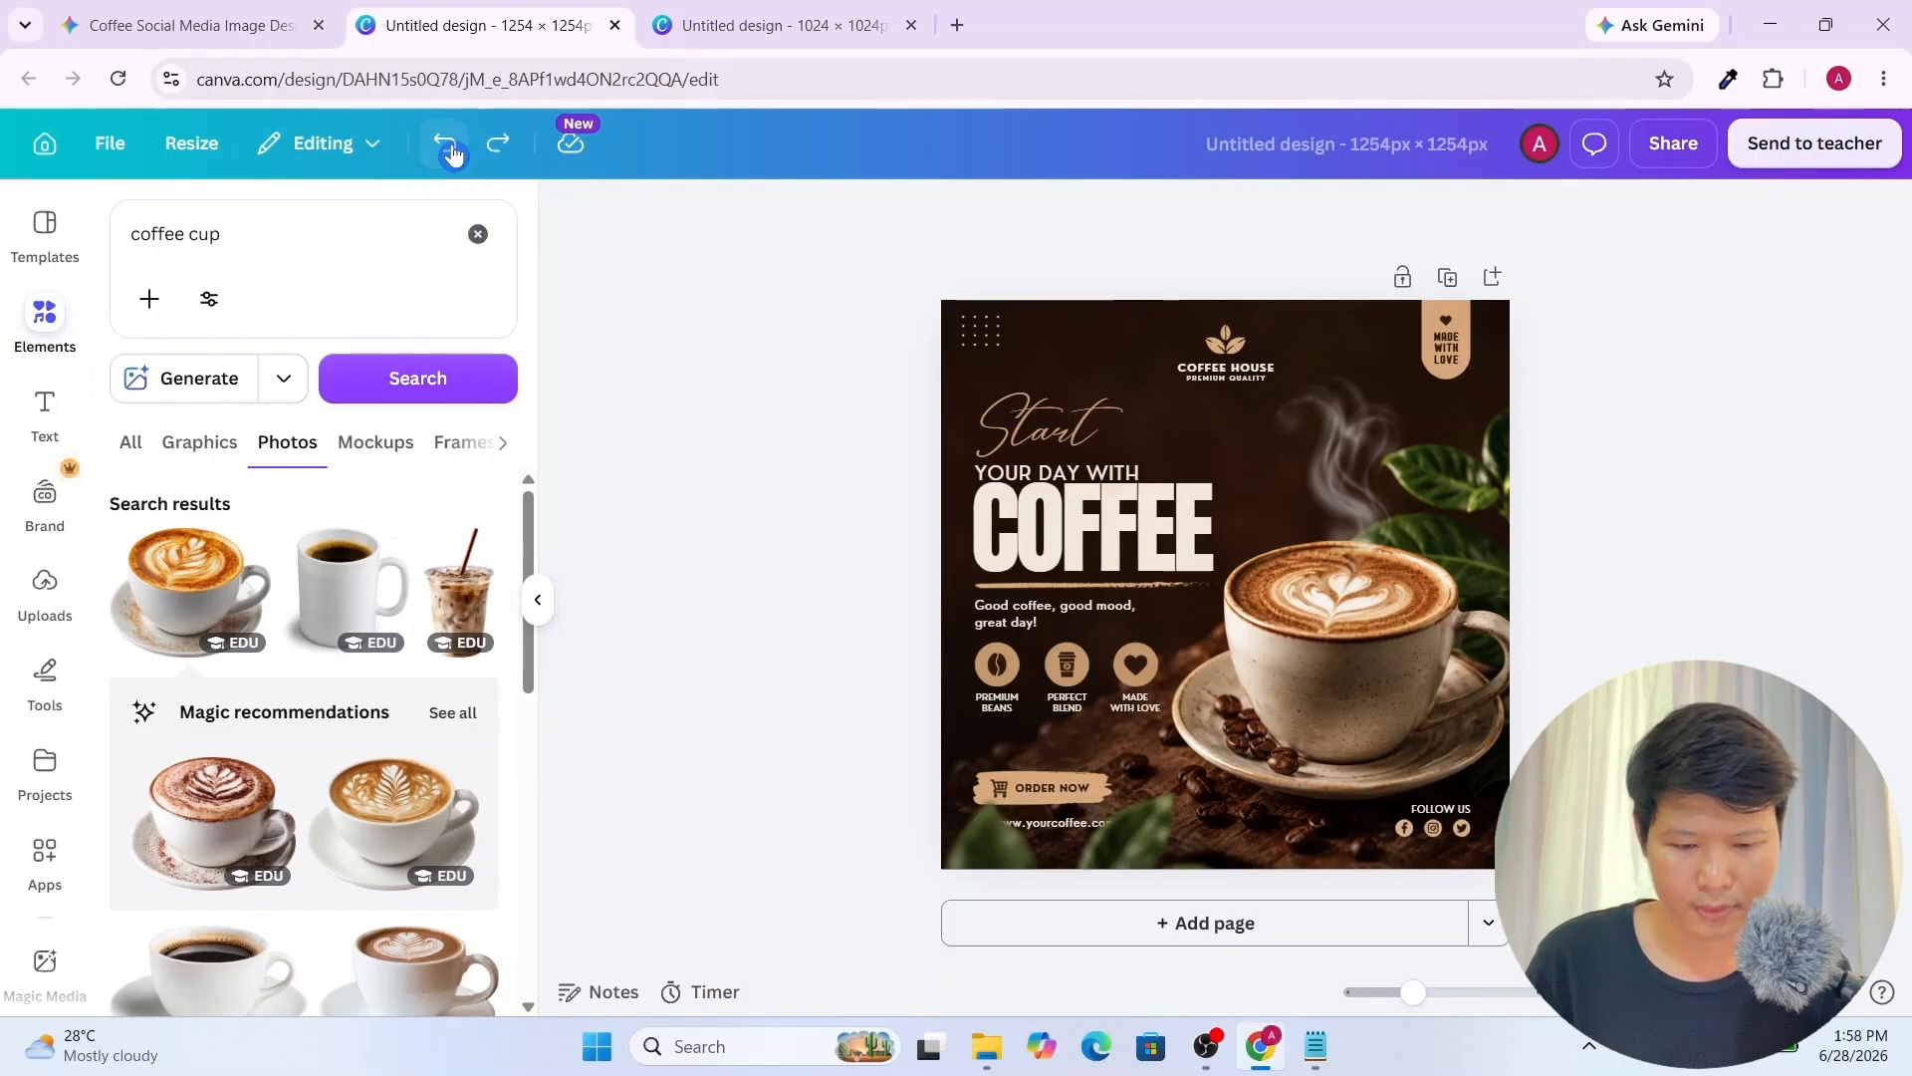
{"action": "left_click", "coordinate": [451, 152]}
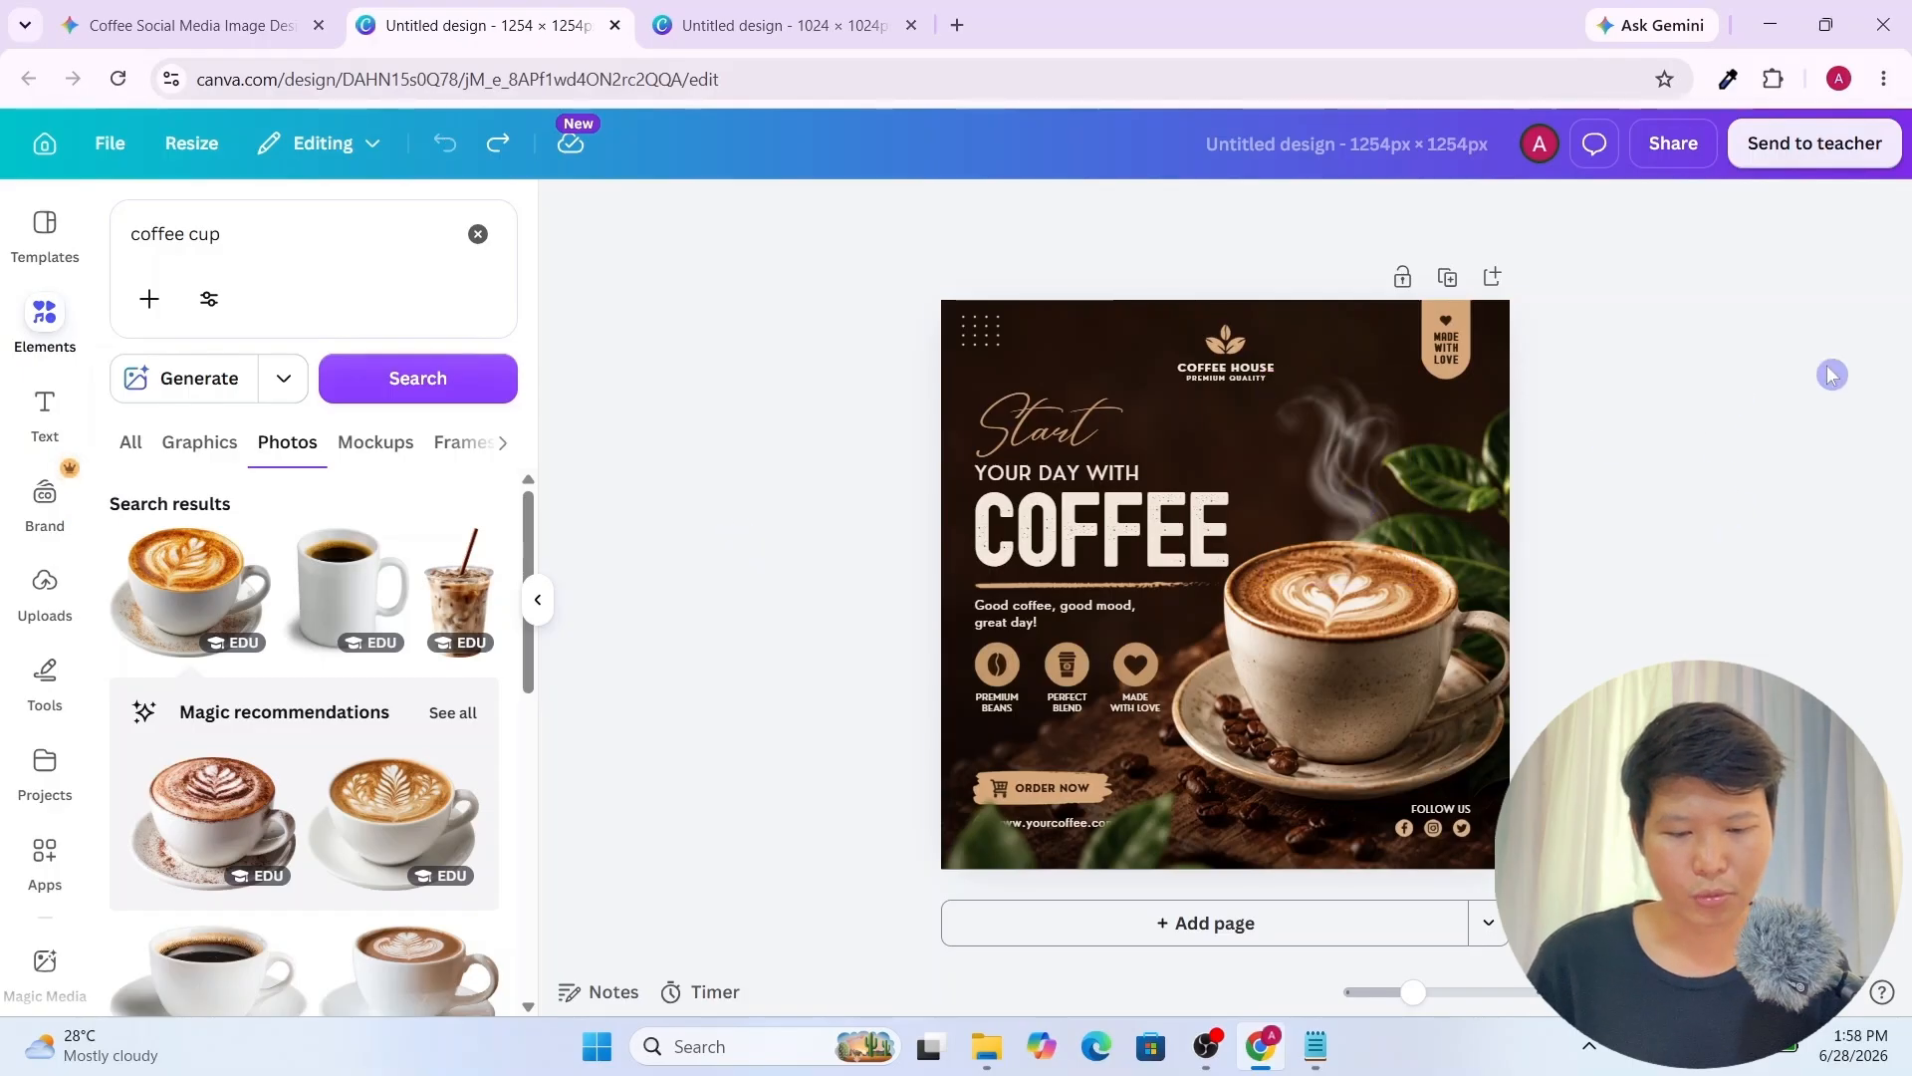
Examine the design's full layer list, starting from the COFFEE heading, and leave nothing selected
{"action": "left_click", "coordinate": [1178, 539]}
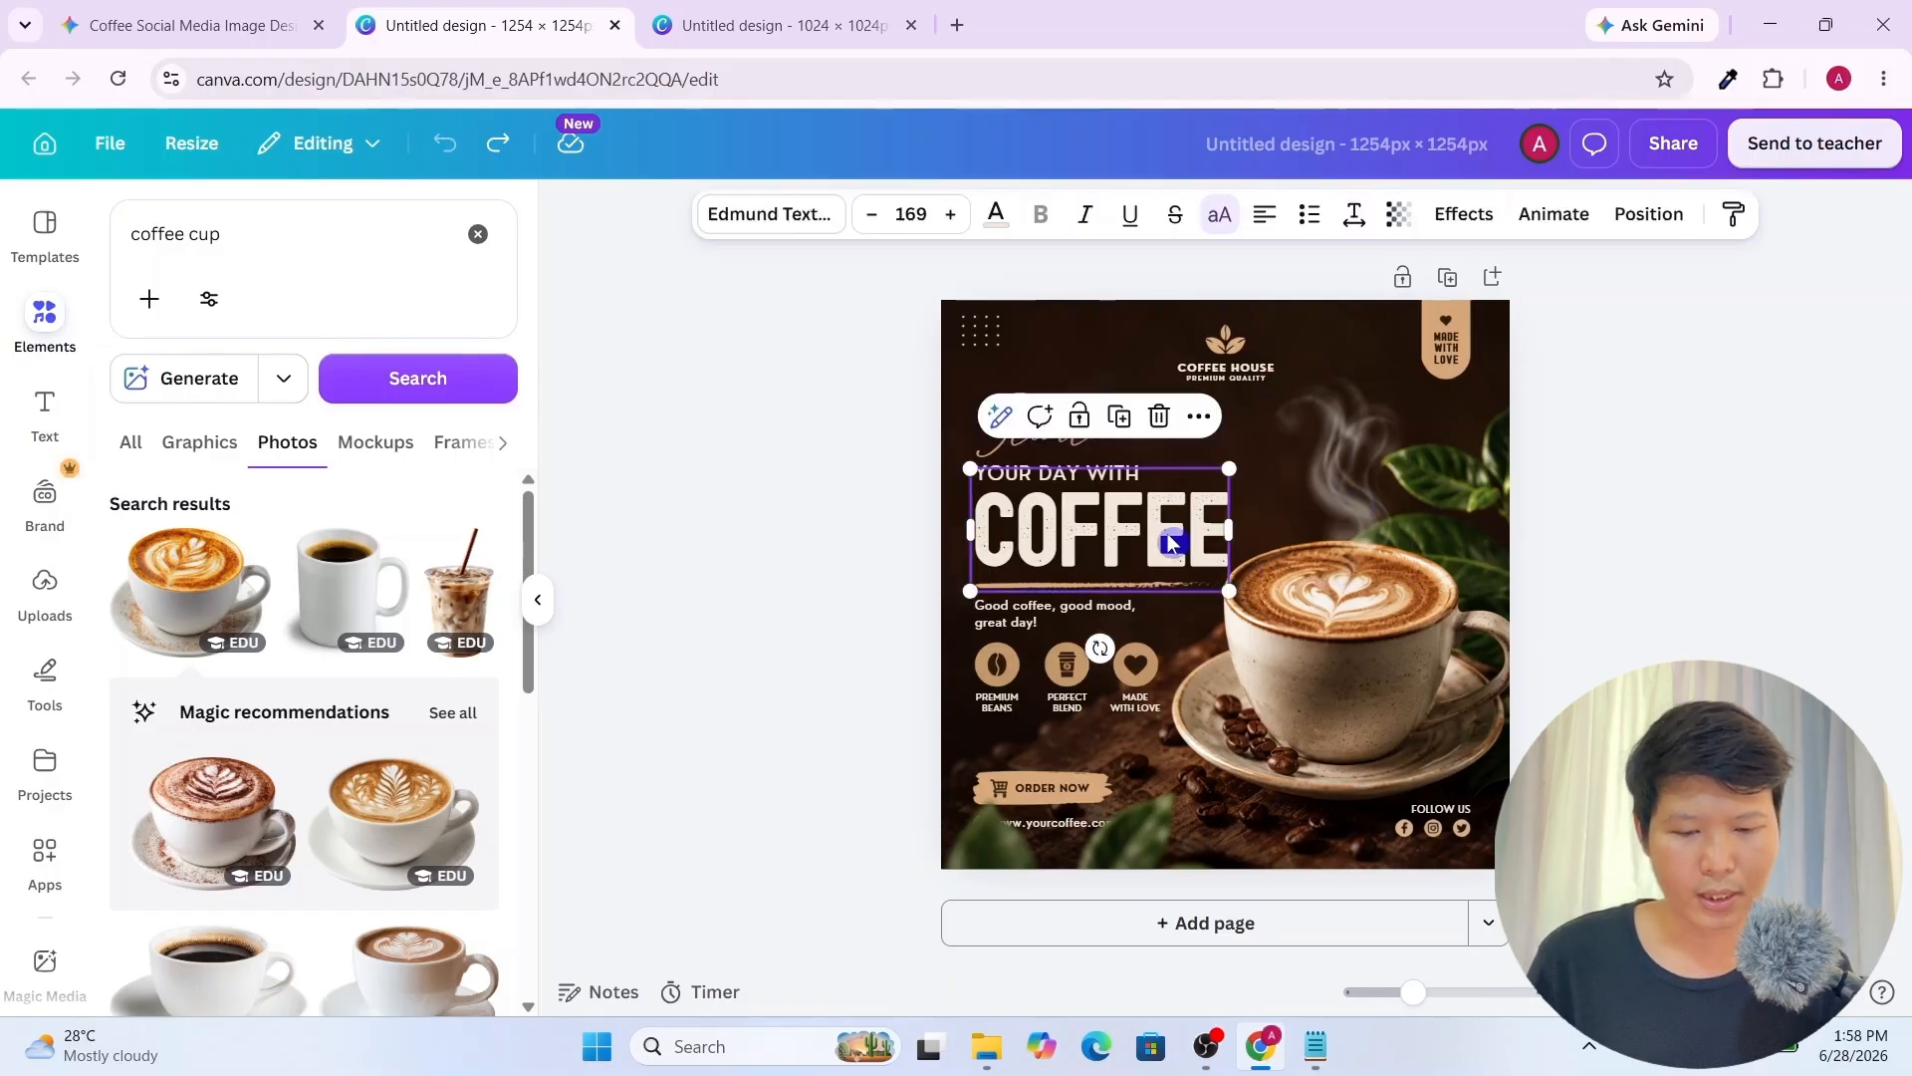
{"action": "left_click", "coordinate": [1648, 213]}
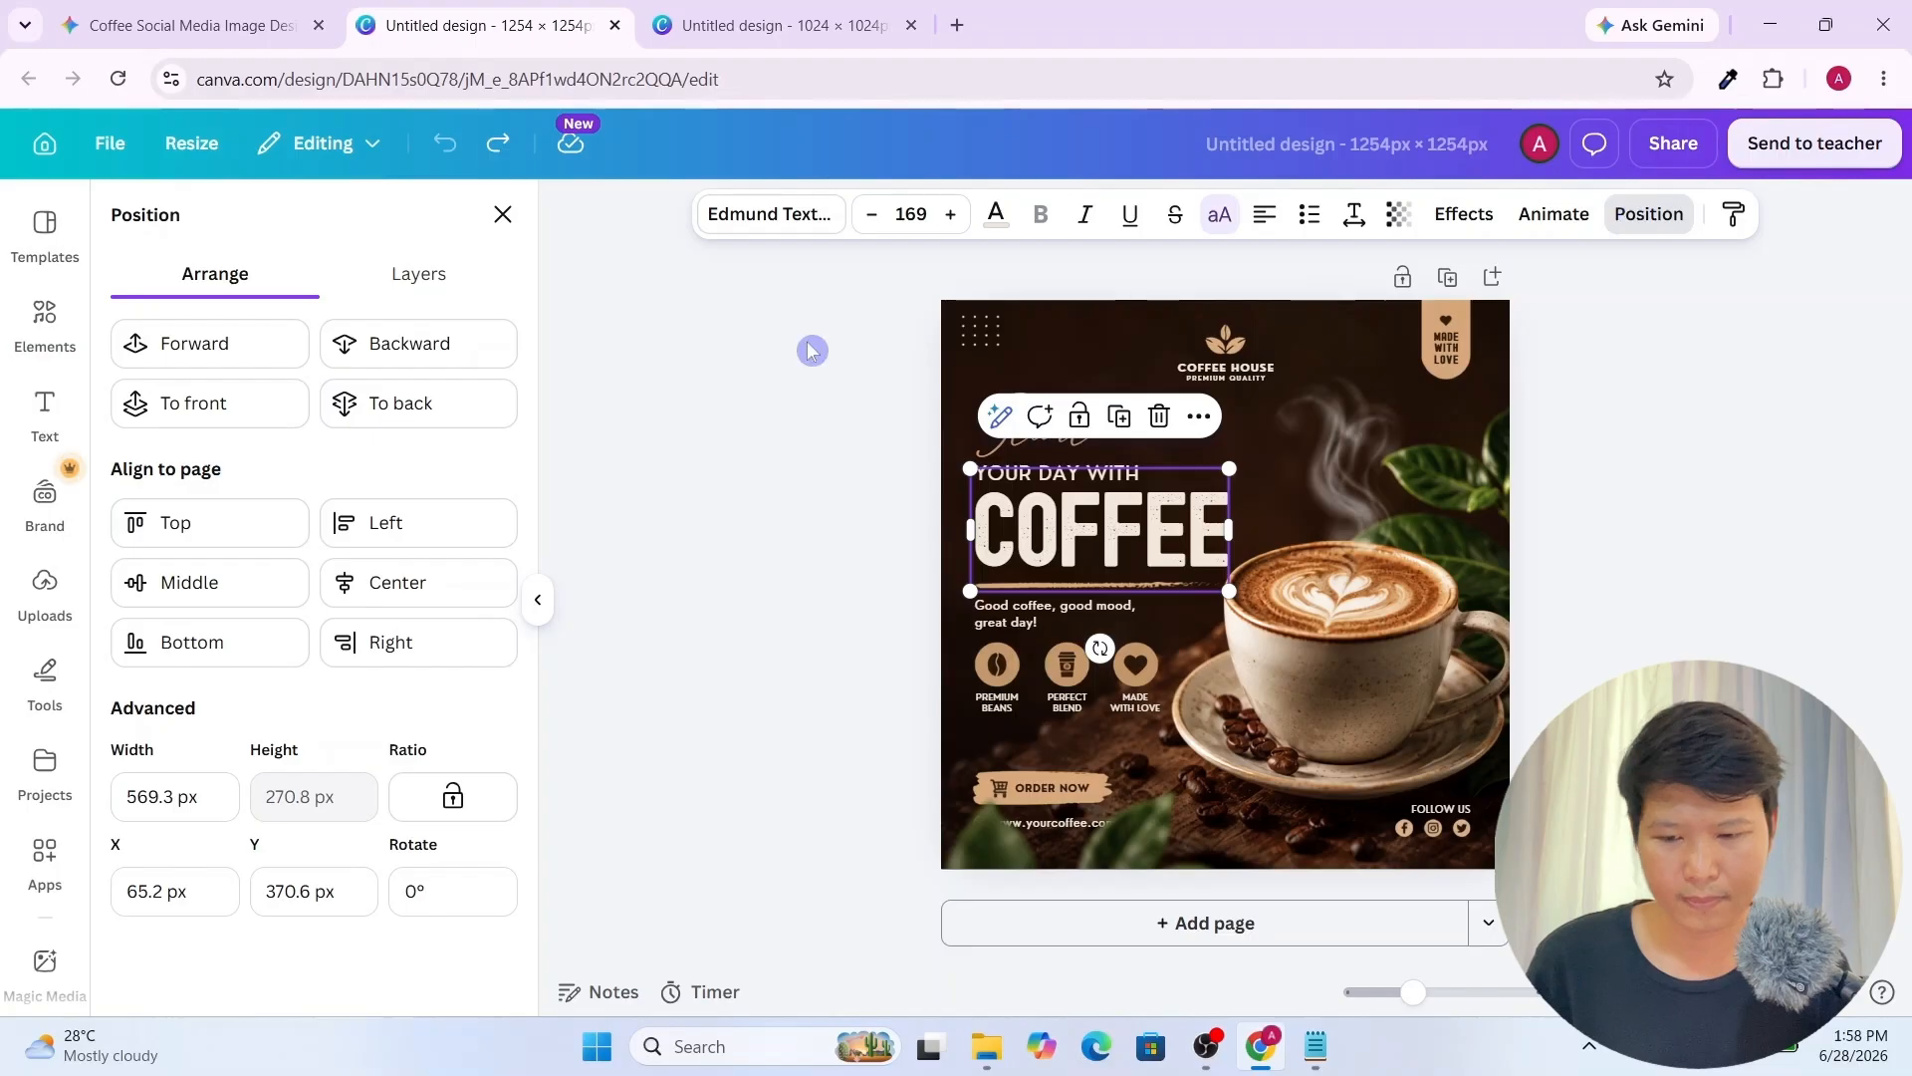
{"action": "left_click", "coordinate": [417, 292]}
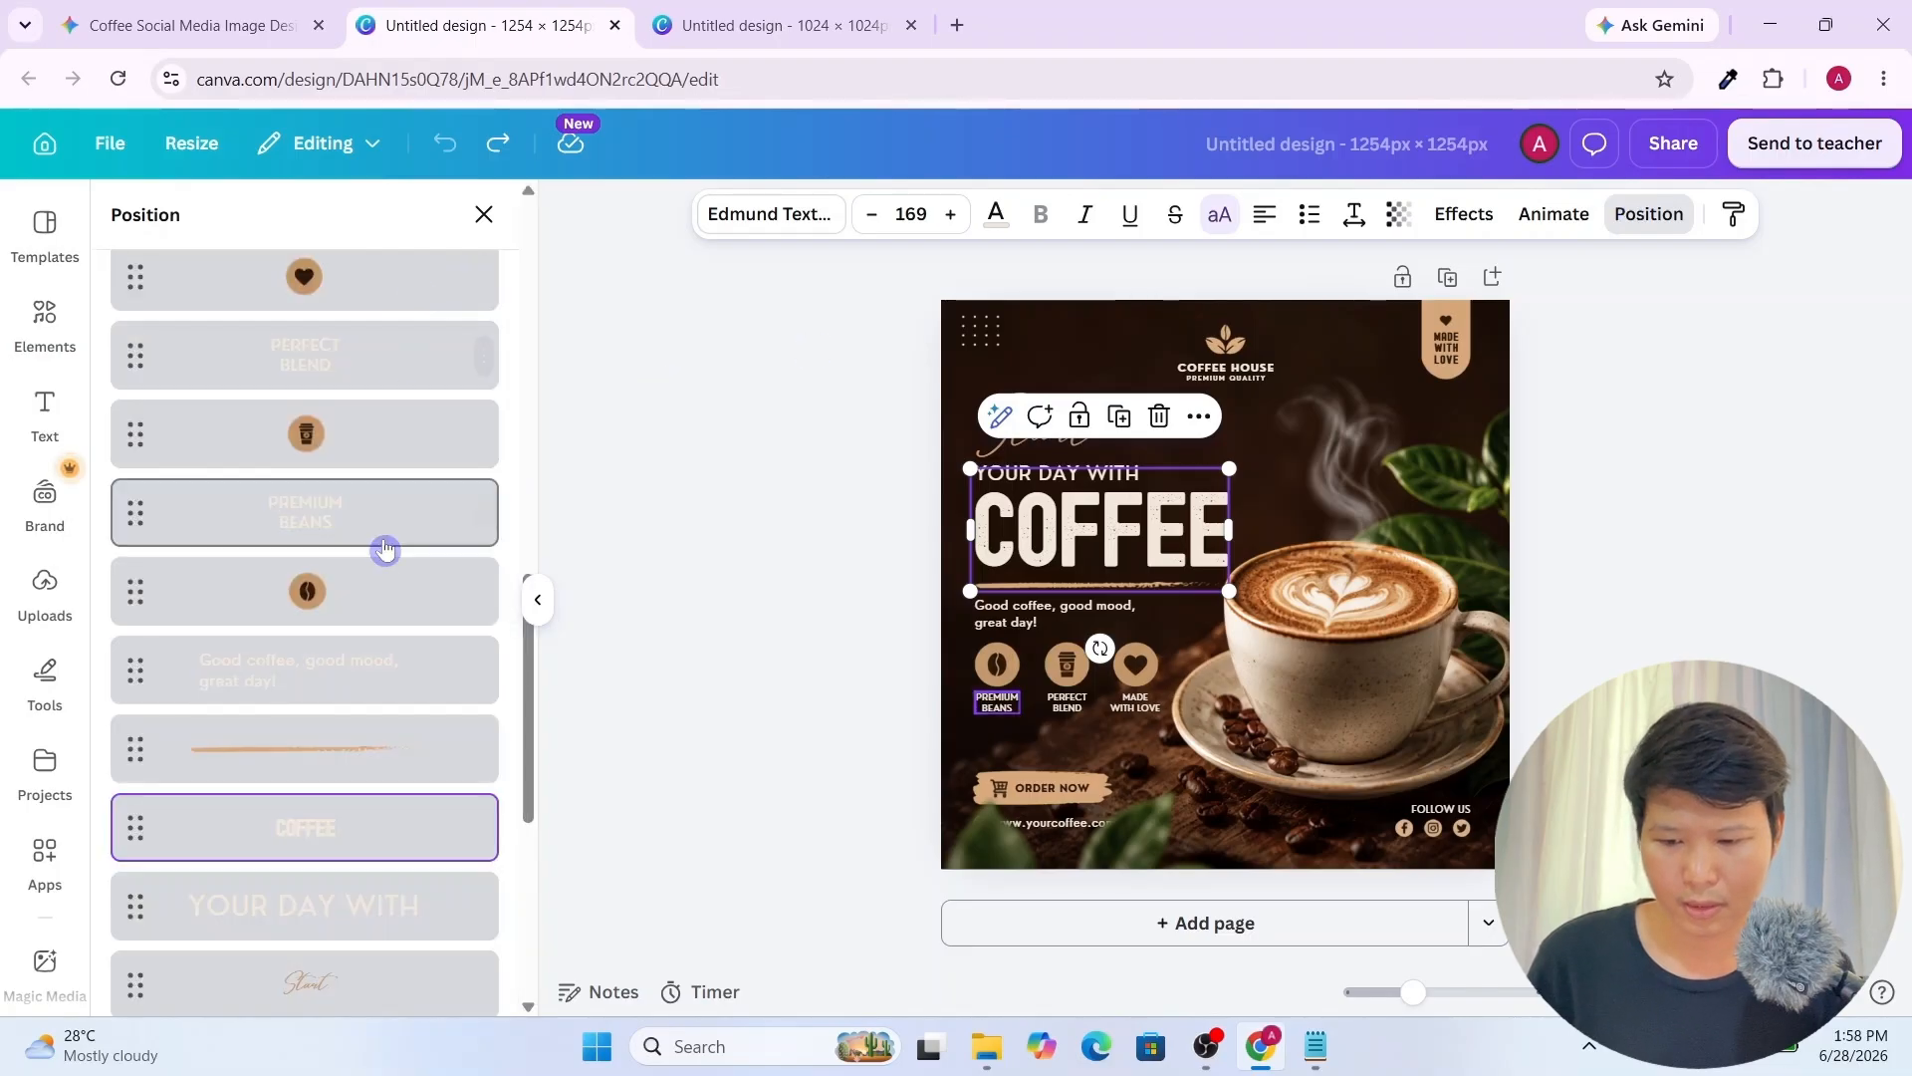
{"action": "scroll", "coordinate": [397, 787], "scroll_direction": "down", "scroll_amount": 3}
{"action": "scroll", "coordinate": [396, 786], "scroll_direction": "down", "scroll_amount": 5}
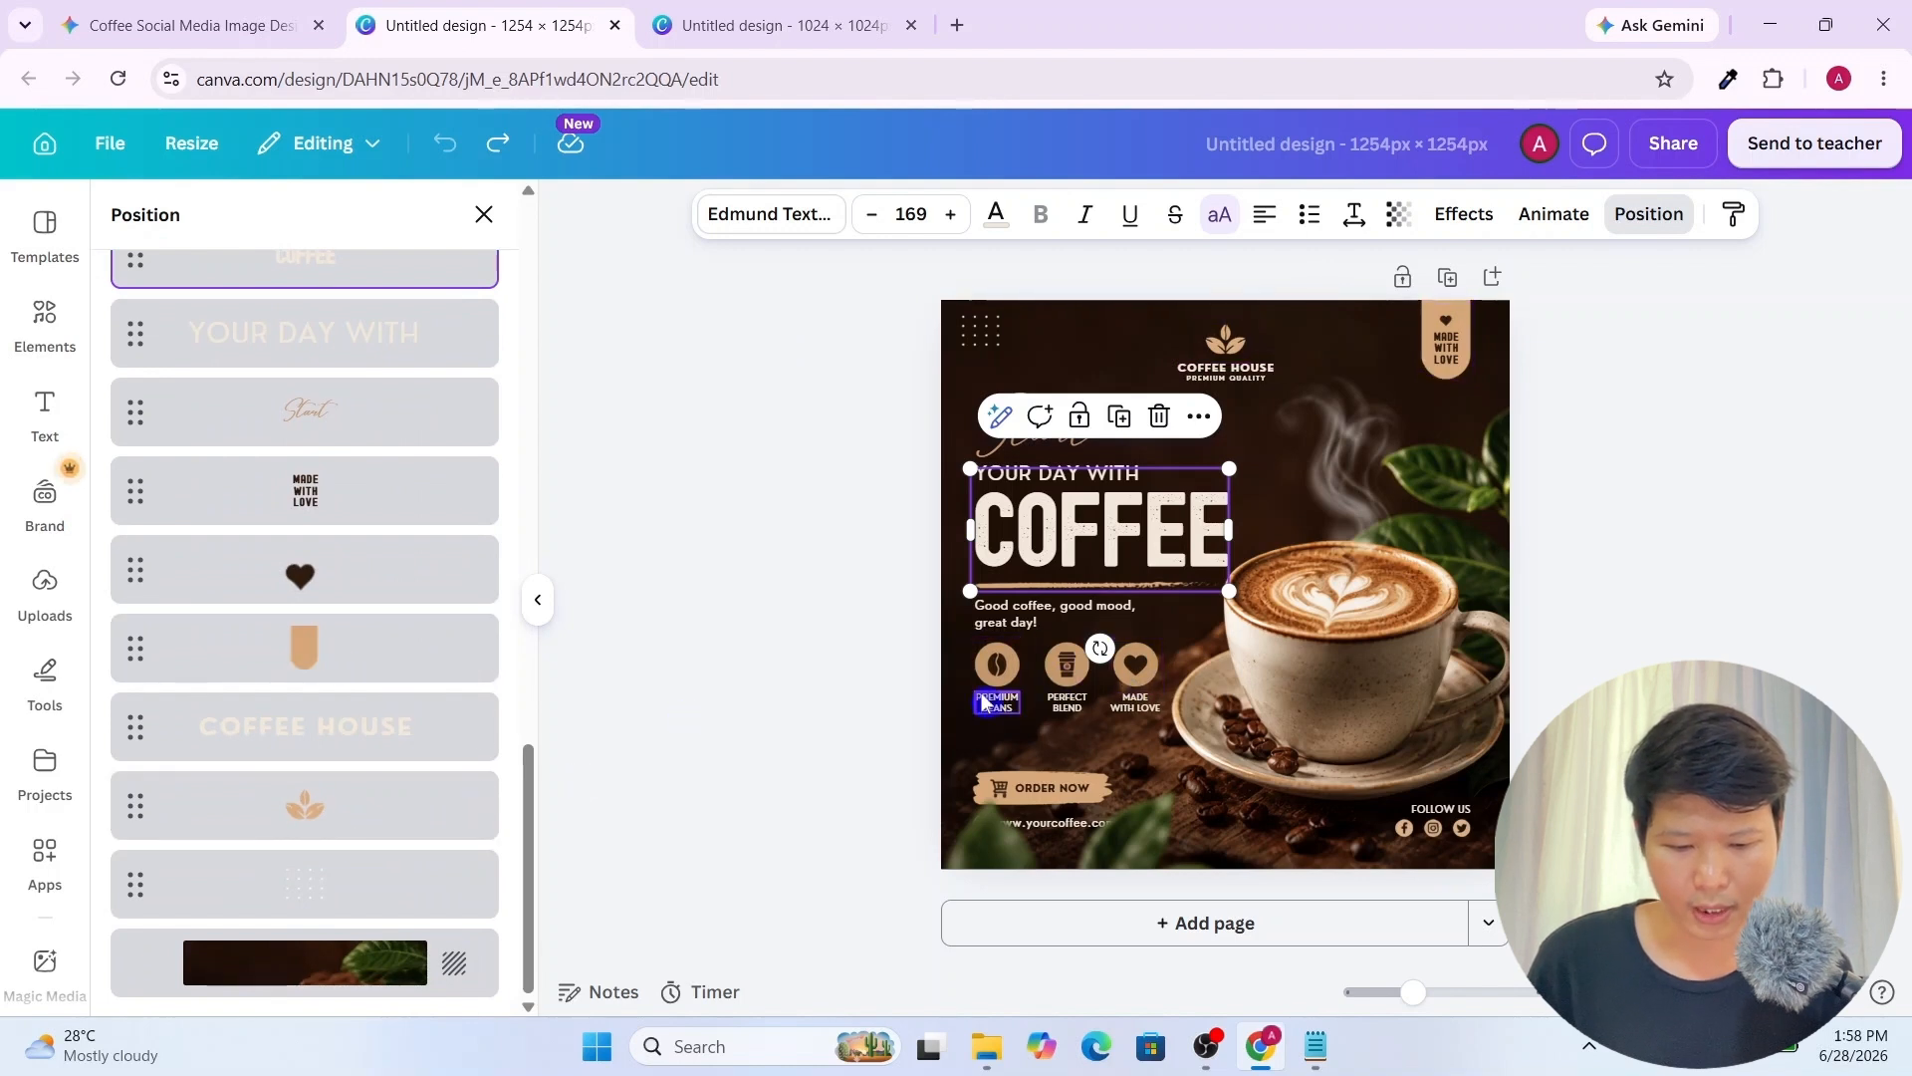
{"action": "scroll", "coordinate": [319, 695], "scroll_direction": "up", "scroll_amount": 10}
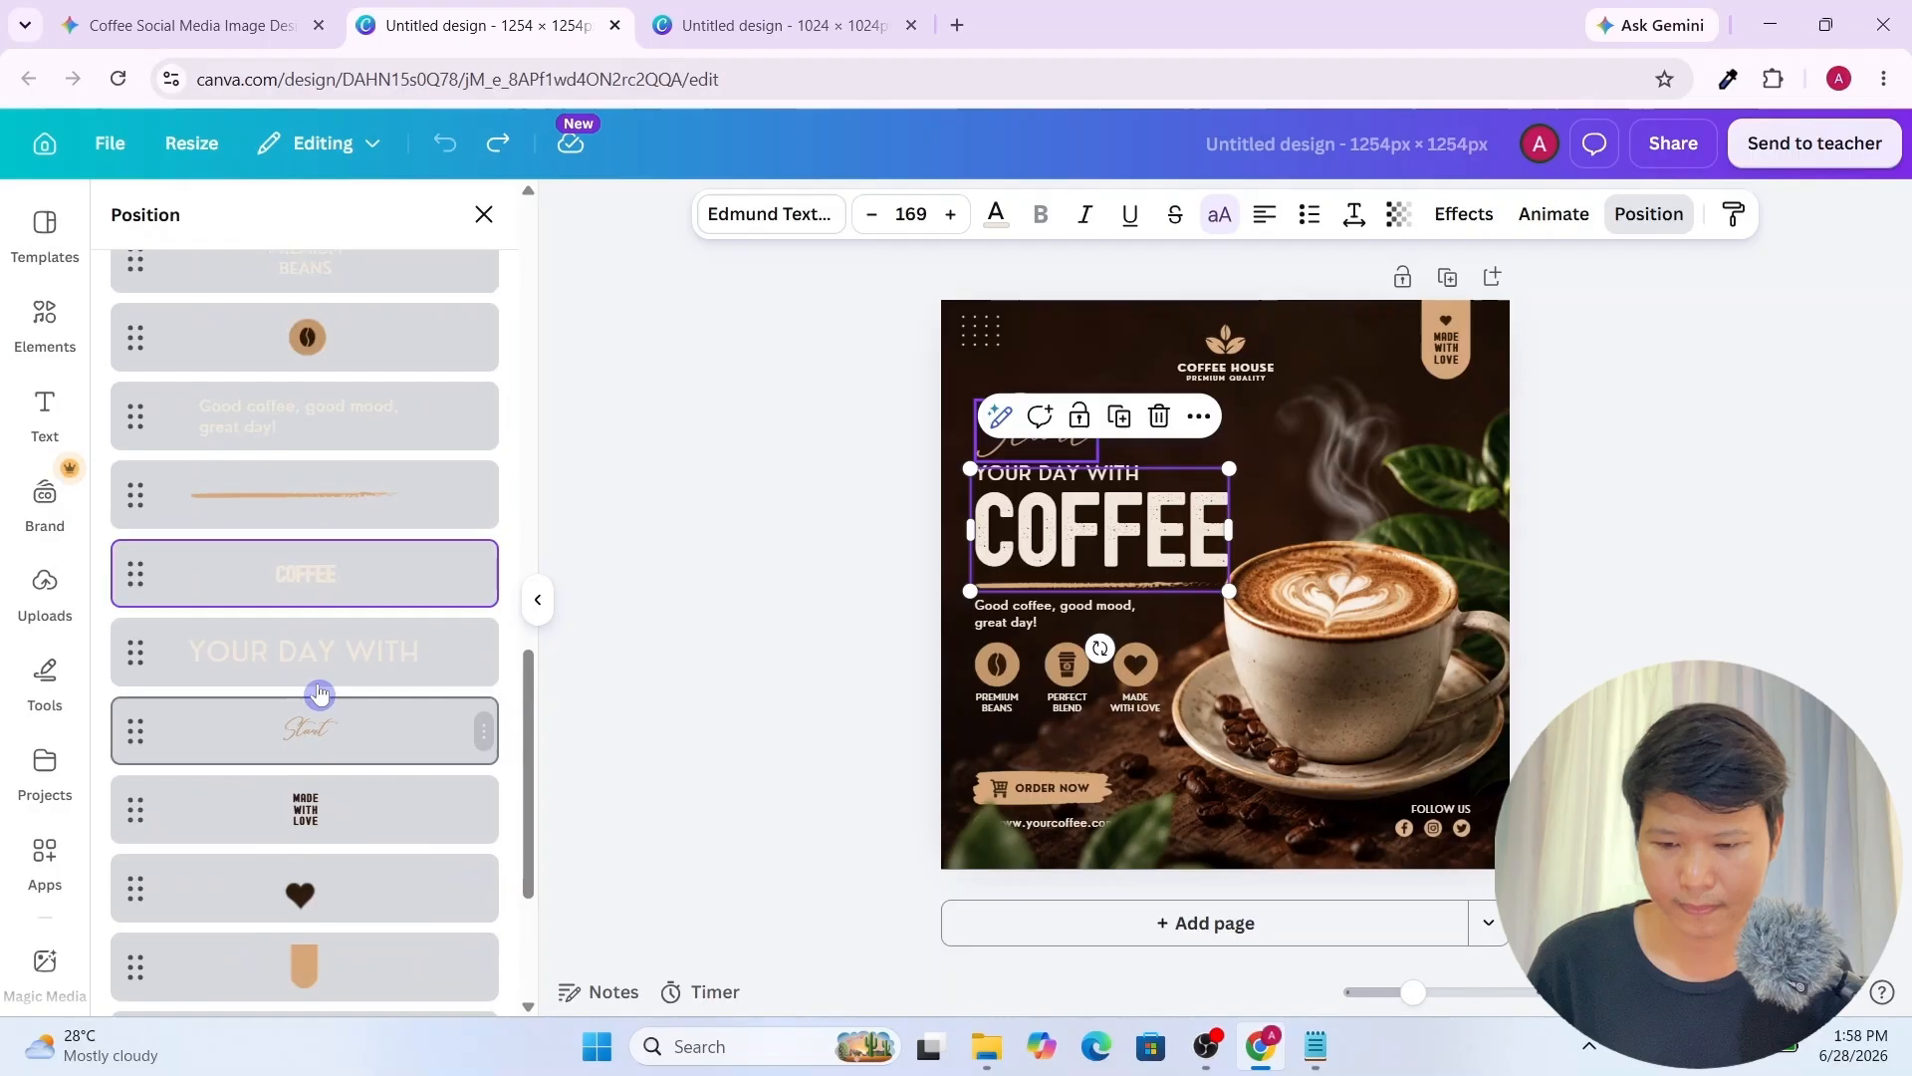
{"action": "left_click", "coordinate": [690, 576]}
{"action": "left_click", "coordinate": [1666, 576]}
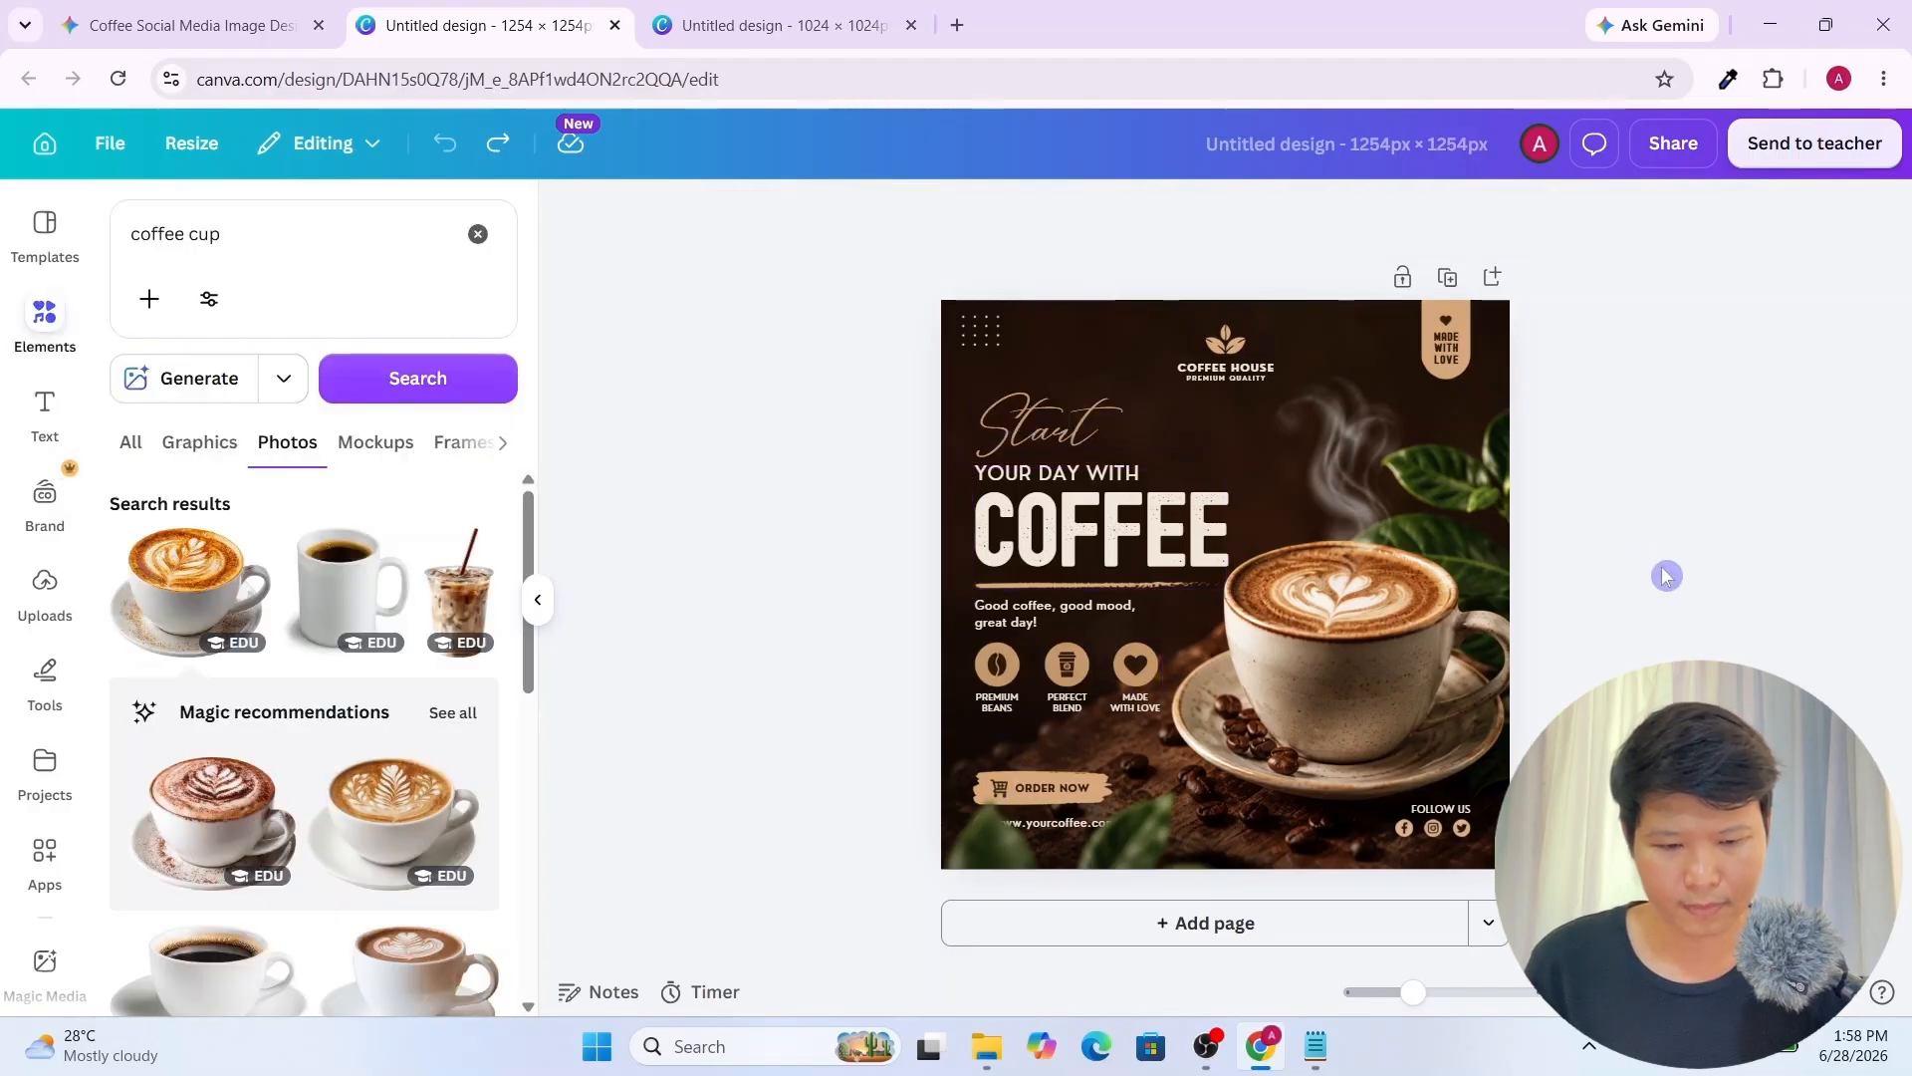